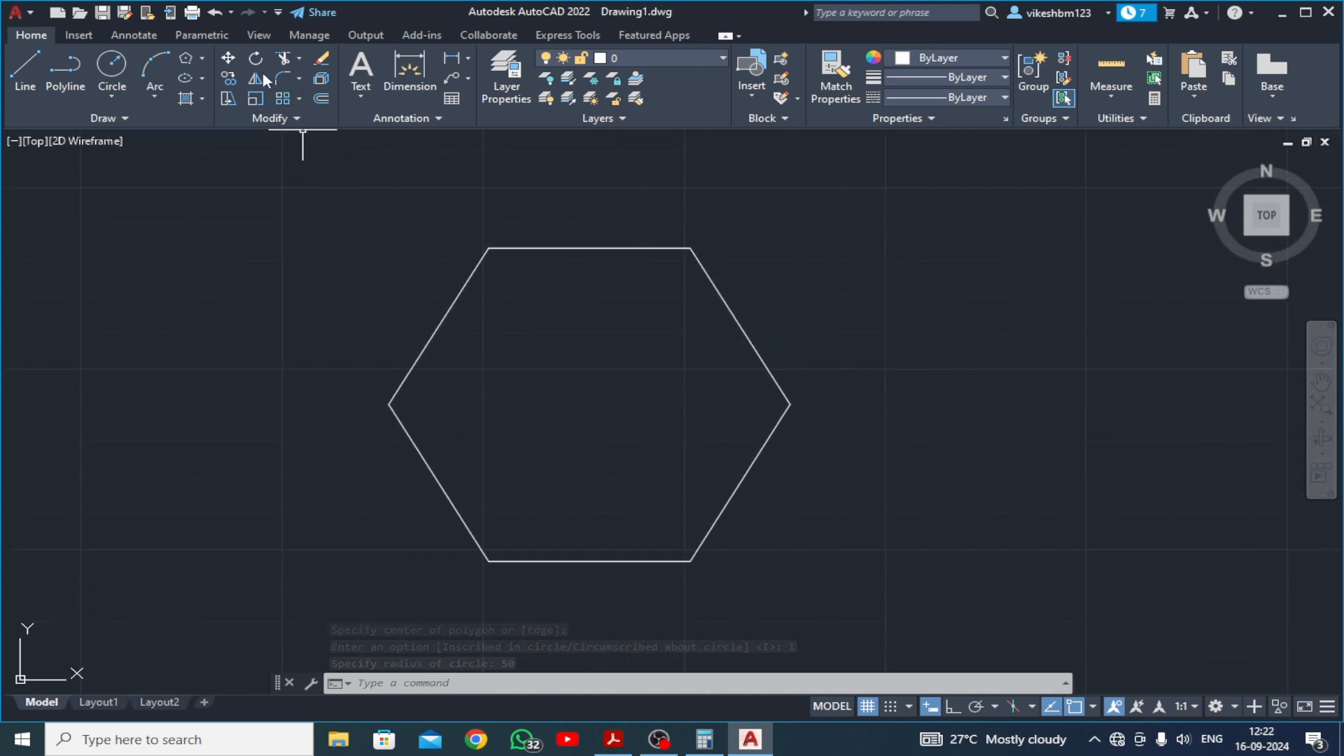
# Rotate the hexagon a quarter turn about its center with Ortho on, so that a vertex points straight up
pyautogui.click(256, 59)
pyautogui.click(595, 228)
pyautogui.click(536, 311)
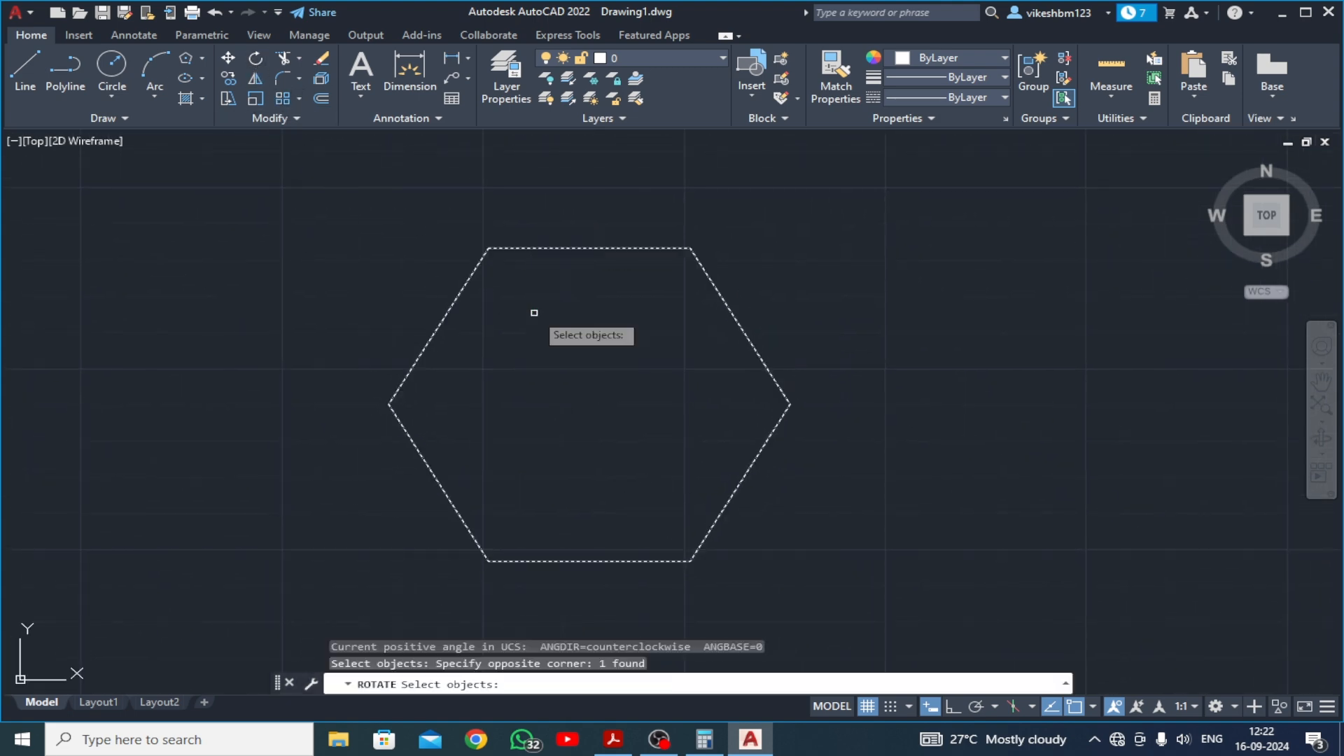
pyautogui.press('Return')
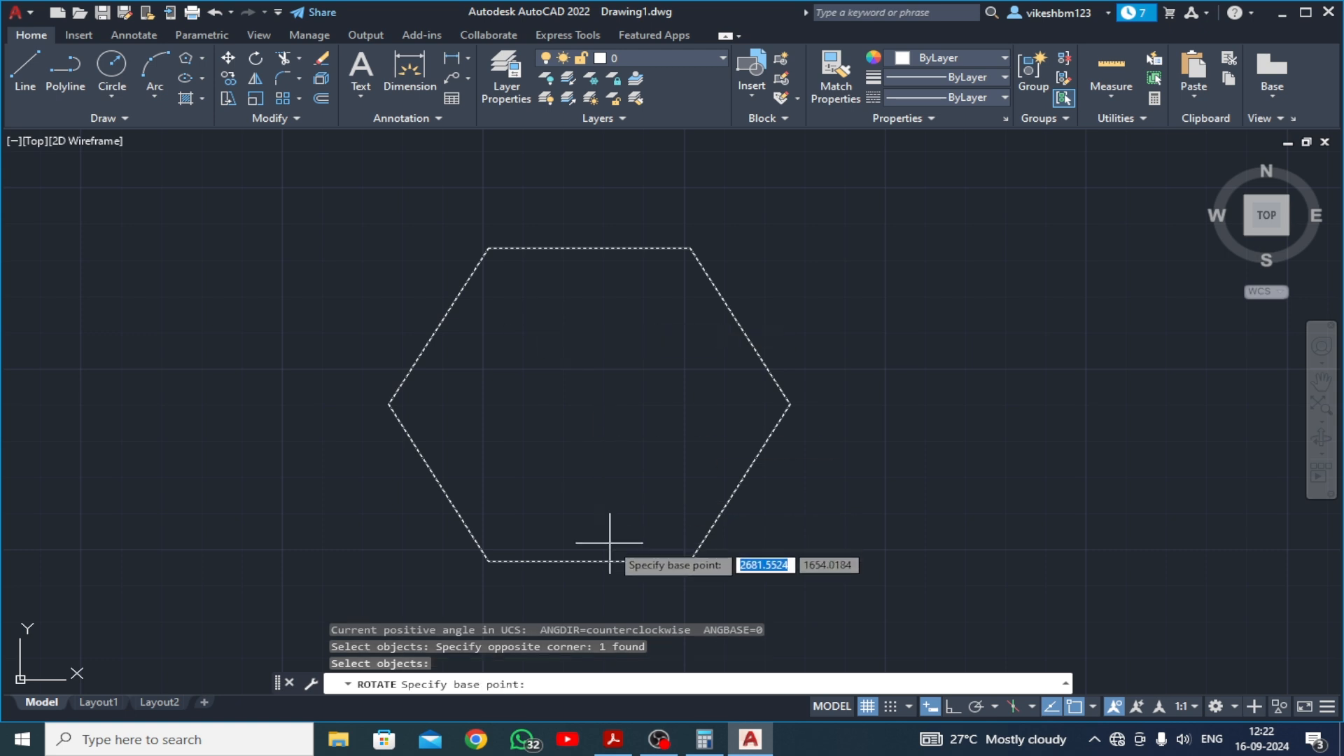
pyautogui.click(589, 404)
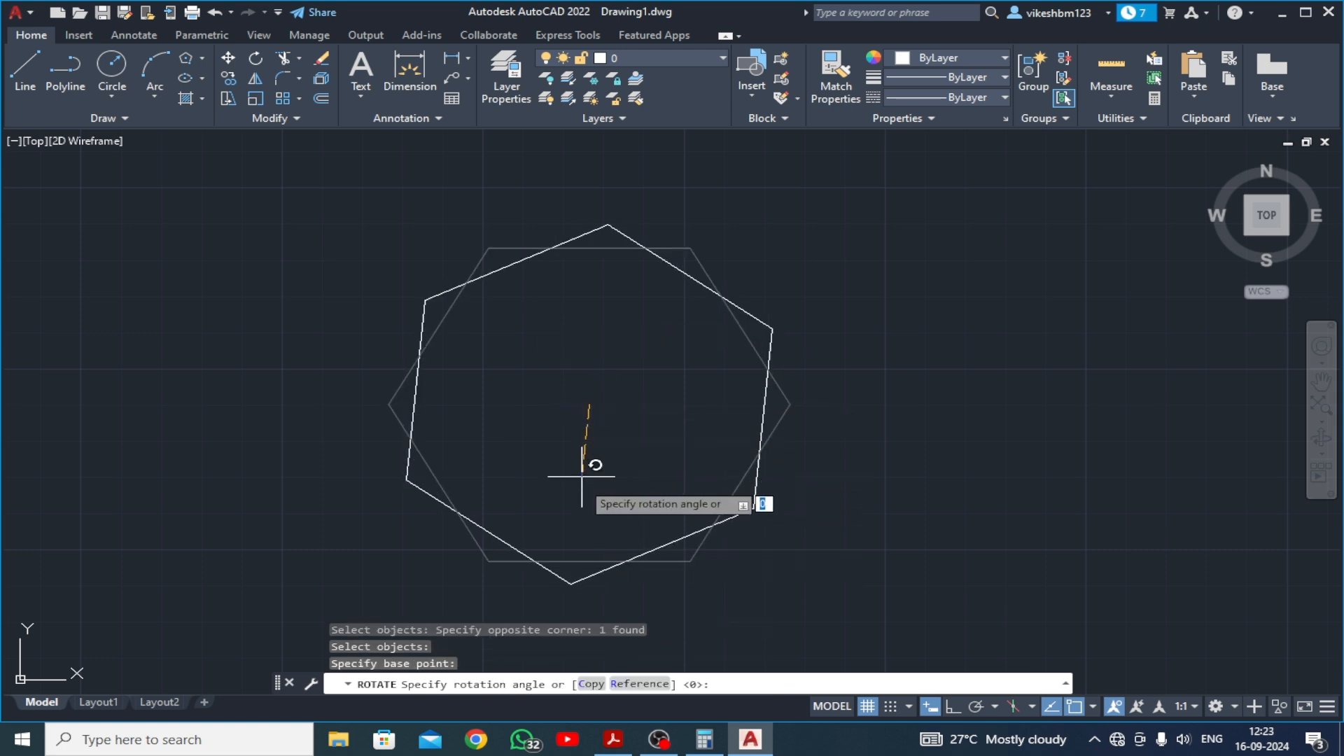
pyautogui.press('F8')
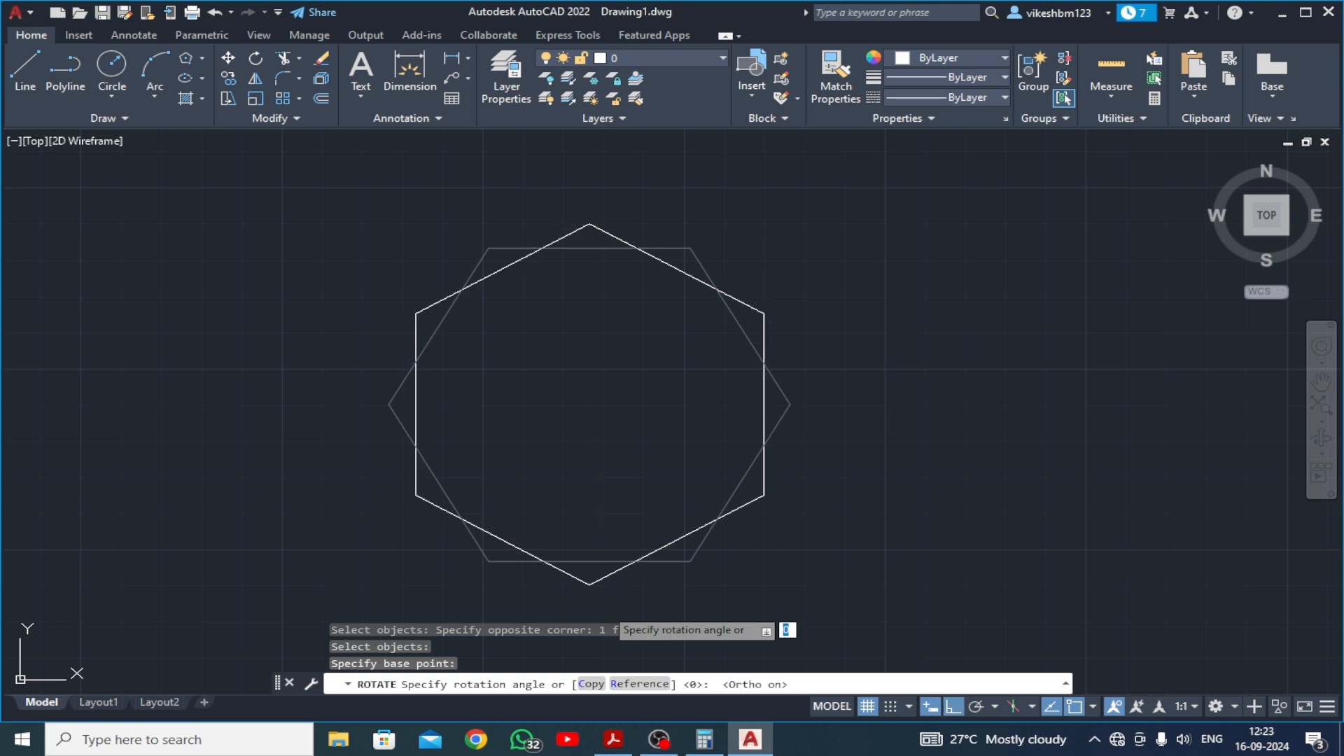
pyautogui.click(605, 608)
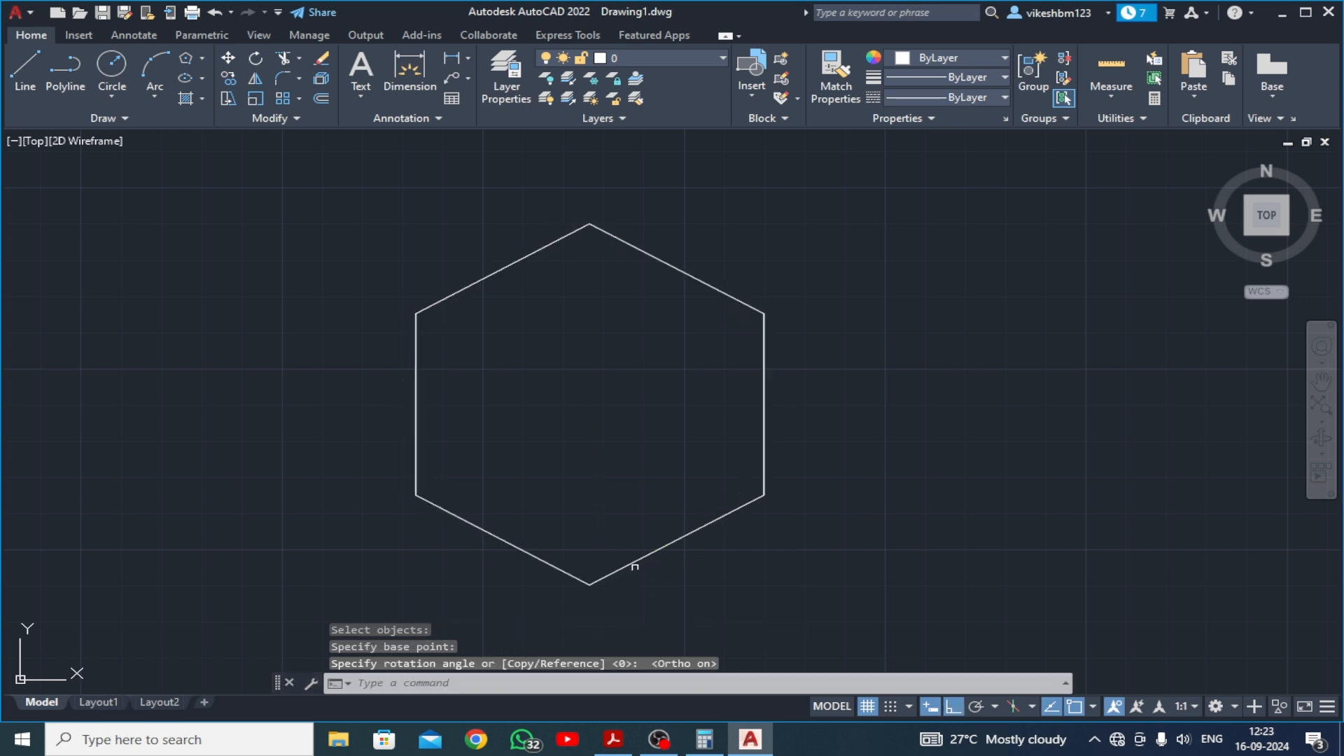
pyautogui.moveTo(635, 567)
pyautogui.mouseDown(button='middle')
pyautogui.moveTo(640, 584)
pyautogui.moveTo(644, 567)
pyautogui.mouseUp(button='middle')
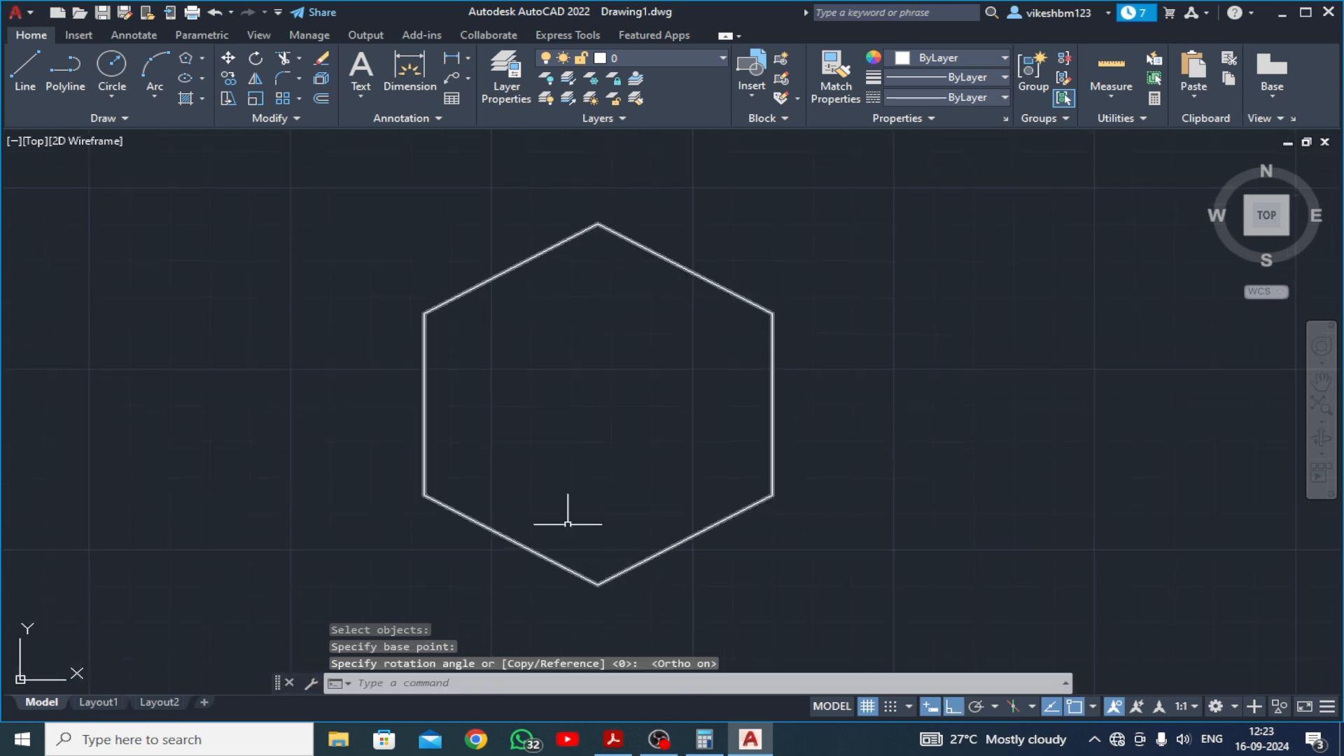
# Draw a circle of diameter 70 centered on the hexagon's center
pyautogui.click(115, 95)
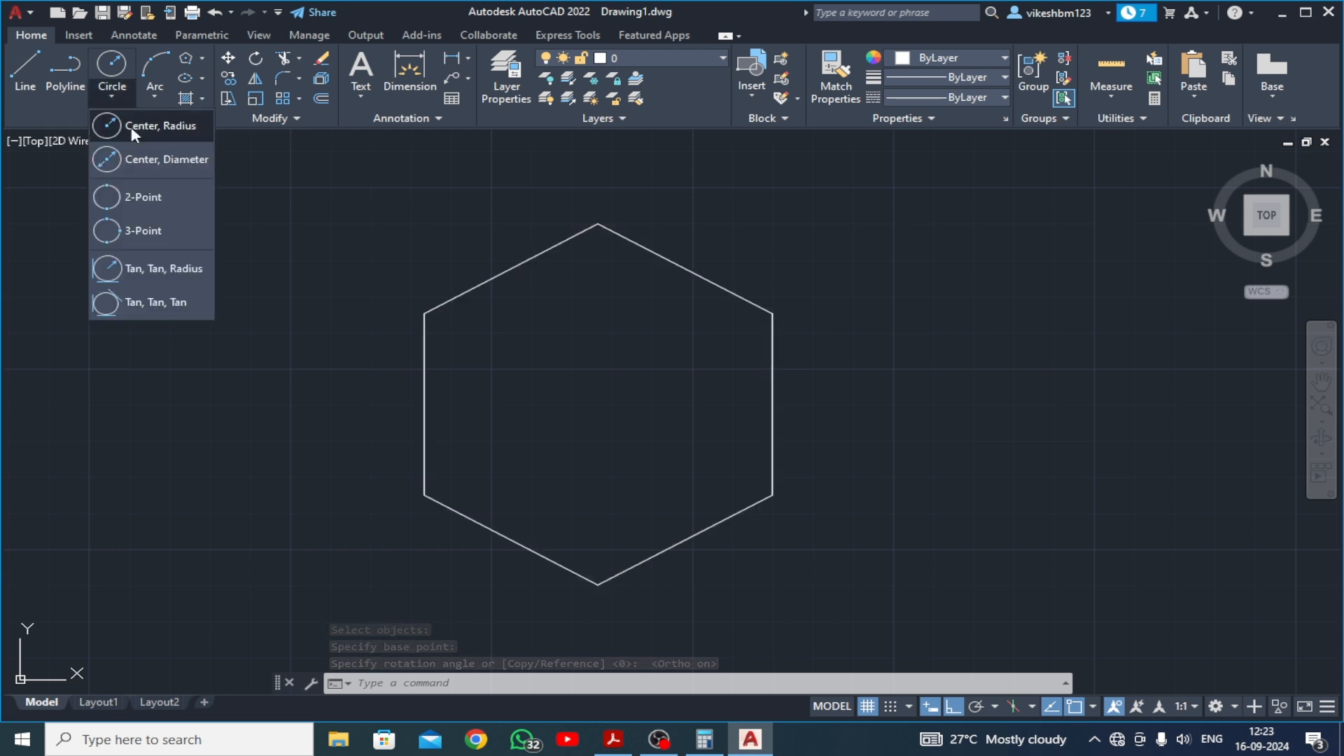
pyautogui.click(141, 151)
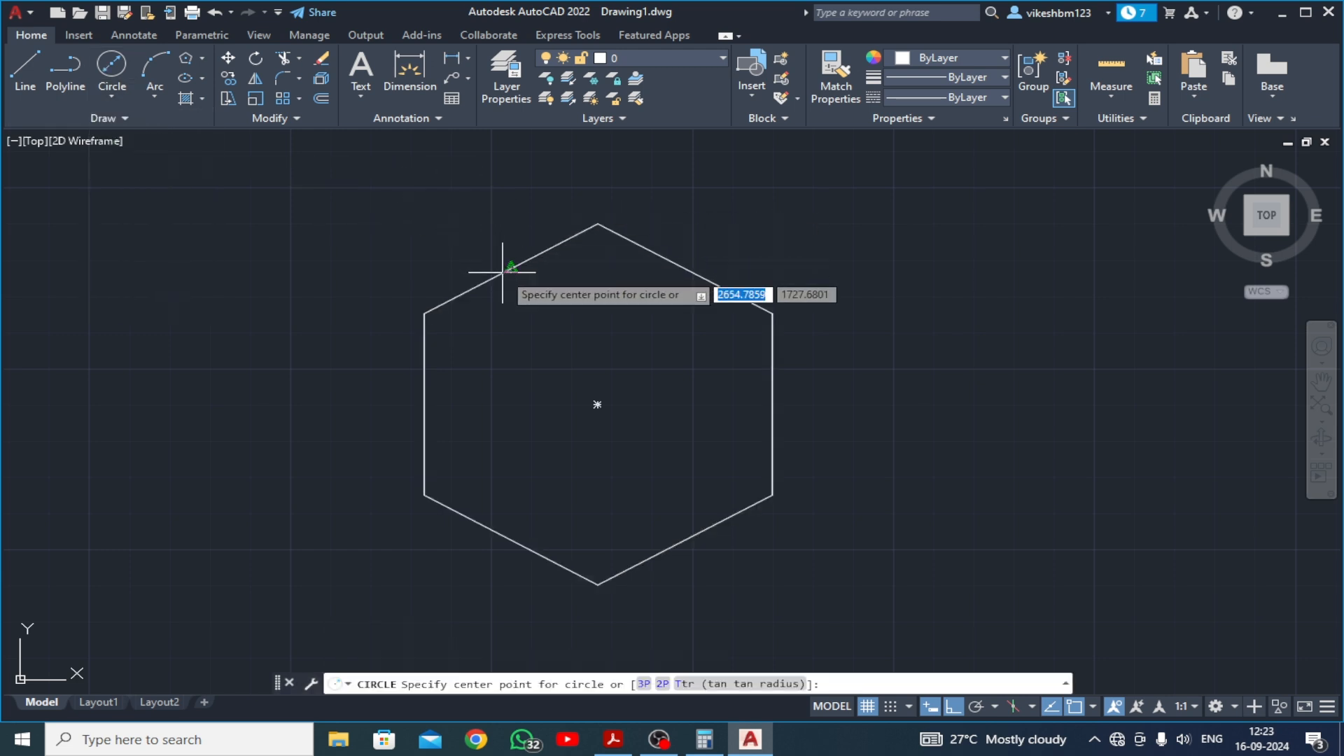
pyautogui.click(599, 404)
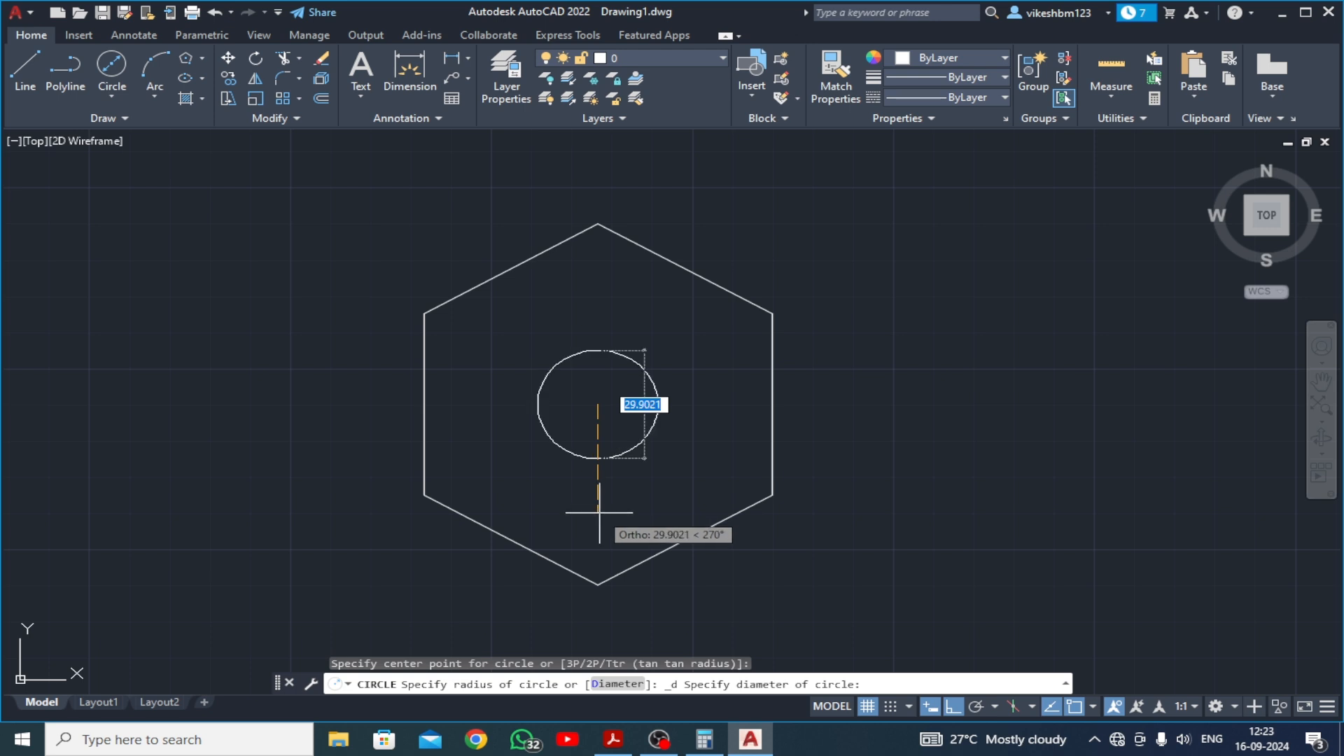
pyautogui.write('70')
pyautogui.press('Return')
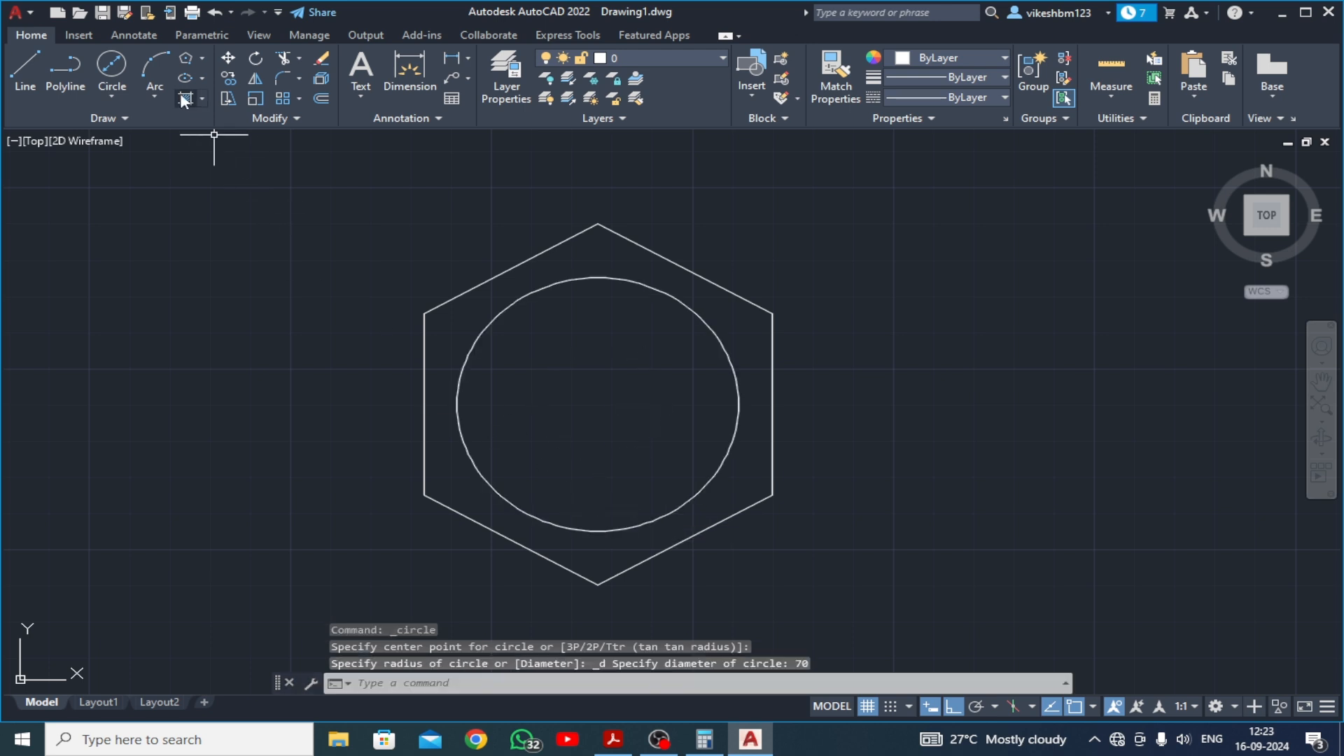
# Draw a concentric circle of diameter 49.25 inside the 70 diameter circle
pyautogui.press('Return')
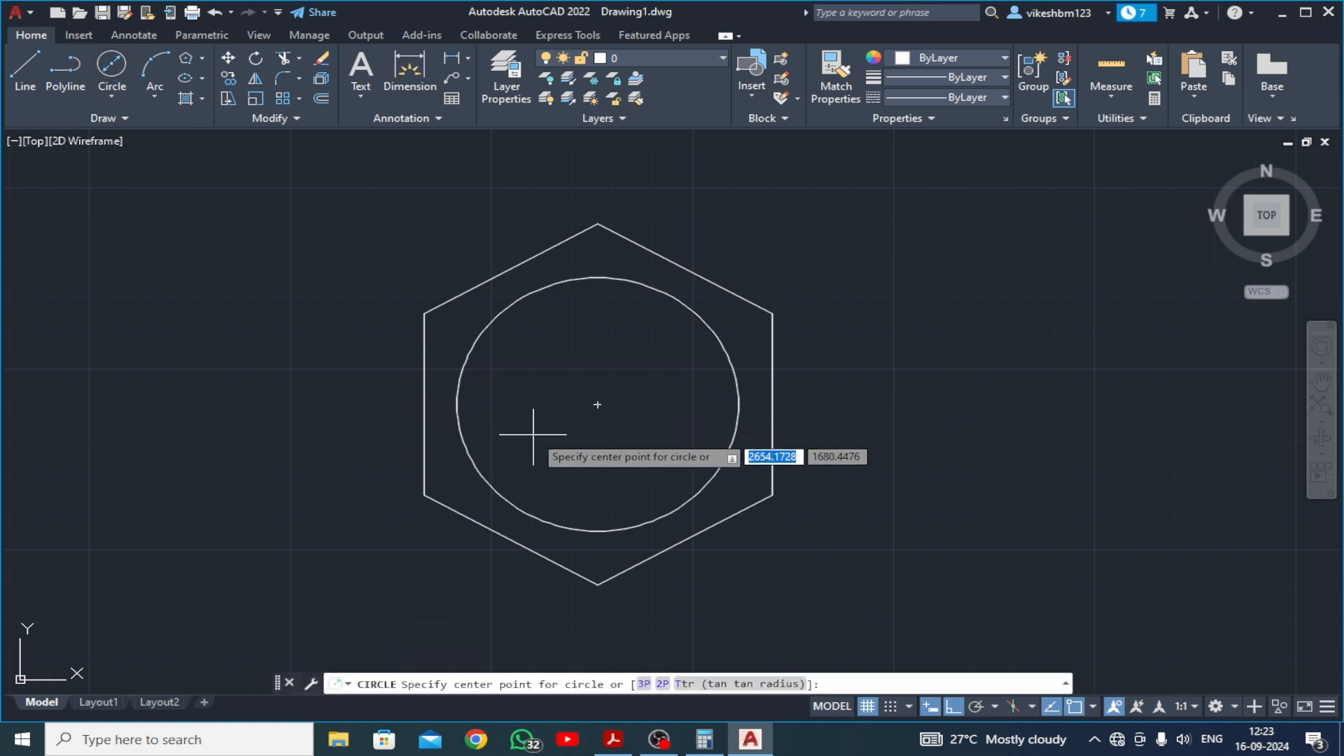
pyautogui.click(599, 404)
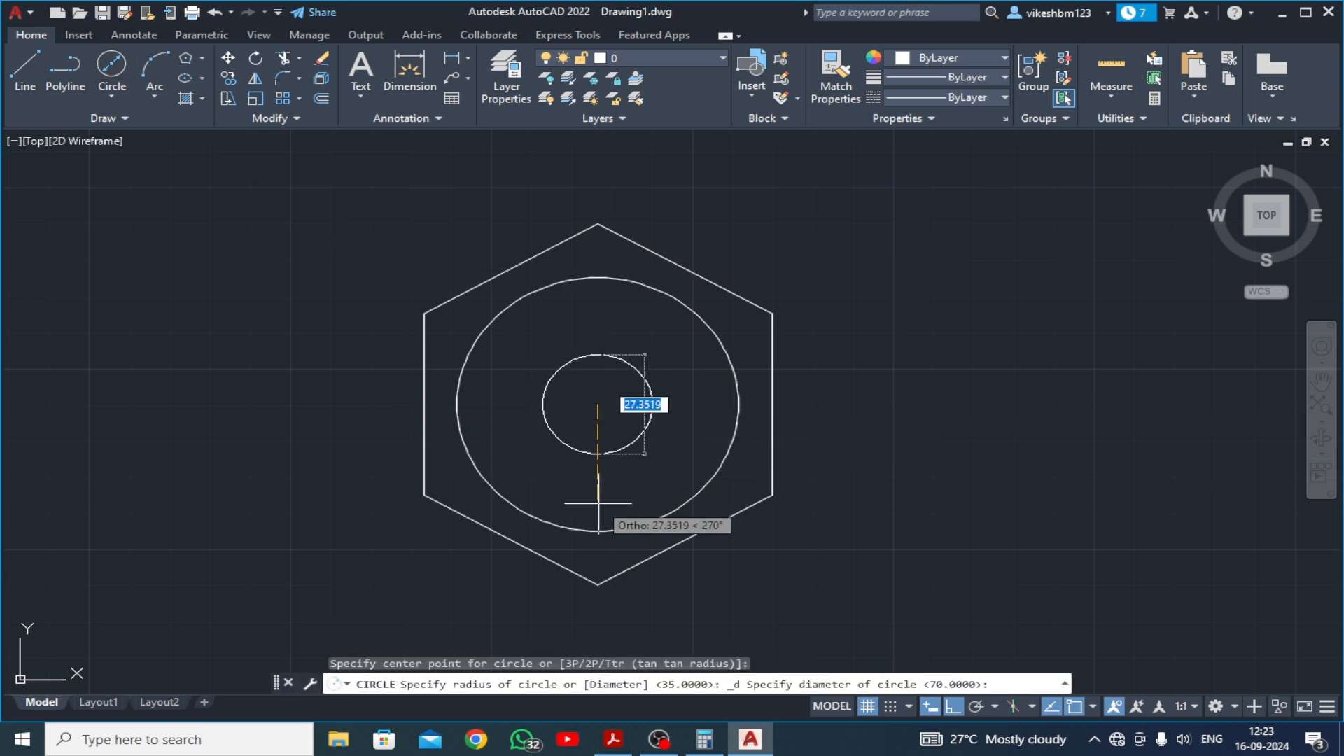
pyautogui.write('49.25')
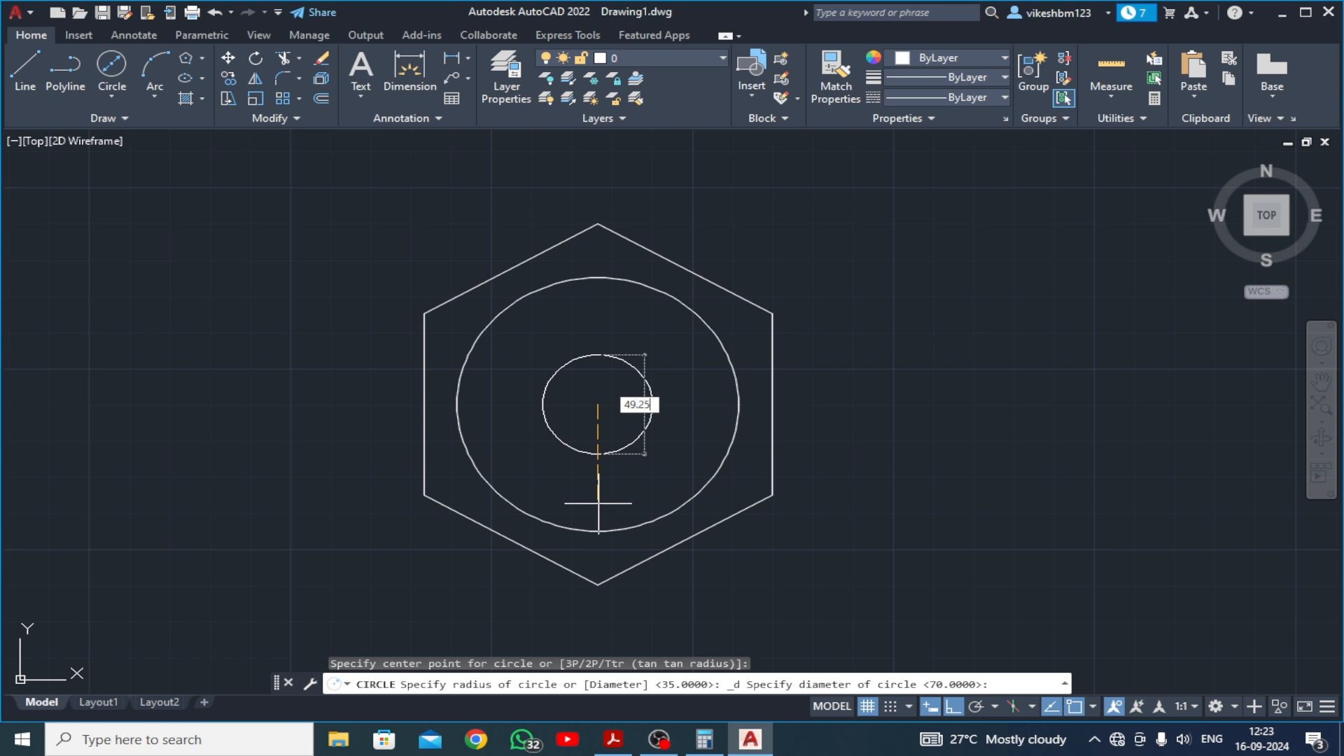
pyautogui.press('Return')
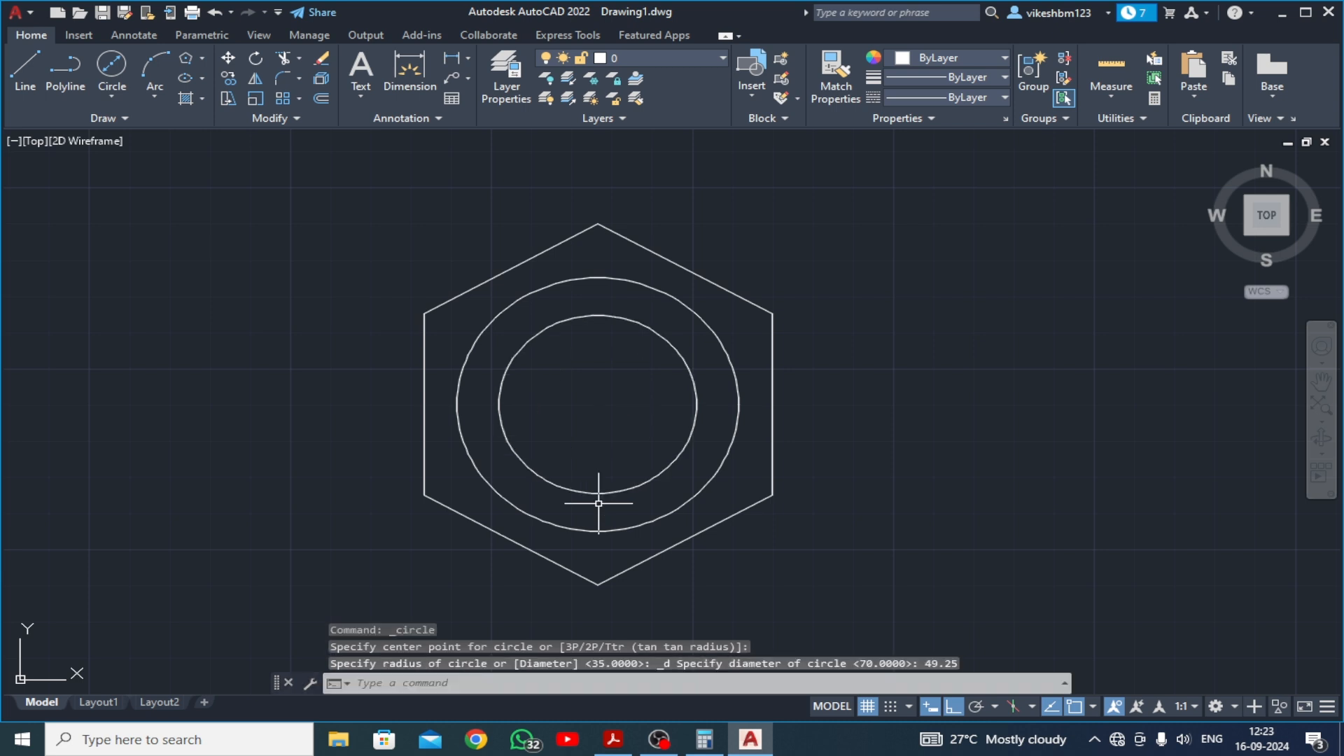
# Draw an innermost concentric circle of diameter 35.84 at the hexagon's center
pyautogui.click(114, 75)
pyautogui.click(597, 405)
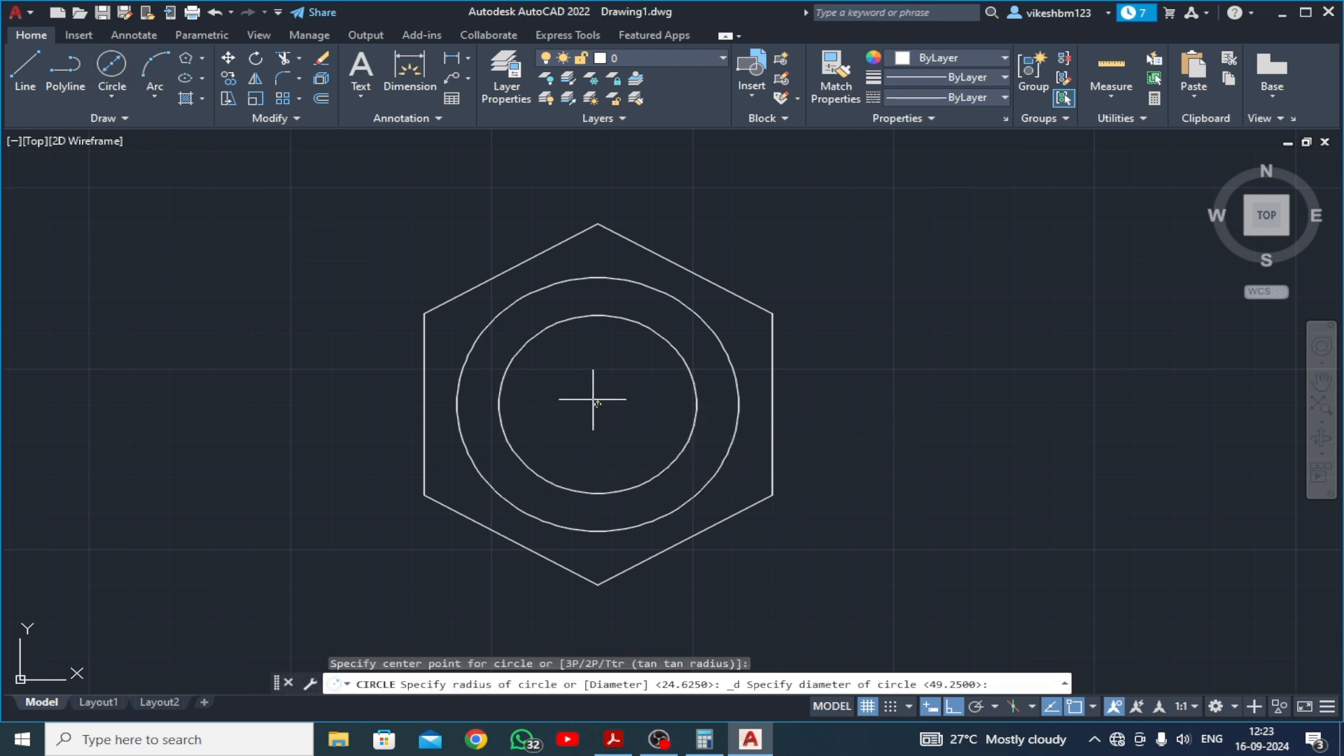
pyautogui.write('35.84')
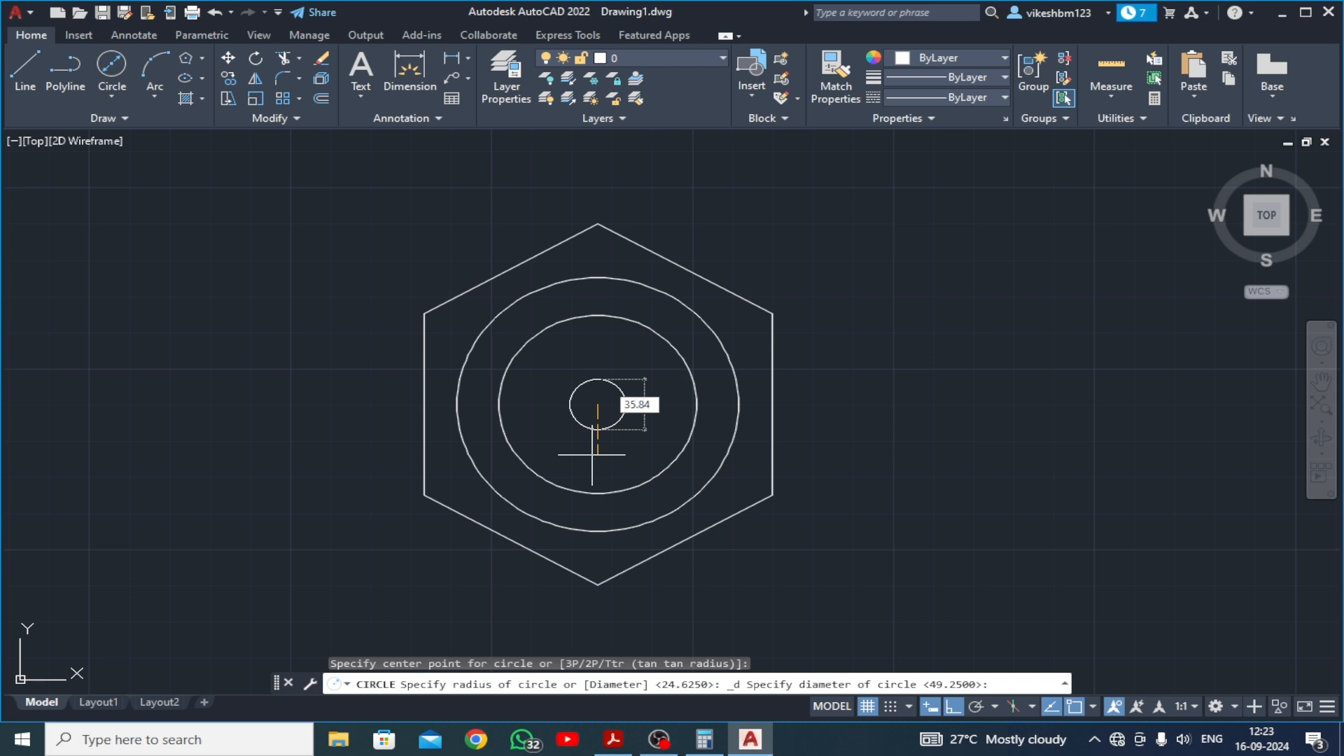
pyautogui.press('Return')
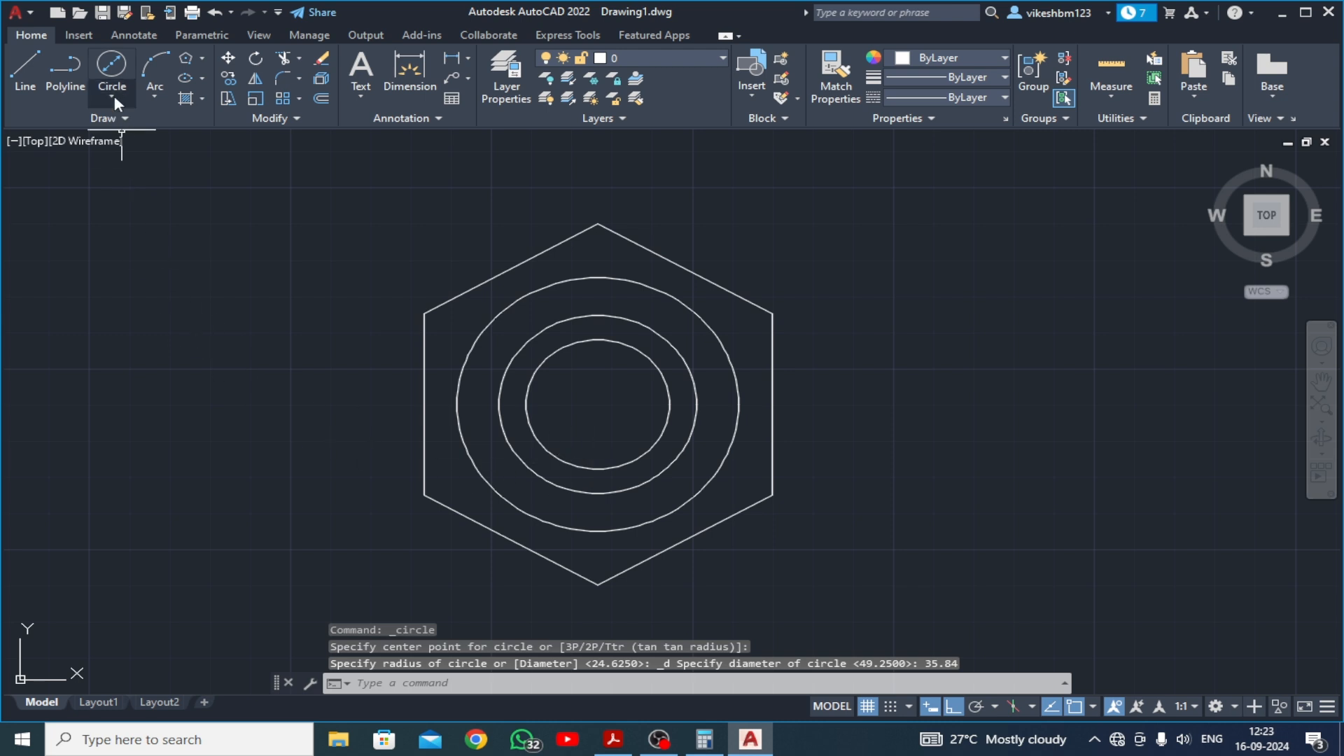
# Check the reference PDF in Acrobat and draw a circle of radius 6.25 in AutoCAD, centered on the midpoint of the hexagon's left vertical edge
pyautogui.click(111, 65)
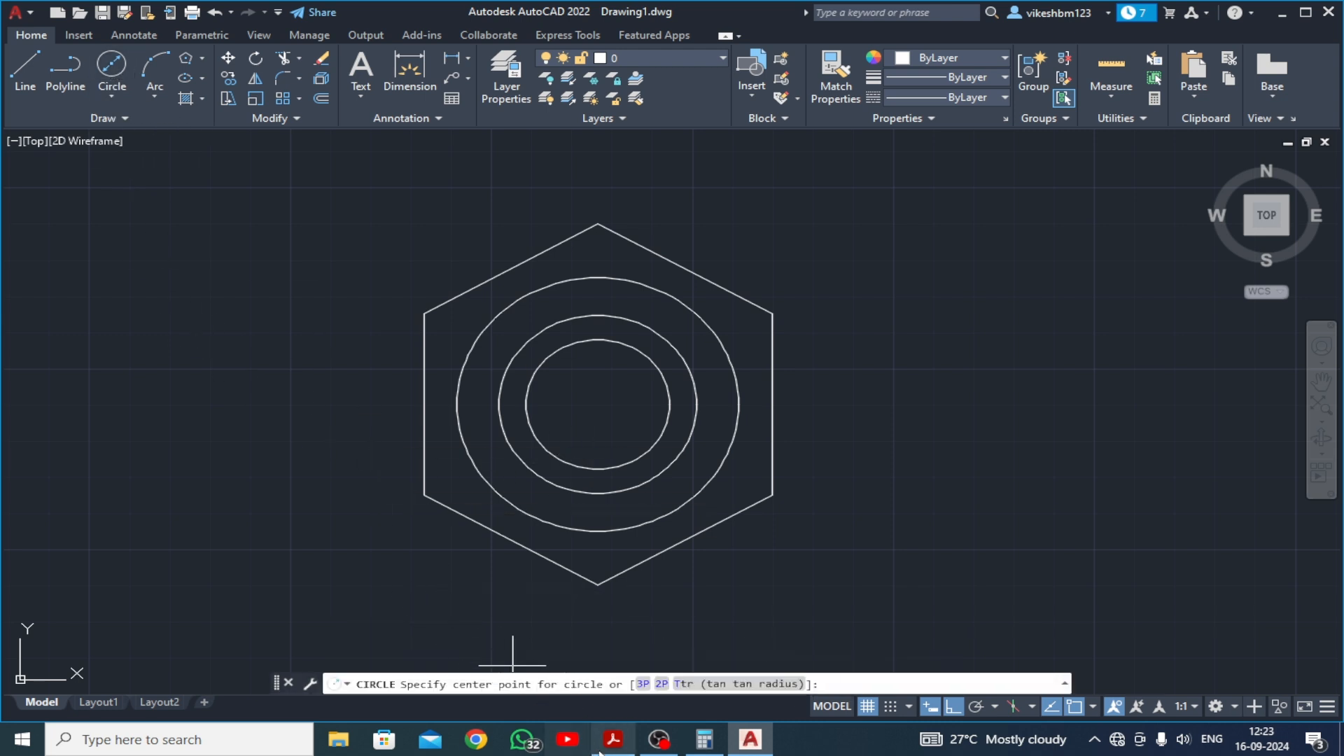
pyautogui.hotkey('alt', 'Tab')
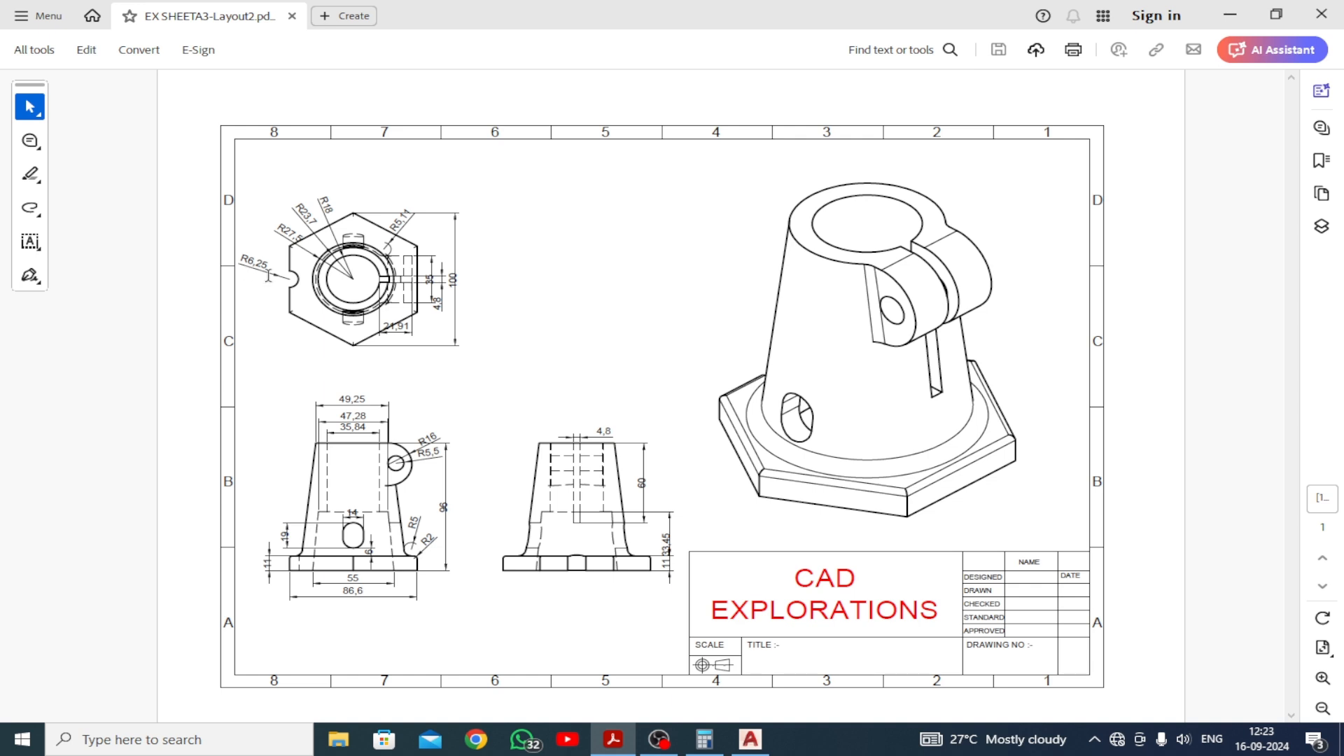
pyautogui.click(746, 744)
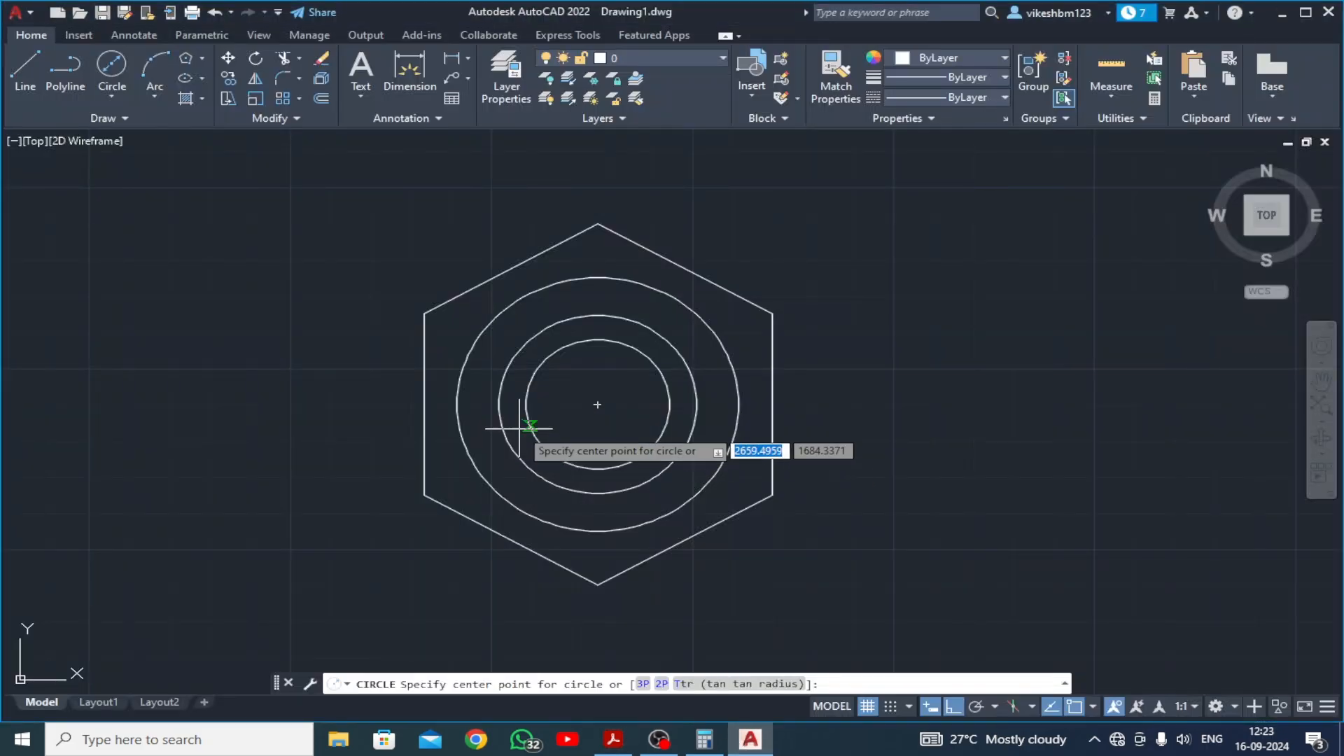
pyautogui.press('Escape')
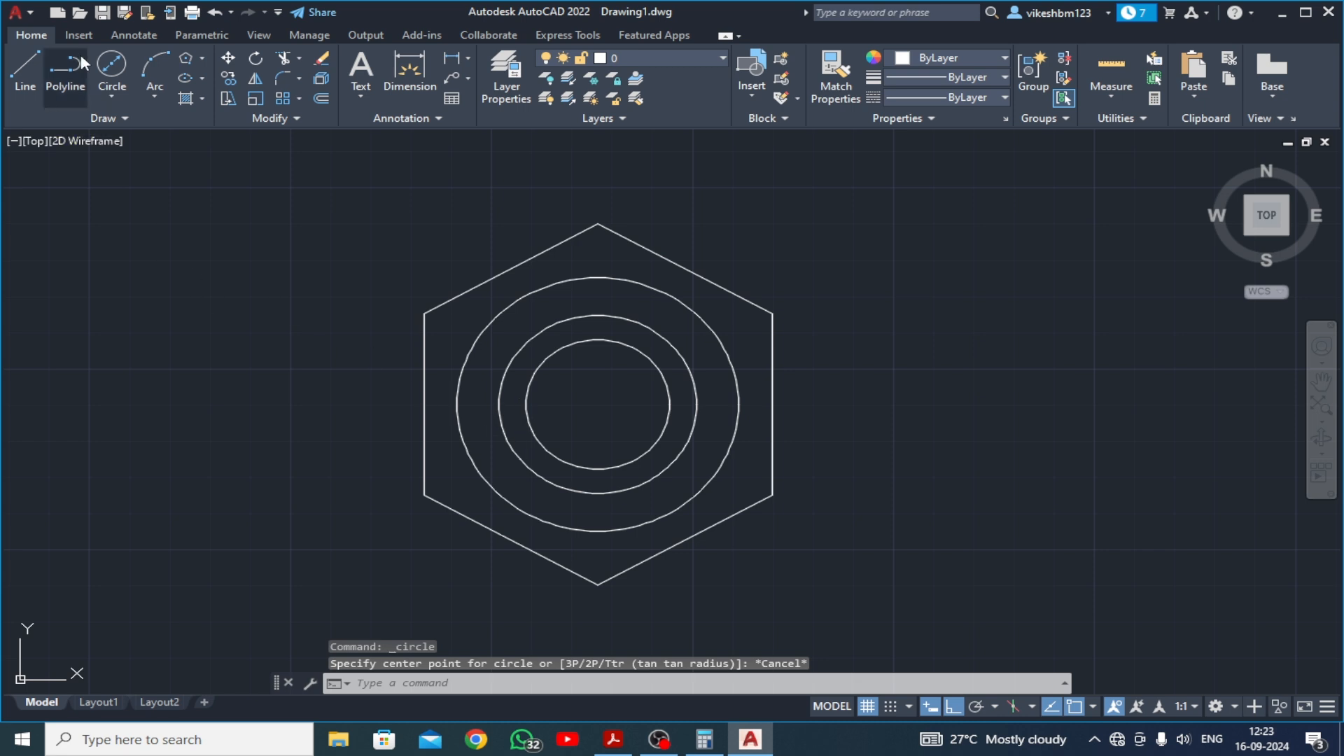
pyautogui.click(112, 98)
pyautogui.click(151, 121)
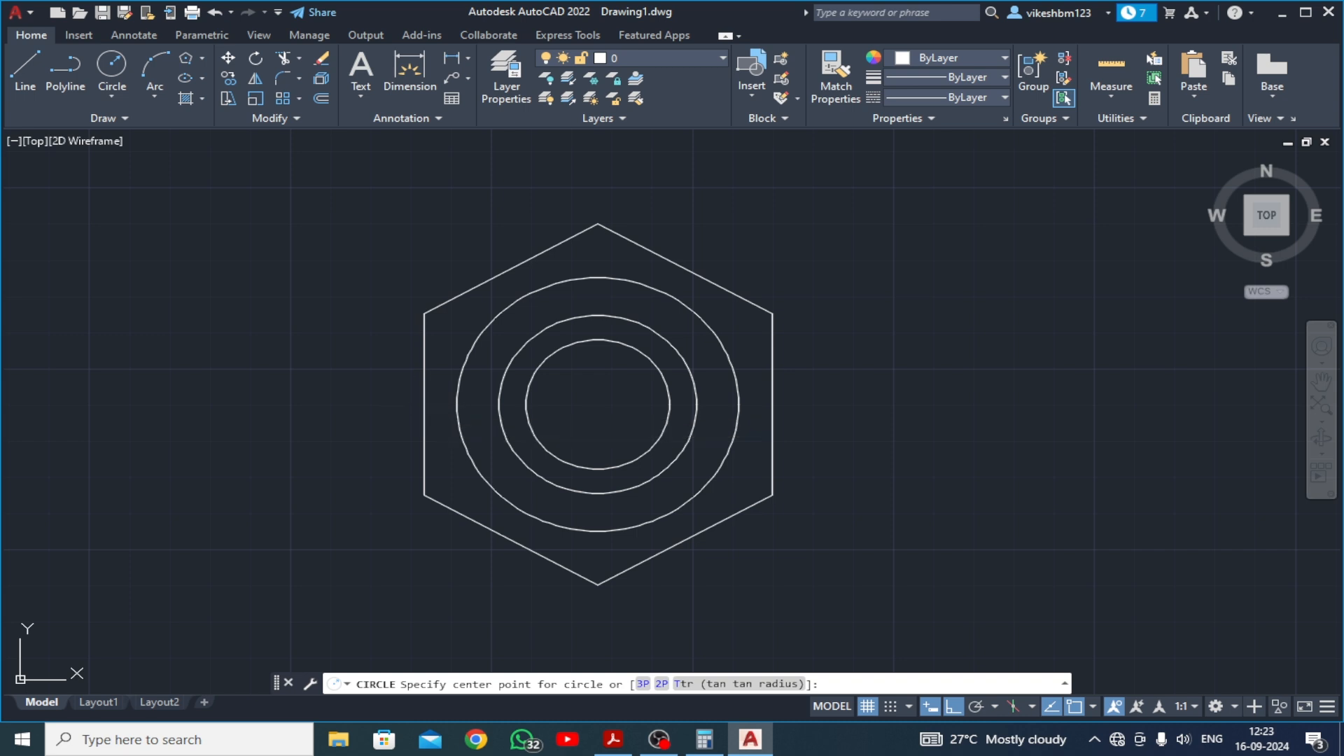
pyautogui.click(423, 404)
pyautogui.write('6.25')
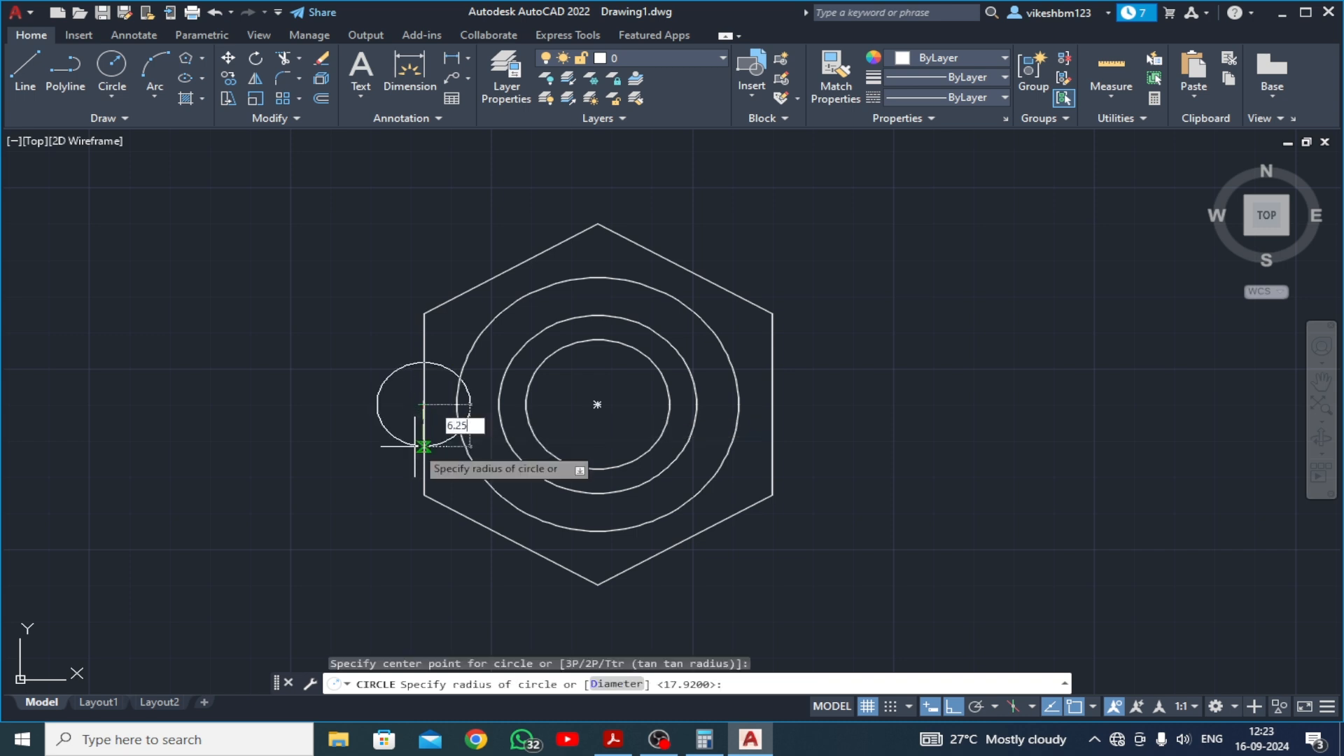
pyautogui.press('Return')
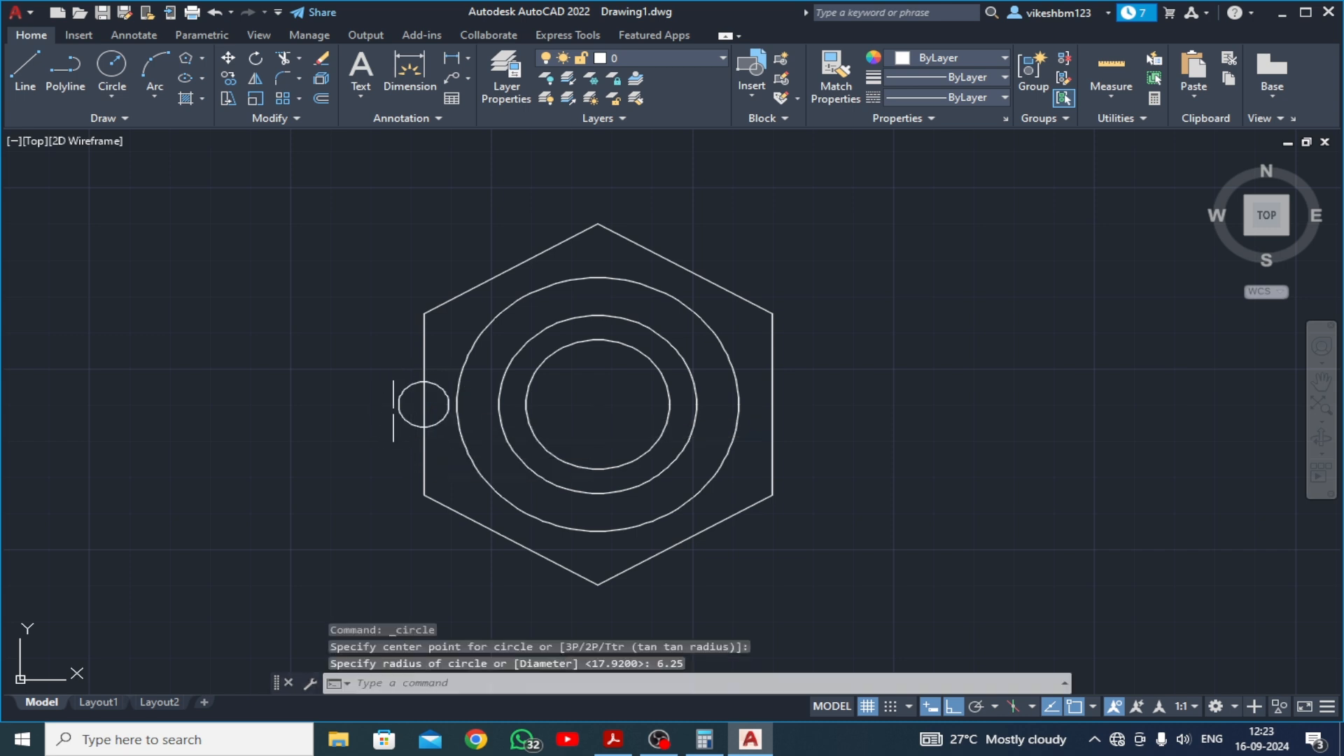
# Trim the outer half of the small circle and the hexagon edge inside it to form a semicircular notch
pyautogui.click(281, 60)
pyautogui.scroll(4, 399, 364)
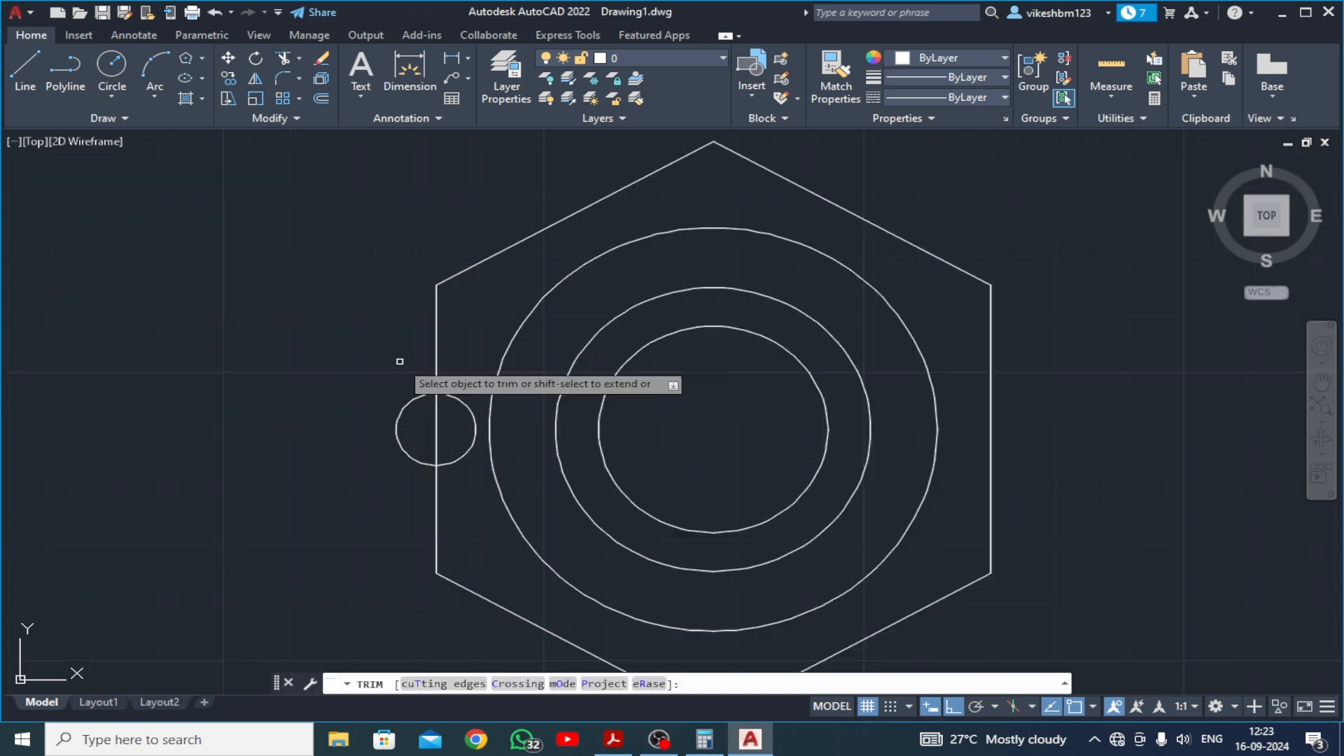
pyautogui.click(395, 448)
pyautogui.click(454, 452)
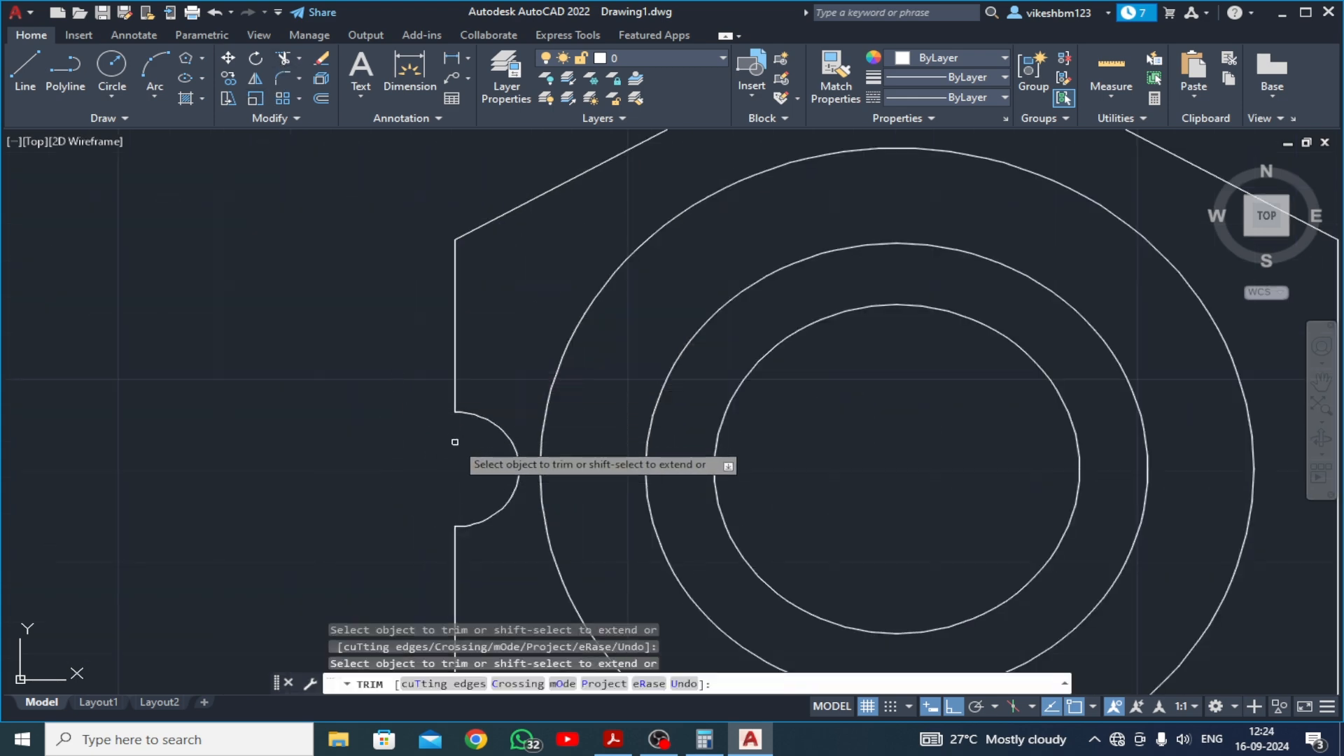
pyautogui.scroll(-4, 448, 458)
pyautogui.moveTo(406, 476); pyautogui.dragTo(422, 375, button='middle')
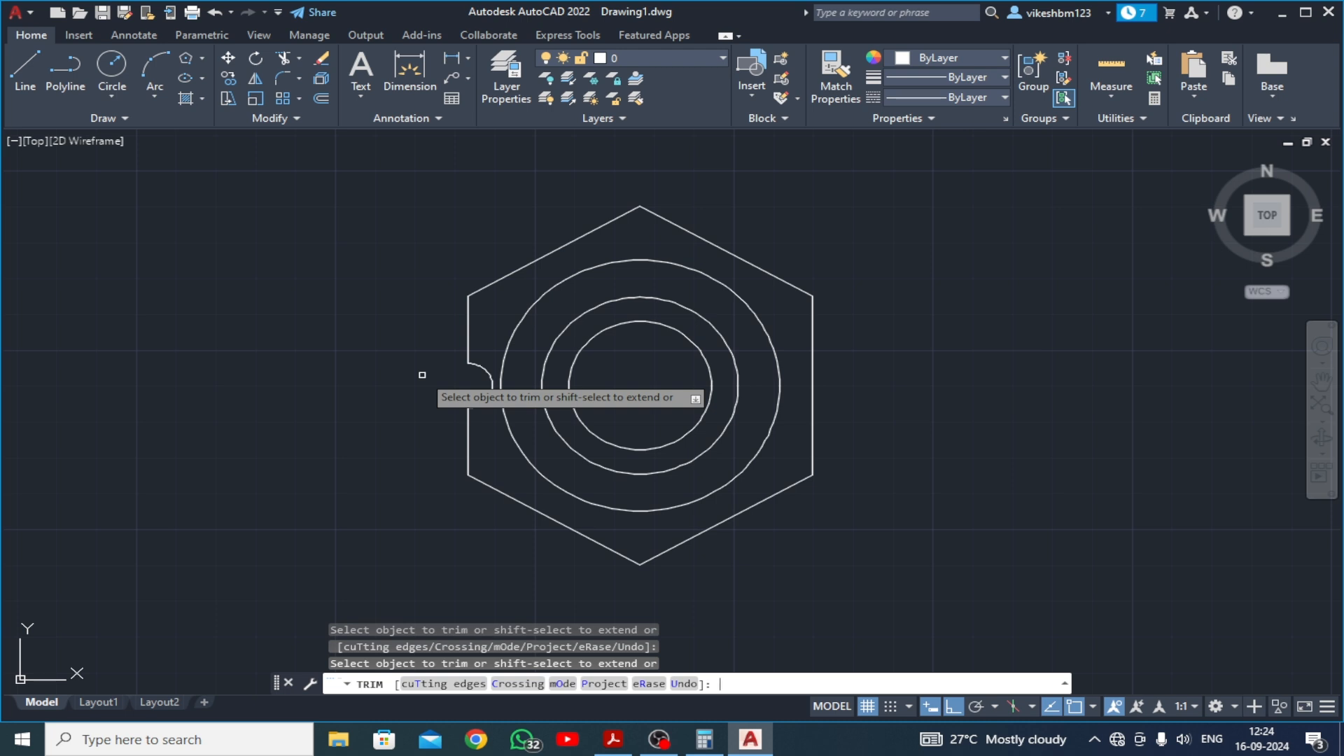
pyautogui.press('Return')
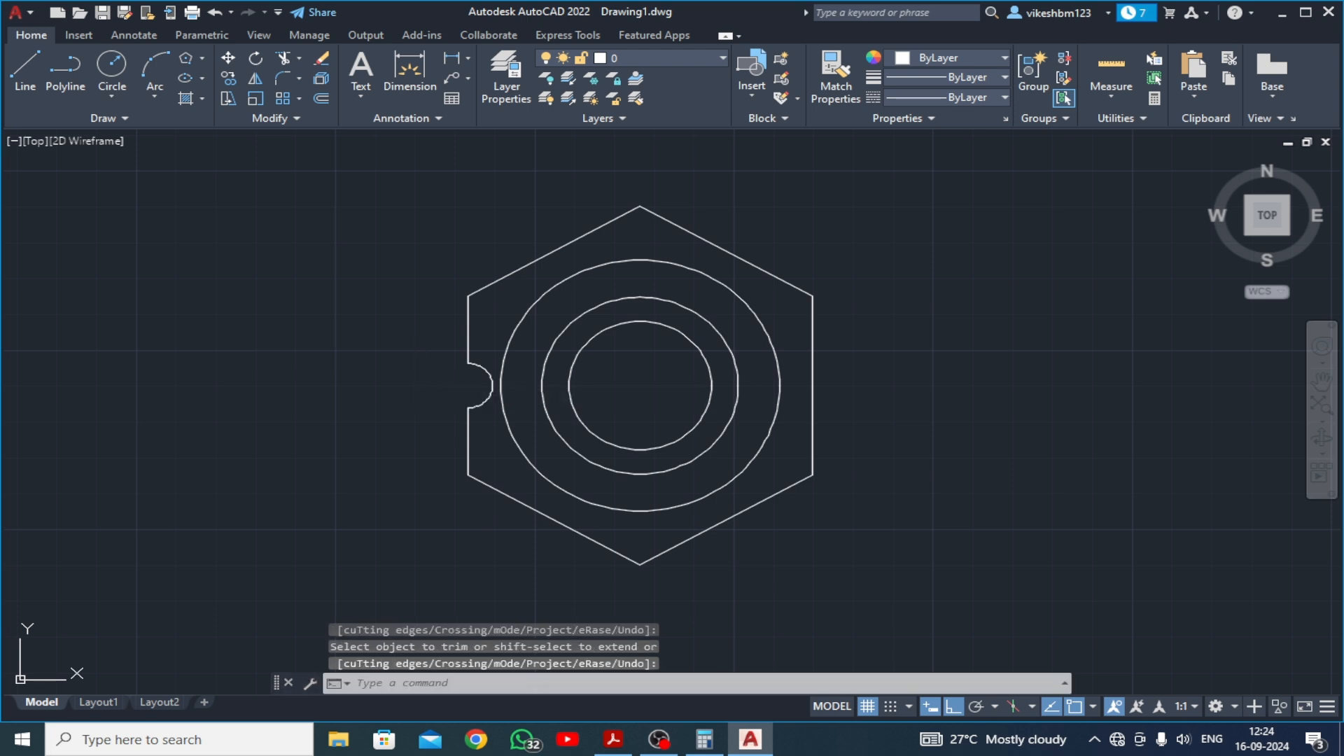
# Set the view to SW Isometric and turn the grid off
pyautogui.click(35, 143)
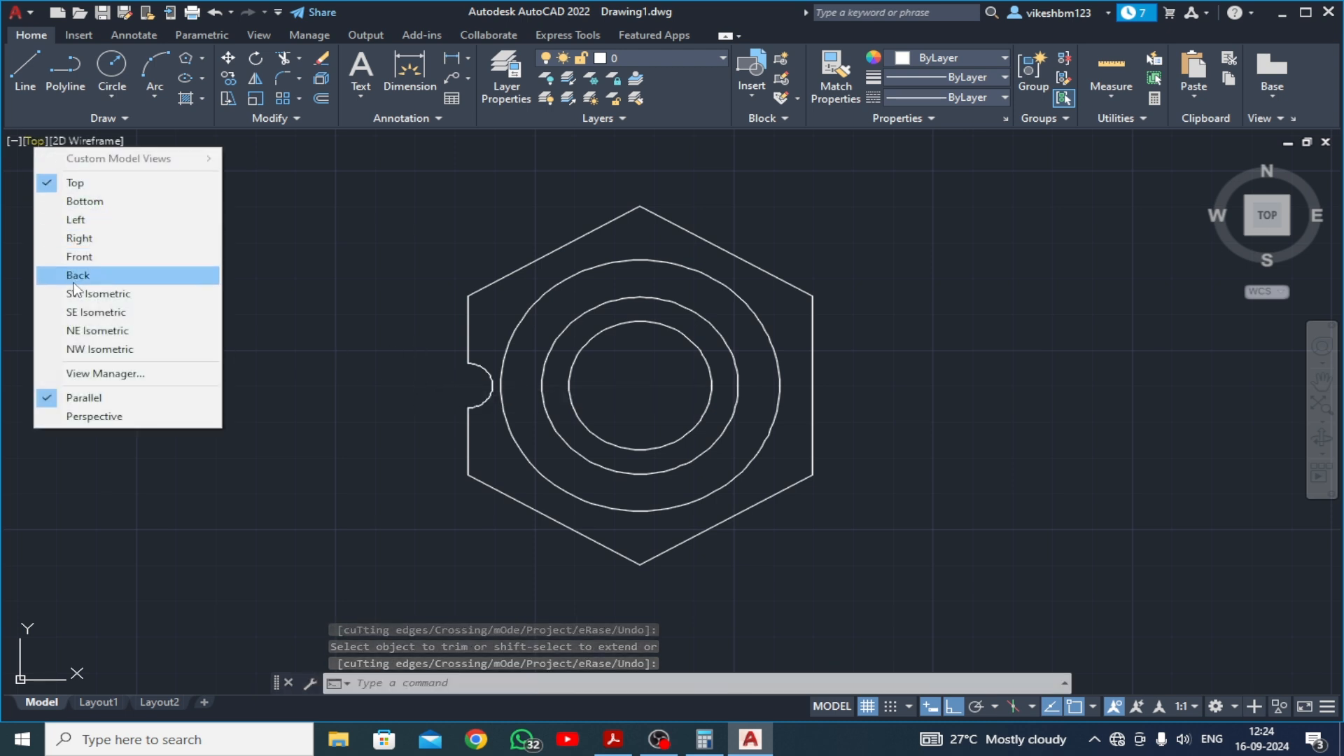
pyautogui.click(105, 291)
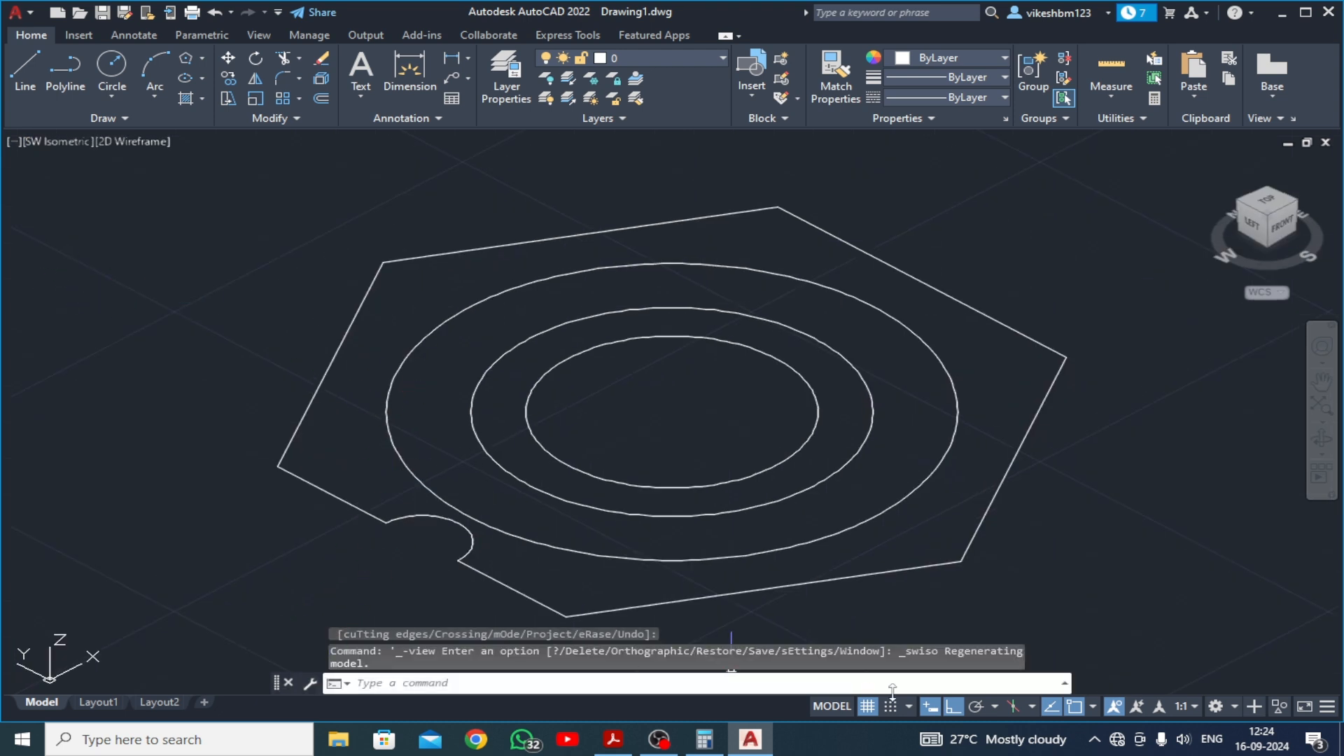
pyautogui.click(867, 706)
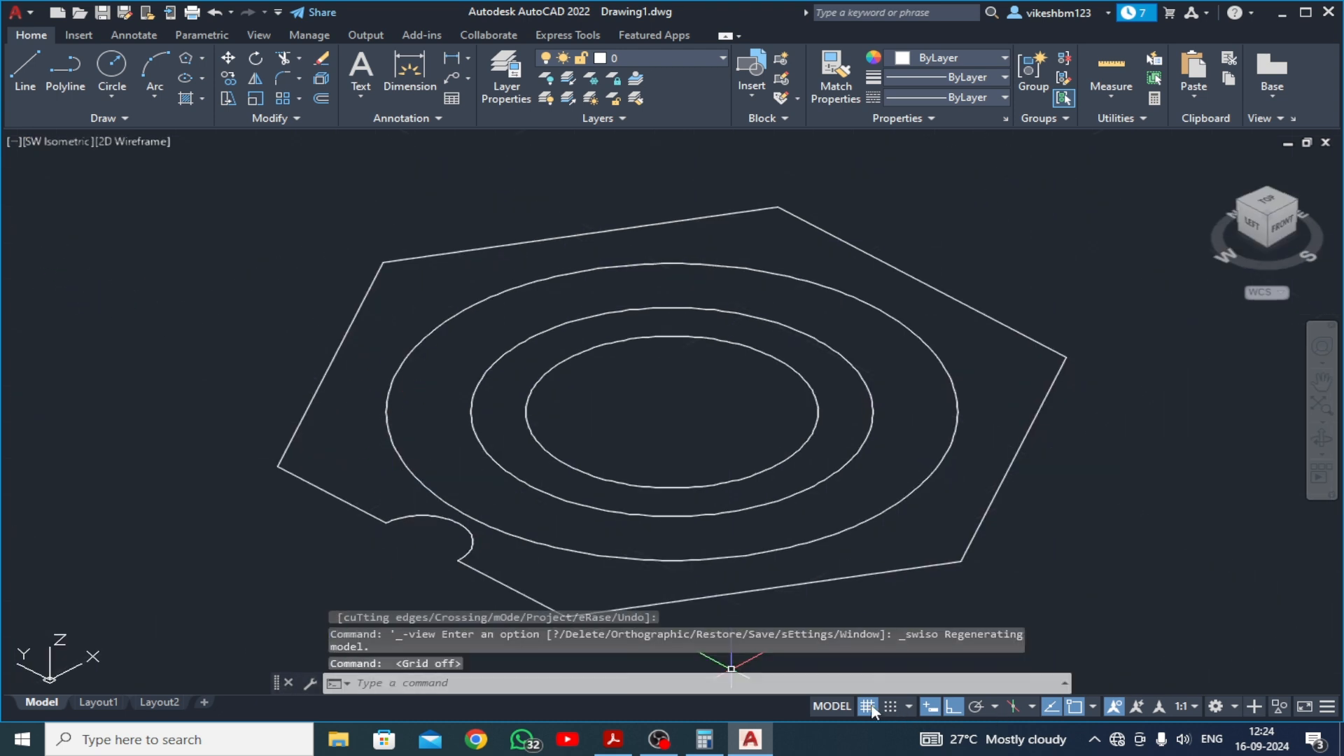
# Switch to the 3D Modeling workspace and set the visual style to Shaded with edges
pyautogui.click(1232, 707)
pyautogui.click(1218, 598)
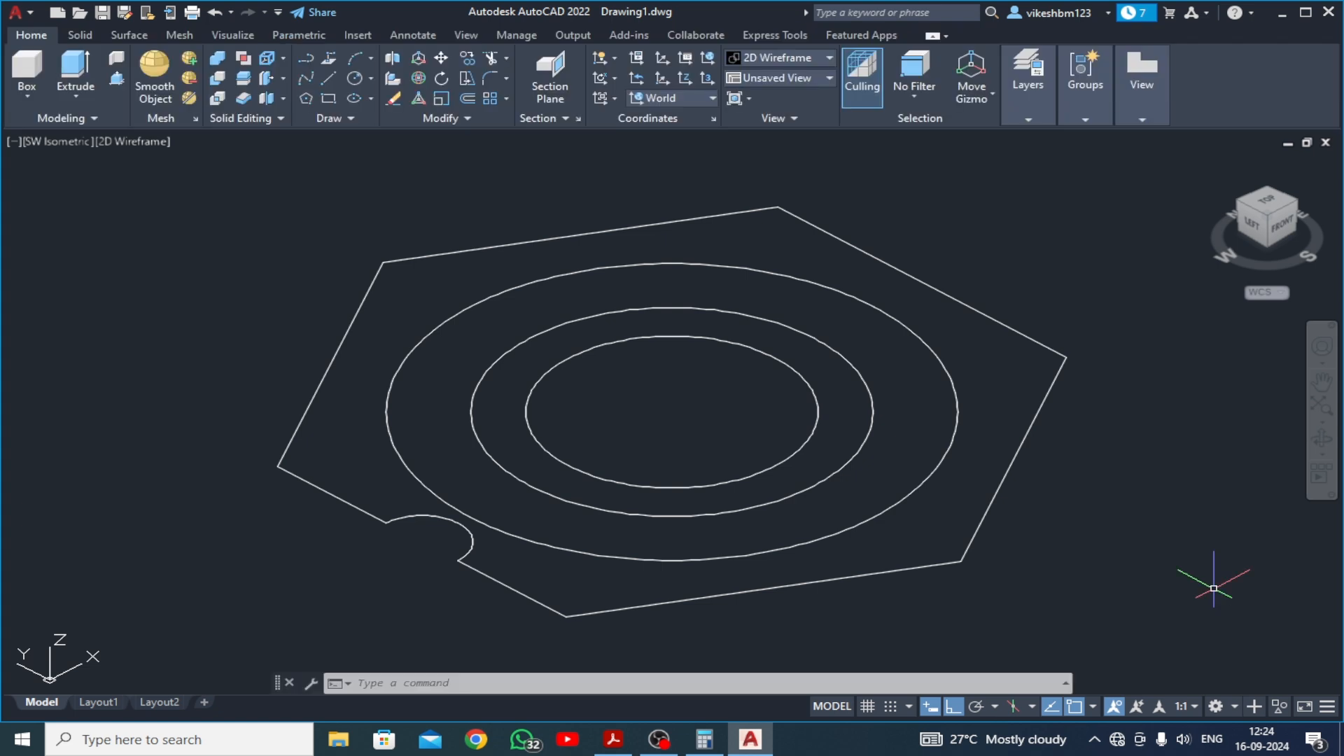
pyautogui.click(130, 145)
pyautogui.click(189, 275)
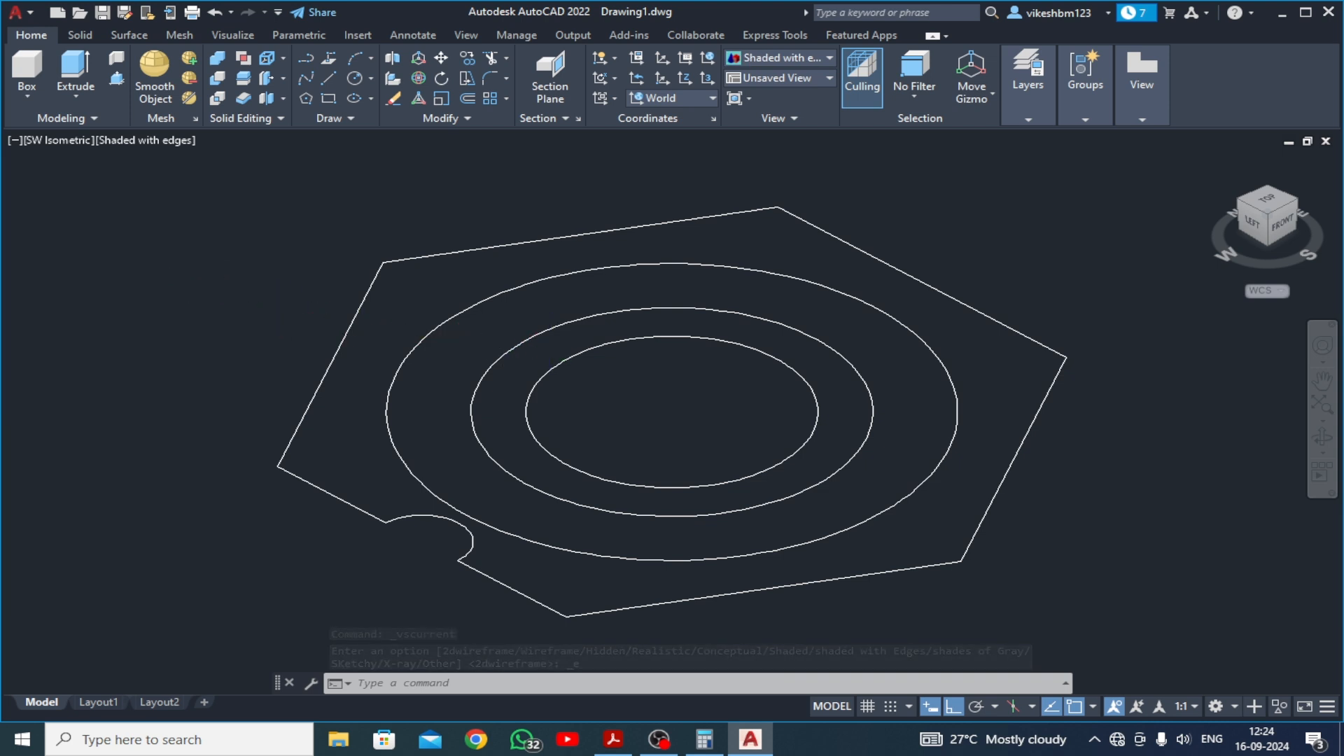
pyautogui.scroll(-5, 570, 390)
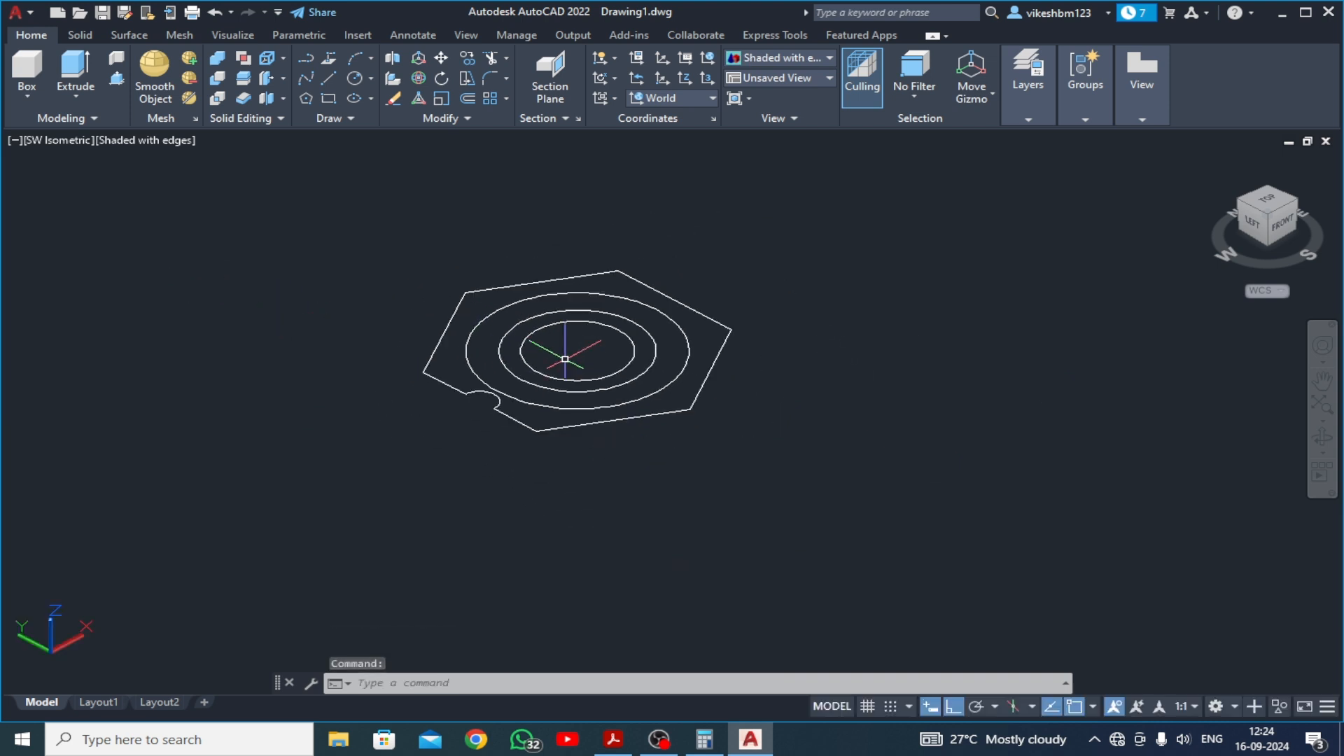
pyautogui.moveTo(571, 351); pyautogui.dragTo(586, 385, button='middle')
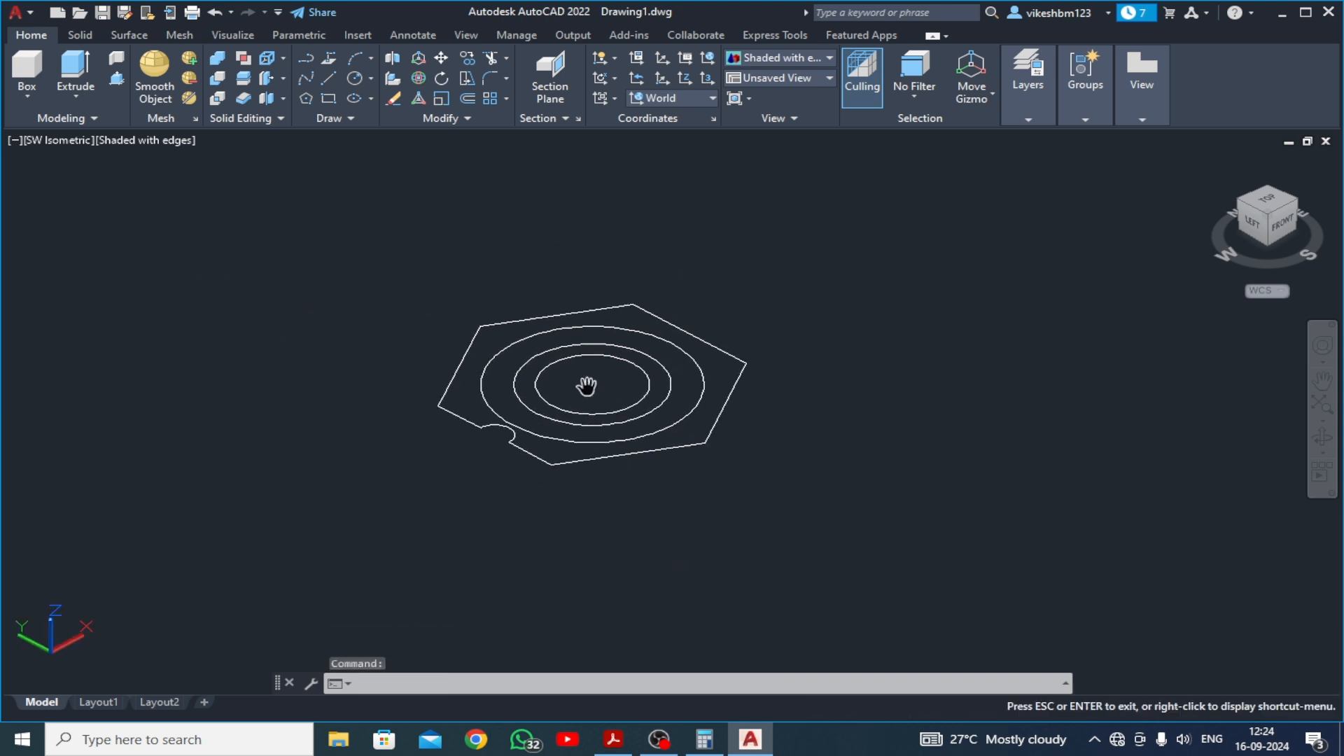
# Move the two inner concentric circles 96 vertically upward along the Z axis
pyautogui.click(616, 334)
pyautogui.click(597, 367)
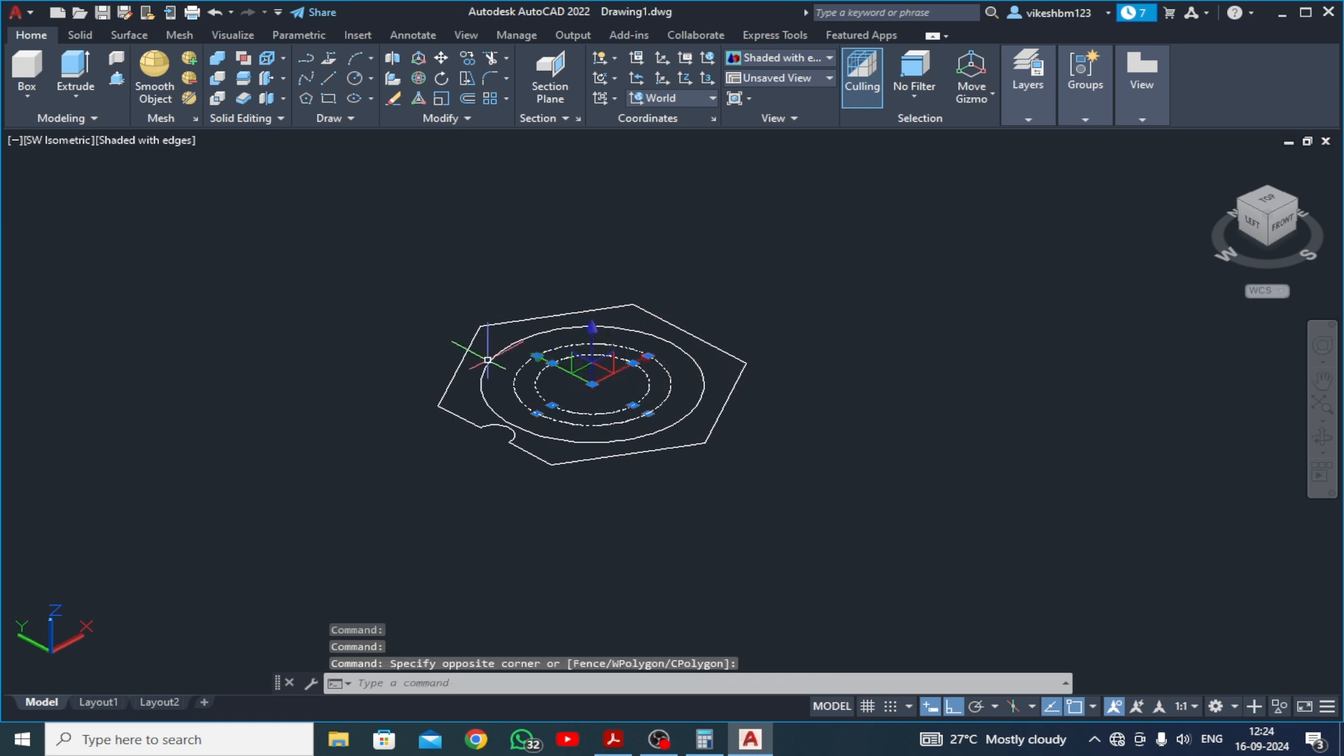
pyautogui.click(441, 61)
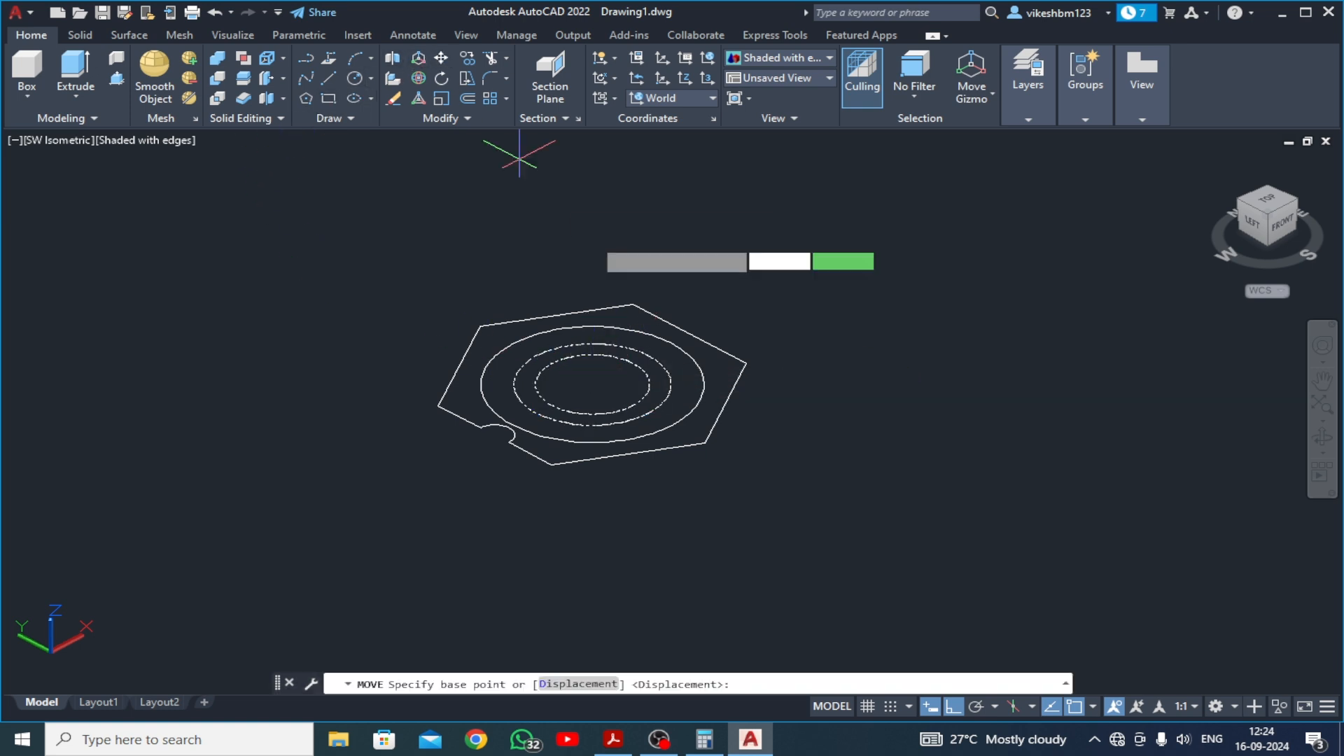
pyautogui.click(826, 463)
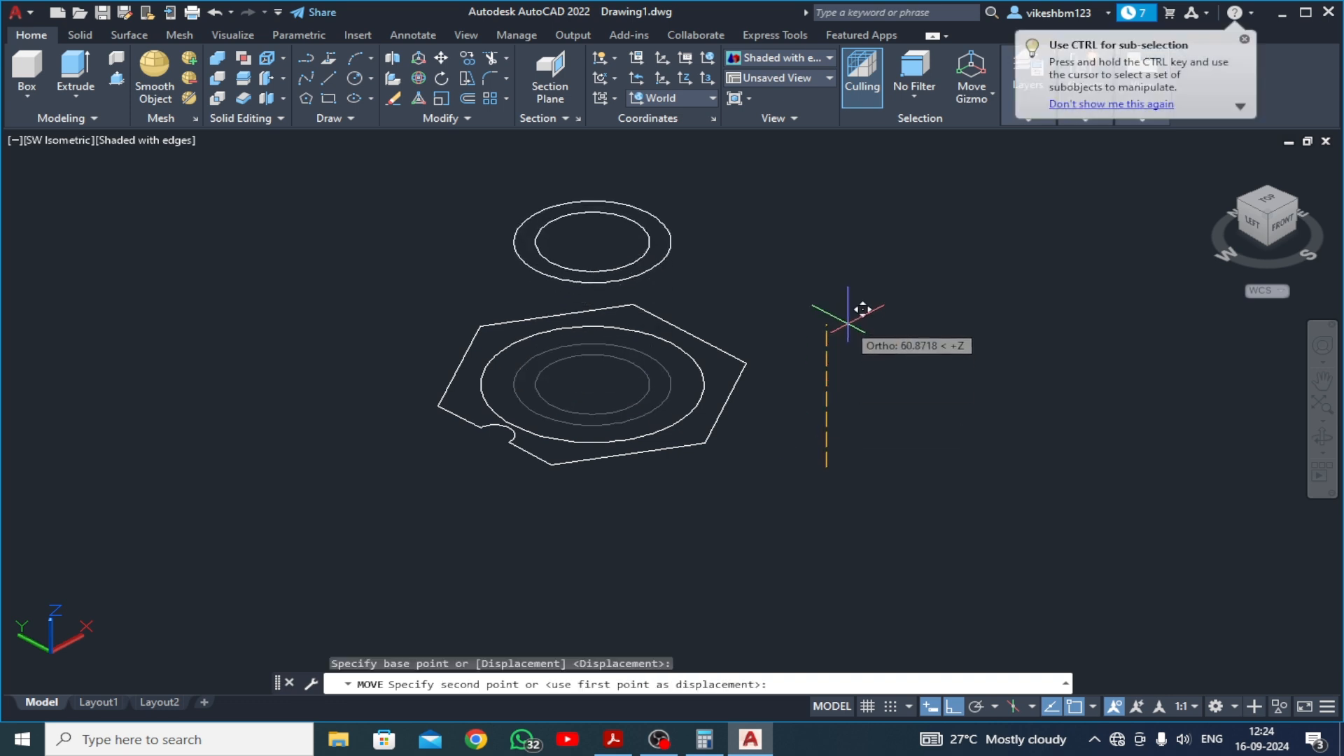
pyautogui.write('96')
pyautogui.press('Return')
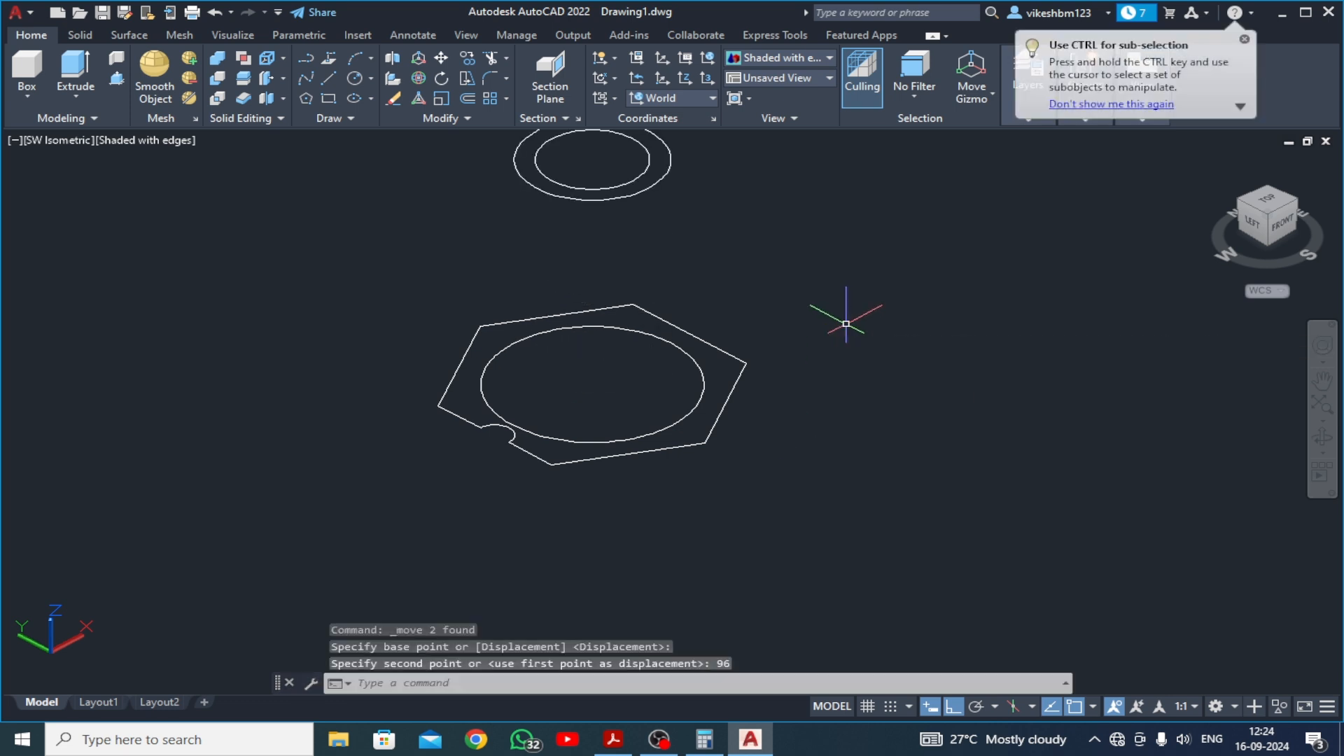
# Move the large circle inside the hexagon 11 vertically upward along the Z axis
pyautogui.moveTo(843, 328); pyautogui.dragTo(855, 402, button='middle')
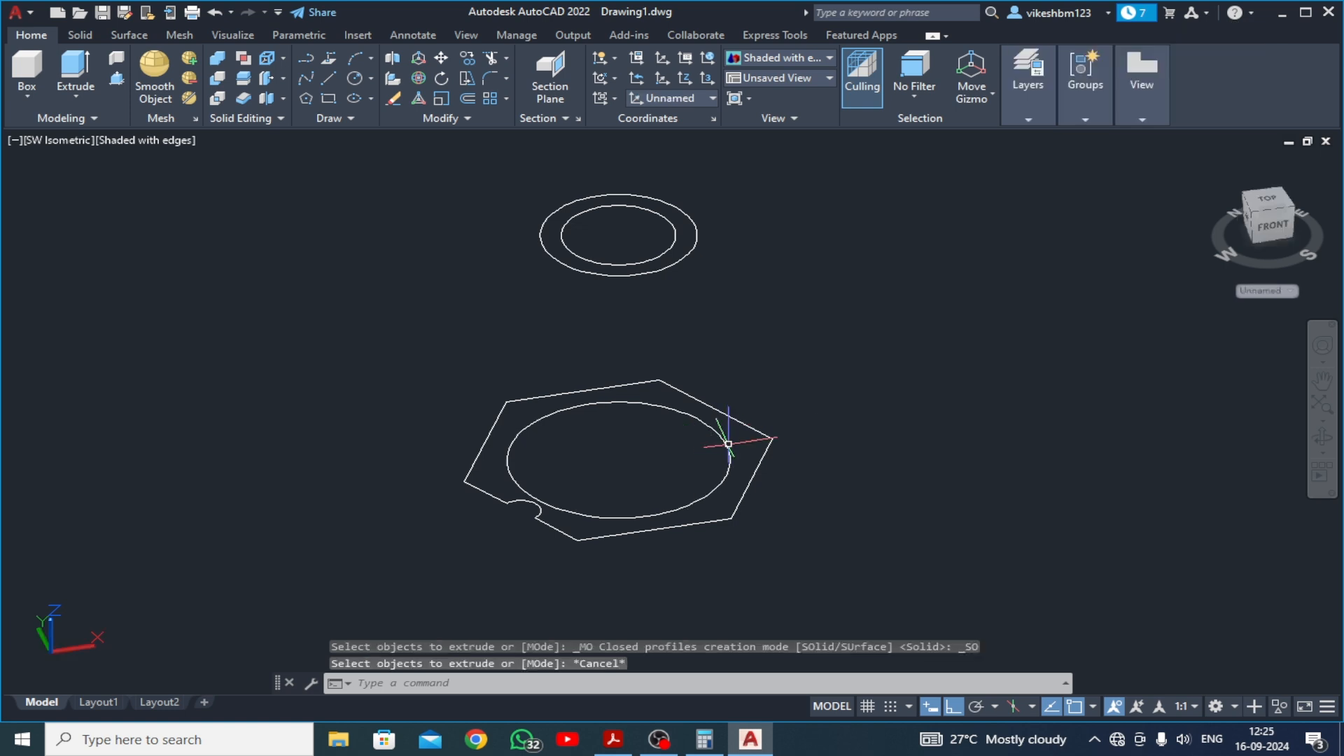
pyautogui.click(726, 441)
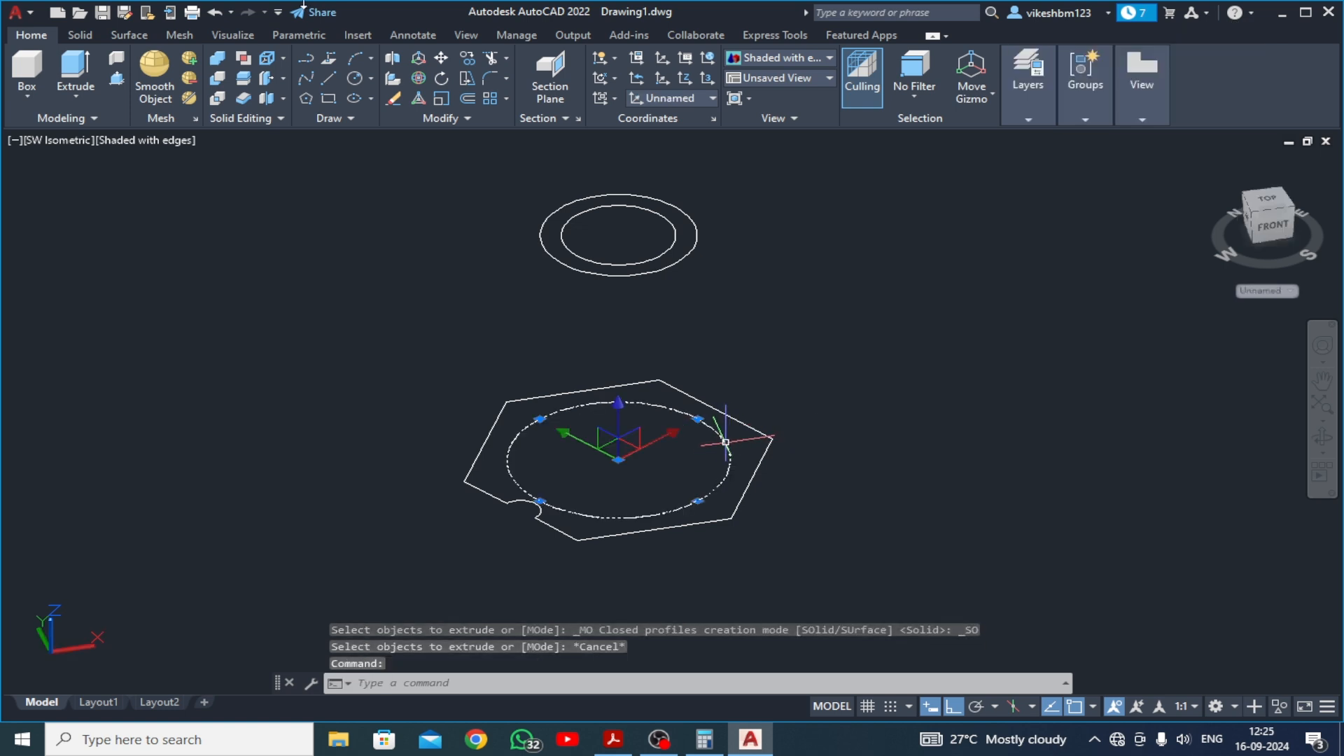
pyautogui.click(442, 57)
pyautogui.click(907, 553)
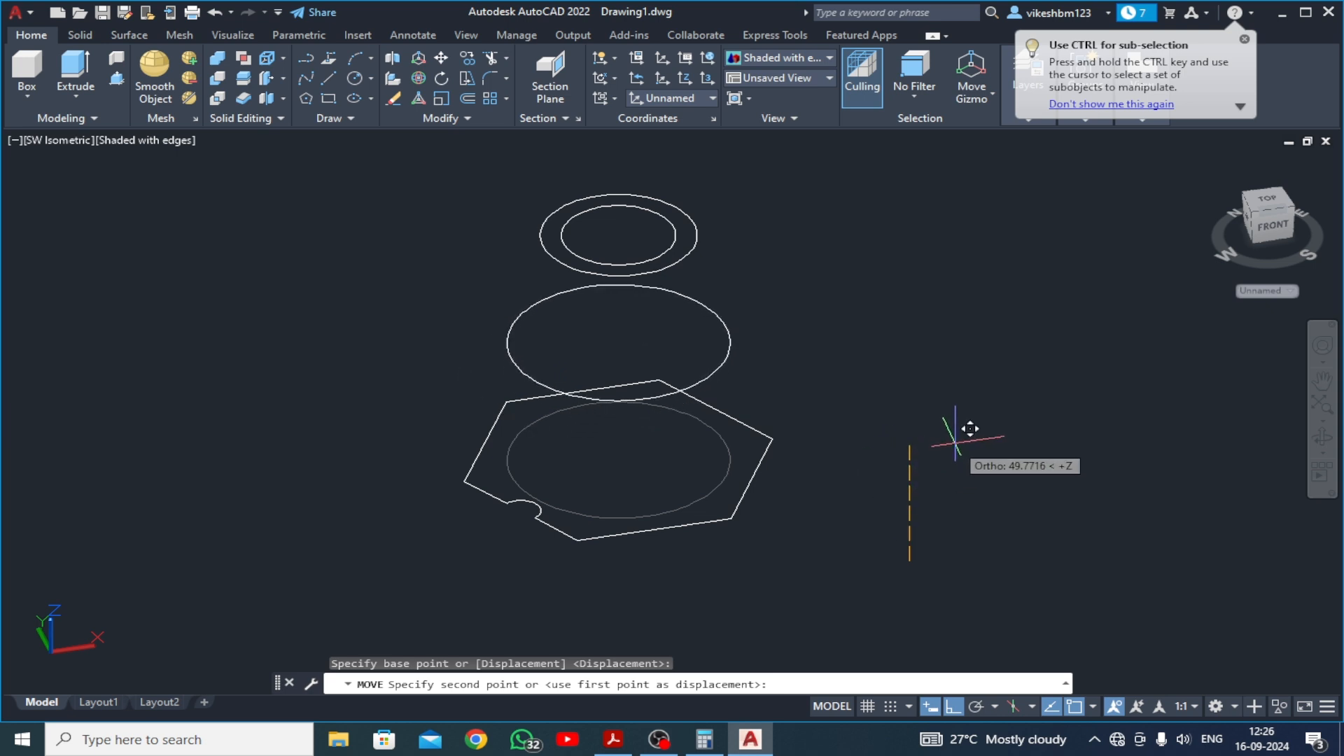
pyautogui.write('11')
pyautogui.press('Return')
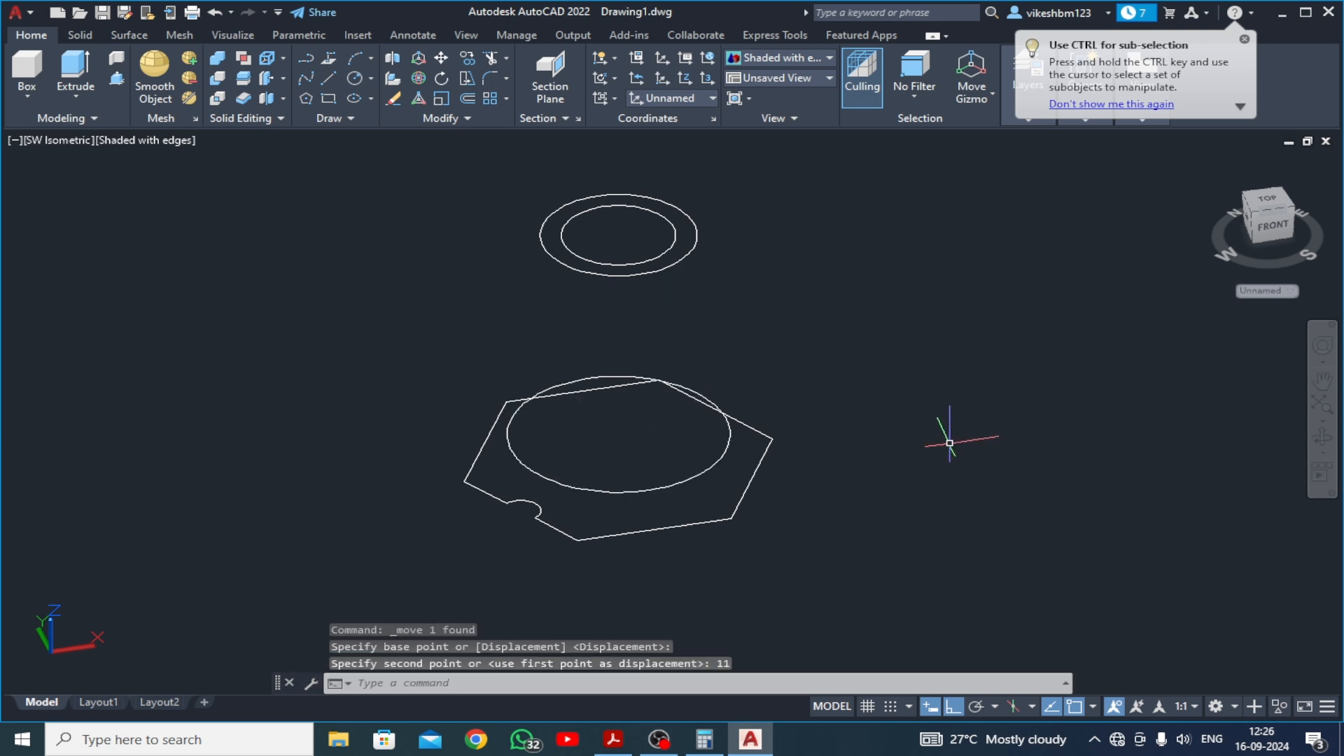
pyautogui.press('Escape')
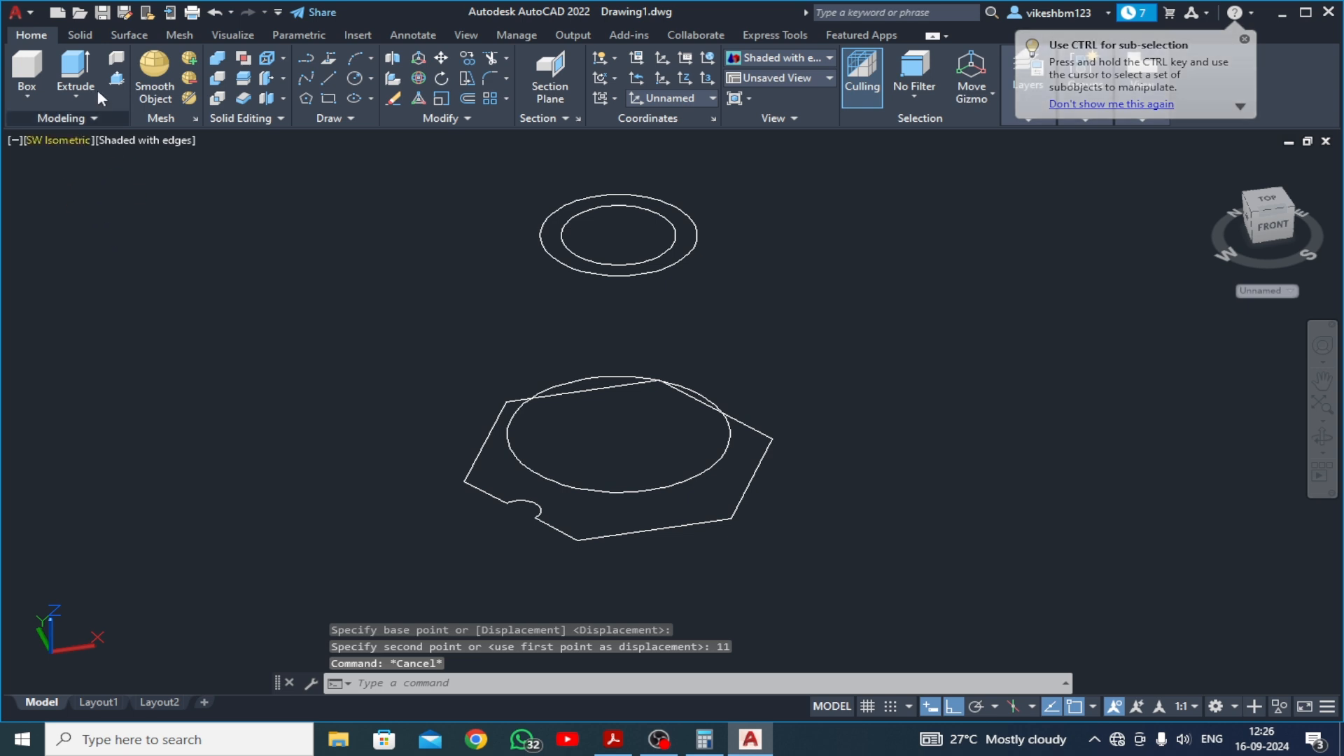
# Presspull the notched hexagon area upward by 11 to form the solid base plate
pyautogui.click(117, 77)
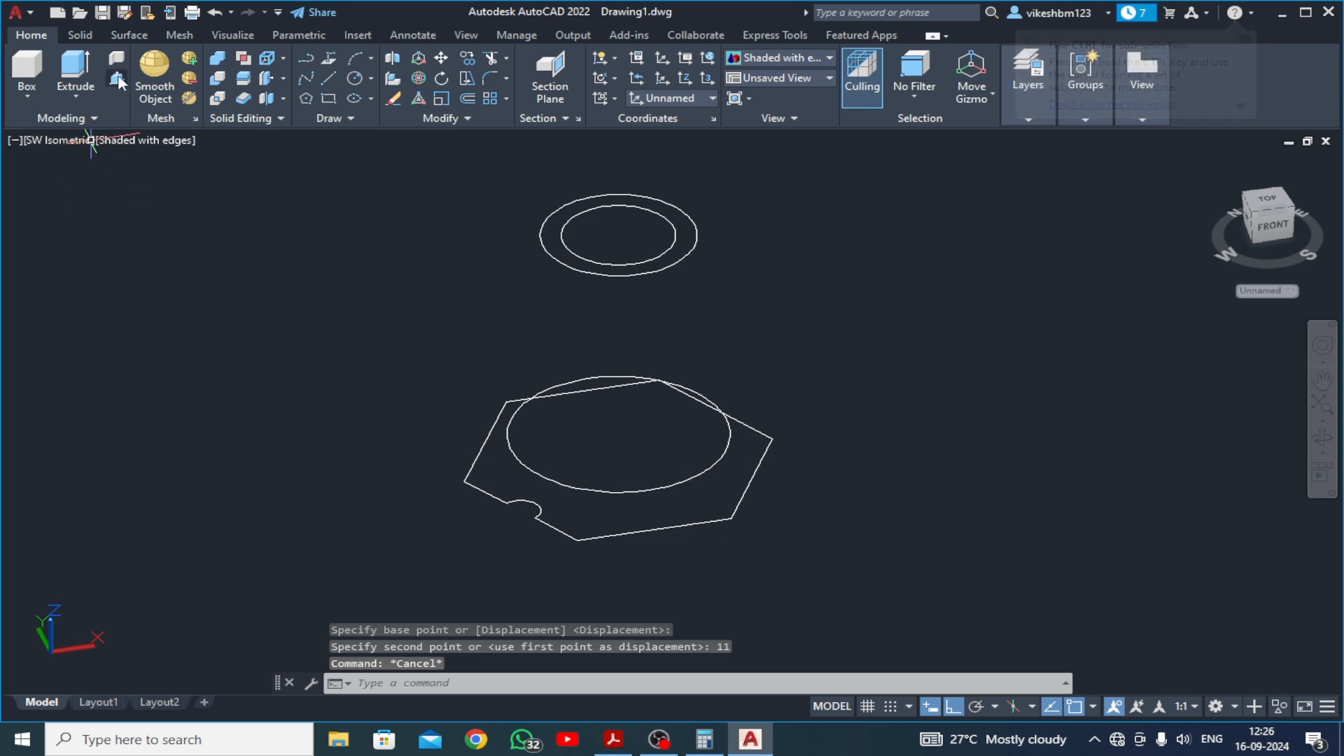
pyautogui.click(592, 515)
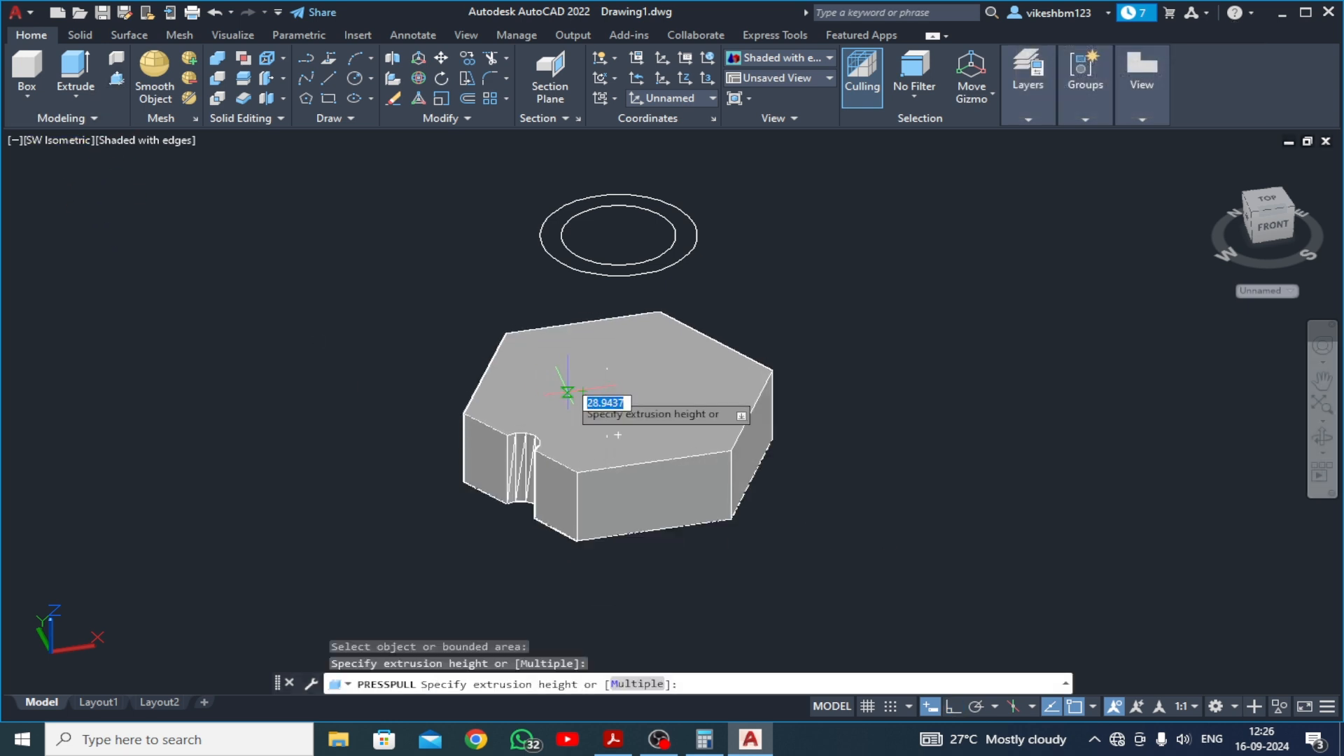
pyautogui.write('11')
pyautogui.press('Return')
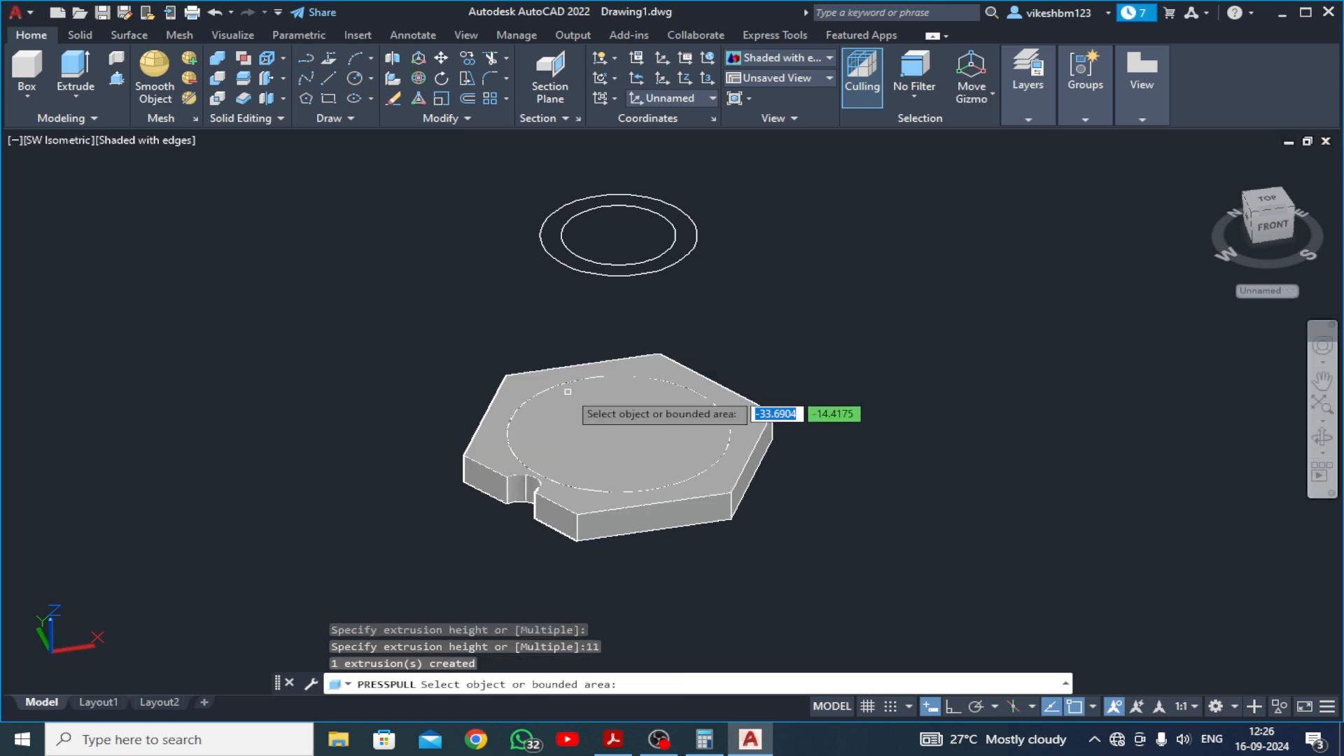
pyautogui.press('F8')
pyautogui.press('Return')
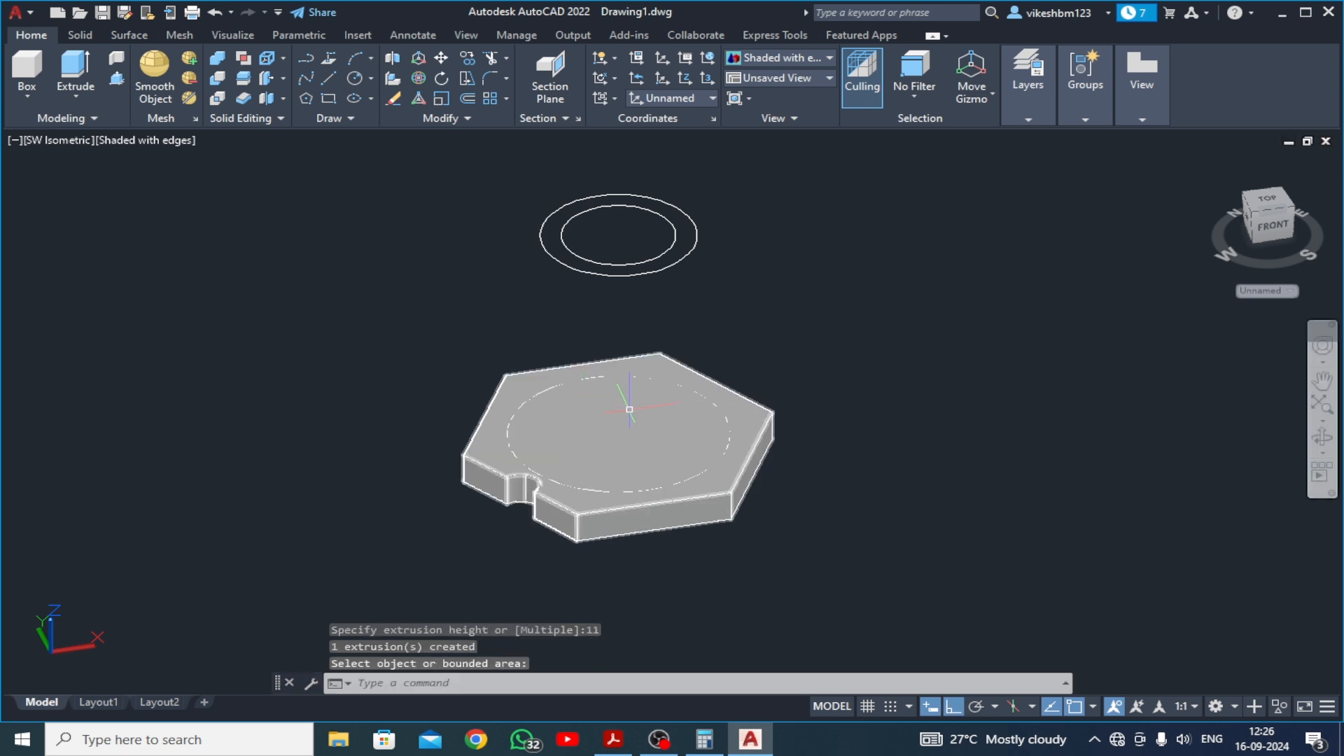
# Loft a solid from the large circle on the base plate to the outer of the two raised circles, using cross sections only
pyautogui.click(77, 91)
pyautogui.click(70, 160)
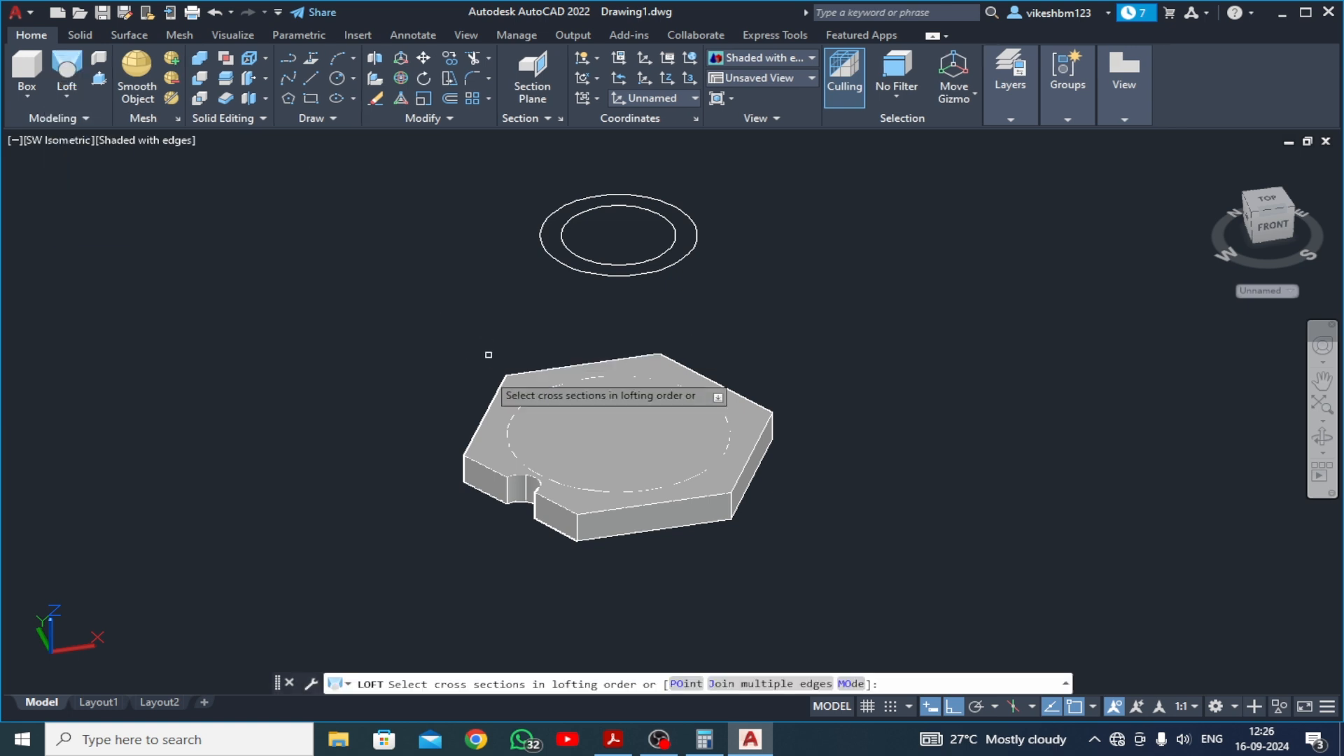
pyautogui.scroll(5, 530, 415)
pyautogui.click(540, 420)
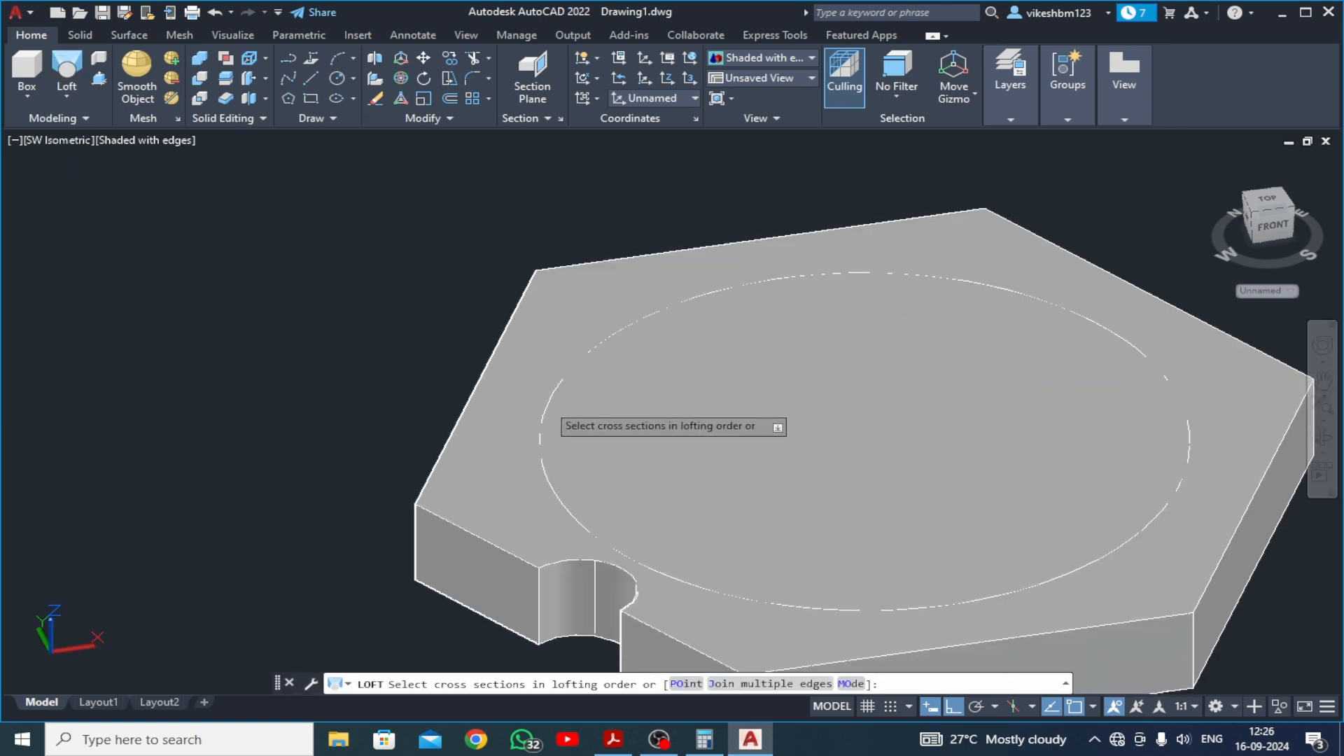
pyautogui.scroll(-6, 546, 355)
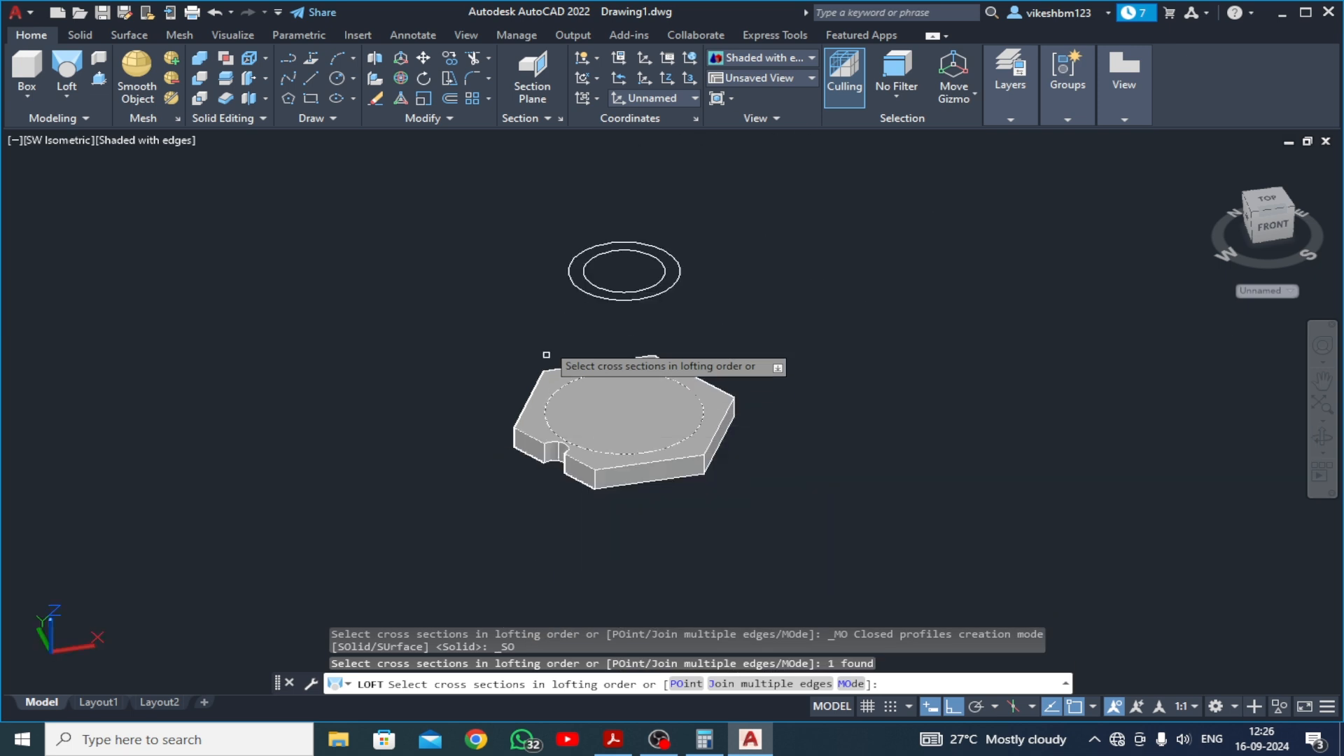
pyautogui.click(571, 285)
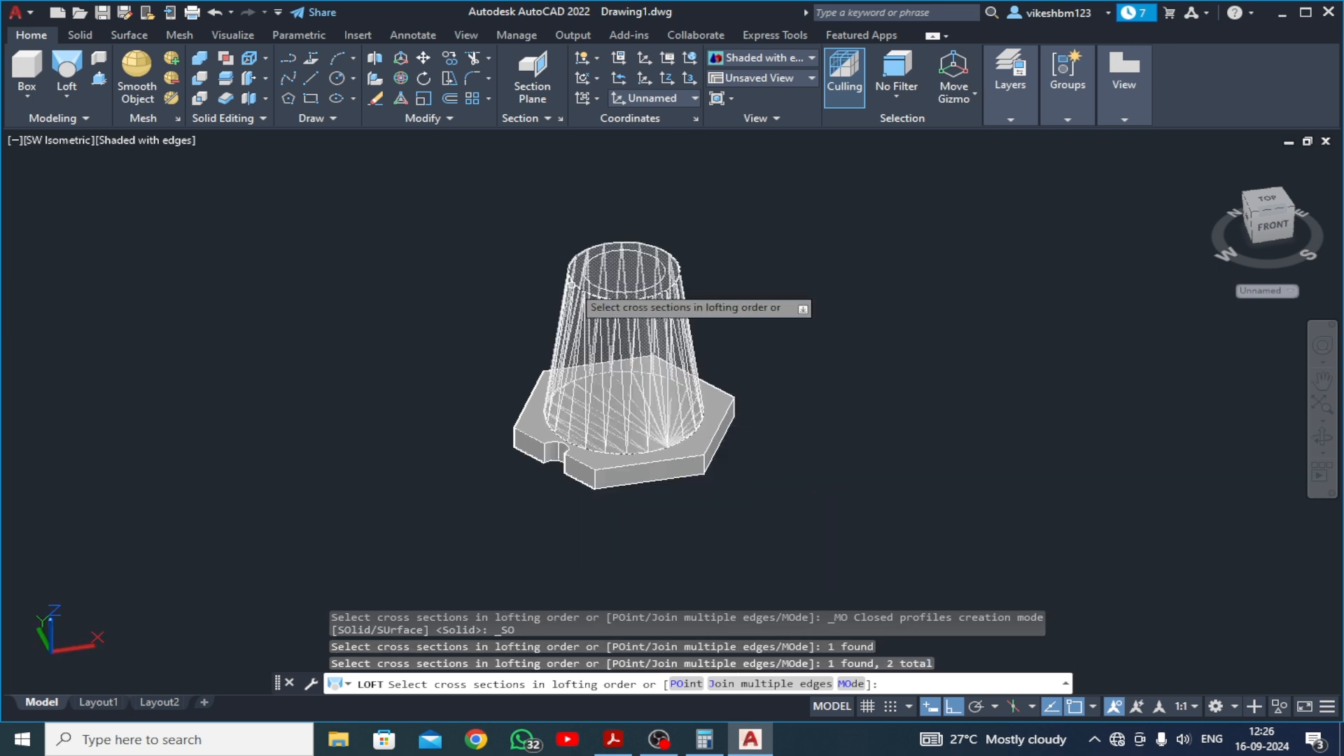
pyautogui.press('Return')
pyautogui.press('Return')
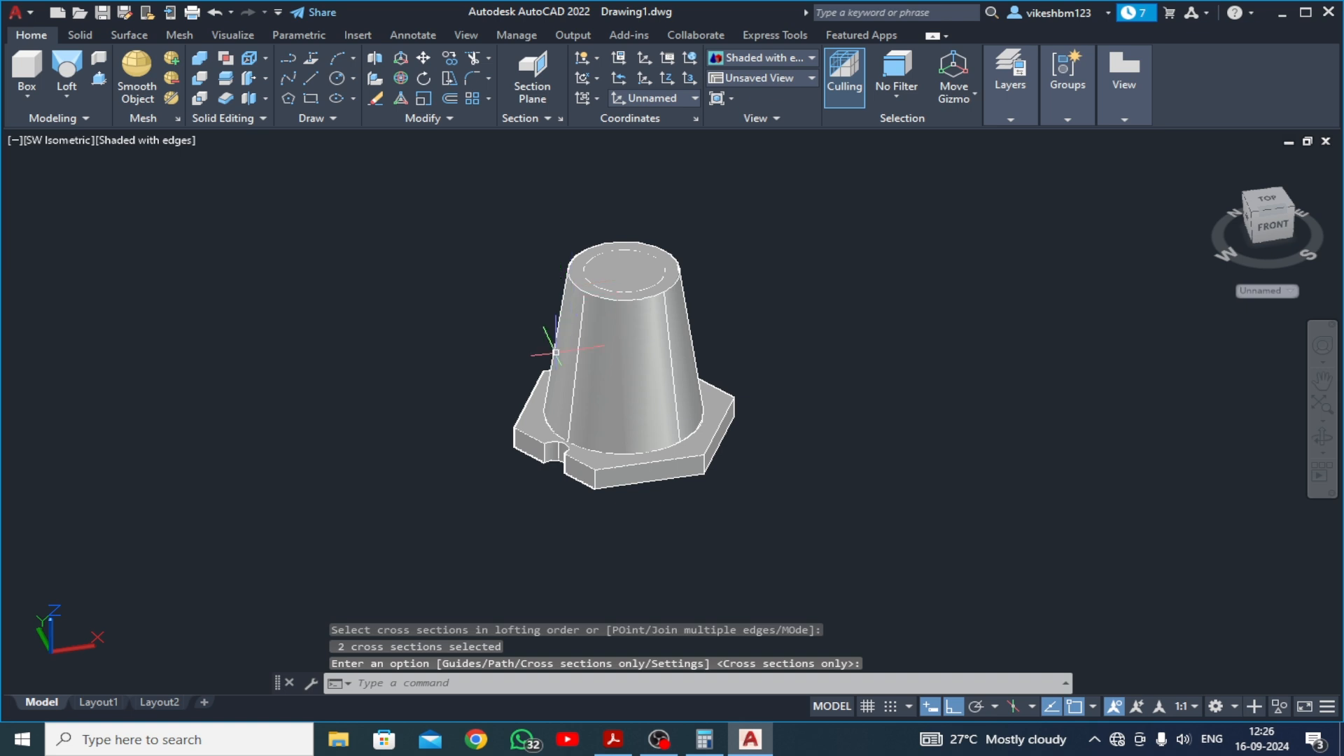
# Union the lofted tapered body with the hexagonal base plate
pyautogui.scroll(2, 710, 288)
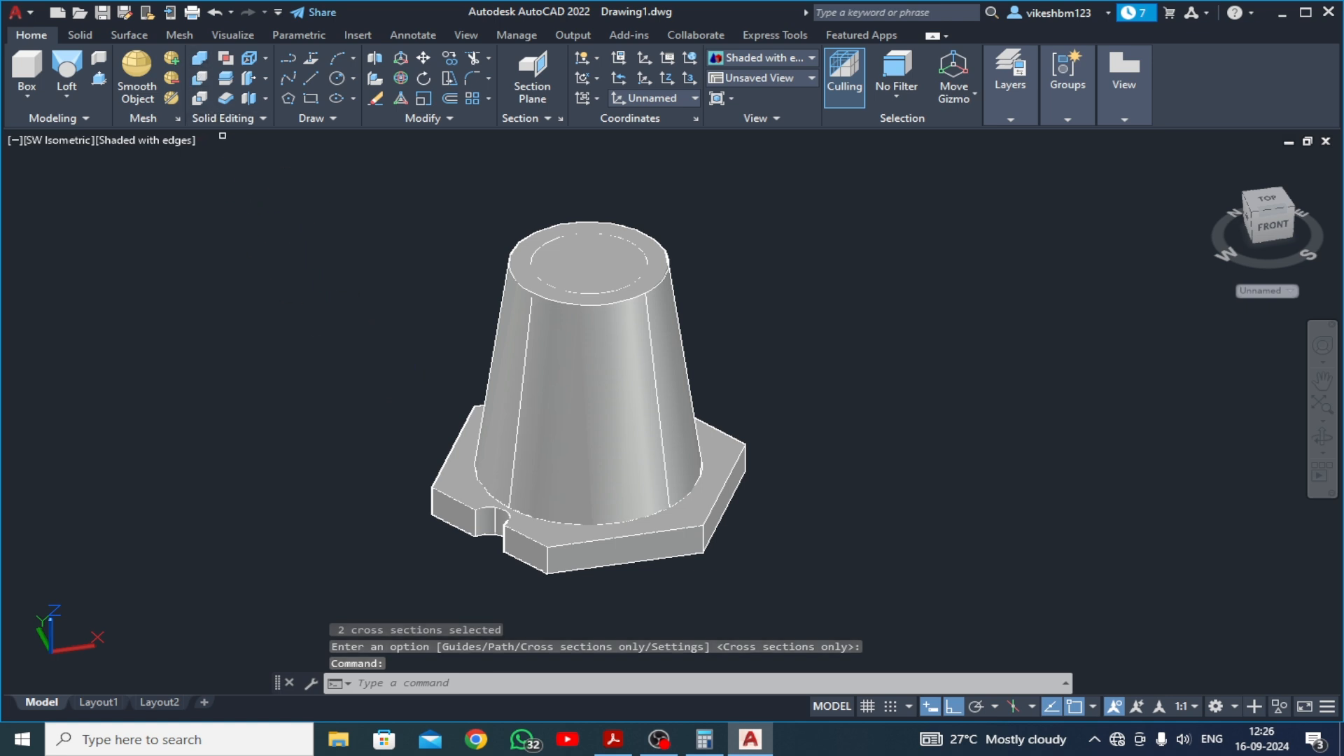
pyautogui.click(199, 58)
pyautogui.click(528, 349)
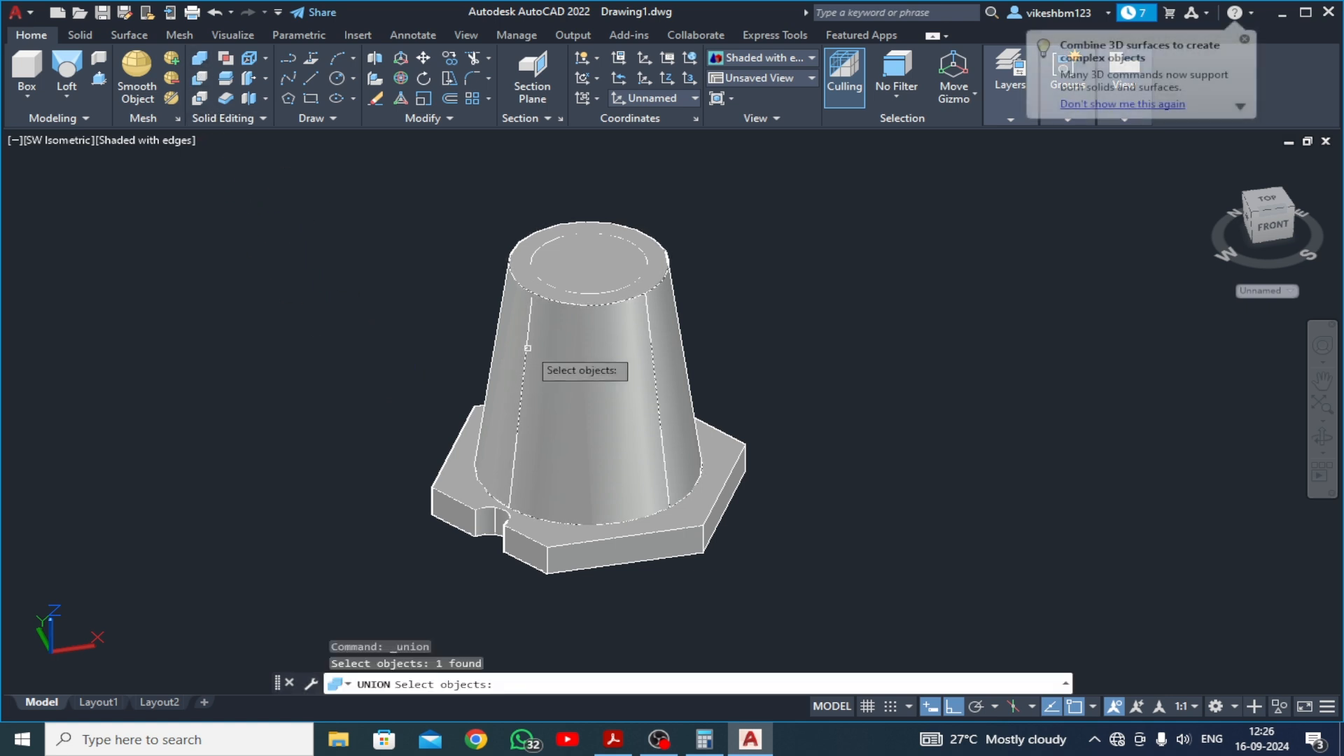
pyautogui.click(556, 545)
pyautogui.press('Return')
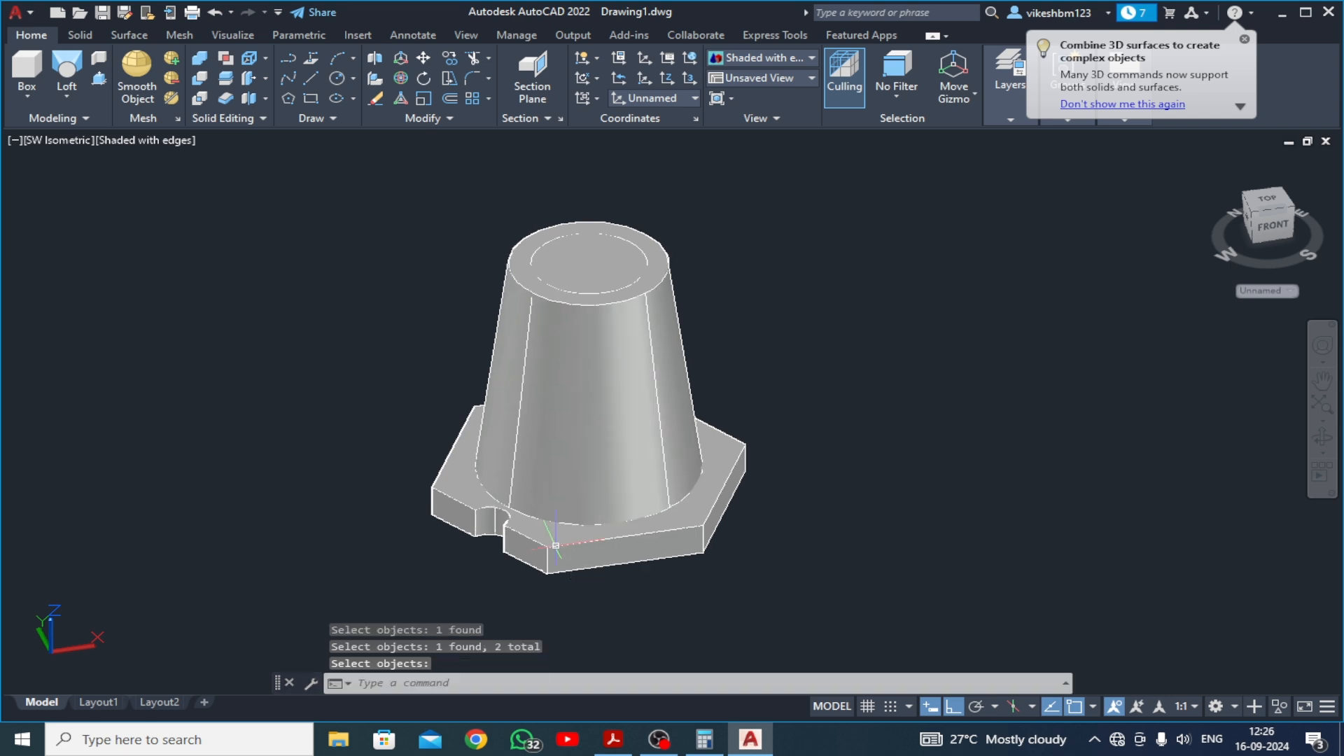
# Set the visual style to 2D Wireframe
pyautogui.click(158, 145)
pyautogui.click(177, 175)
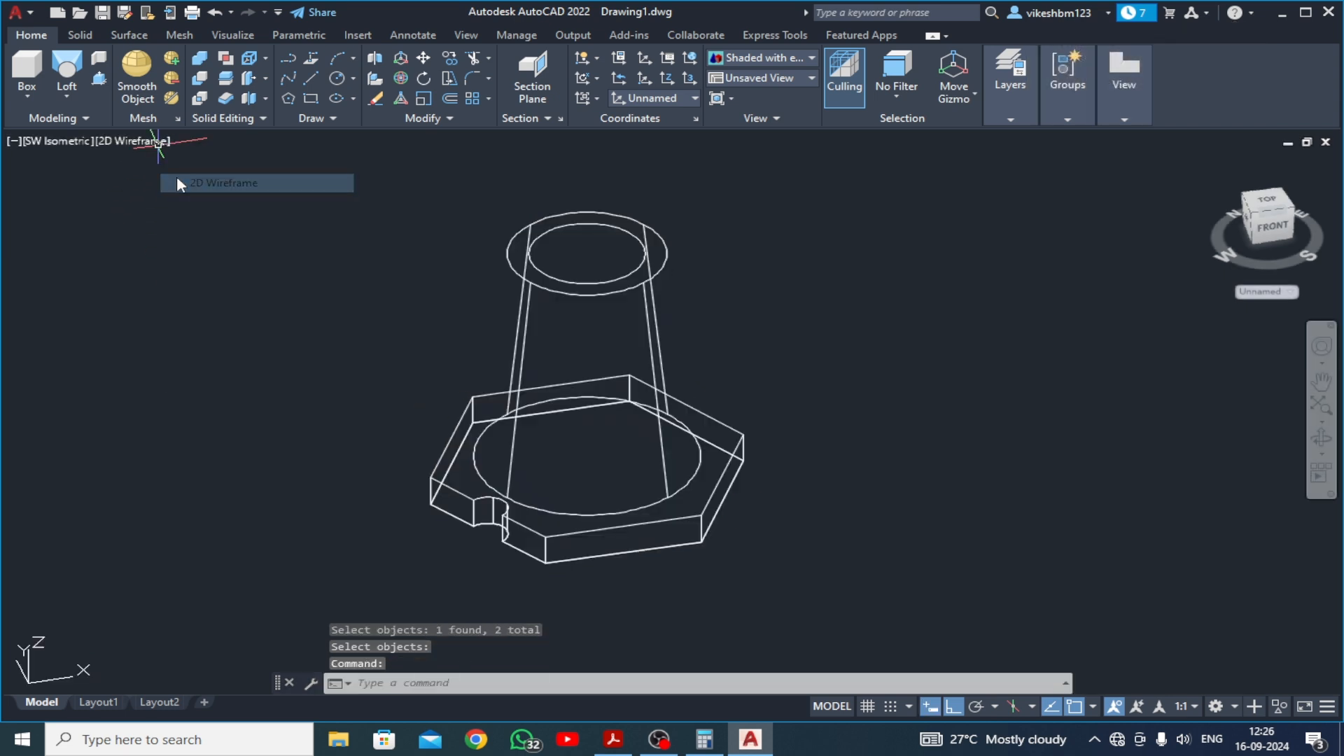
pyautogui.moveTo(261, 292); pyautogui.dragTo(248, 262, button='middle')
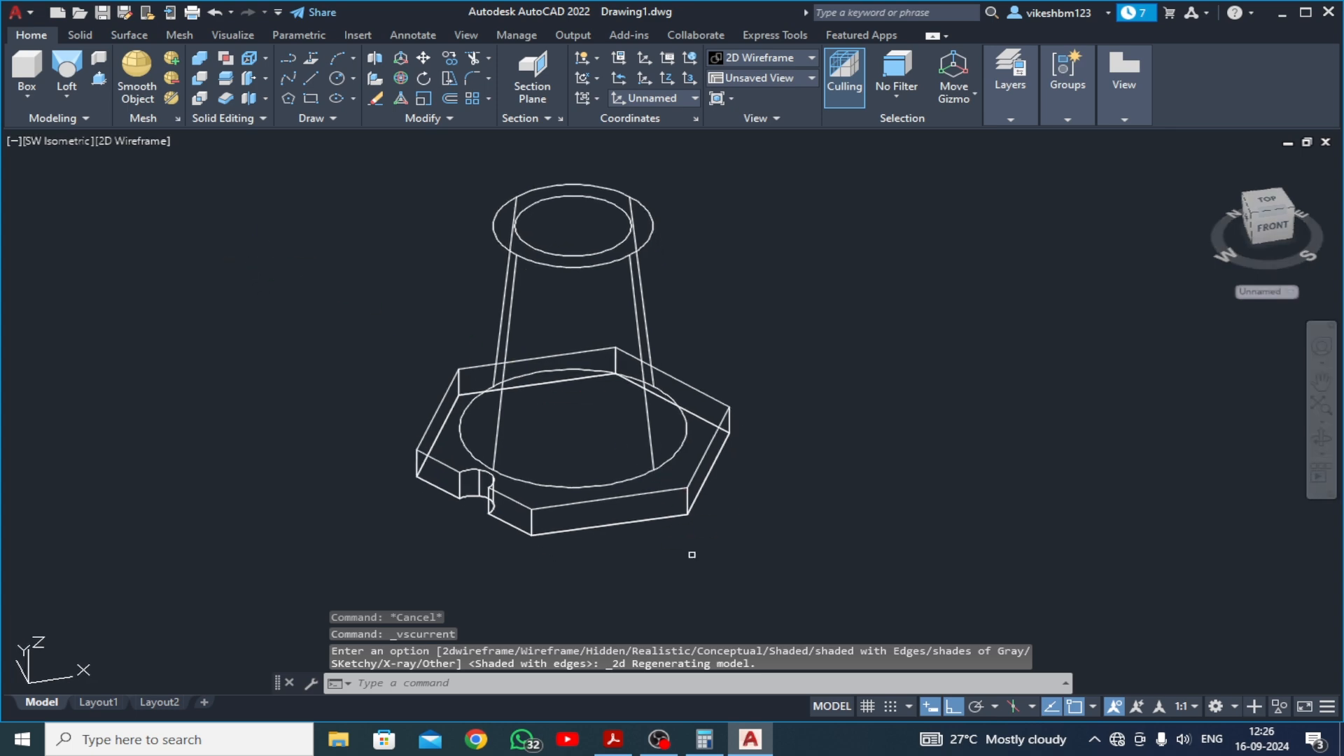
# Check the reference PDF in Acrobat and draw a circle of diameter 55 in AutoCAD, in the empty space beside the model
pyautogui.click(613, 739)
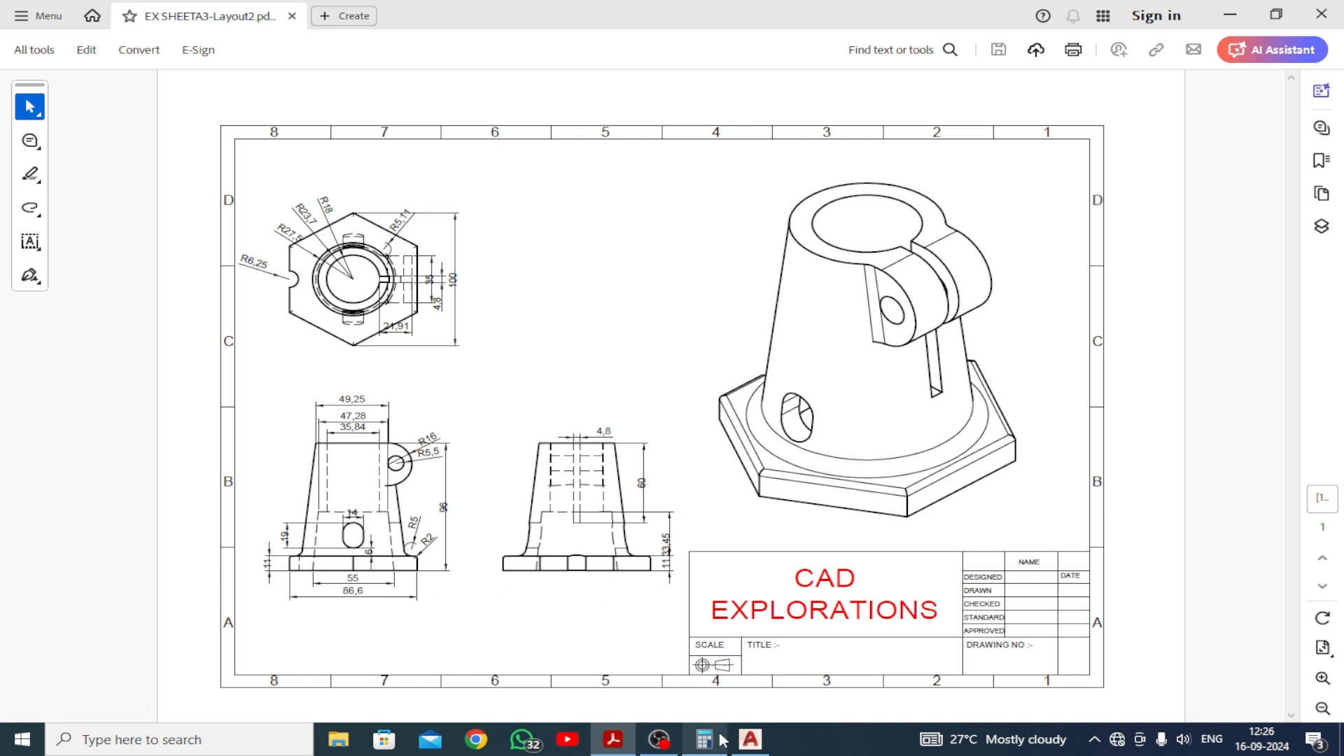
pyautogui.click(750, 740)
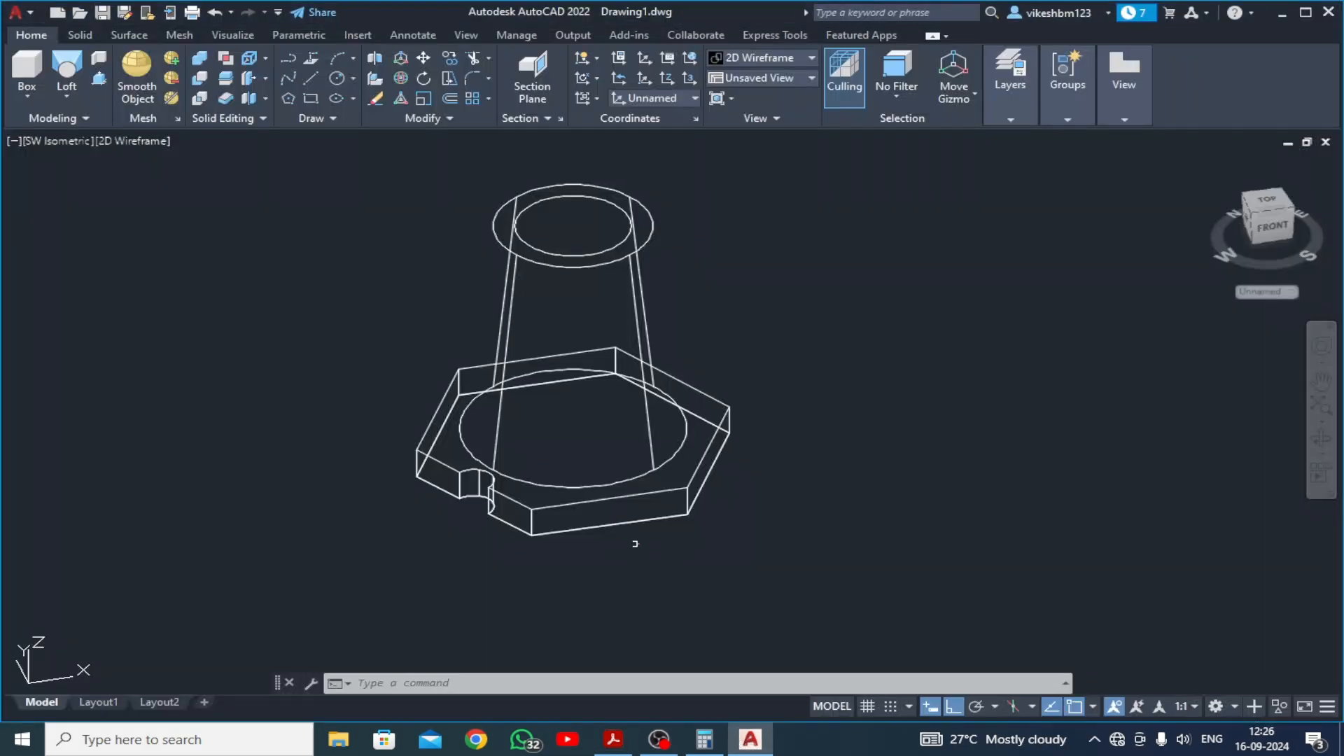
pyautogui.moveTo(610, 519); pyautogui.dragTo(555, 552, button='middle')
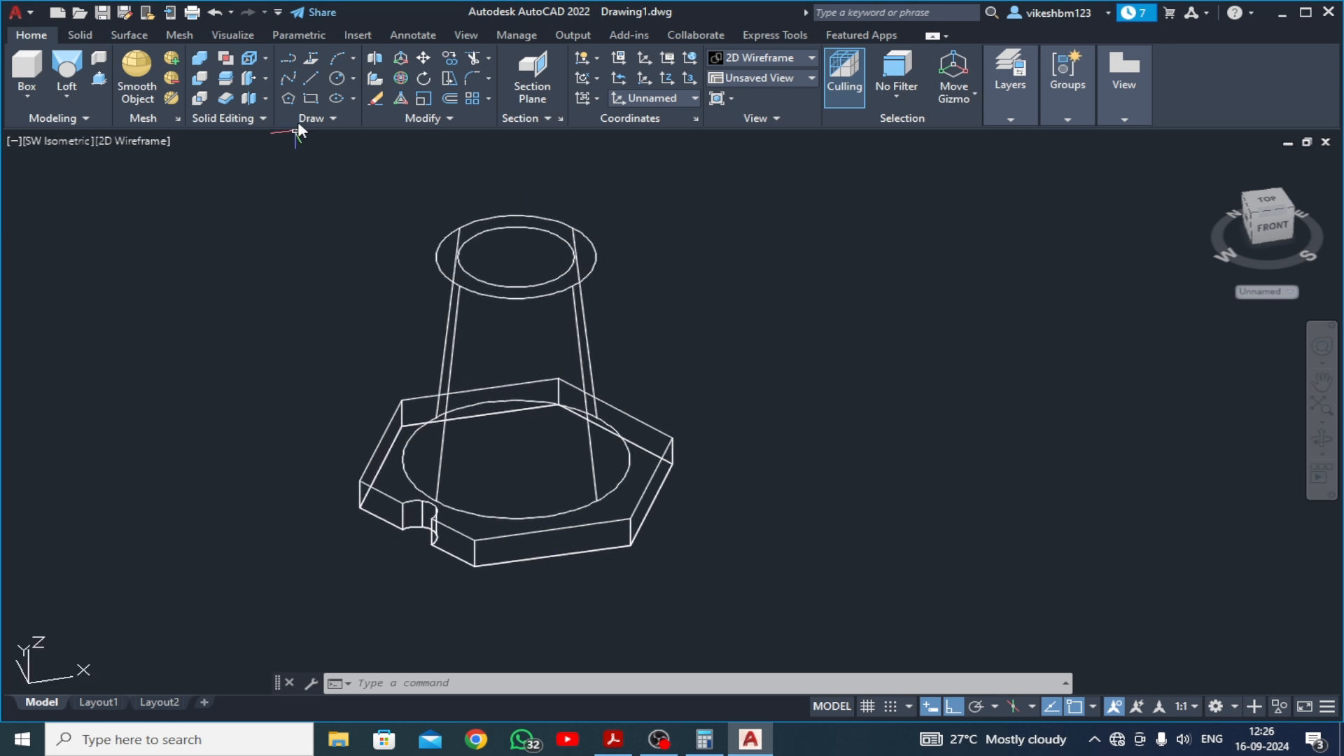
pyautogui.click(352, 78)
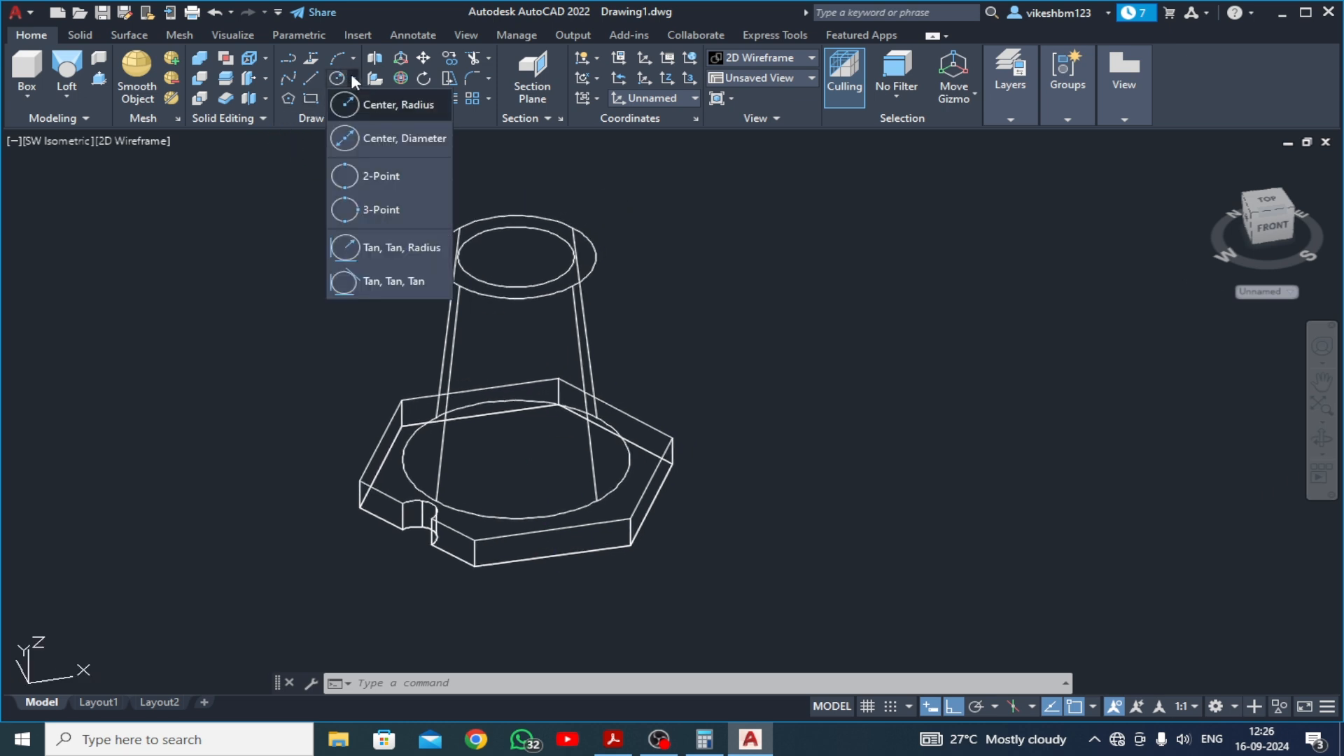
pyautogui.click(364, 133)
pyautogui.click(881, 420)
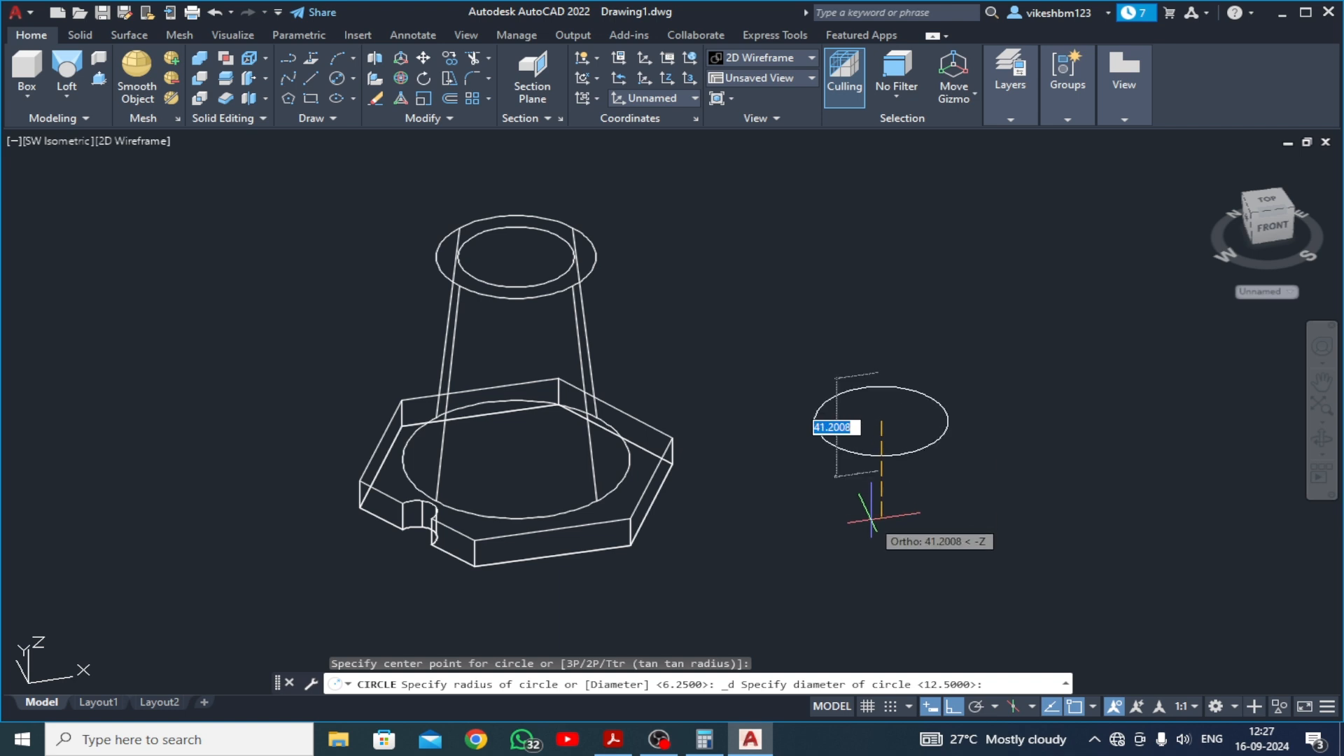
pyautogui.write('55')
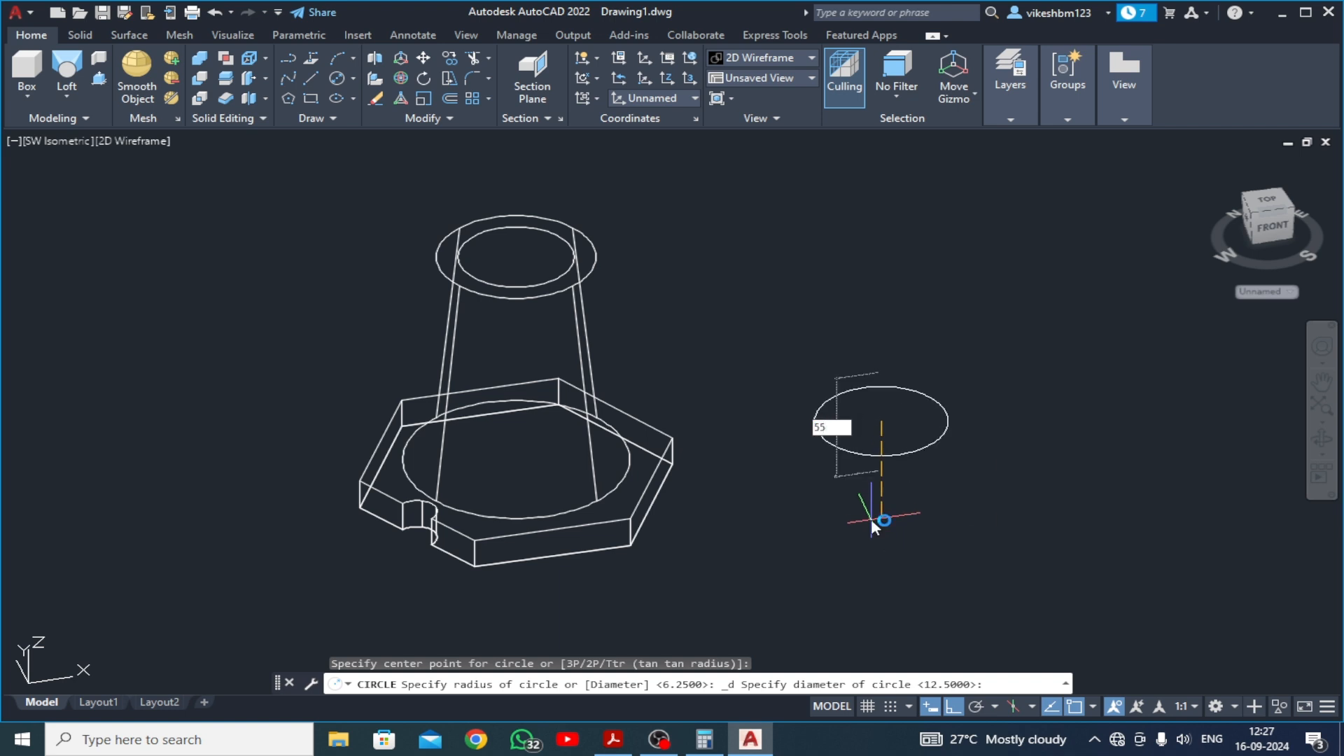
pyautogui.press('Return')
# Check the reference PDF in Acrobat and draw a concentric circle of diameter 47.28 in AutoCAD, inside the circle beside the model
pyautogui.click(614, 740)
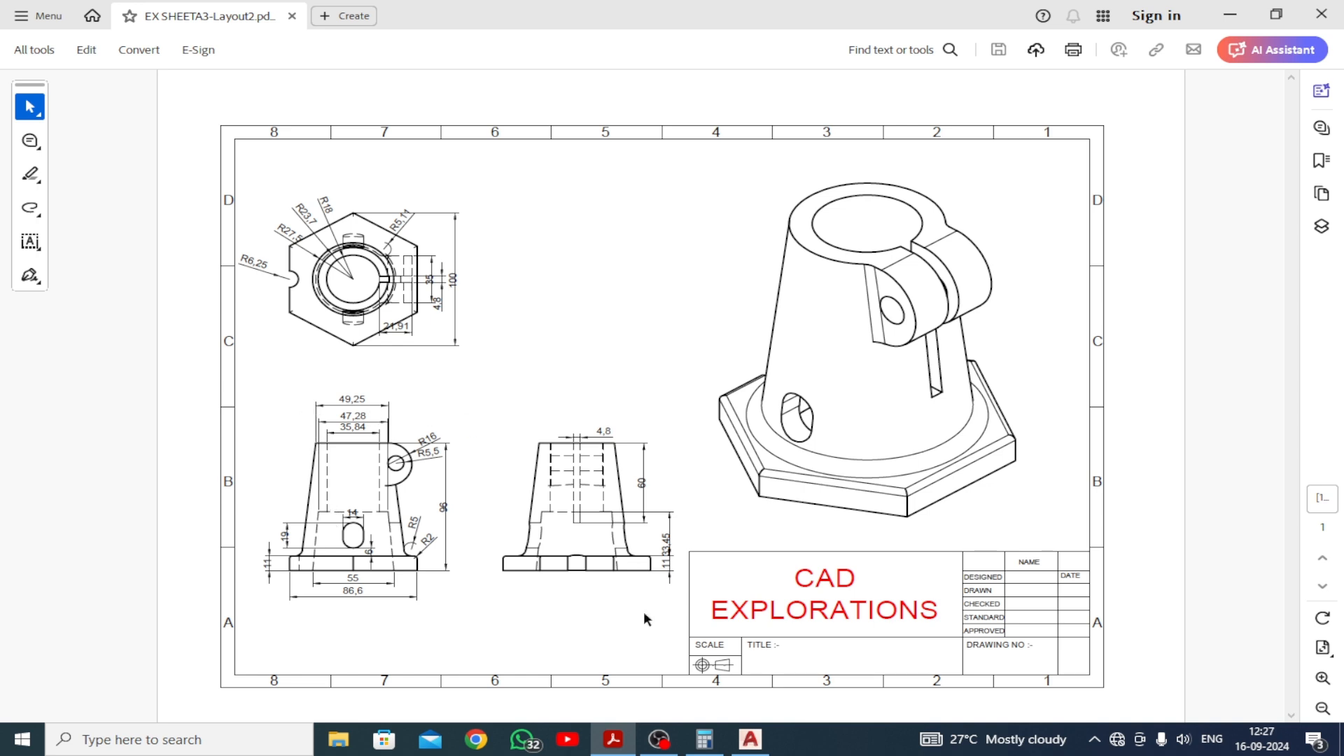
pyautogui.click(749, 739)
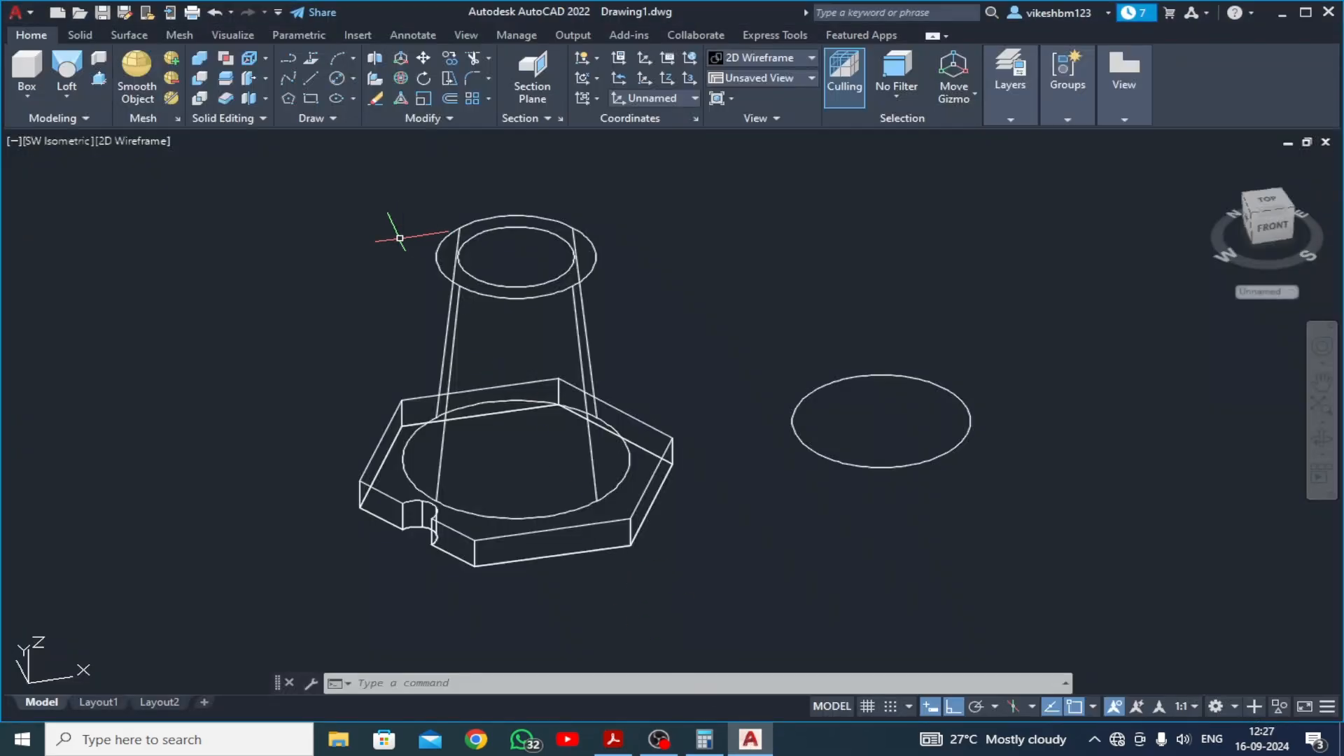
pyautogui.click(336, 80)
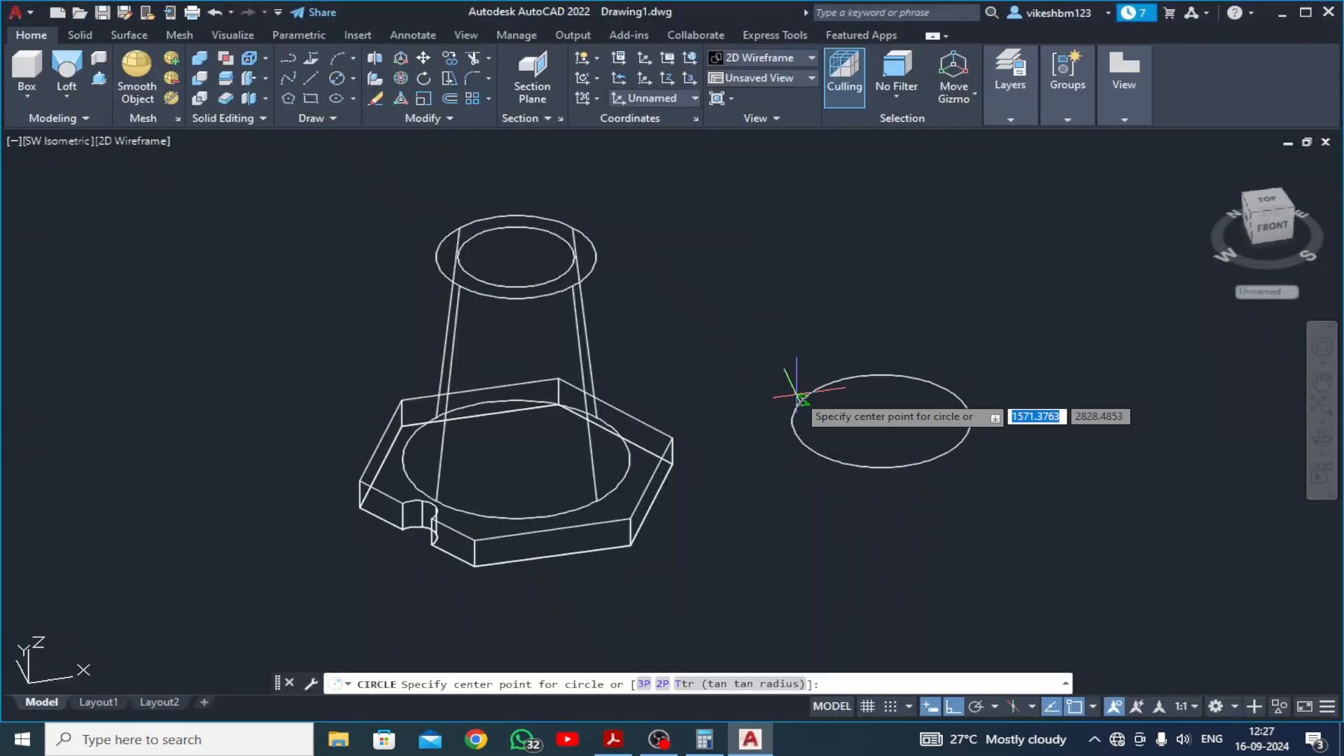
pyautogui.click(882, 420)
pyautogui.write('d')
pyautogui.press('Return')
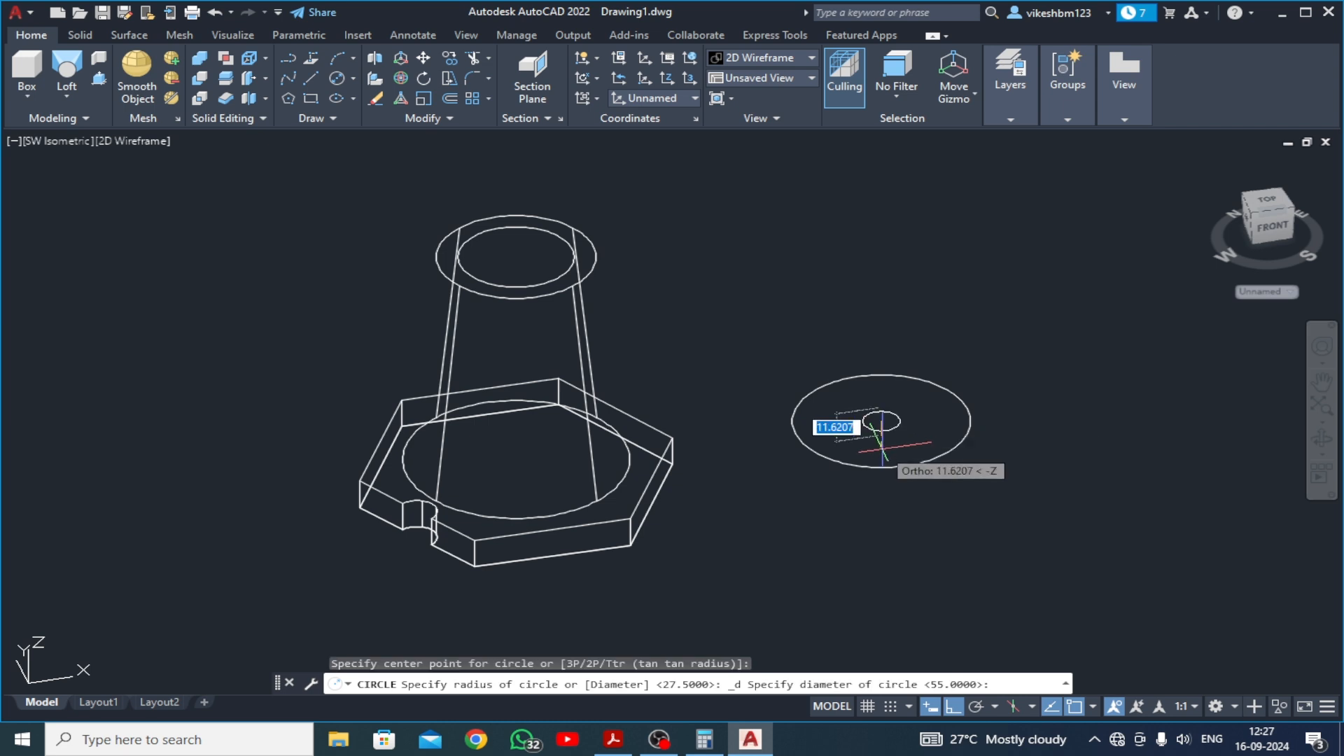
pyautogui.write('47.28')
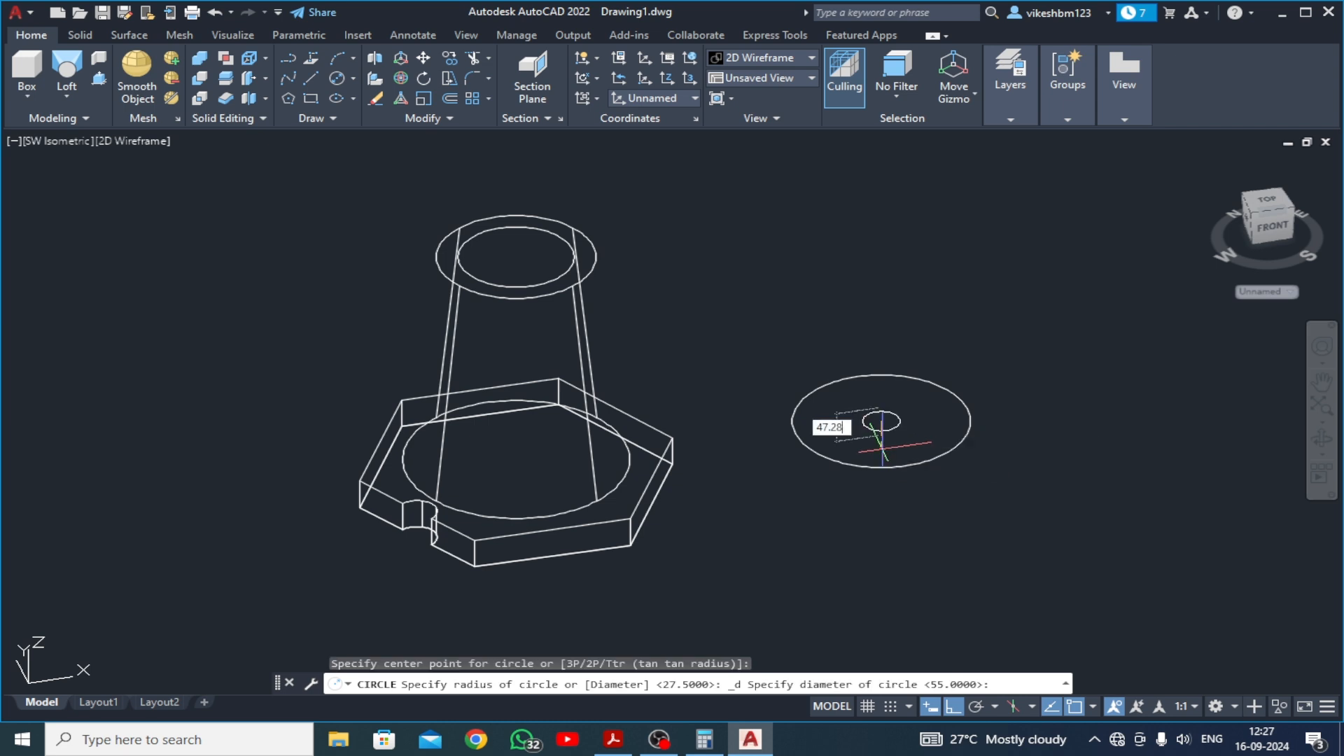
pyautogui.press('Return')
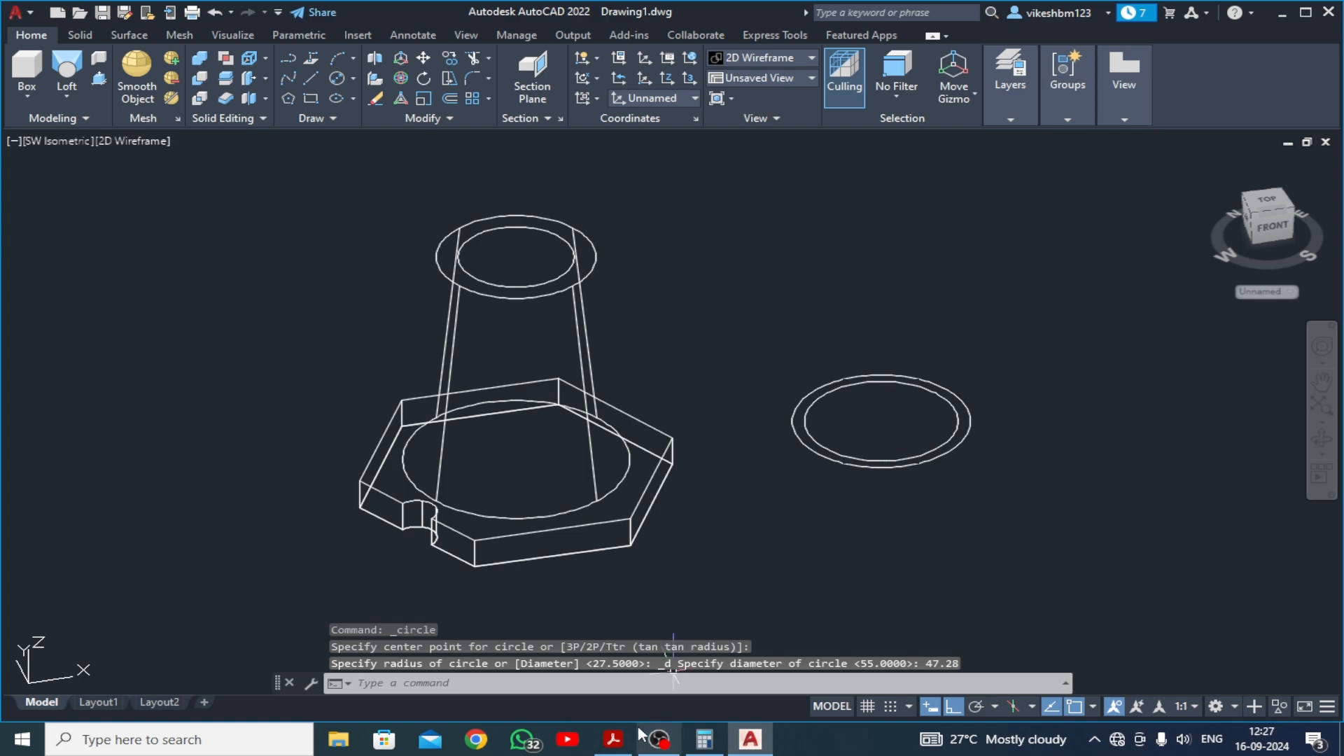
# Check the reference PDF in Acrobat and draw a third concentric circle of diameter 35.84 in AutoCAD, inside the circles beside the model
pyautogui.click(613, 739)
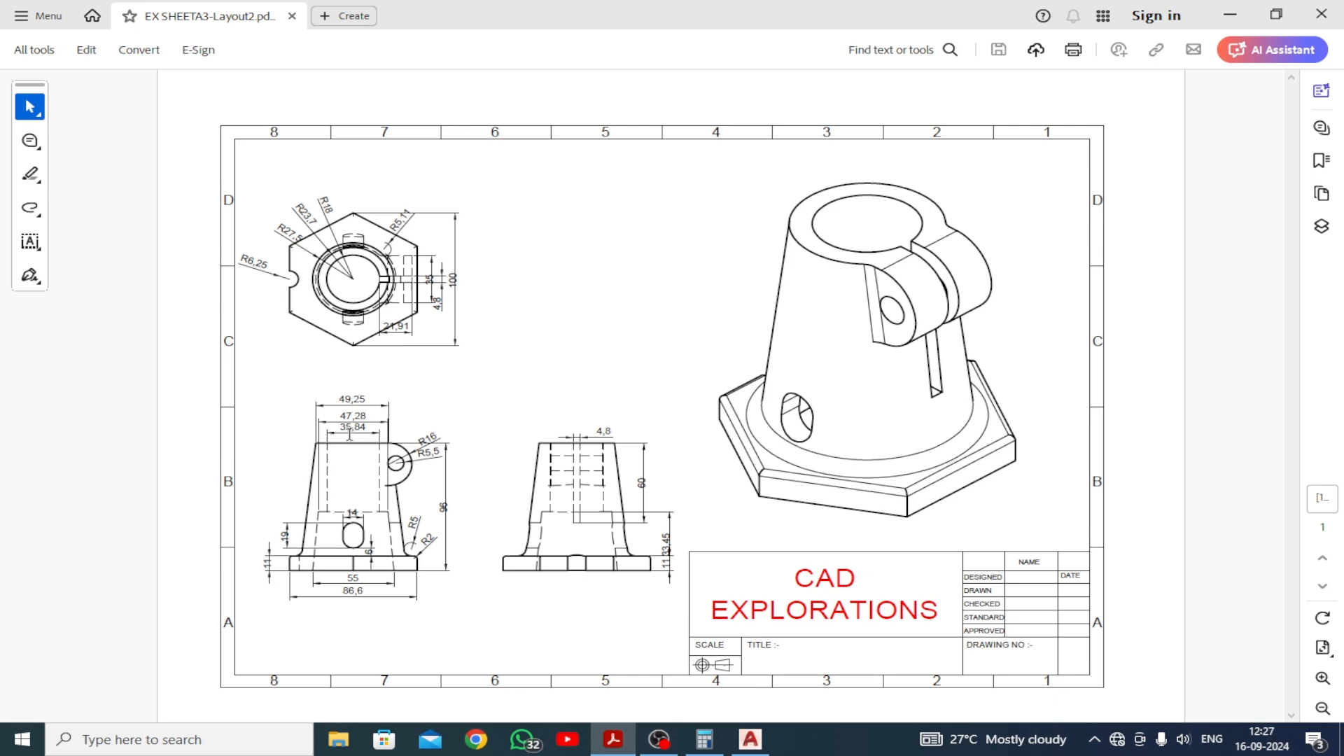
pyautogui.click(750, 739)
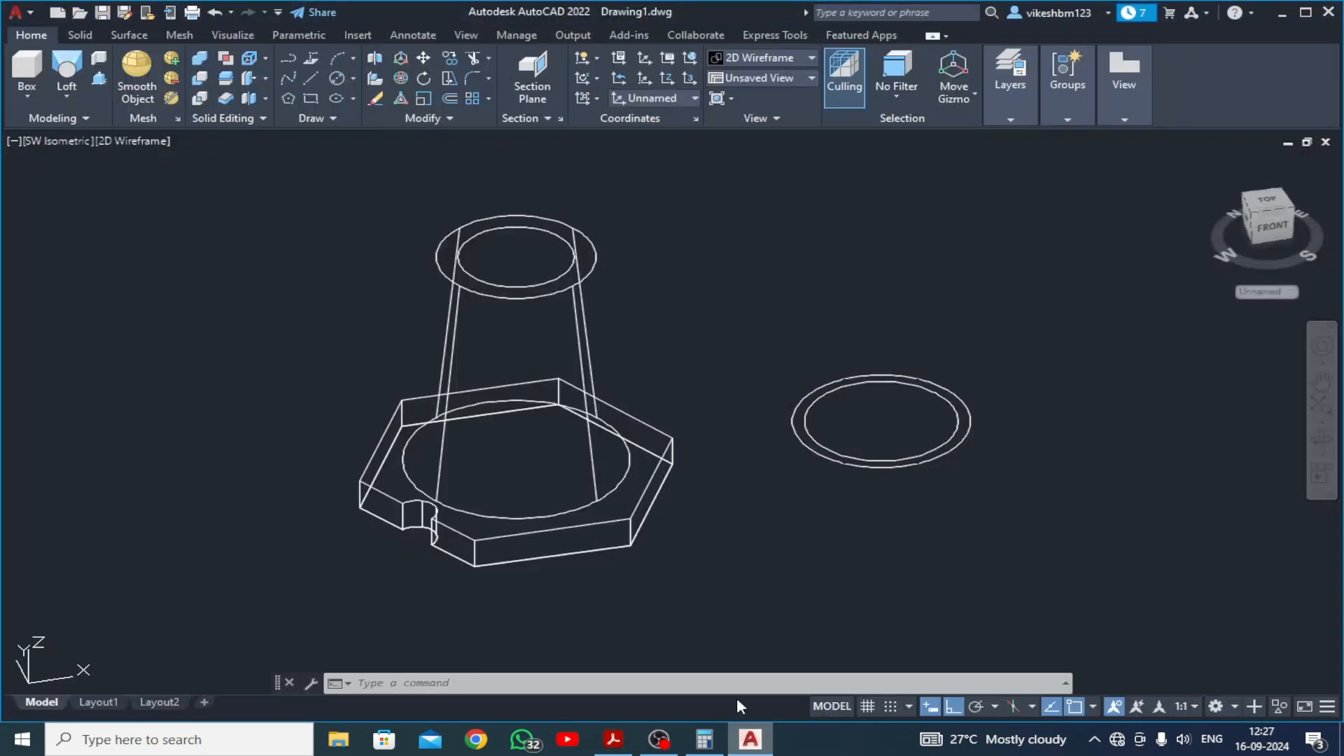
pyautogui.click(338, 76)
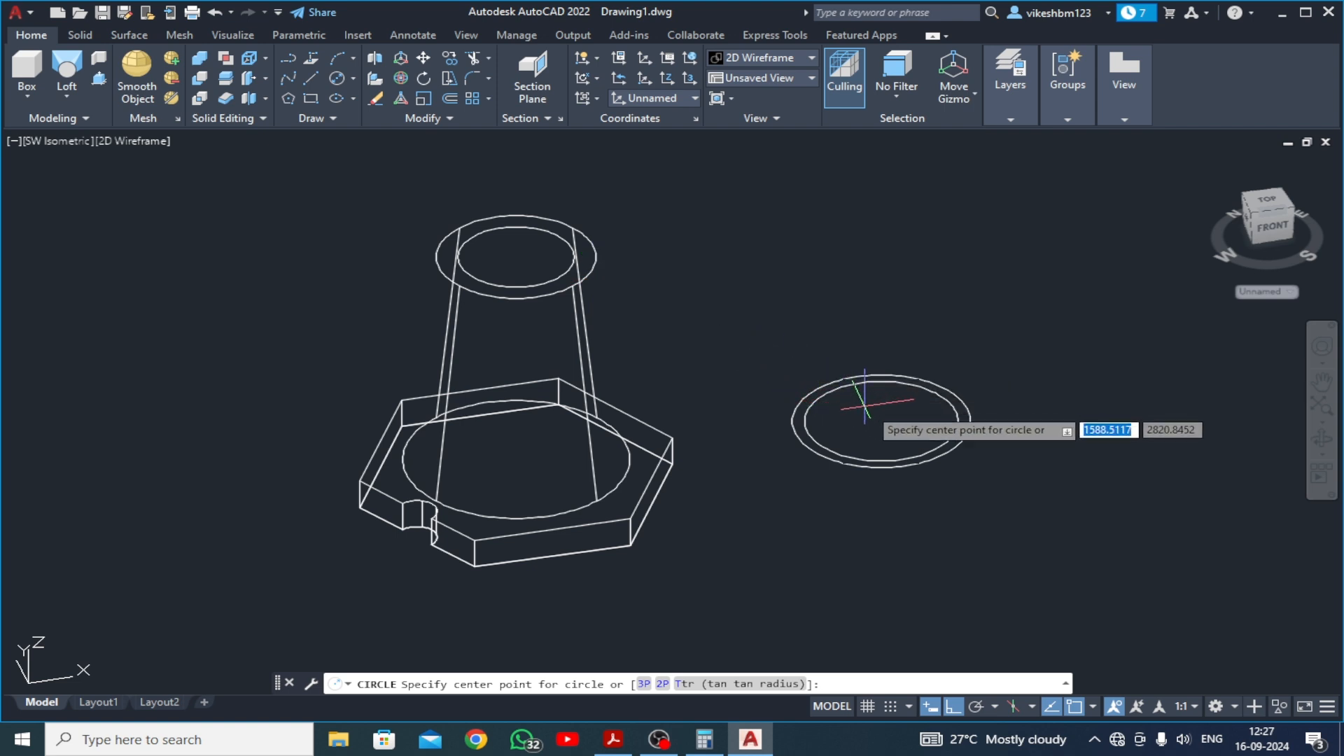
pyautogui.click(880, 420)
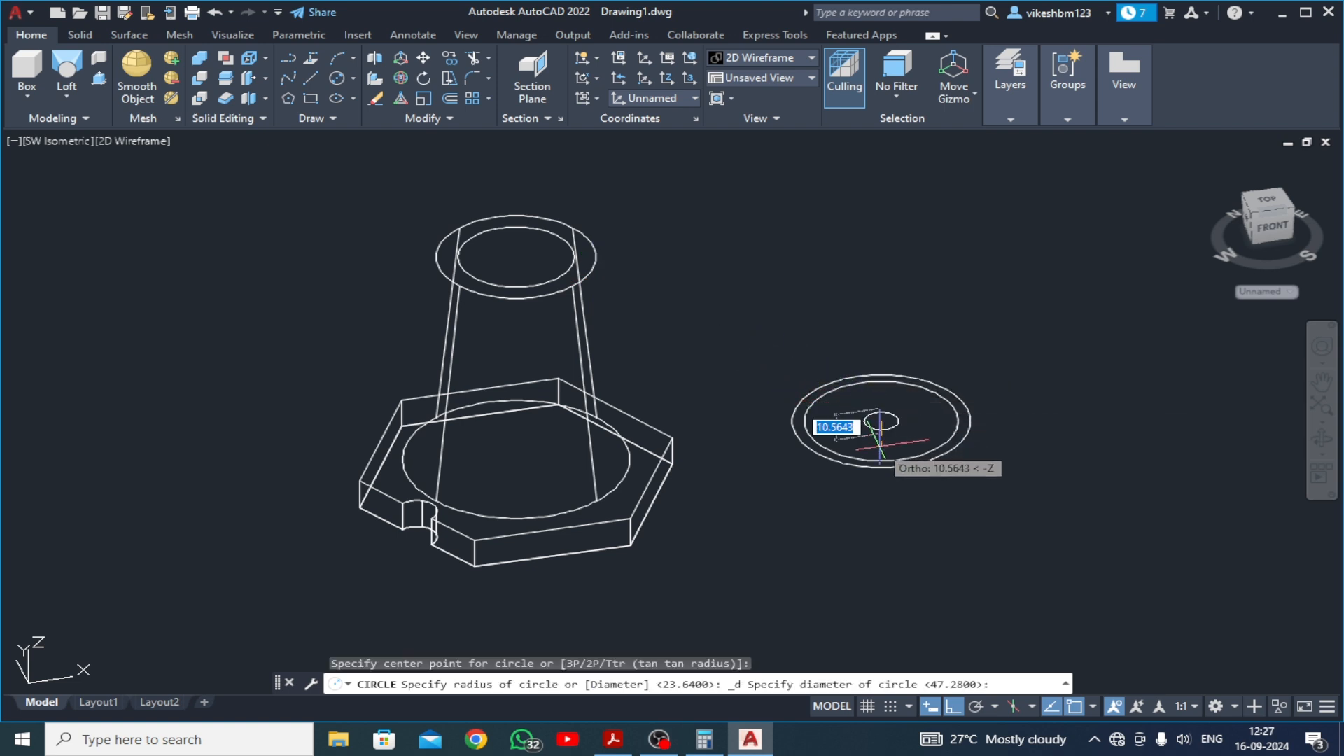
pyautogui.write('35.84')
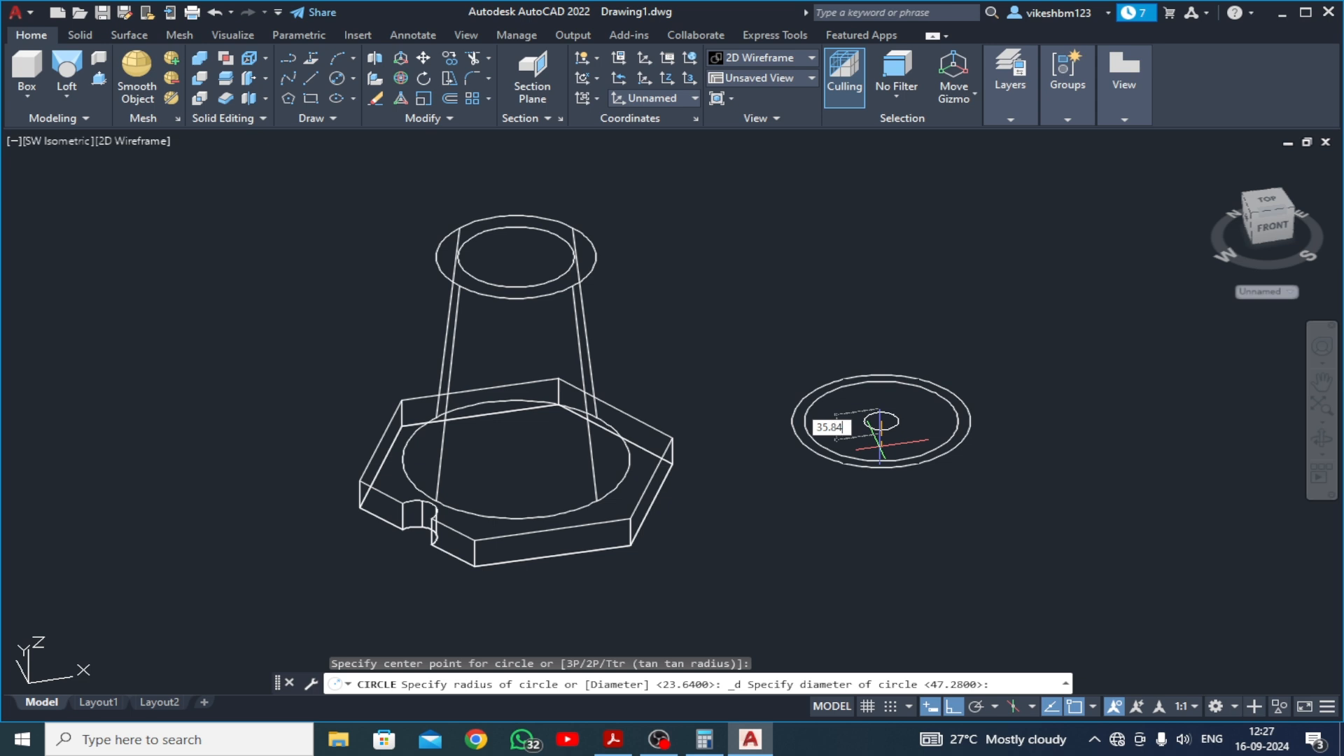
pyautogui.press('Return')
# Move the two inner circles, diameters 47.28 and 35.84, straight up by 44.25 from their shared centre
pyautogui.scroll(3, 898, 410)
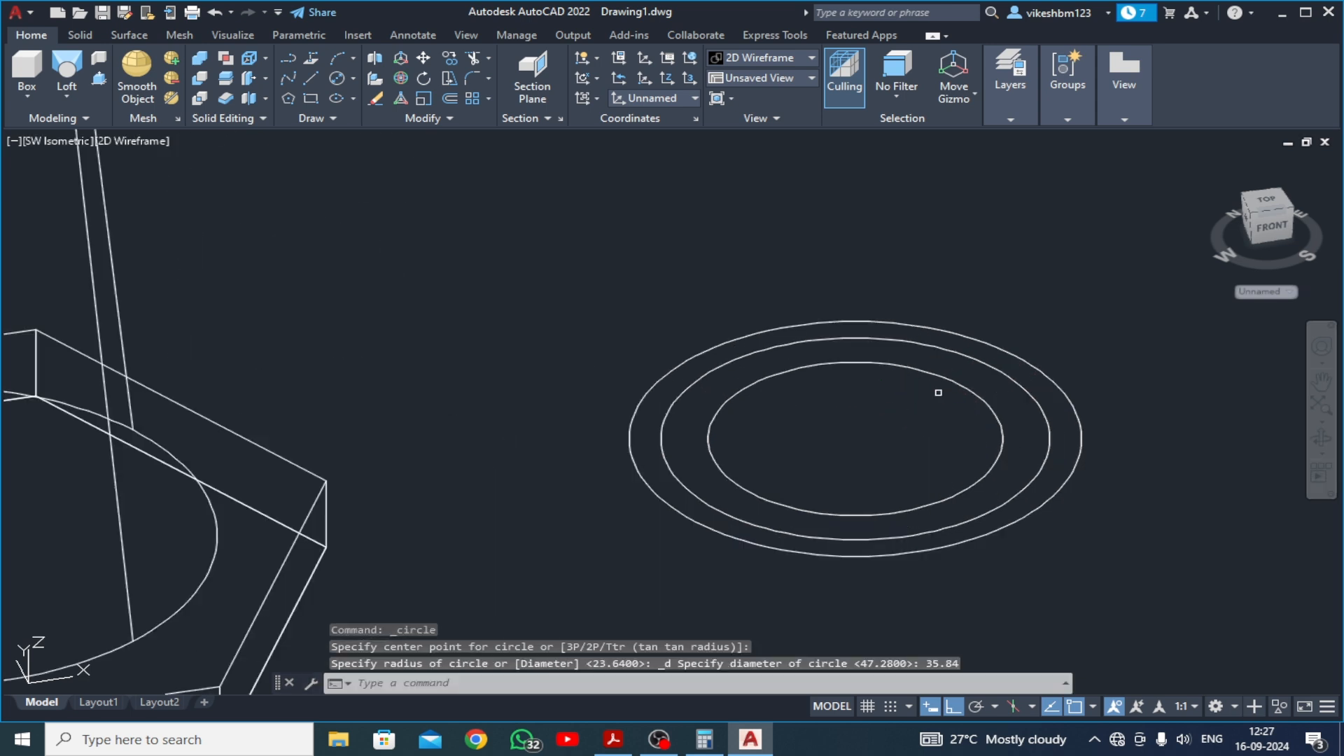
pyautogui.click(987, 355)
pyautogui.click(937, 409)
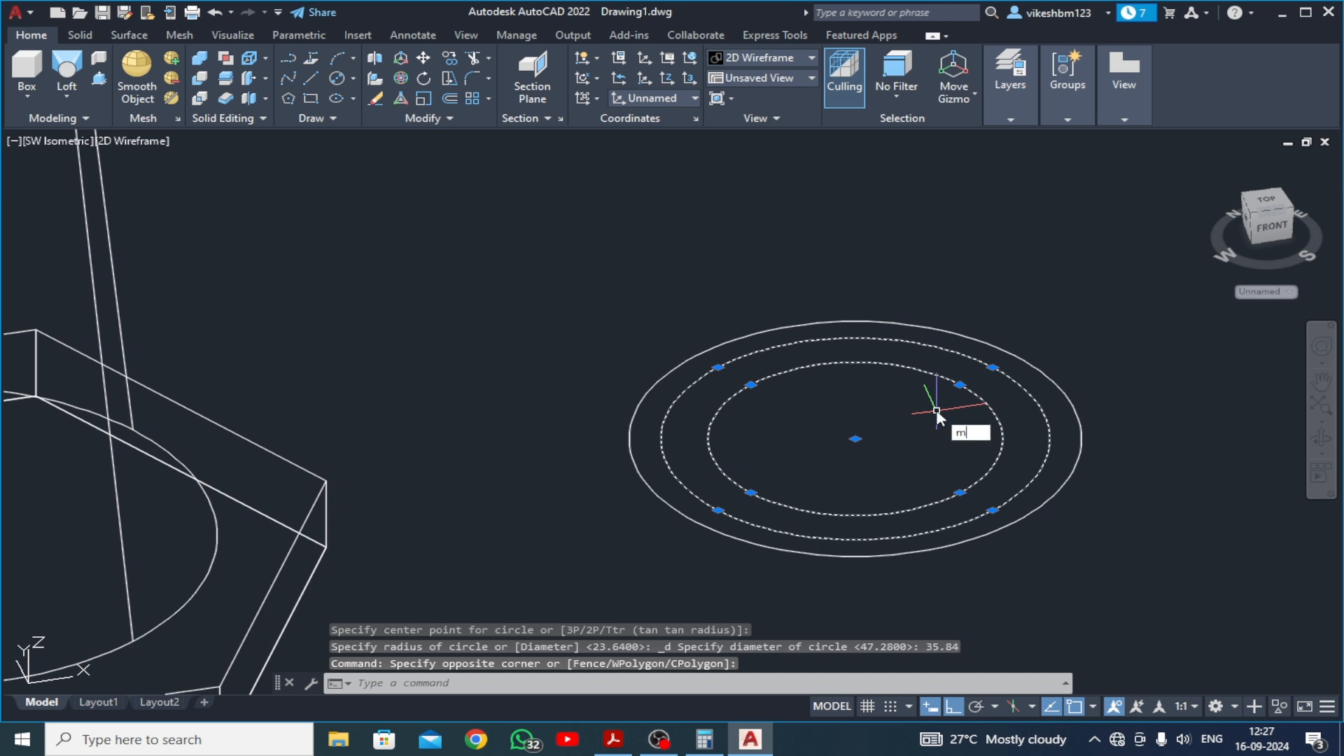
pyautogui.write('m')
pyautogui.press('Return')
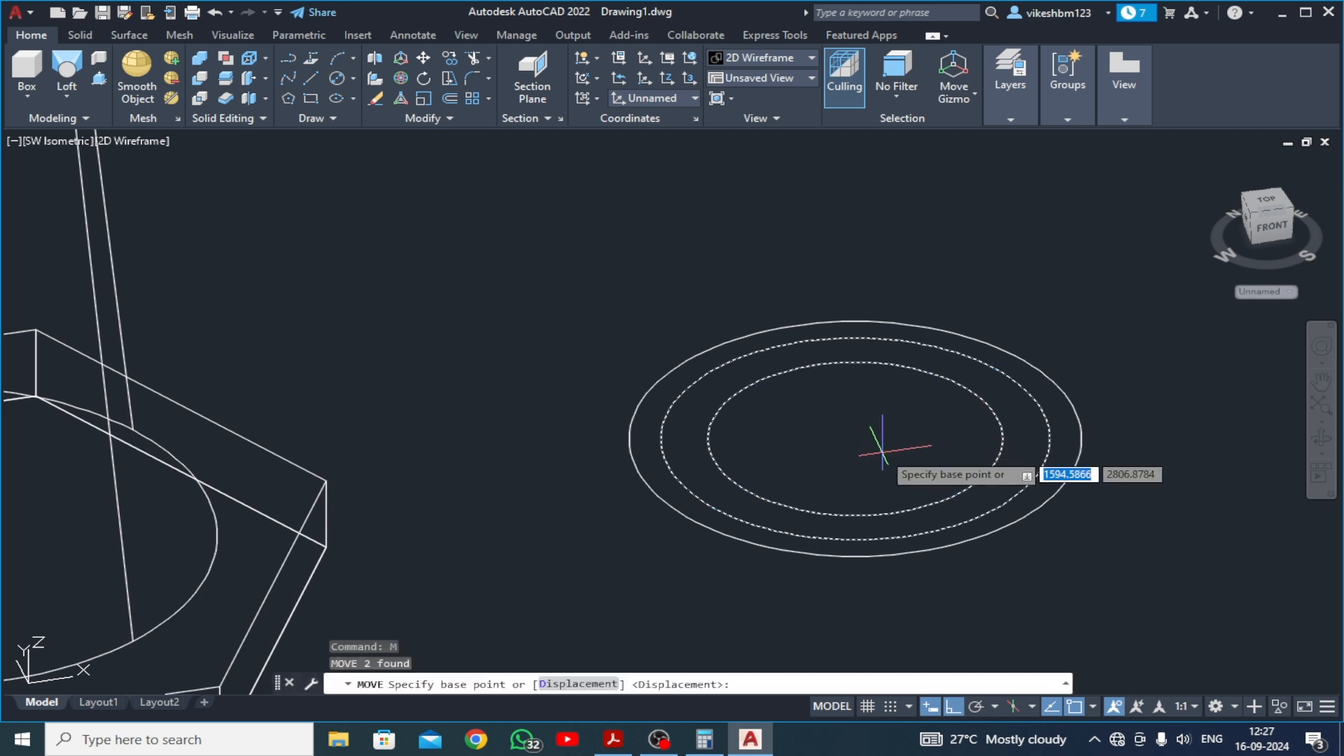
pyautogui.click(855, 439)
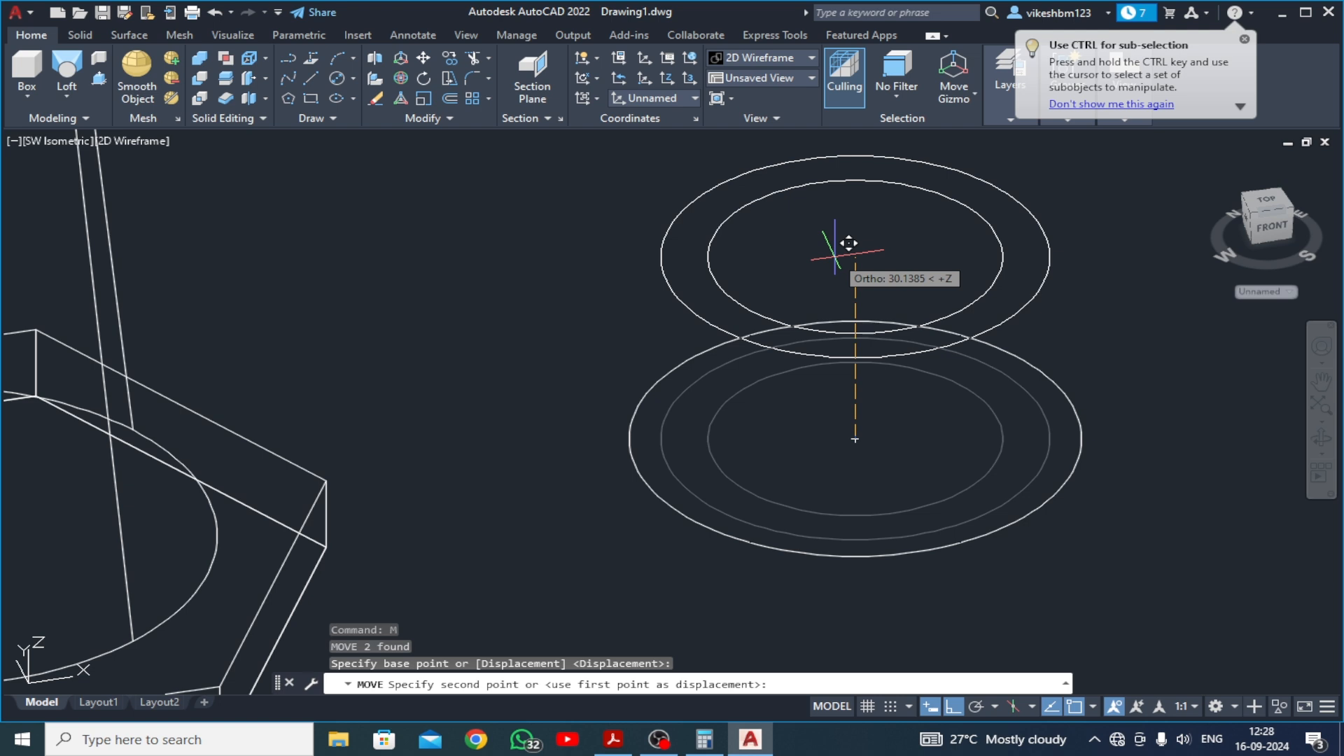
pyautogui.write('44')
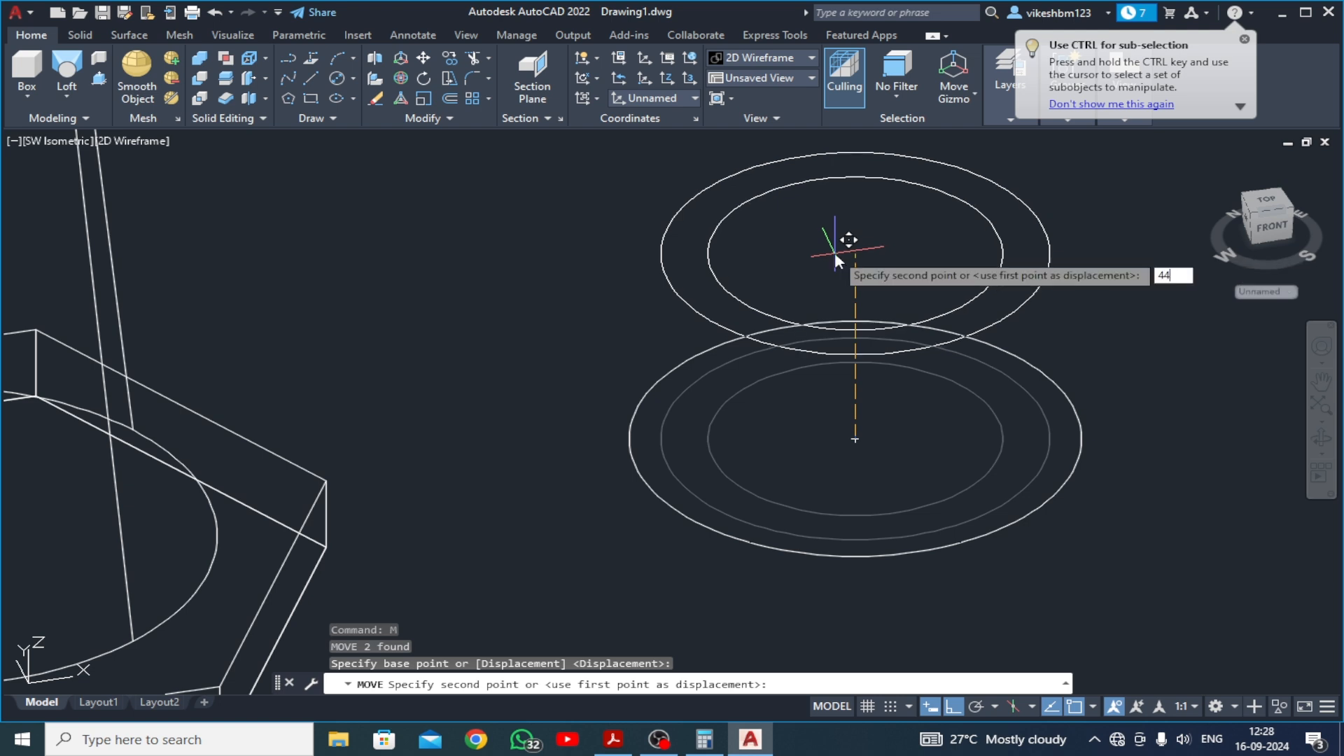
pyautogui.write('.25')
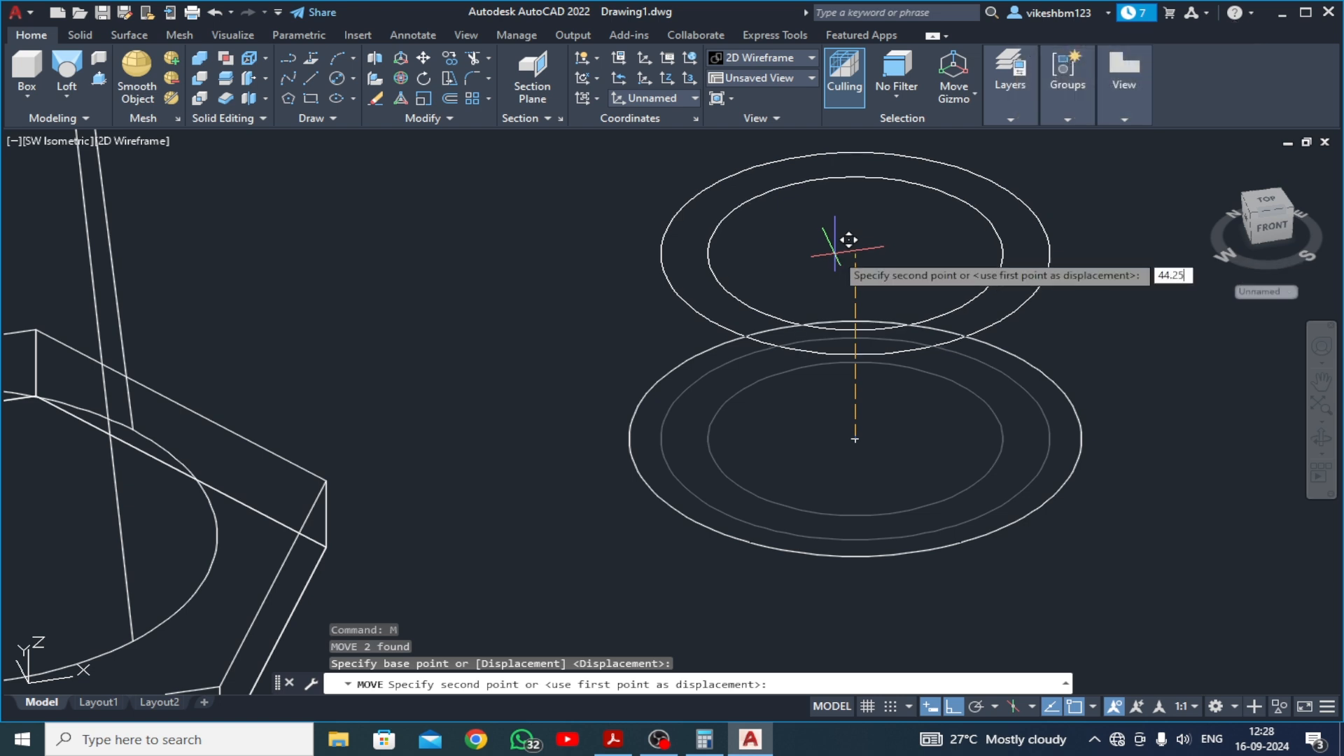
pyautogui.press('Return')
# Move all three circles from the 55 diameter circle's centre to the centre of the tapered body's base circle
pyautogui.scroll(-2, 806, 378)
pyautogui.moveTo(793, 401); pyautogui.dragTo(817, 441, button='middle')
pyautogui.scroll(-2, 818, 440)
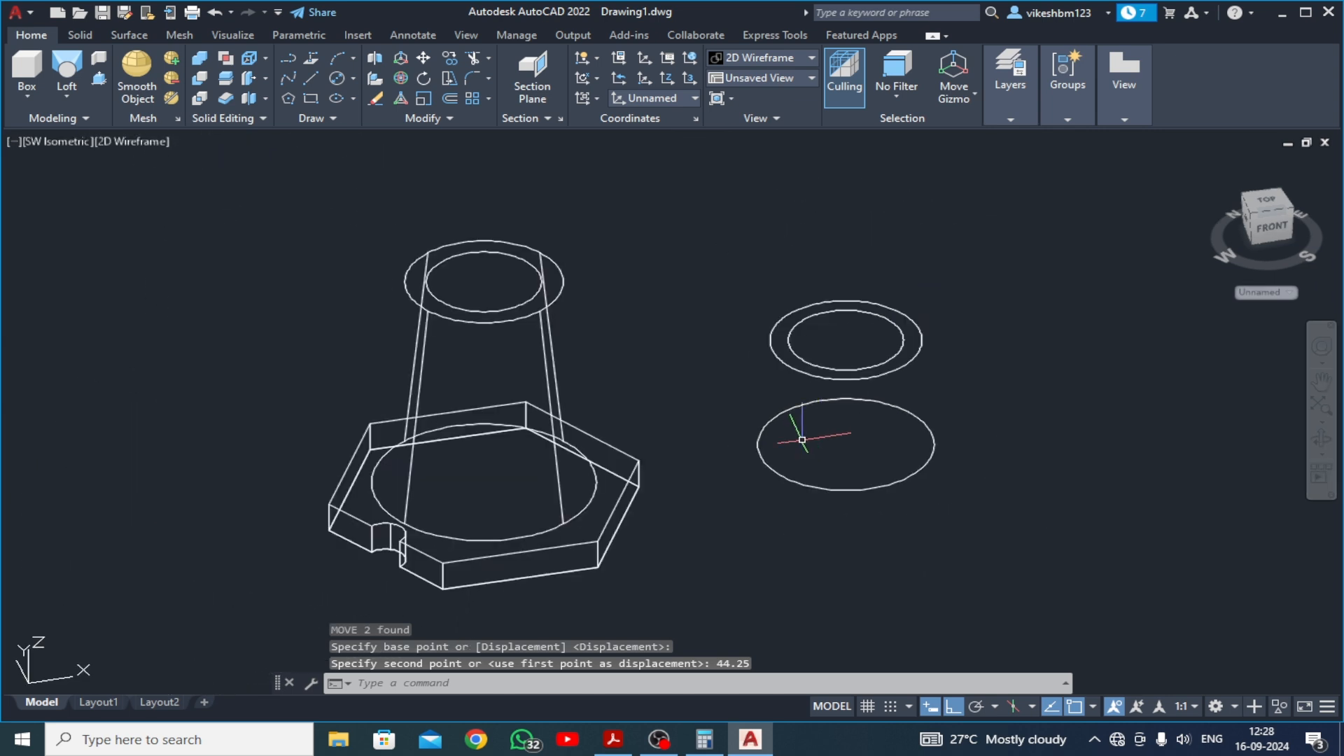
pyautogui.moveTo(706, 459)
pyautogui.mouseDown(button='middle')
pyautogui.moveTo(728, 416)
pyautogui.moveTo(702, 492)
pyautogui.mouseUp(button='middle')
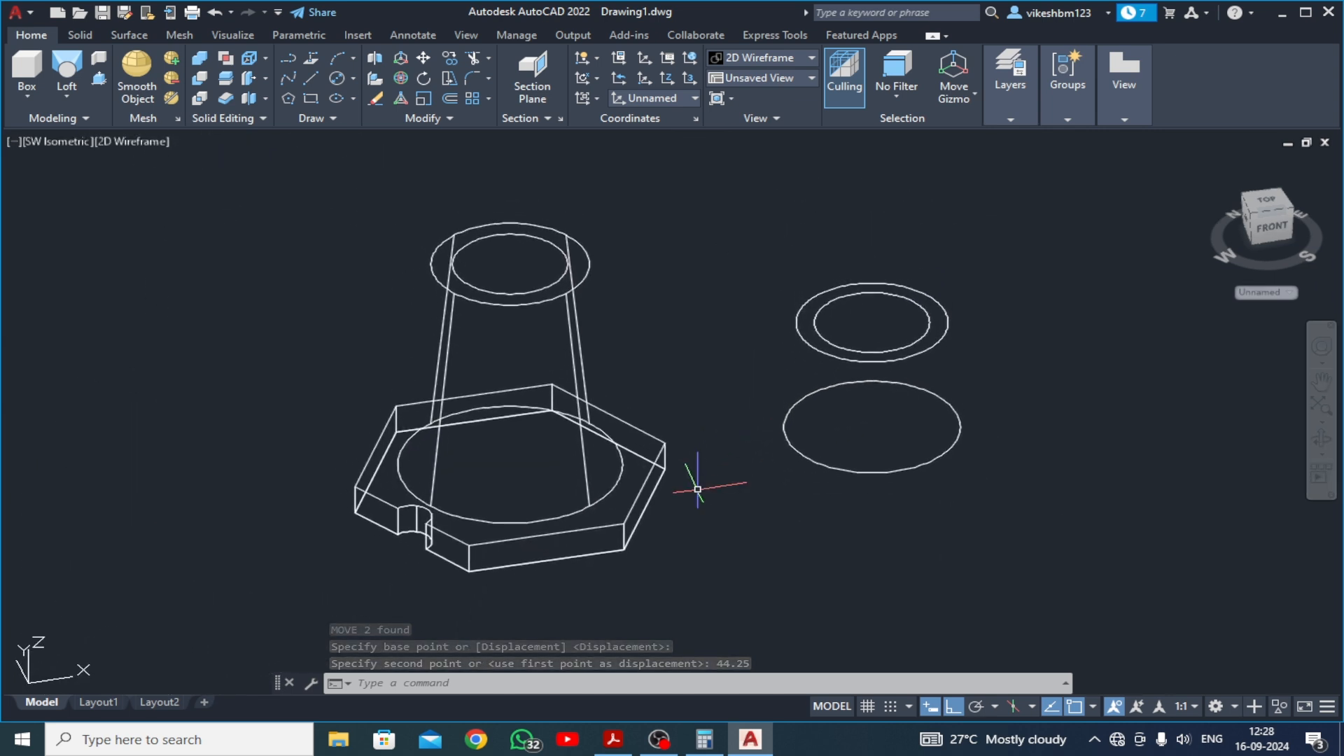
pyautogui.click(423, 57)
pyautogui.click(984, 217)
pyautogui.click(749, 541)
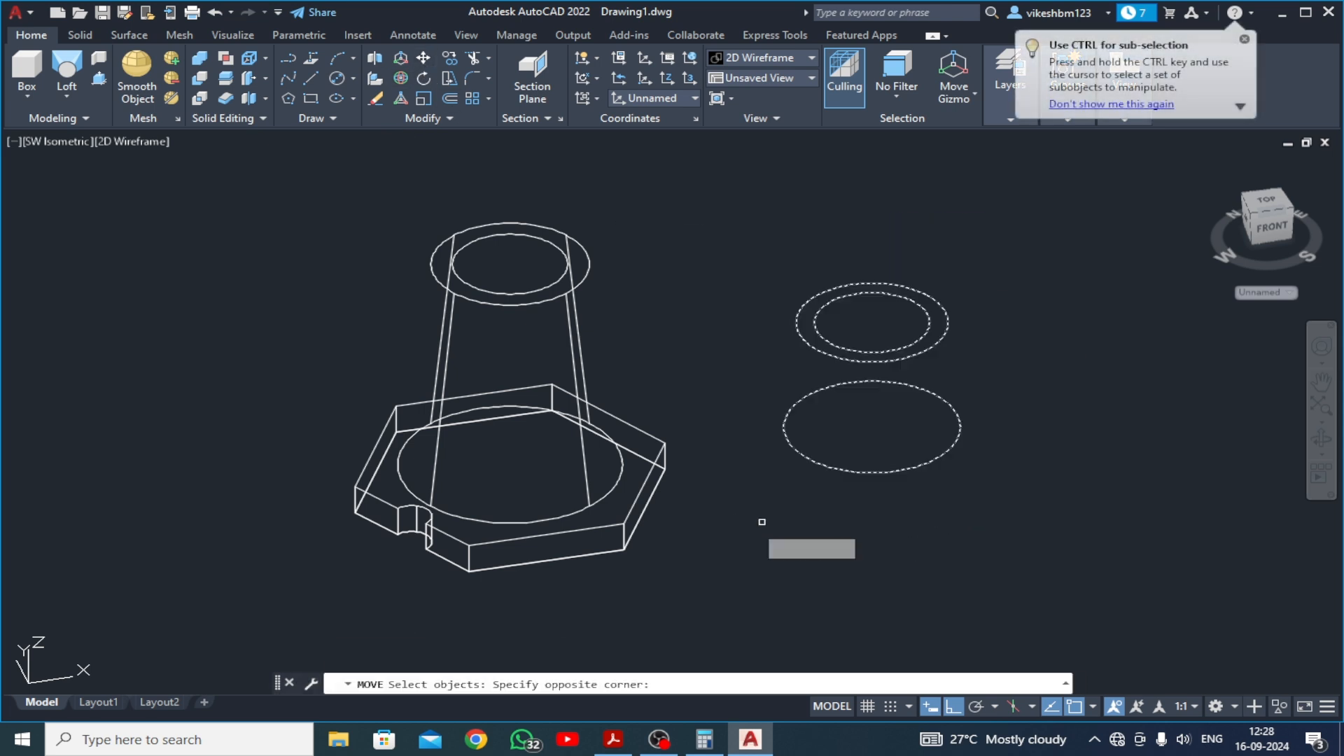
pyautogui.press('Return')
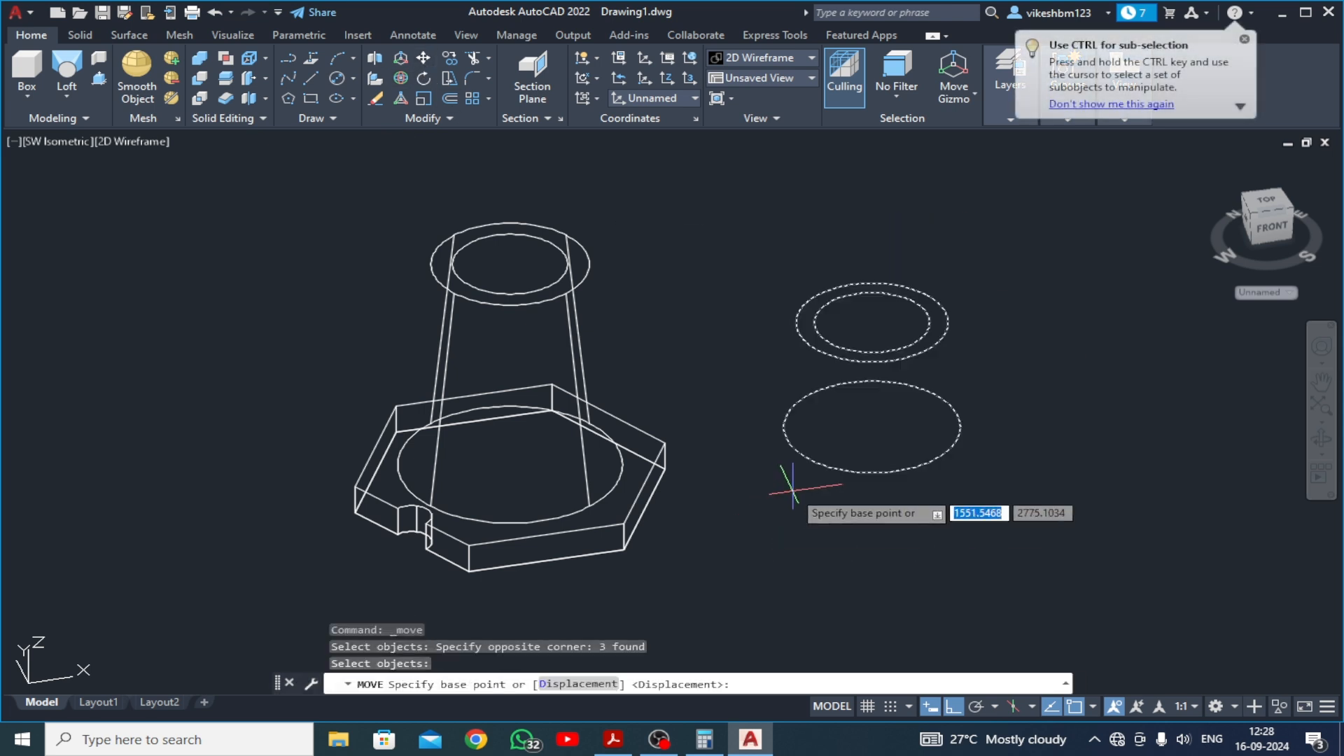
pyautogui.click(872, 427)
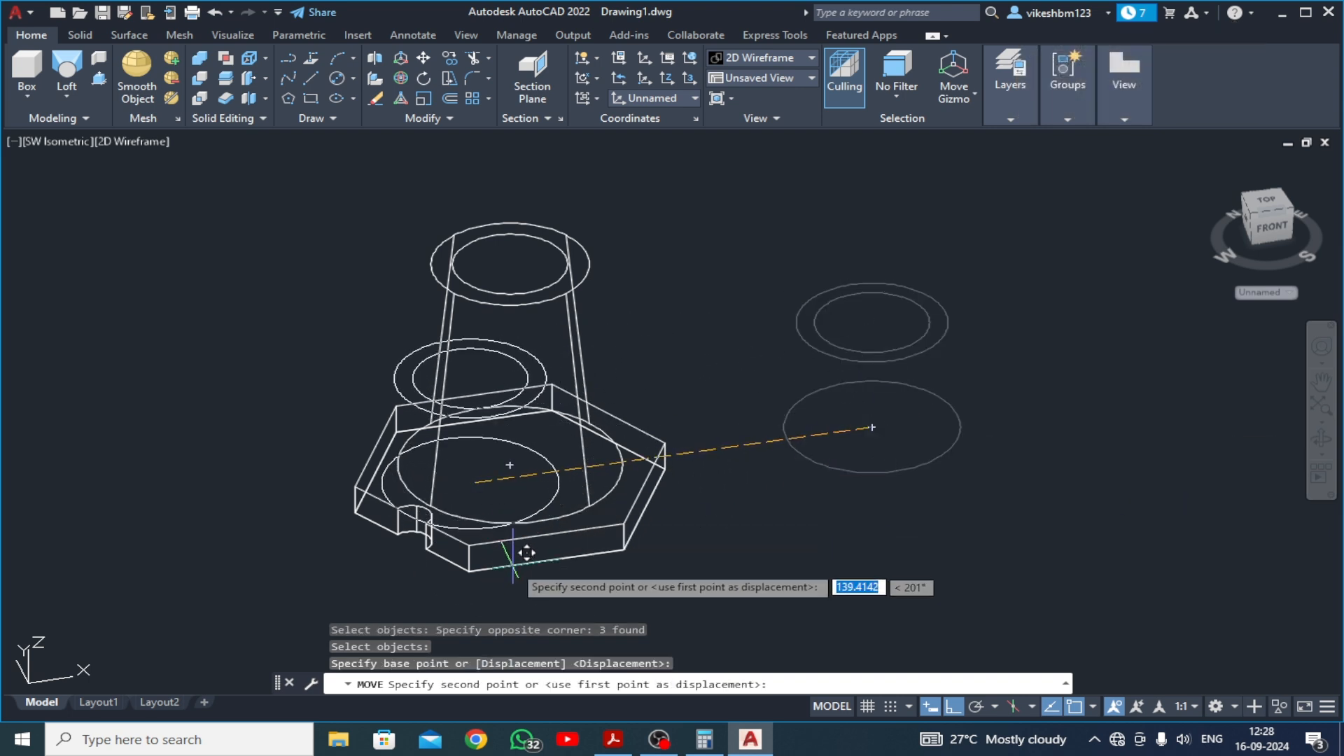
pyautogui.click(511, 464)
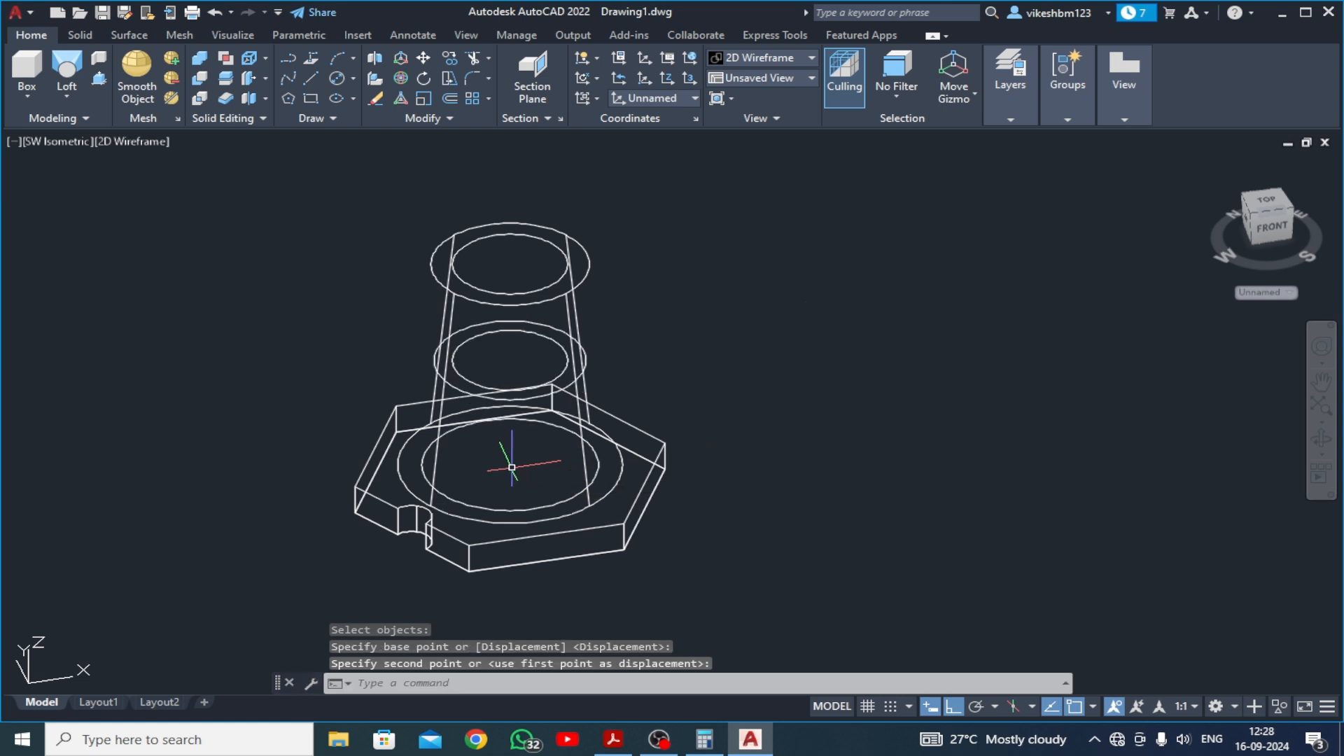
# Move the three cavity circles straight down by 11, to the underside of the hexagonal base plate
pyautogui.click(490, 506)
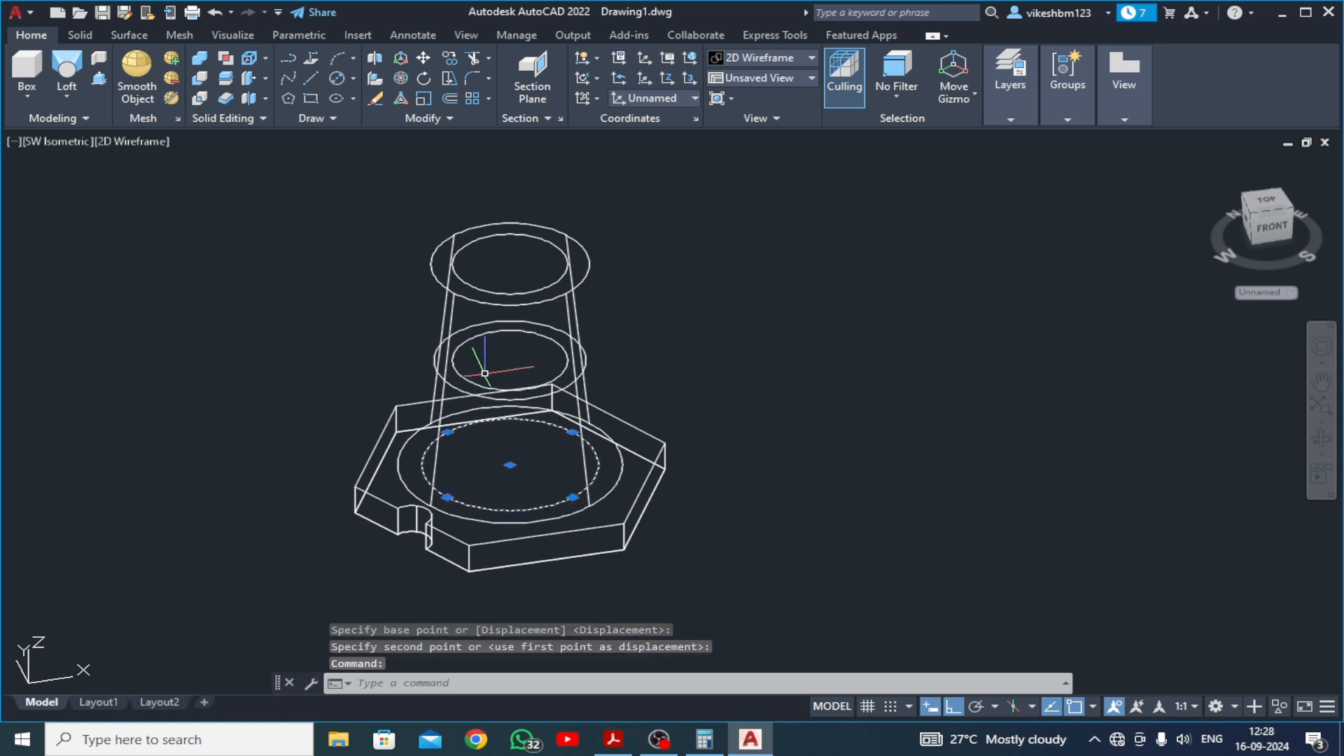
pyautogui.click(467, 382)
pyautogui.click(448, 389)
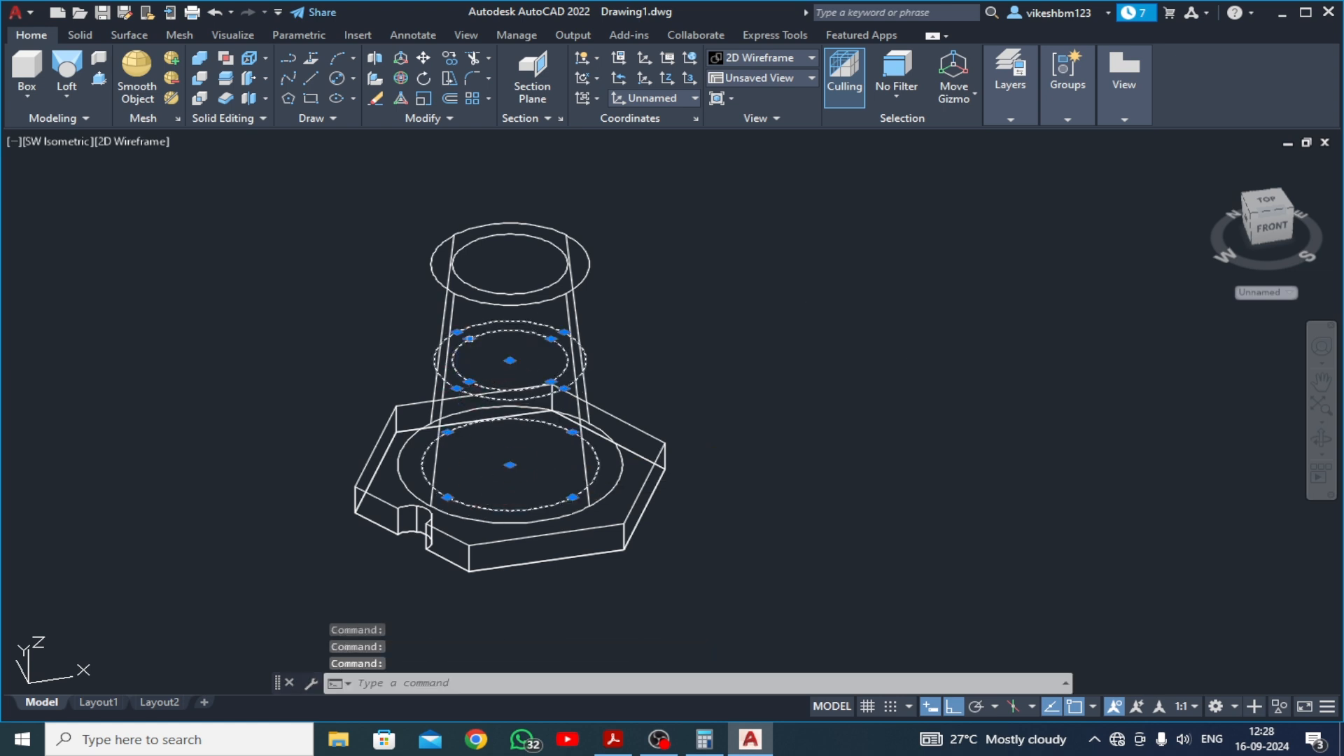
pyautogui.click(423, 58)
pyautogui.click(831, 290)
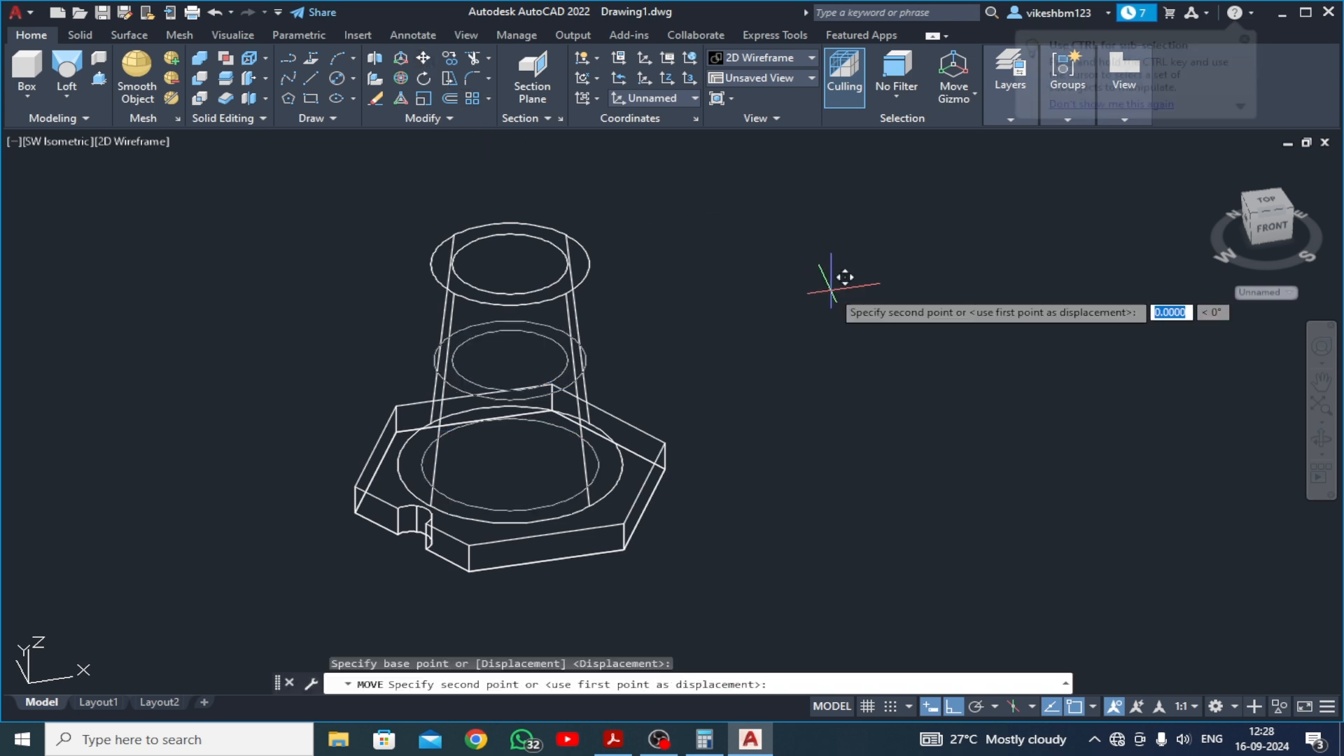
pyautogui.write('11')
pyautogui.press('Return')
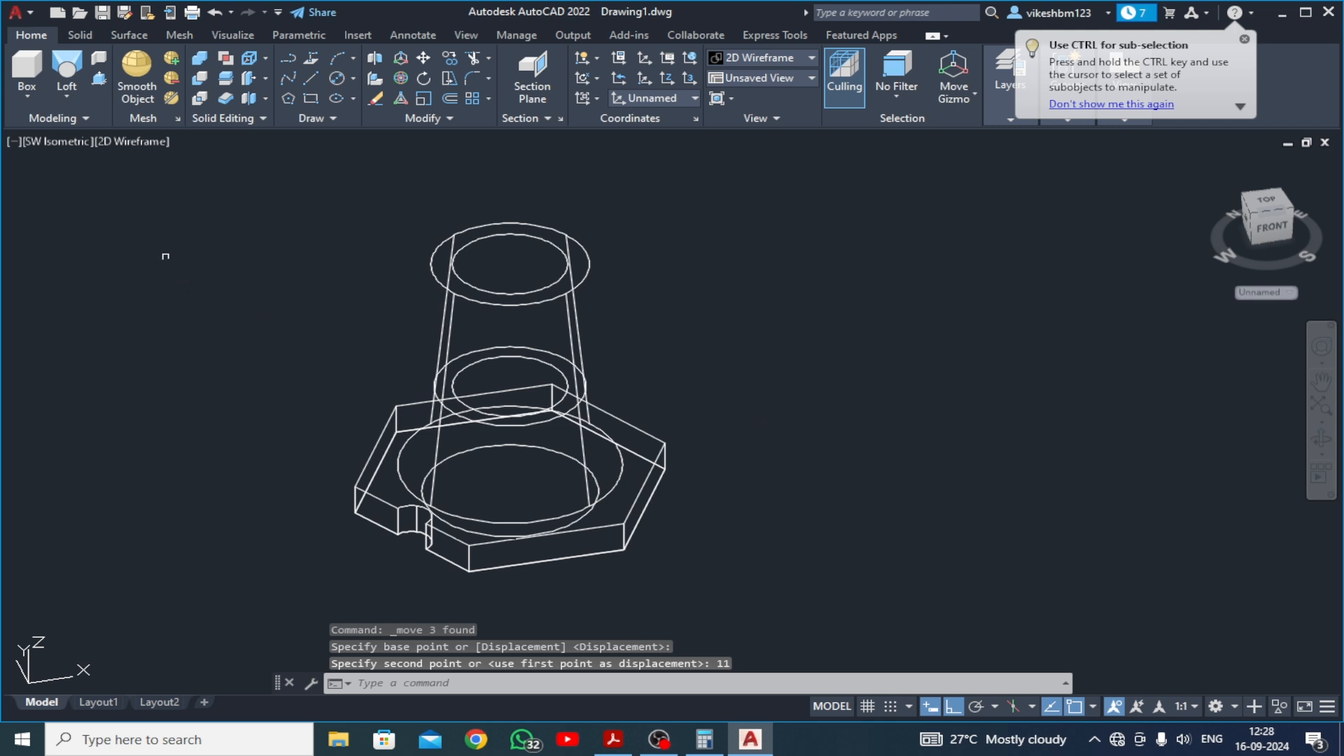
# Loft a solid from the 55 diameter circle at the underside to the 47.28 diameter circle above it
pyautogui.click(66, 68)
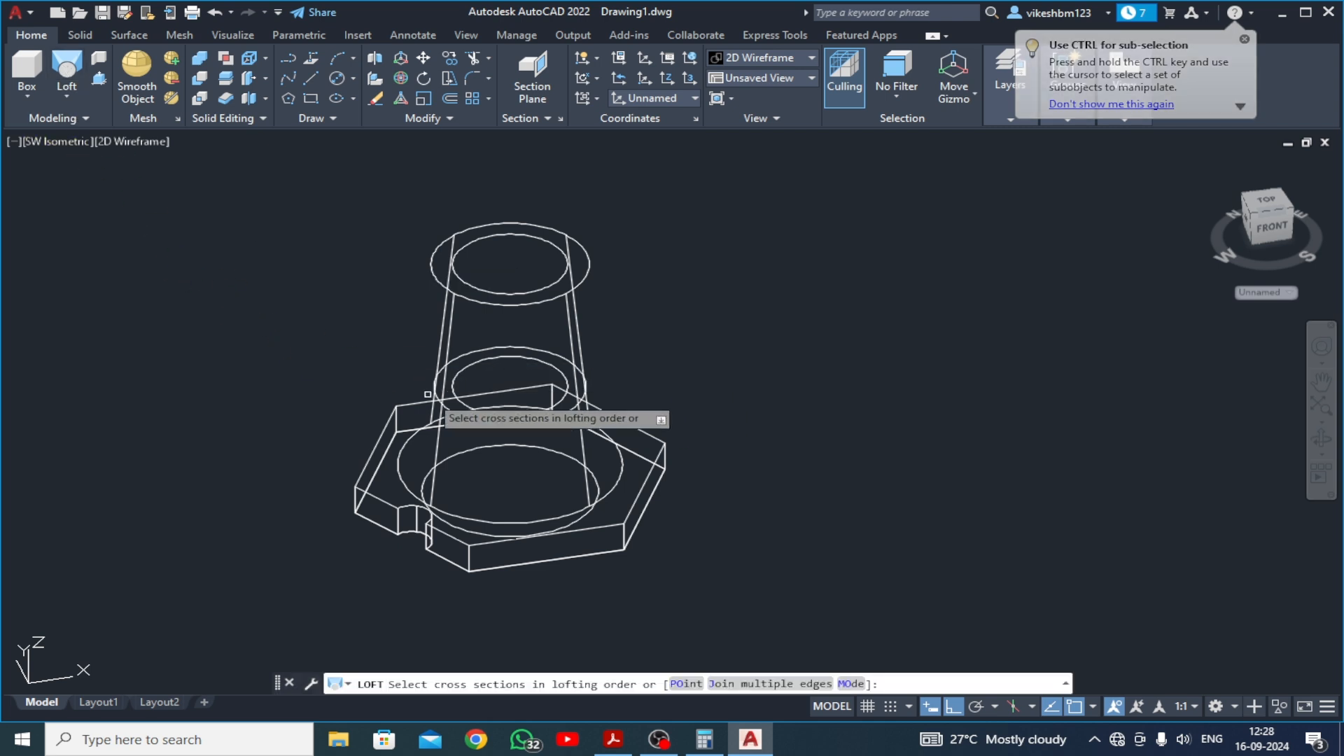
pyautogui.scroll(2, 455, 458)
pyautogui.click(455, 458)
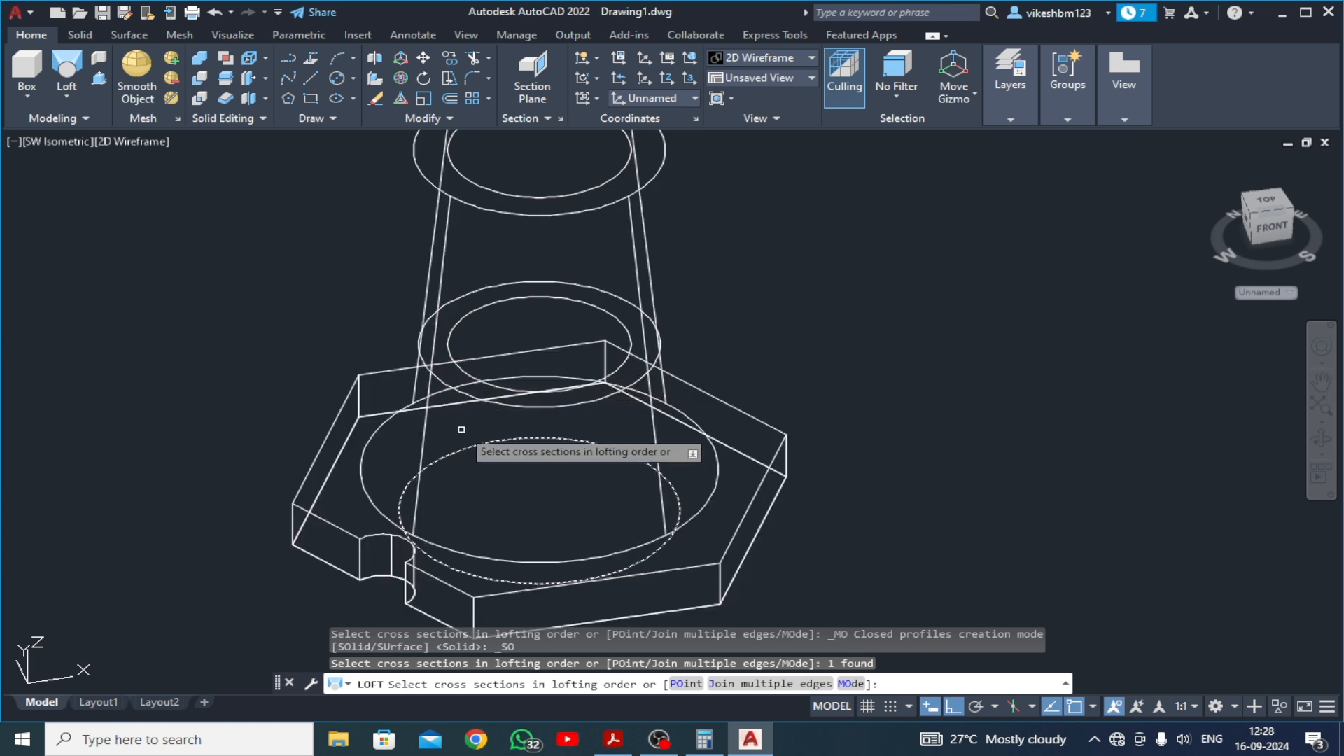
pyautogui.click(468, 394)
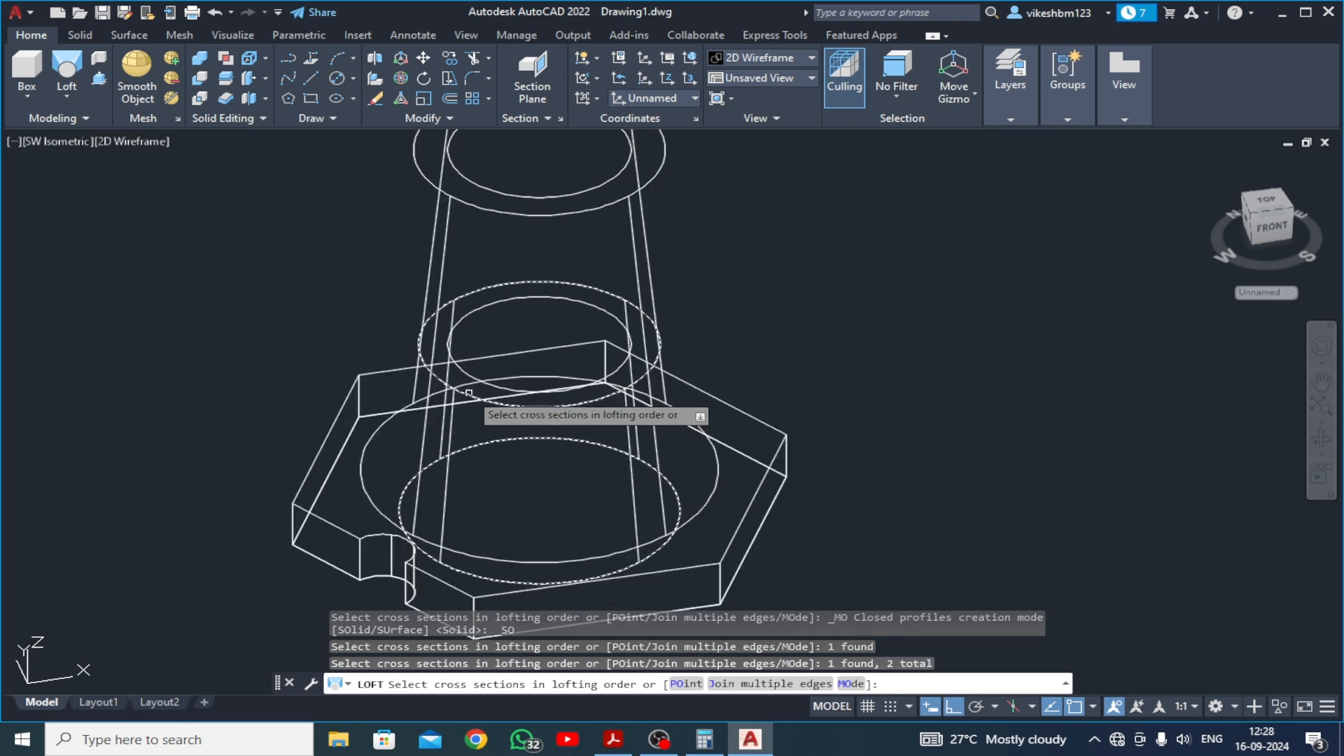
pyautogui.press('Return')
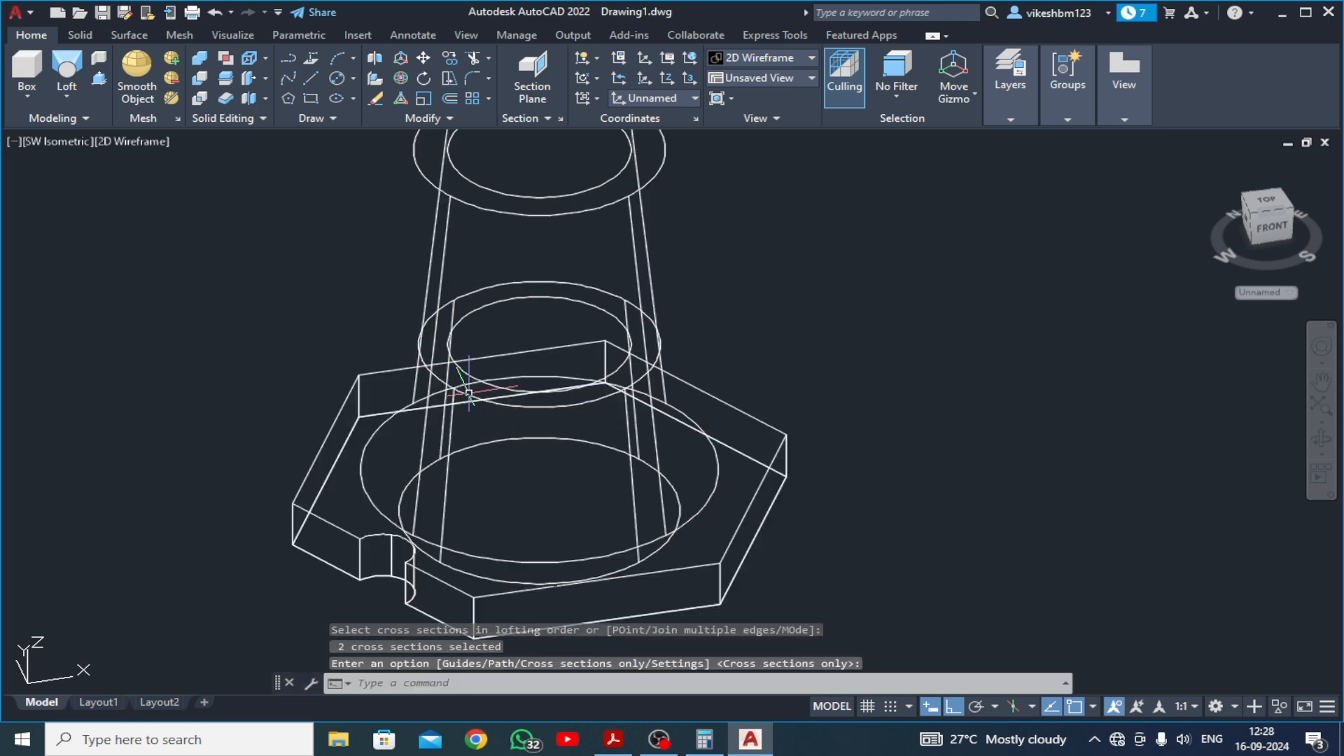
# Loft a solid from the raised 35.84 diameter circle to the inner circle at the top of the tapered body
pyautogui.click(70, 66)
pyautogui.click(468, 319)
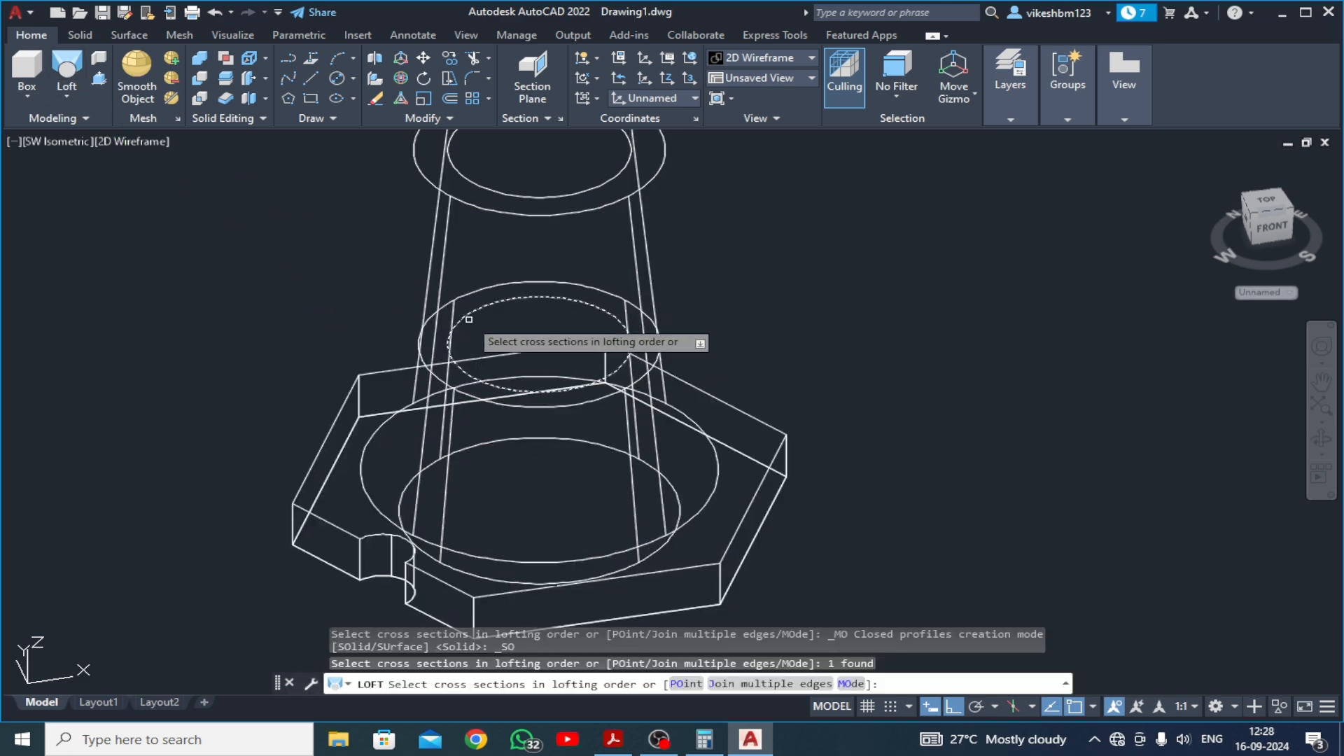
pyautogui.click(501, 177)
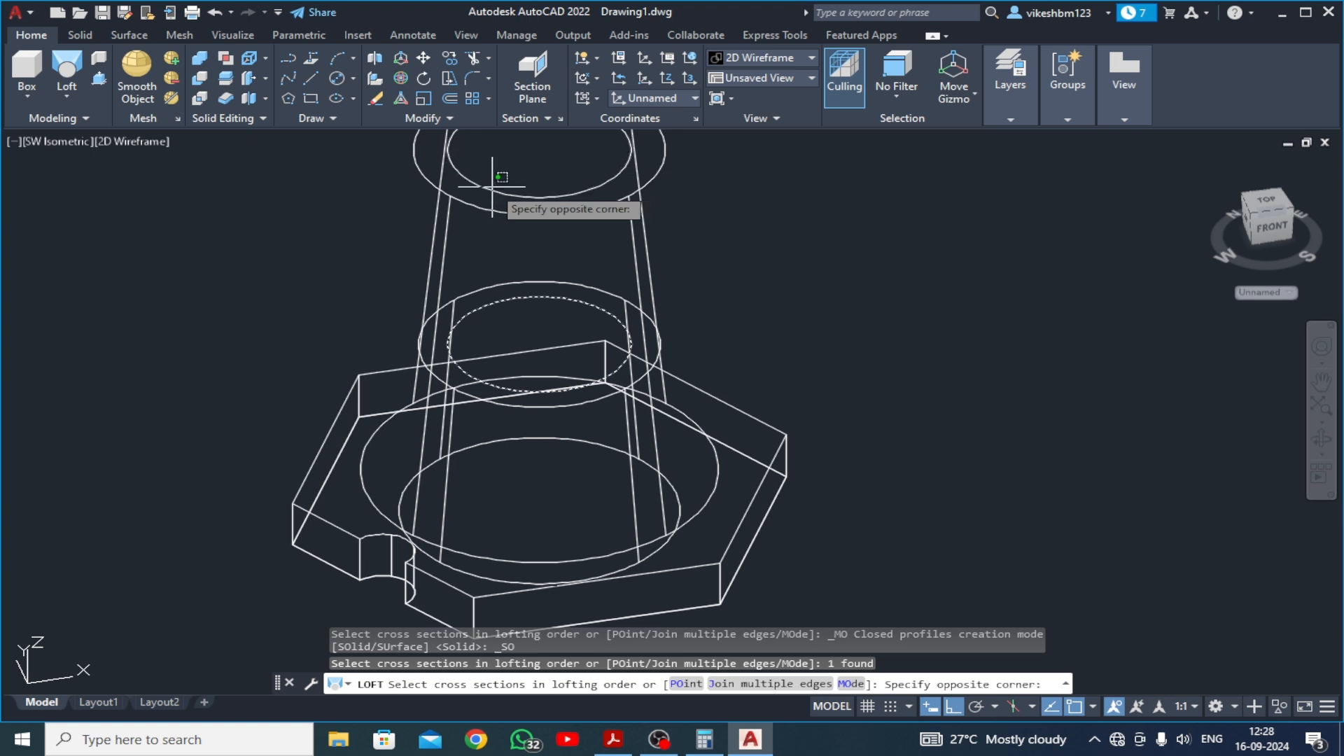
pyautogui.click(484, 192)
pyautogui.press('Return')
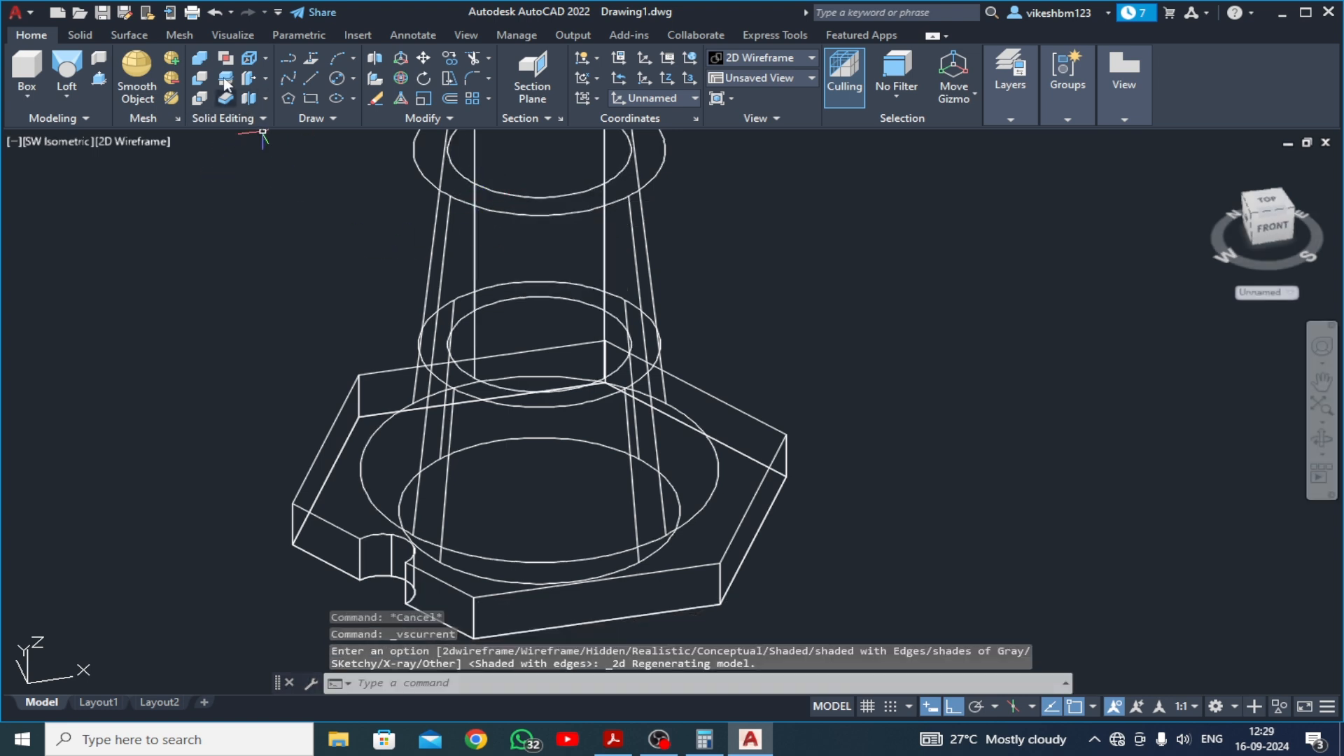
# Try to union the lower and upper lofted cavity solids
pyautogui.click(201, 60)
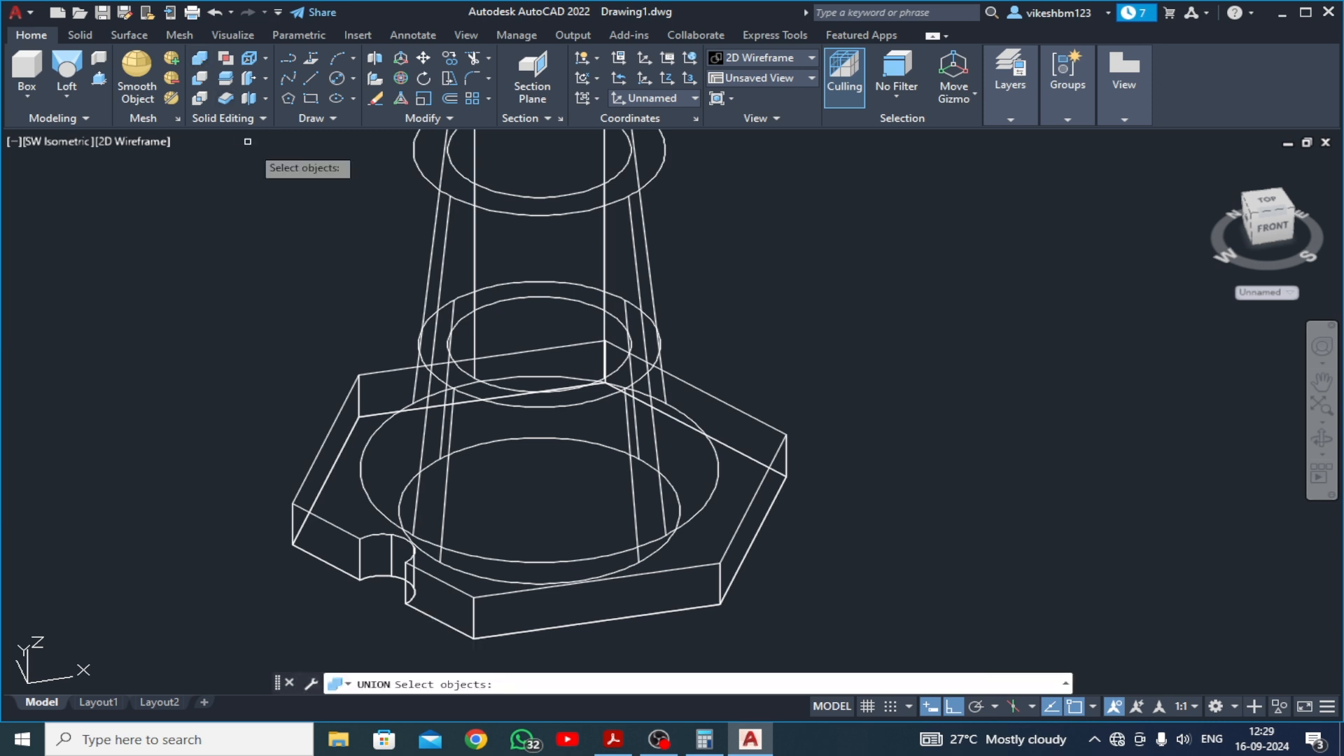
pyautogui.click(515, 195)
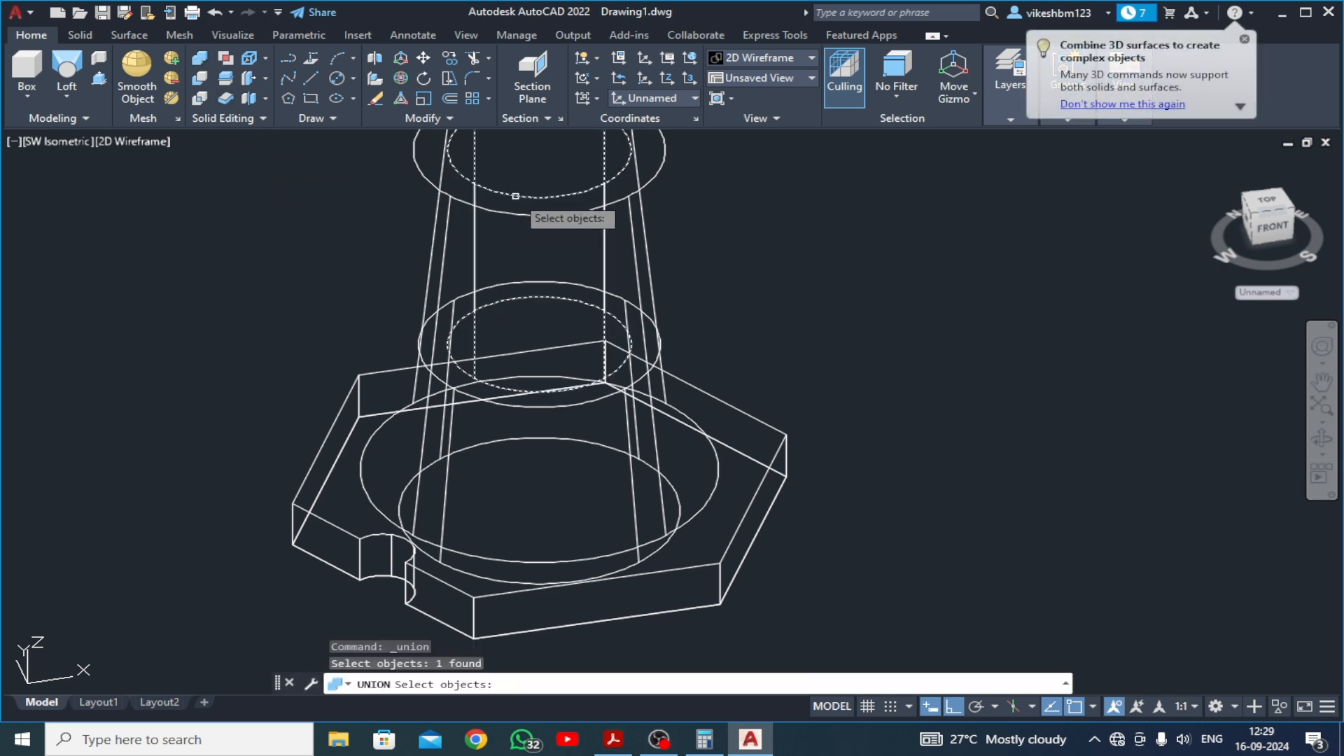
pyautogui.click(501, 441)
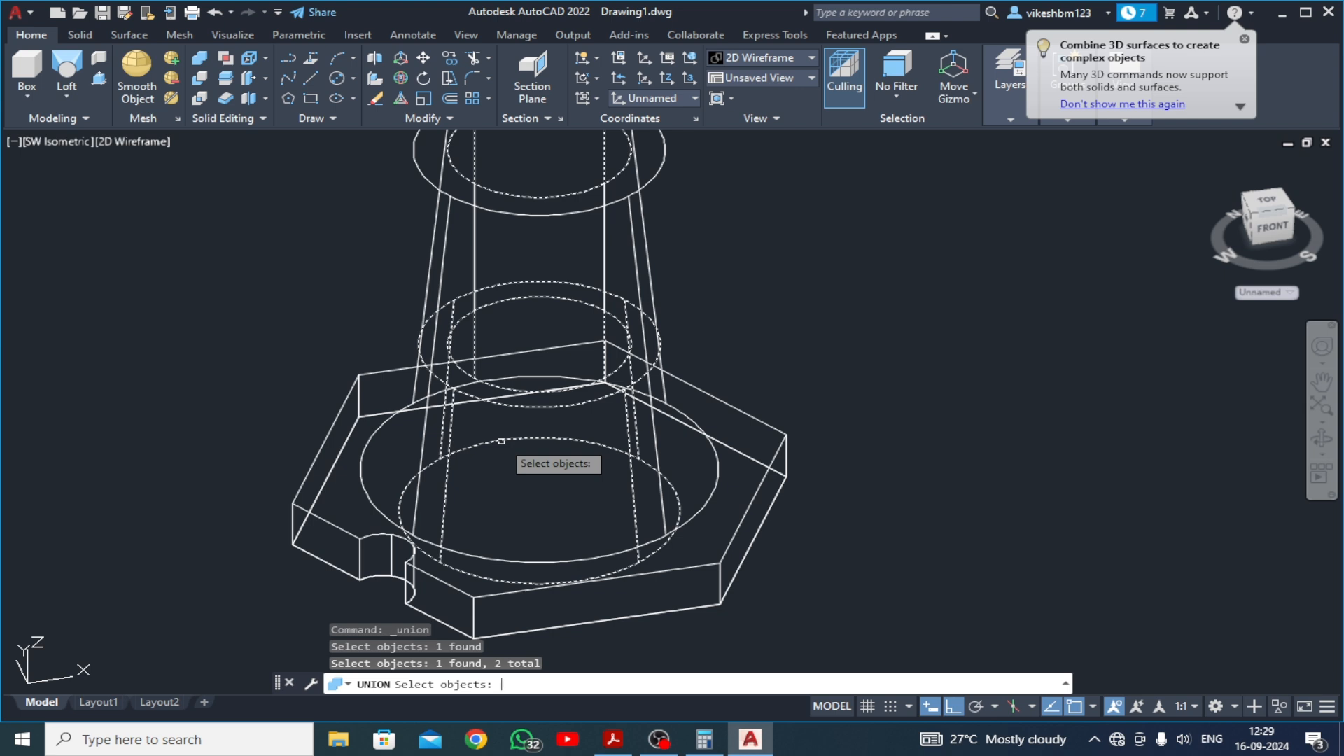
pyautogui.hotkey('ctrl', 'z')
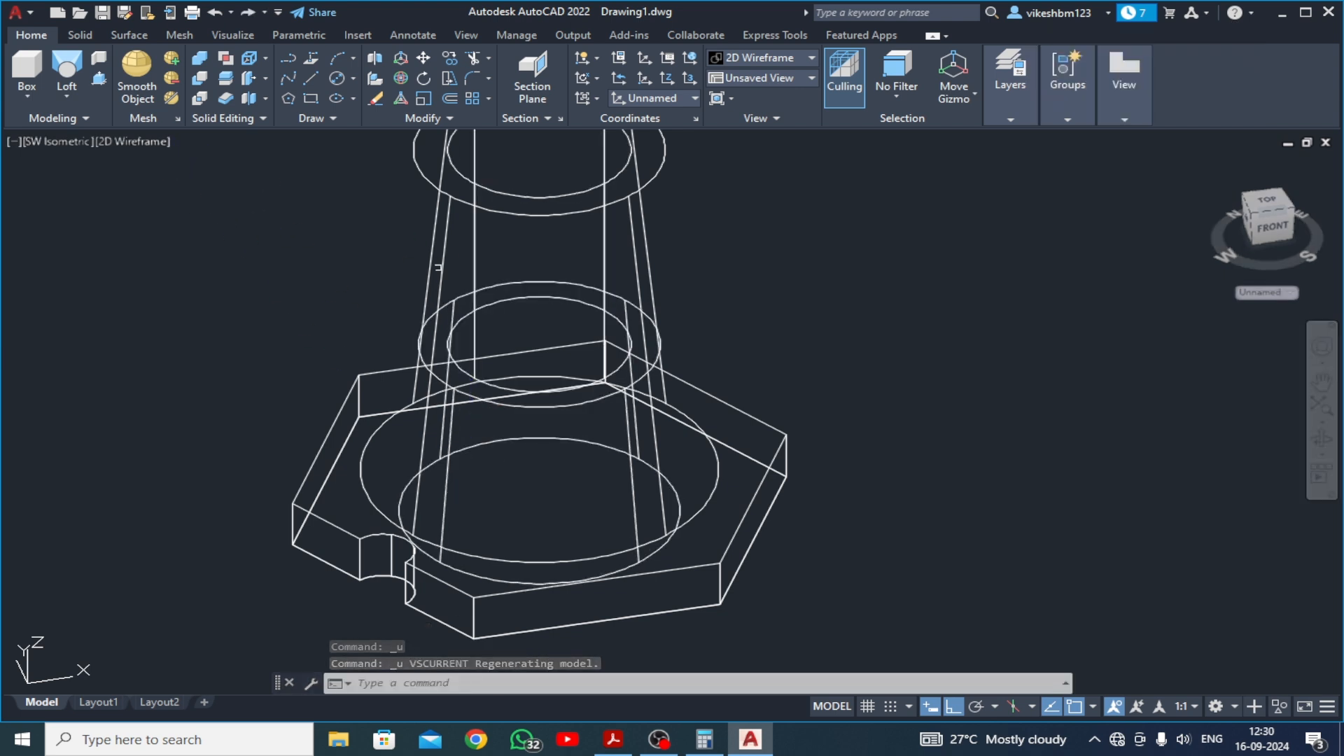
# Subtract the lofted cavity solid from the tapered body with the hexagonal base
pyautogui.click(199, 78)
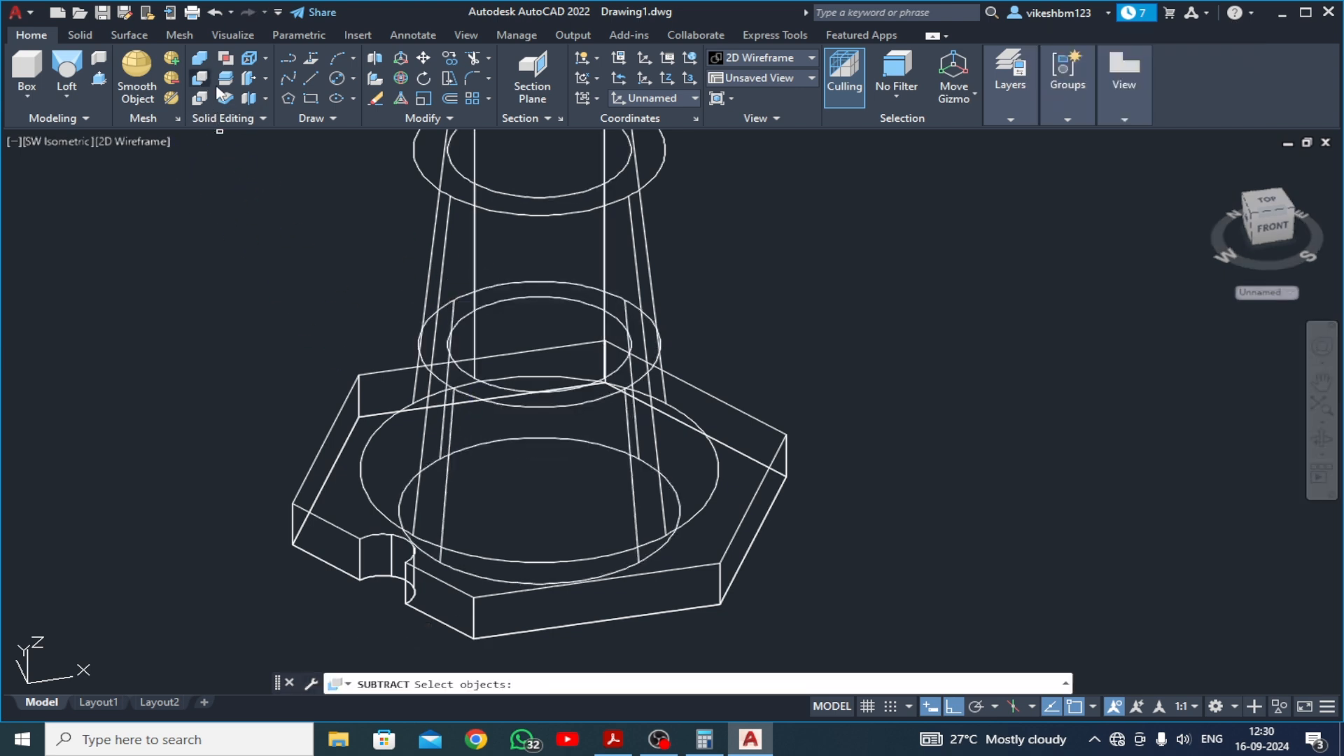
pyautogui.click(338, 527)
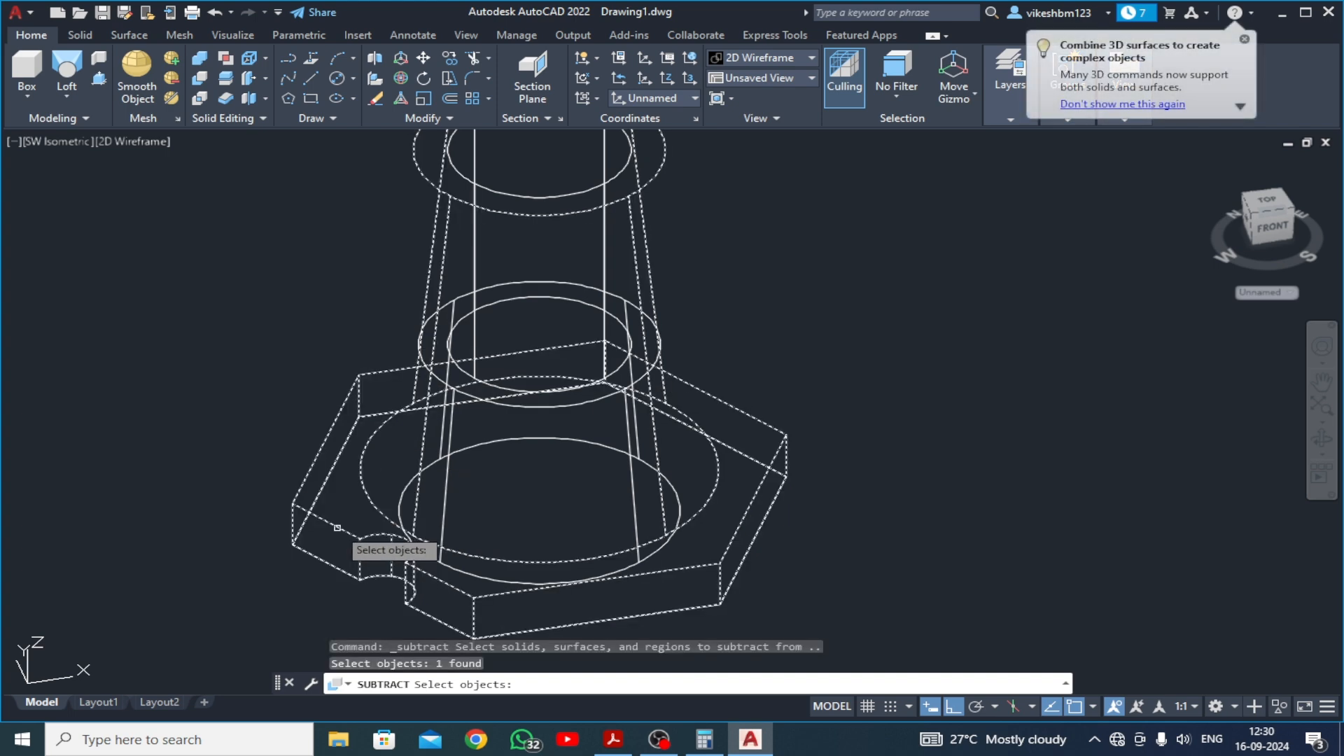
pyautogui.press('Return')
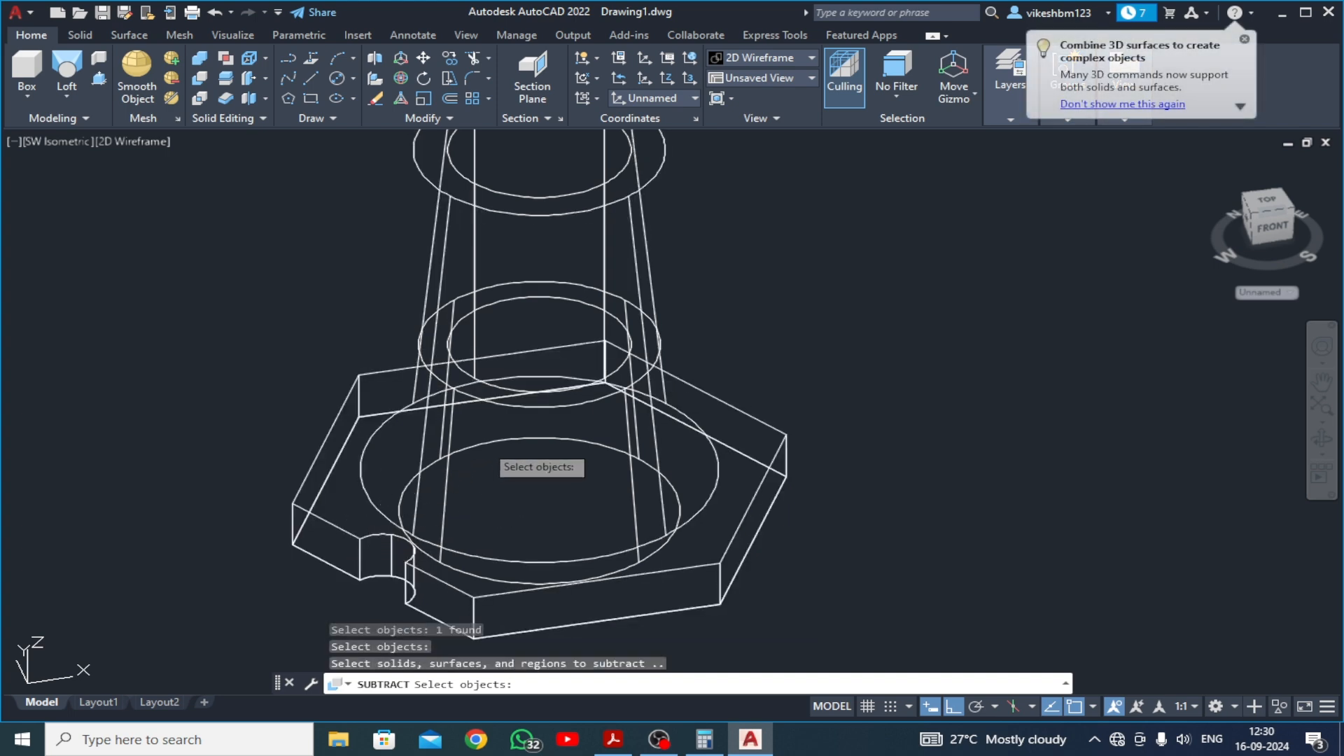
pyautogui.click(485, 442)
pyautogui.press('Return')
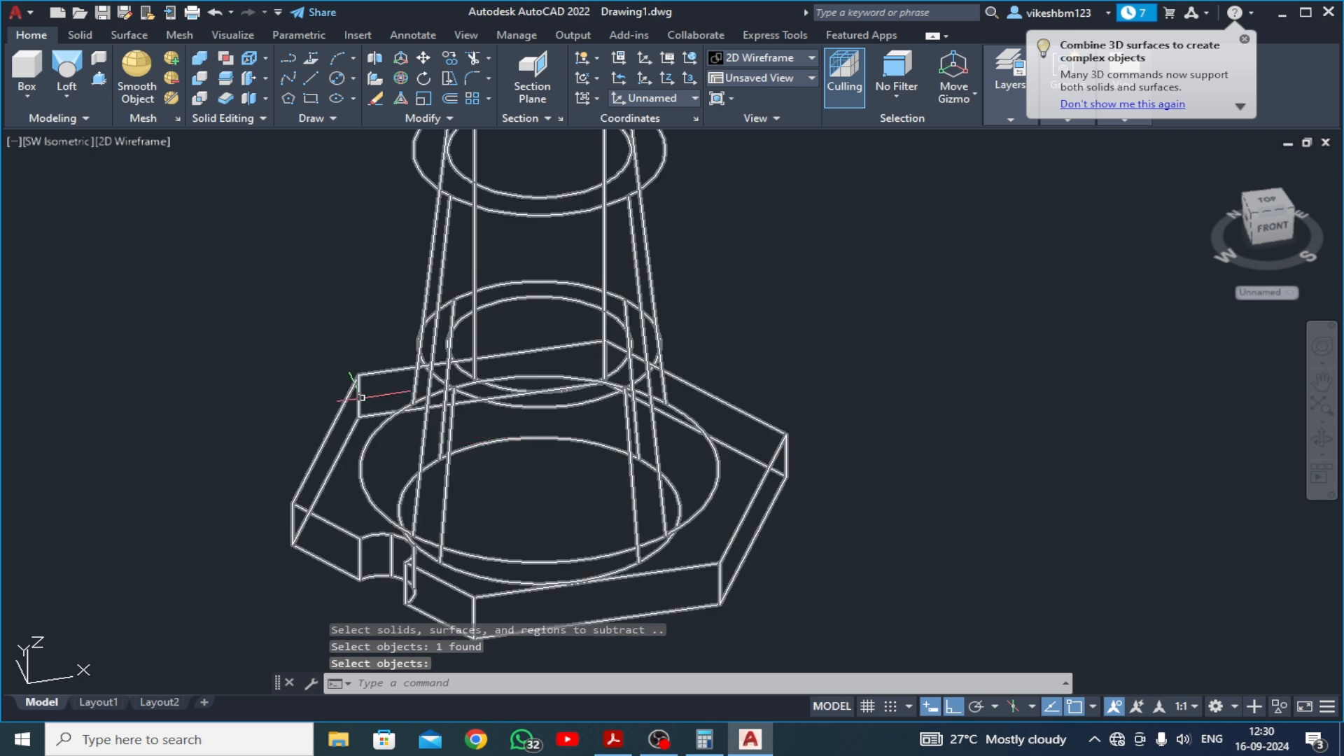
# Set the visual style to Shaded with edges and inspect the bore from a steeper angle
pyautogui.click(115, 140)
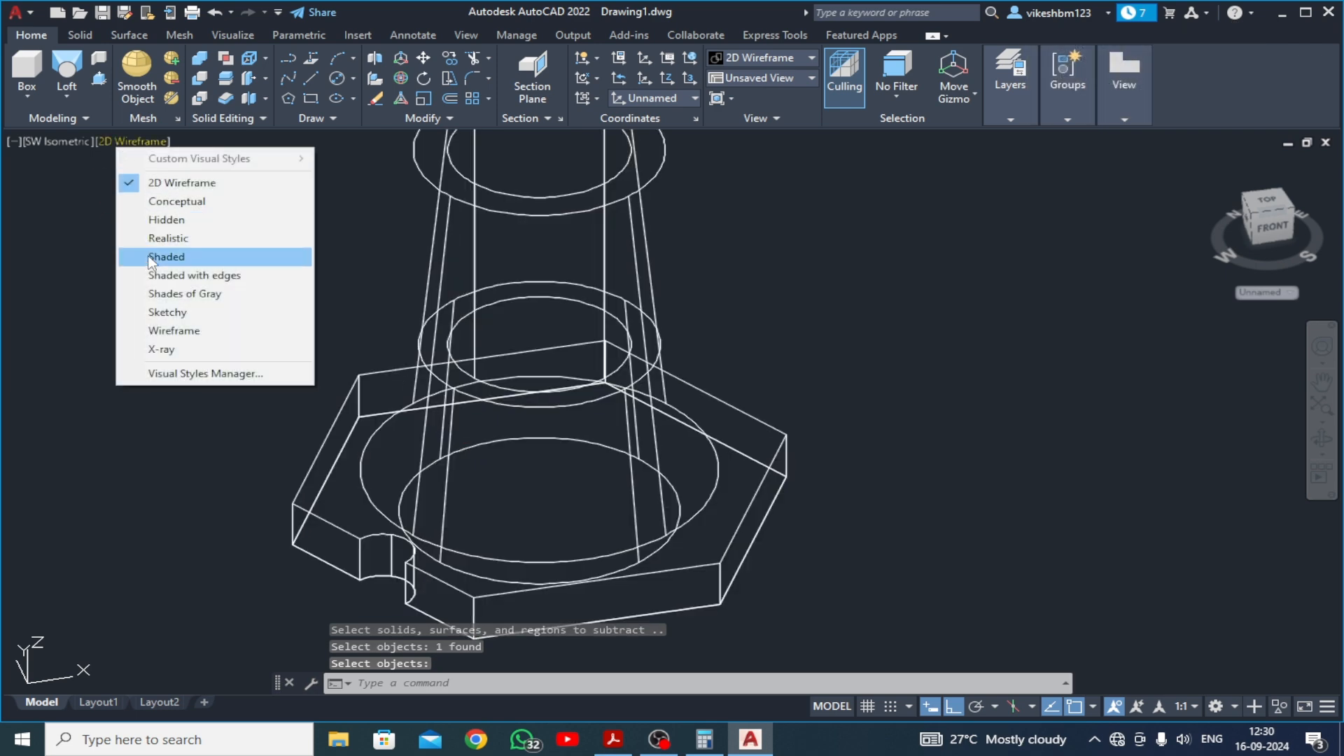
pyautogui.click(149, 274)
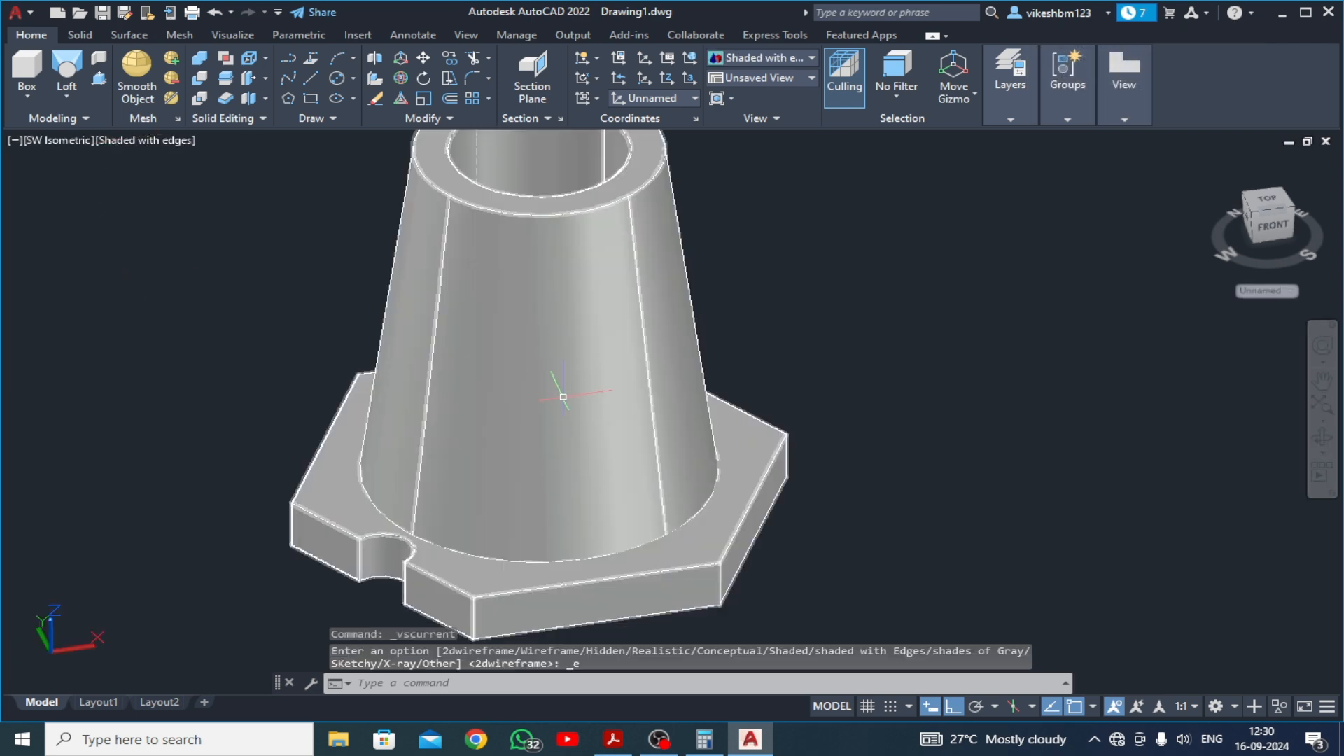
pyautogui.scroll(-2, 565, 390)
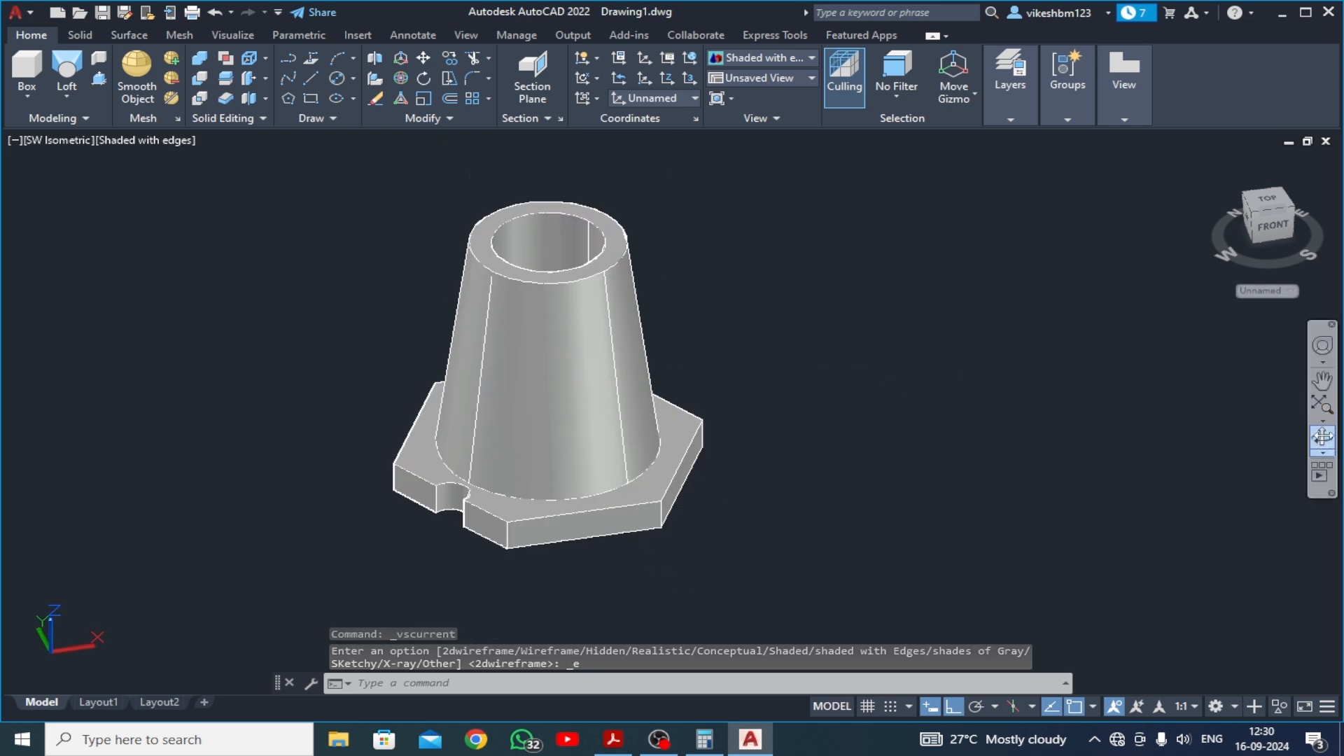
pyautogui.click(1321, 435)
pyautogui.moveTo(669, 336); pyautogui.dragTo(531, 386)
pyautogui.press('Escape')
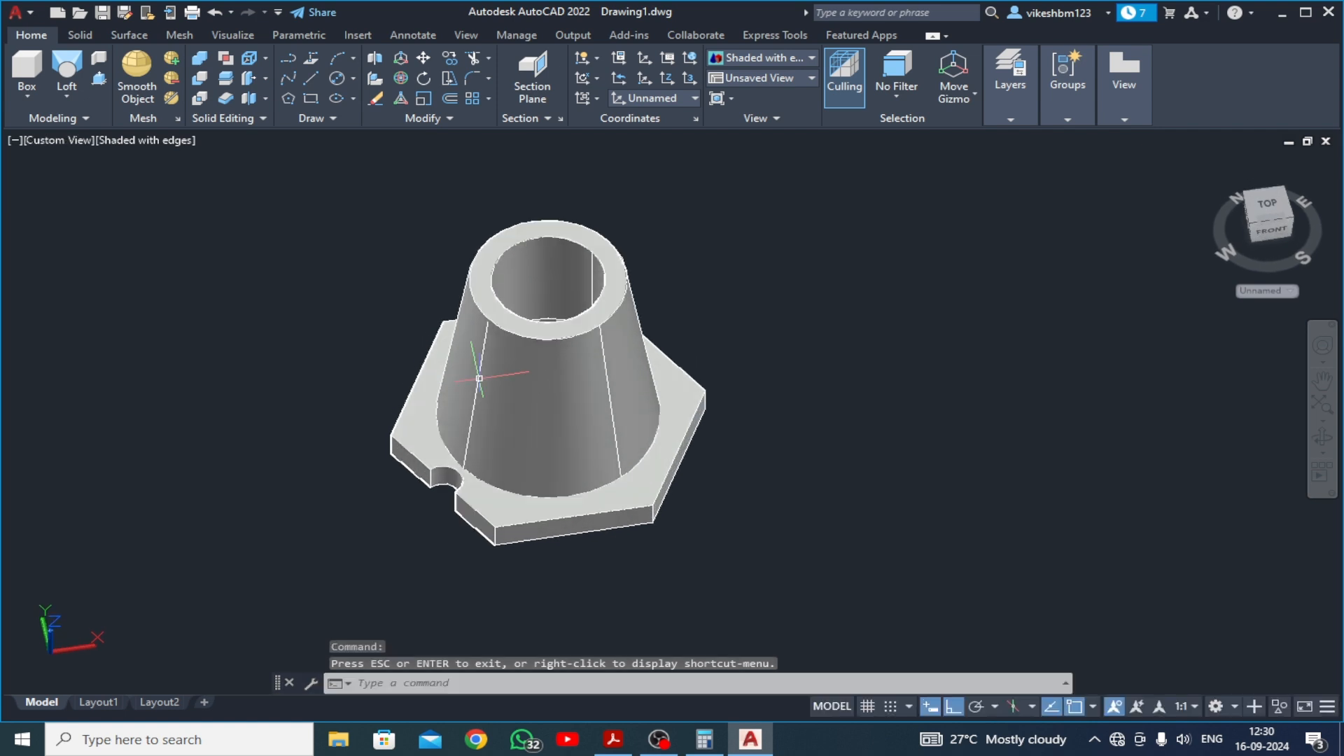
# Restore the SW Isometric view and draw a 35 by 21.91 rectangle in empty space beside the body
pyautogui.click(53, 143)
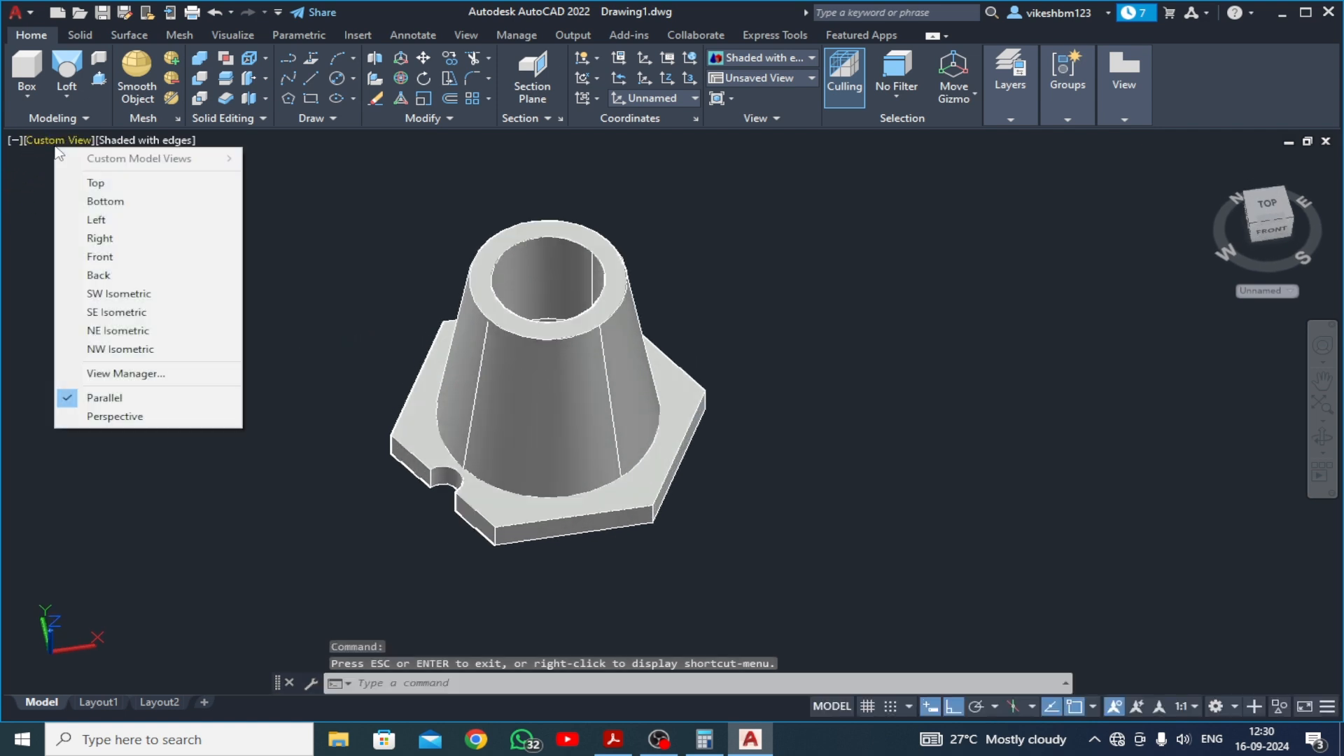
pyautogui.click(71, 294)
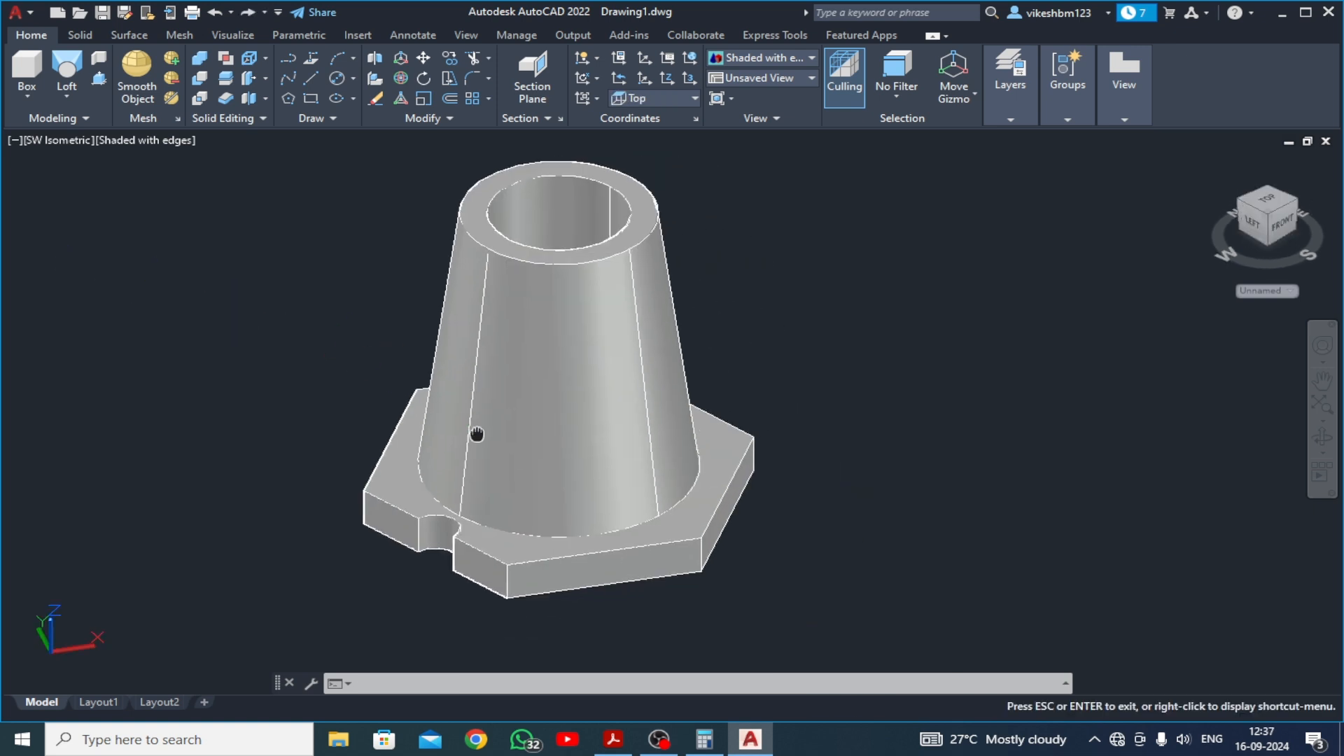
pyautogui.moveTo(471, 434); pyautogui.dragTo(330, 315, button='middle')
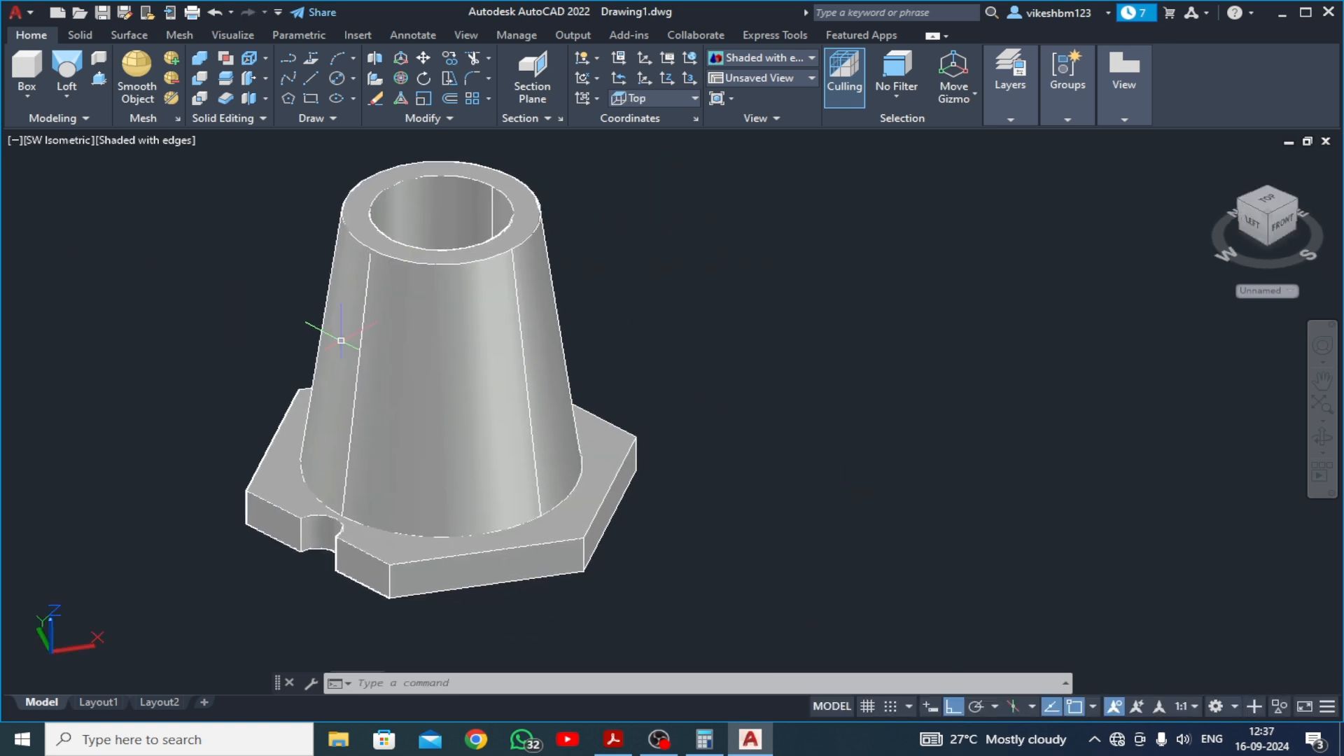
pyautogui.click(313, 100)
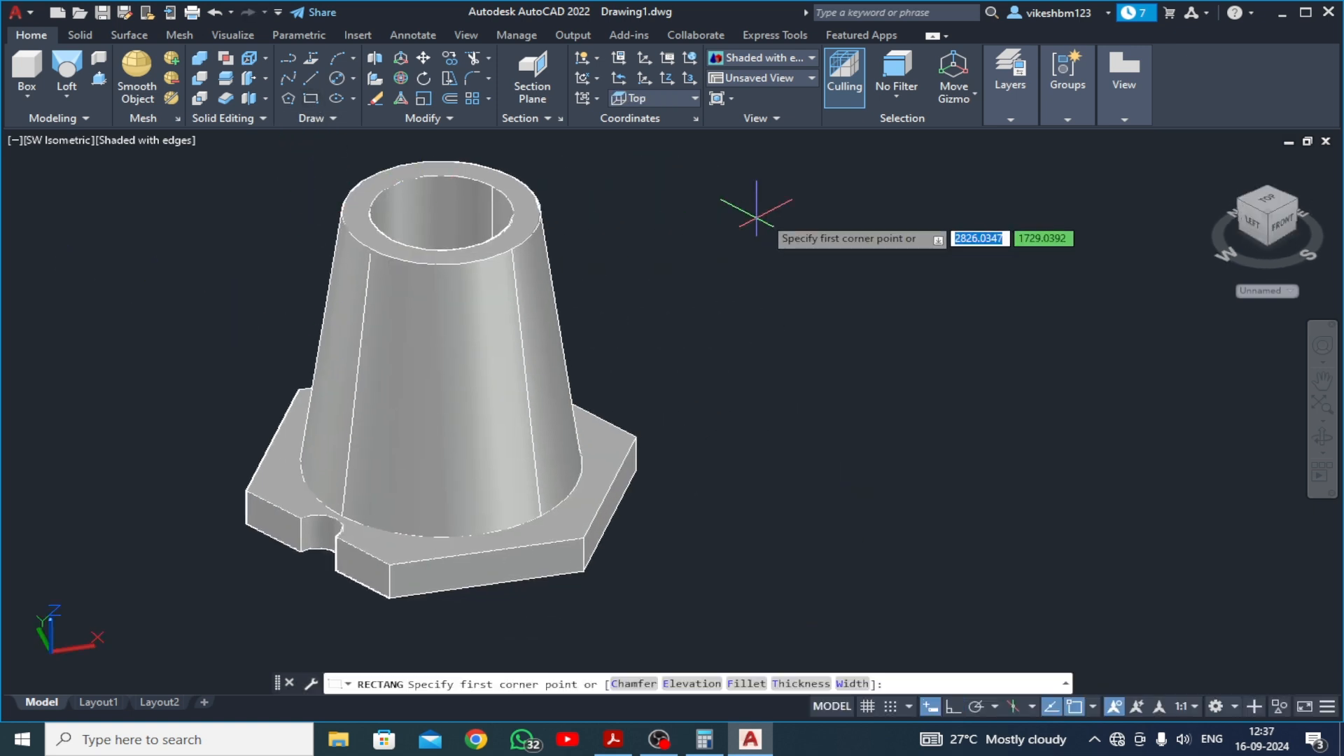
pyautogui.click(733, 215)
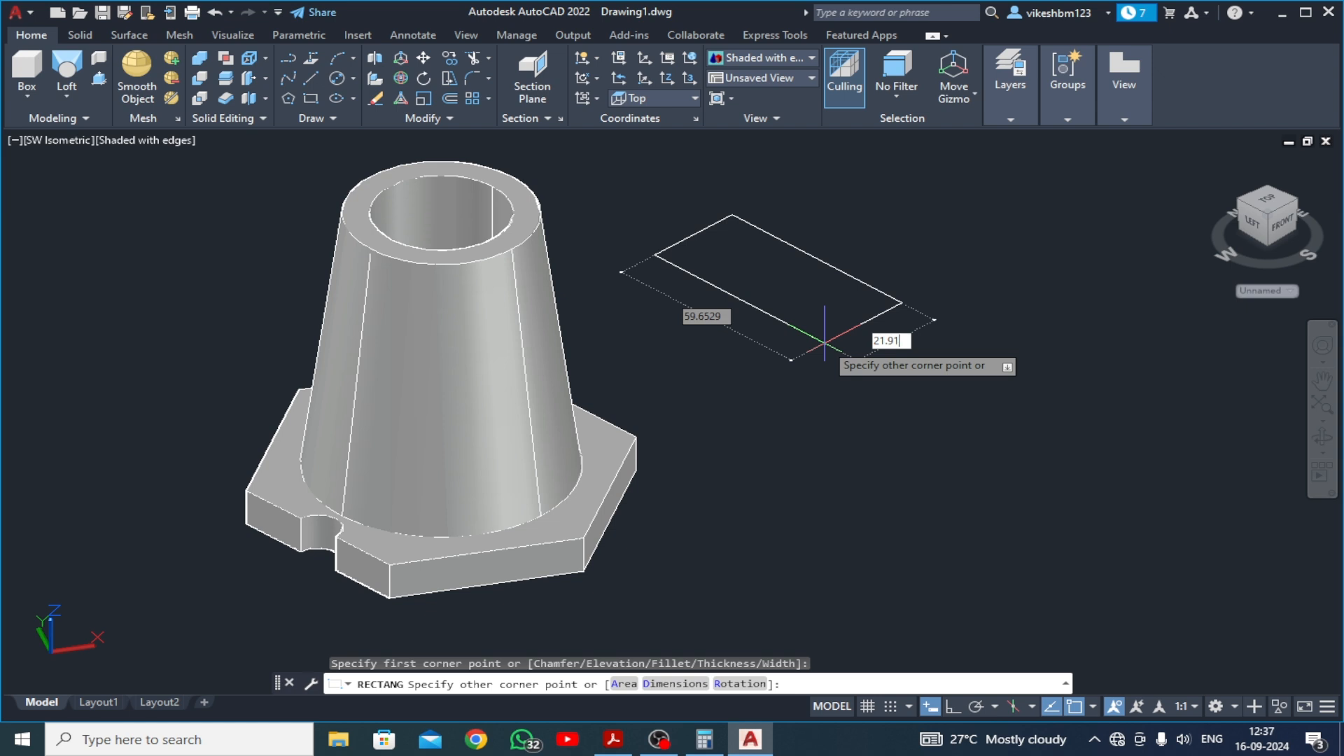
pyautogui.press('Tab')
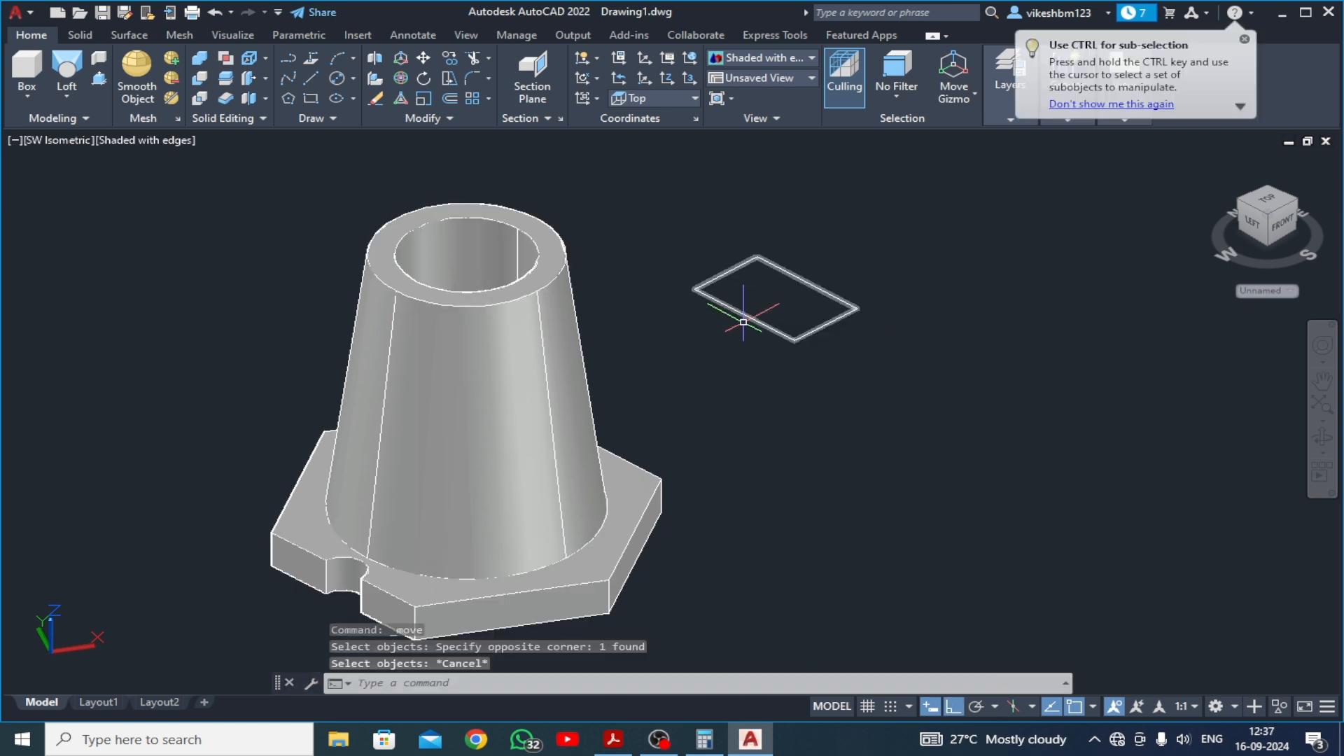
# Move the rectangle by the midpoint of its long edge to the quadrant of the bore's top circle
pyautogui.click(424, 58)
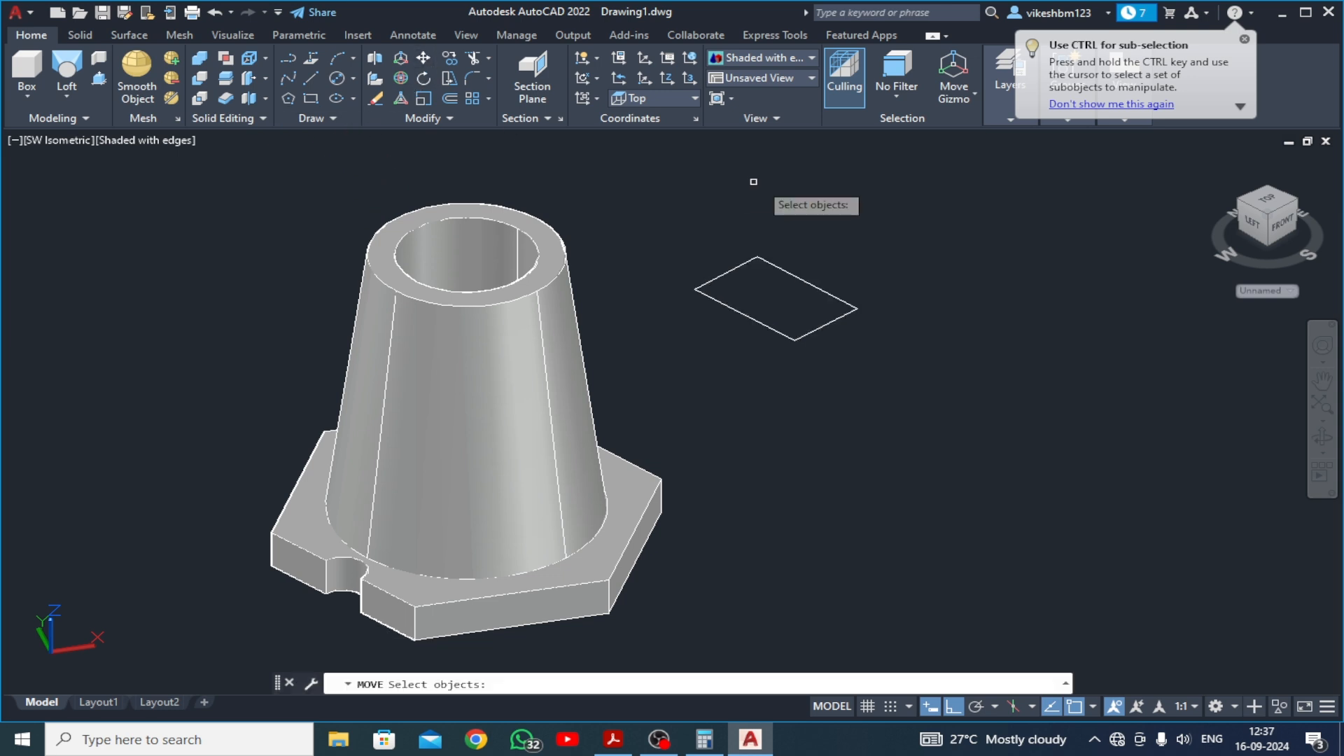
pyautogui.click(805, 216)
pyautogui.click(681, 358)
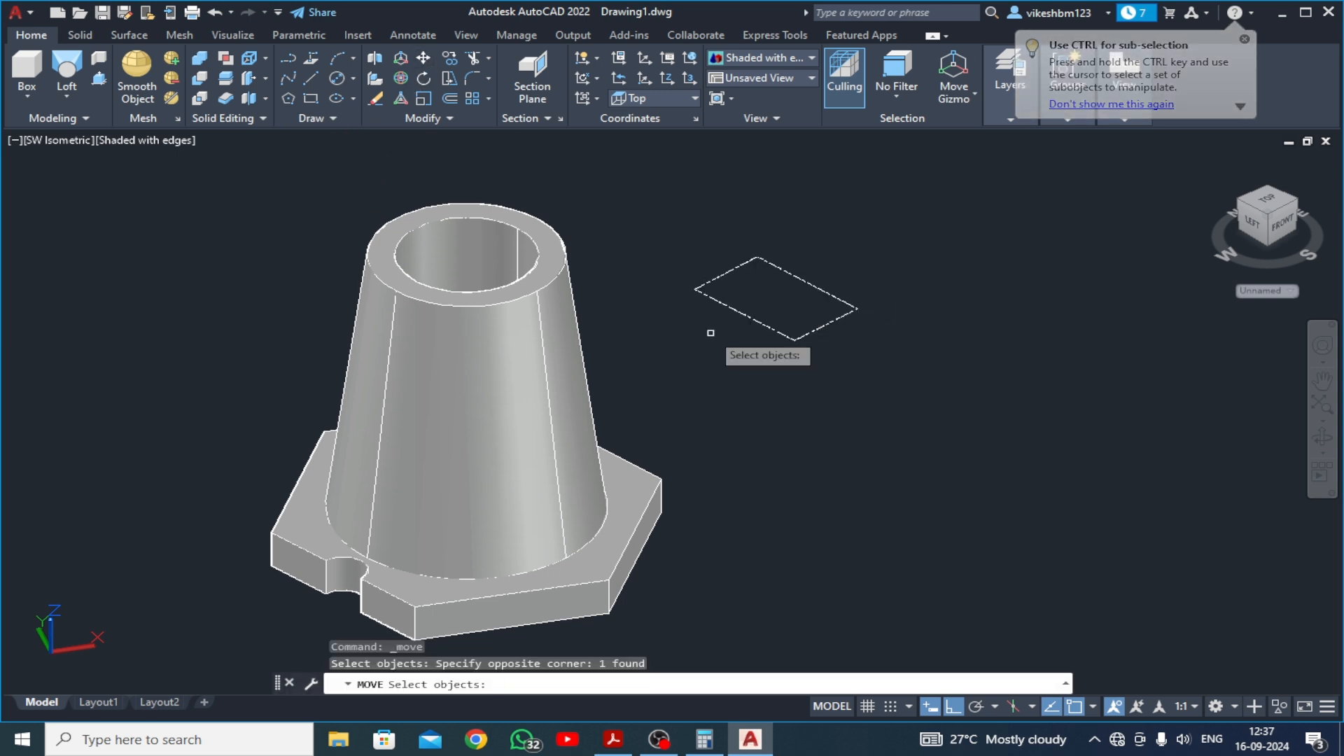
pyautogui.press('Return')
pyautogui.click(761, 298)
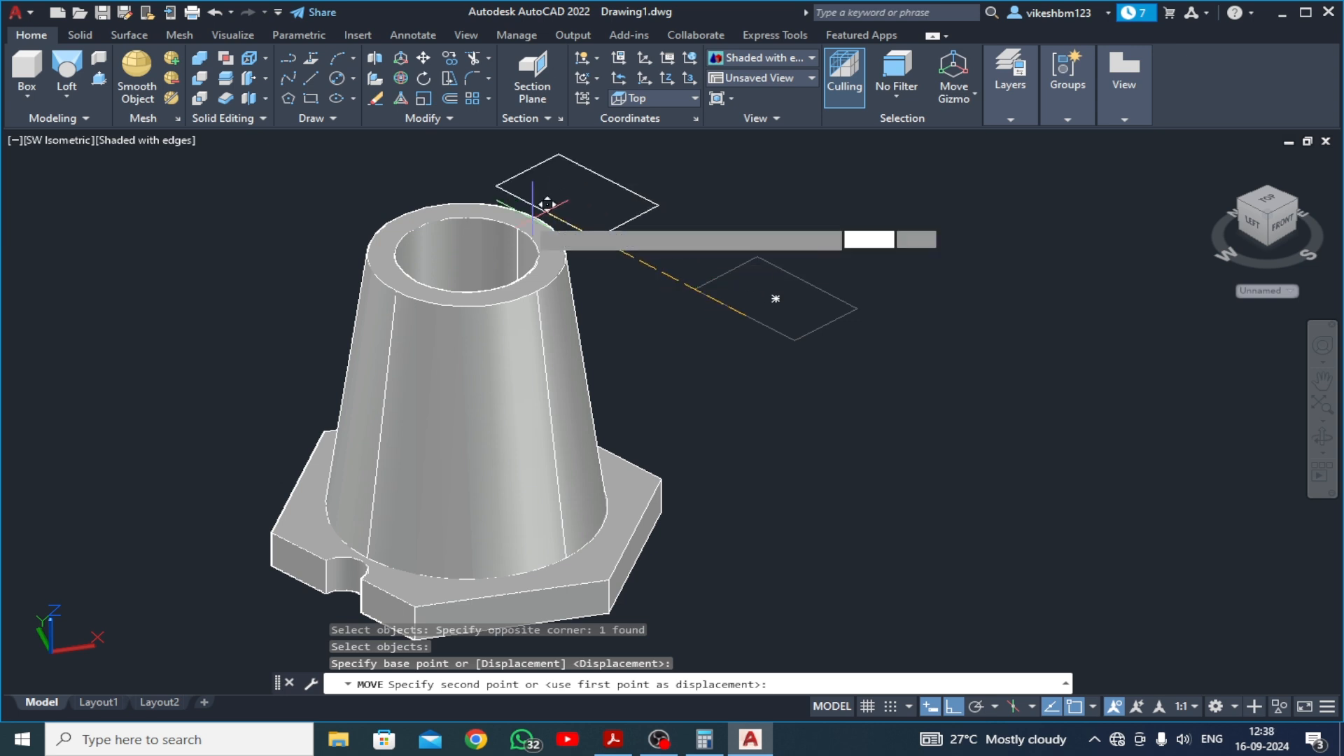
pyautogui.click(516, 231)
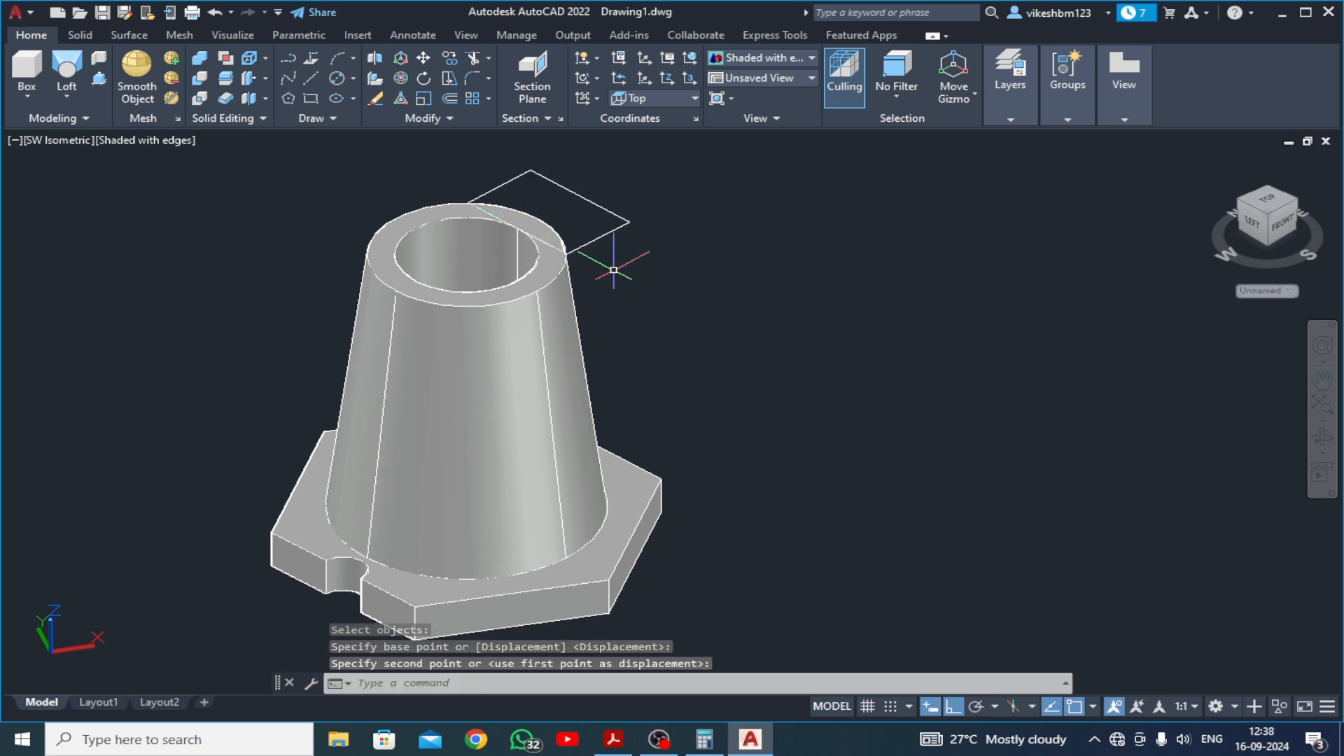
pyautogui.moveTo(631, 296); pyautogui.dragTo(632, 333, button='middle')
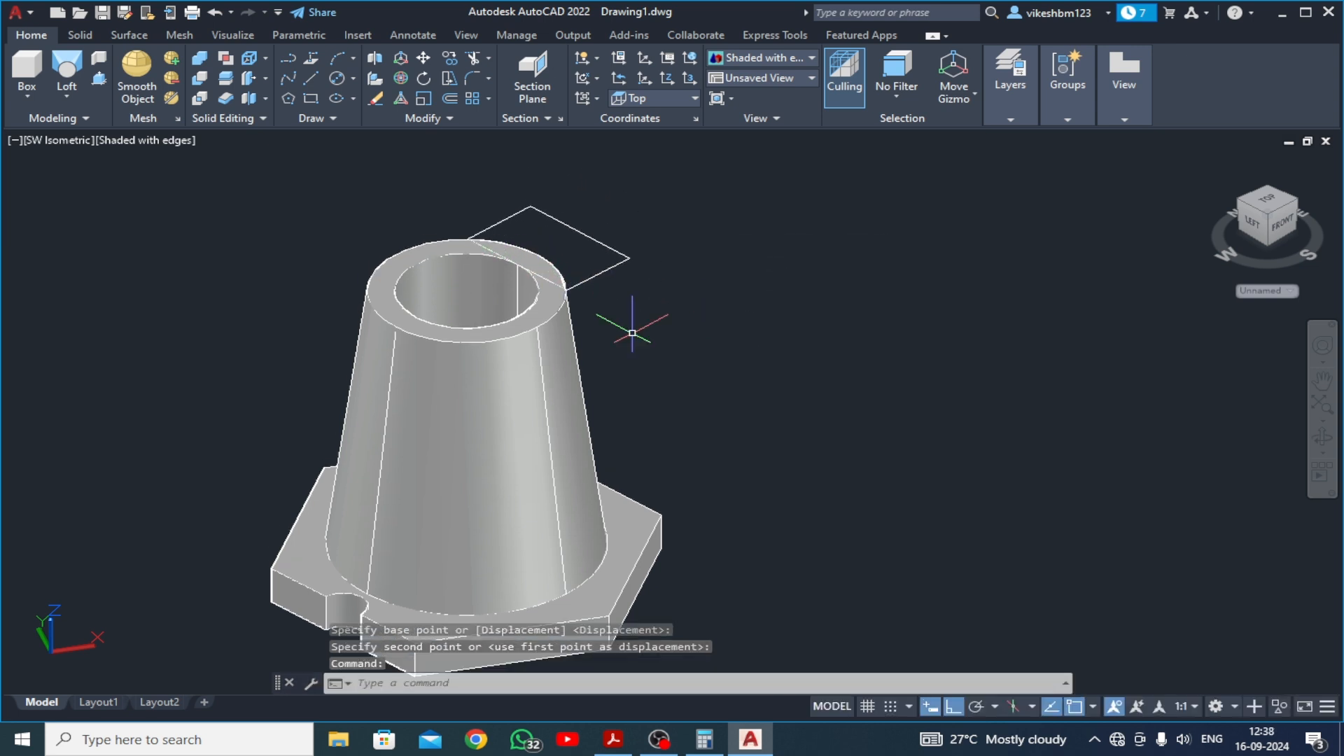
# Check the lug dimensions in the reference PDF, and presspull the rectangle 32 downward into a block
pyautogui.click(613, 740)
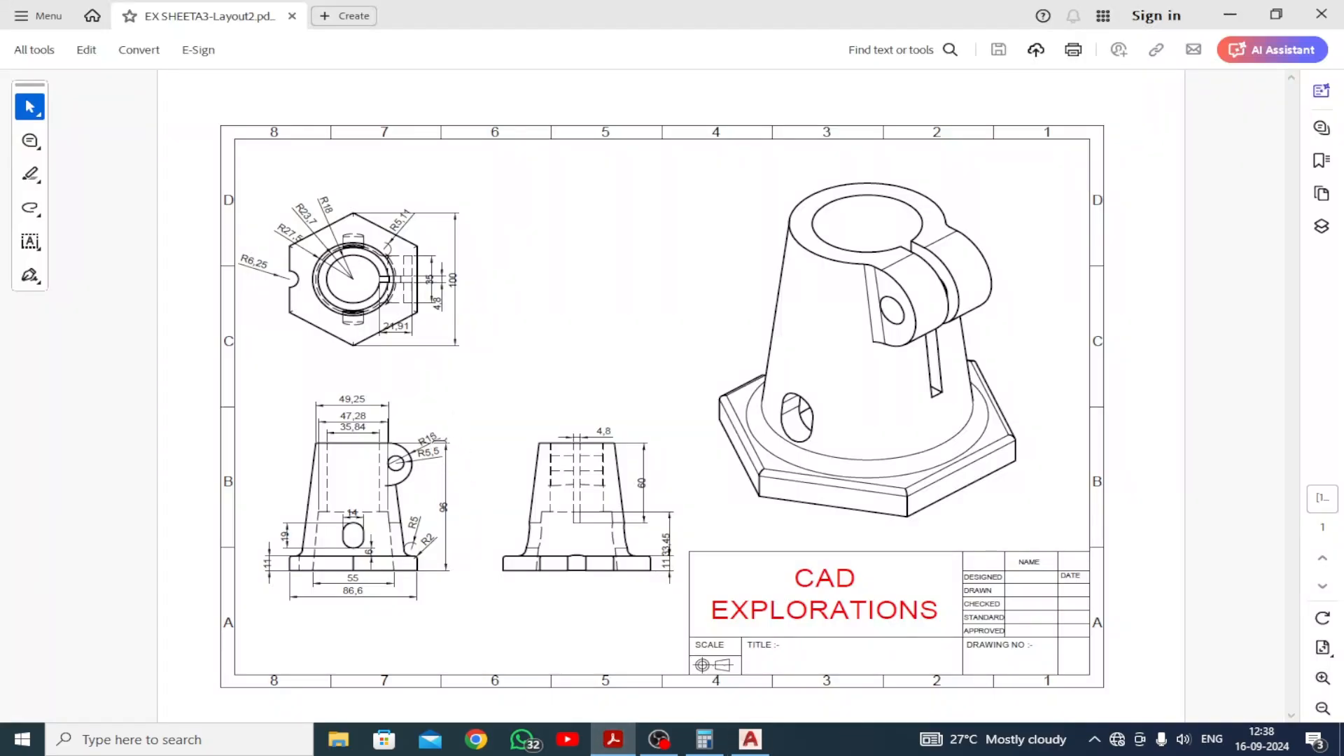
pyautogui.click(736, 735)
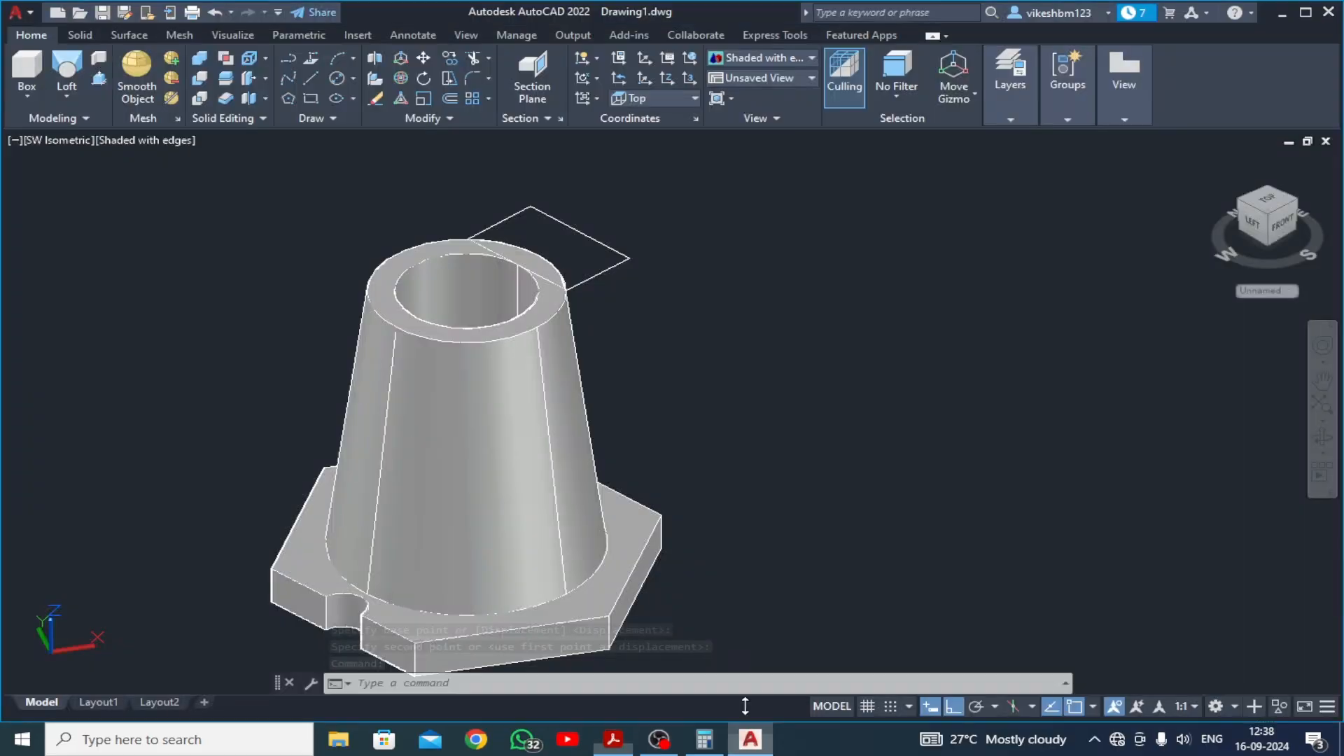
pyautogui.click(99, 78)
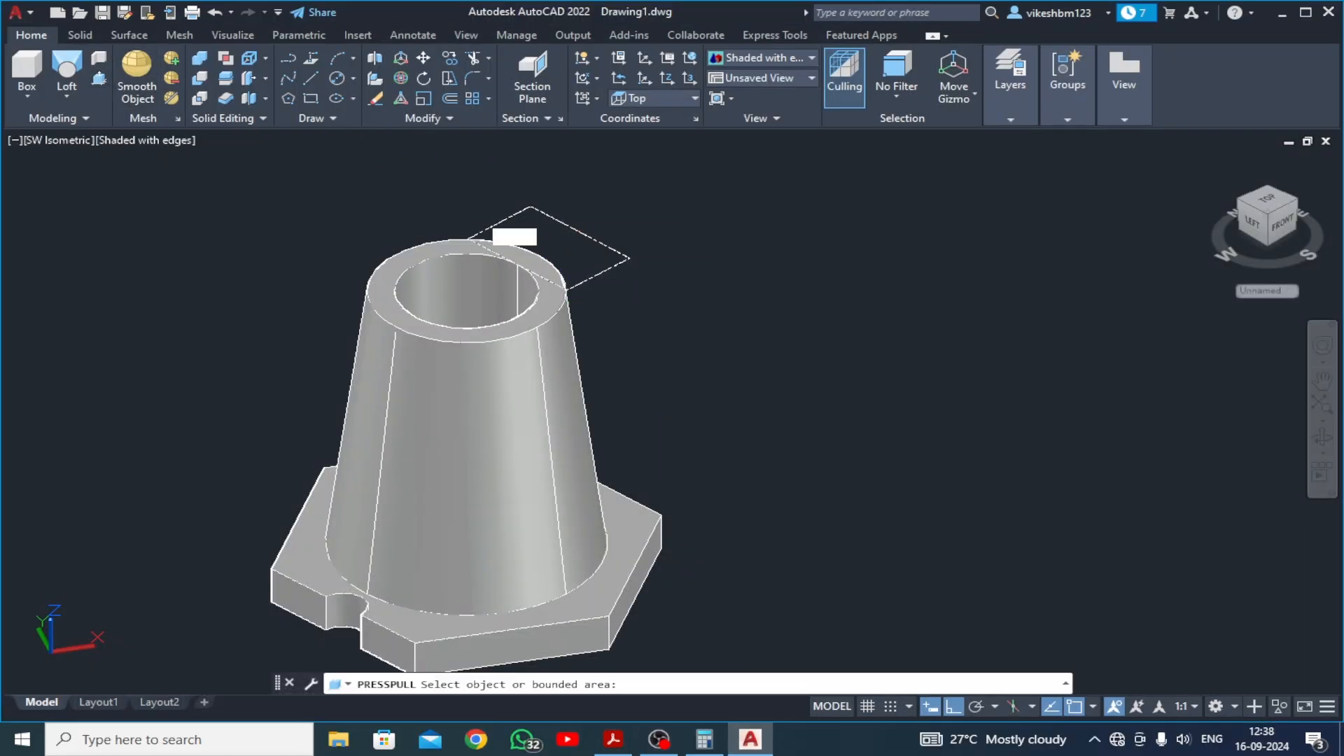
pyautogui.click(548, 248)
pyautogui.write('3')
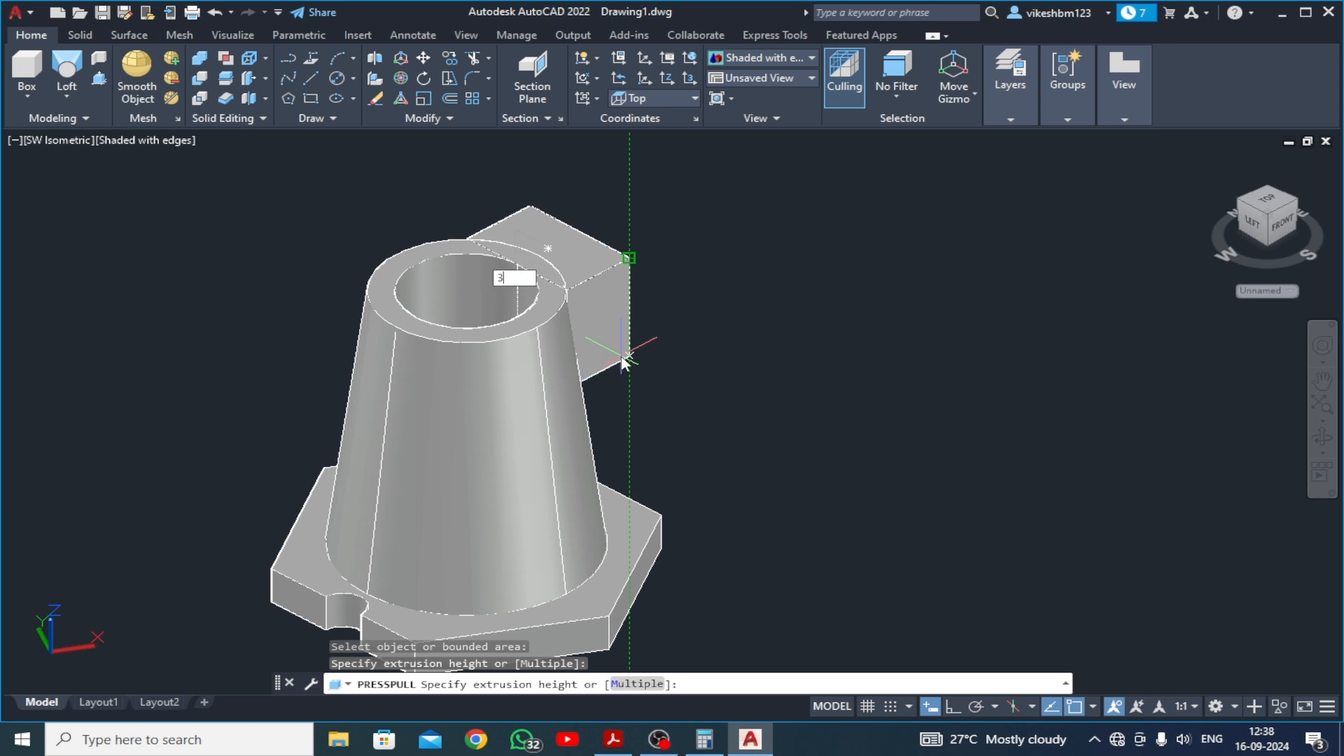
pyautogui.write('2')
pyautogui.press('Return')
pyautogui.press('Return')
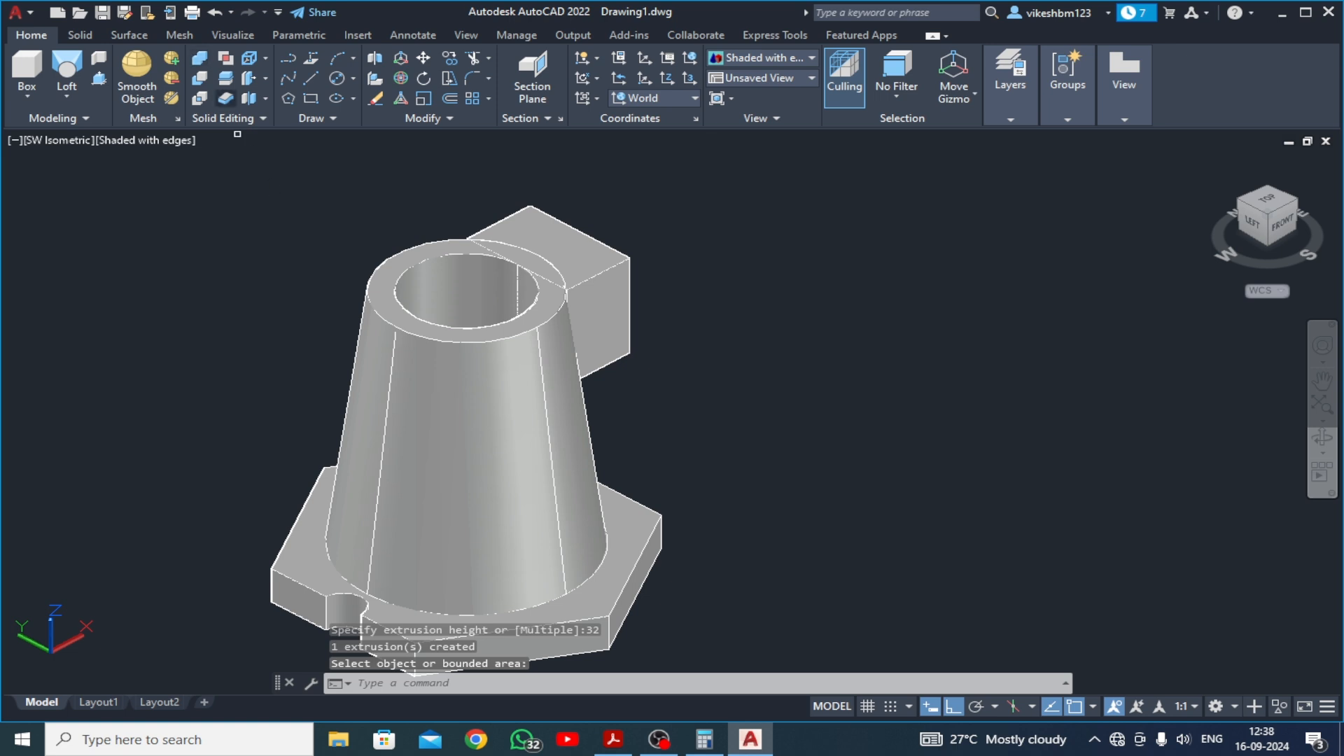
# Union the tapered body and the lug block into one solid
pyautogui.click(200, 58)
pyautogui.click(448, 340)
pyautogui.click(576, 260)
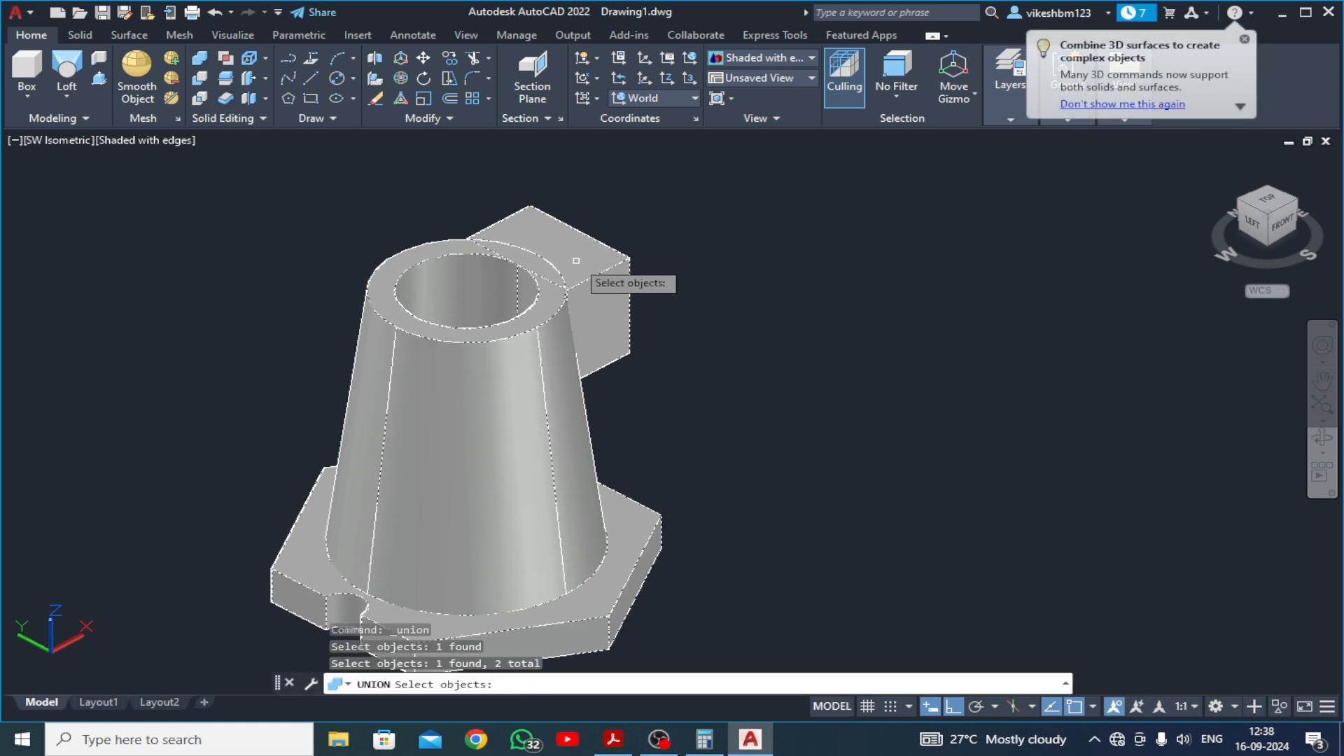
pyautogui.press('Return')
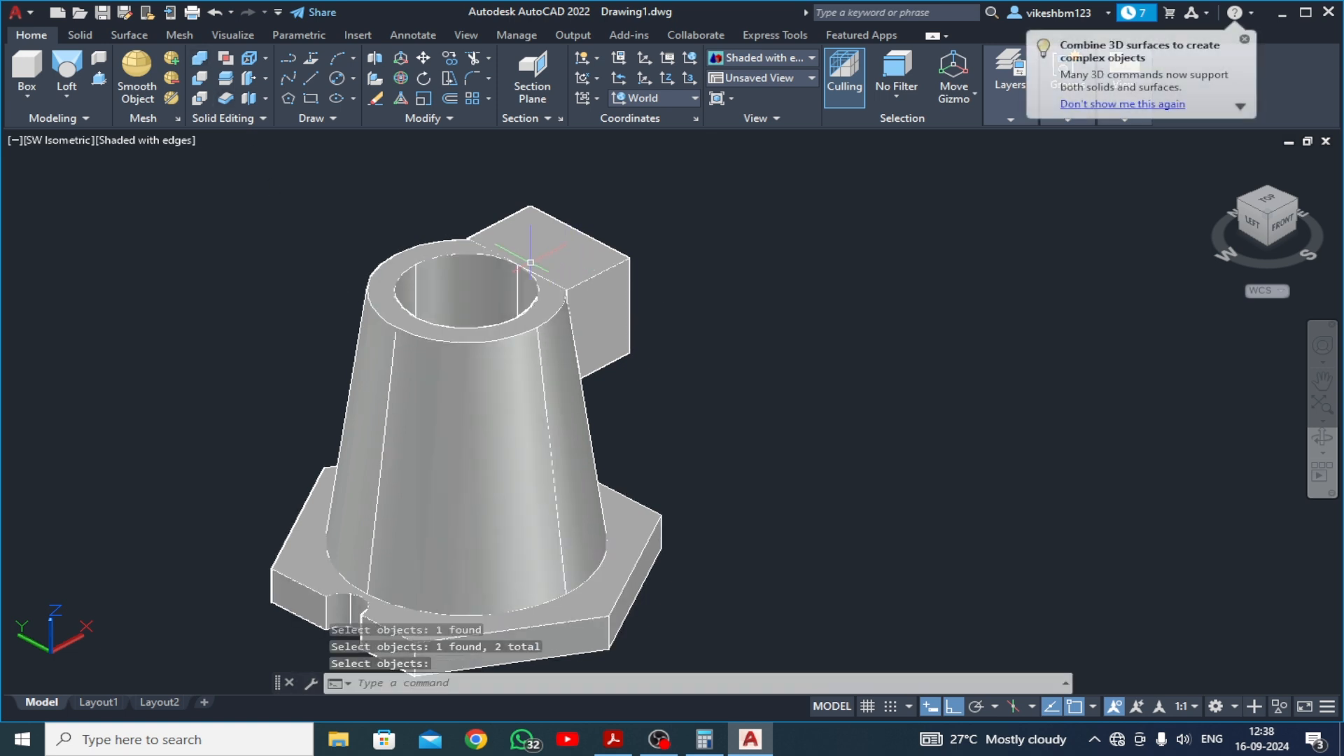
pyautogui.click(81, 34)
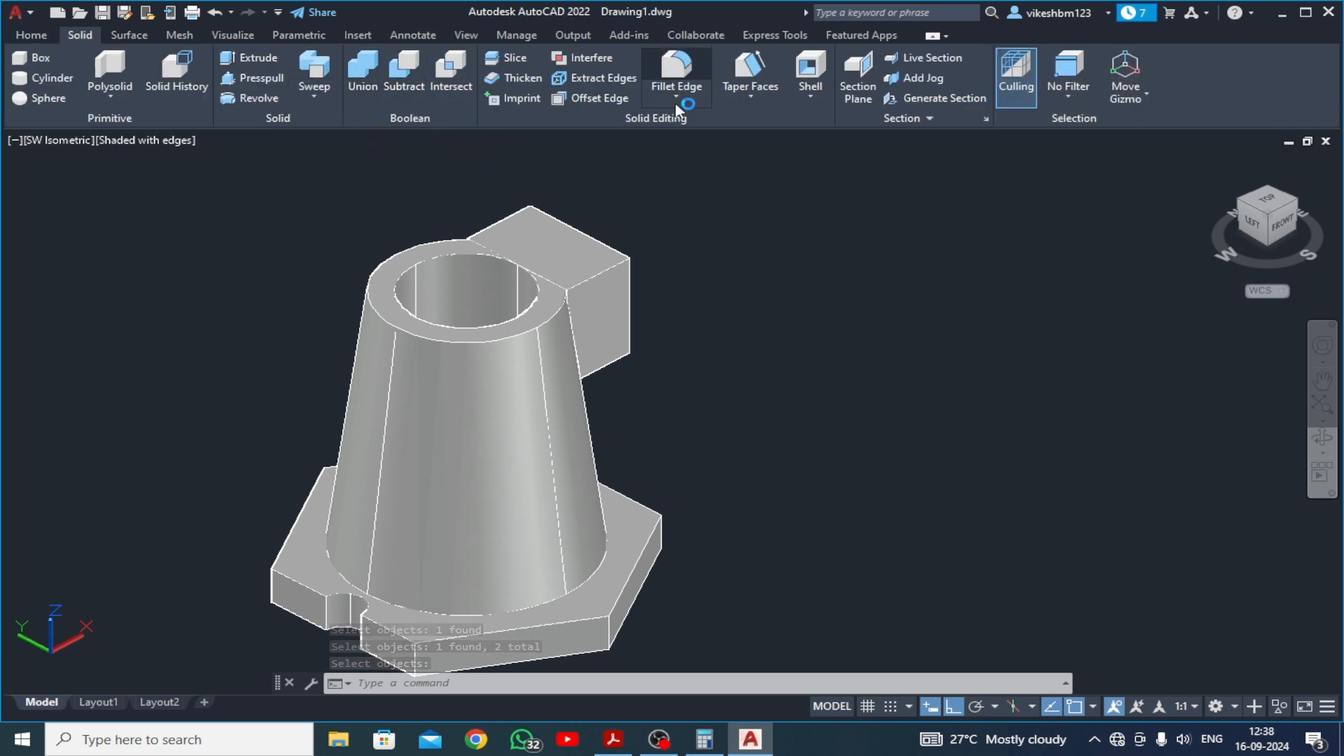
pyautogui.click(676, 84)
pyautogui.write('r')
pyautogui.press('Return')
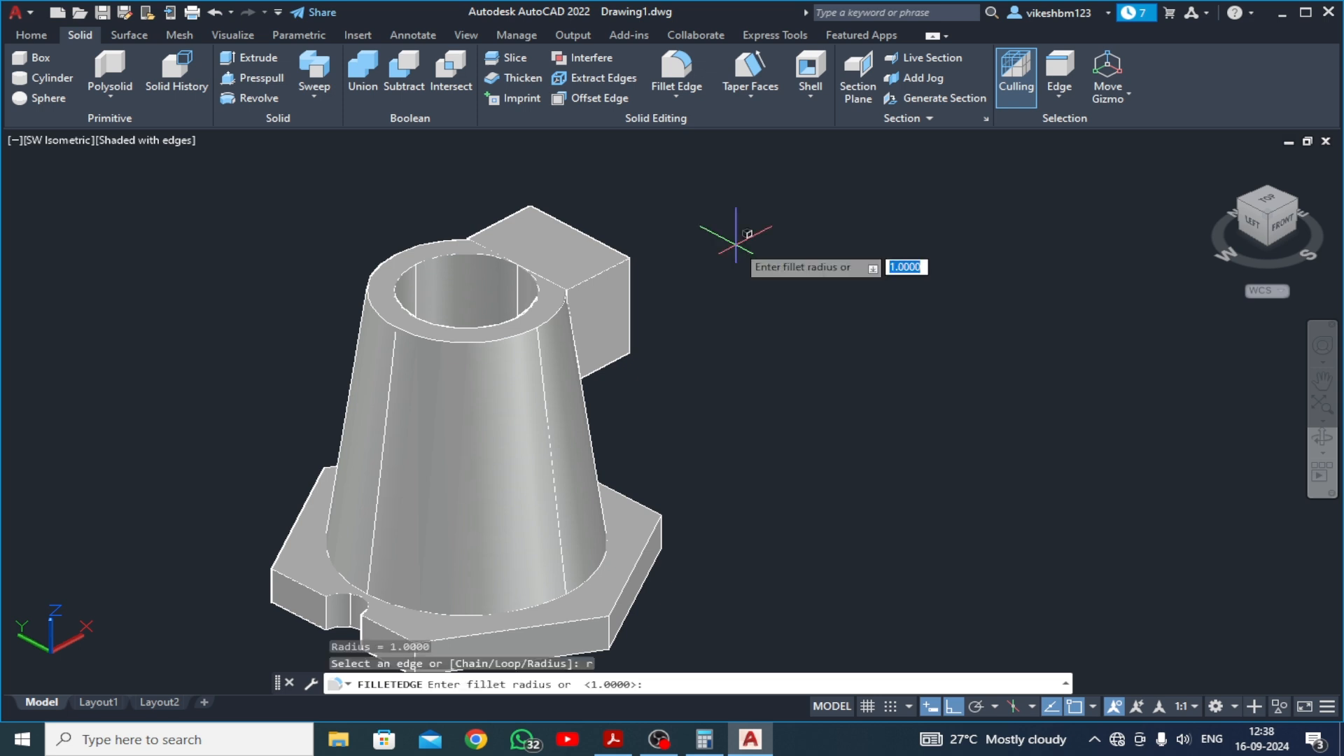
pyautogui.press('Return')
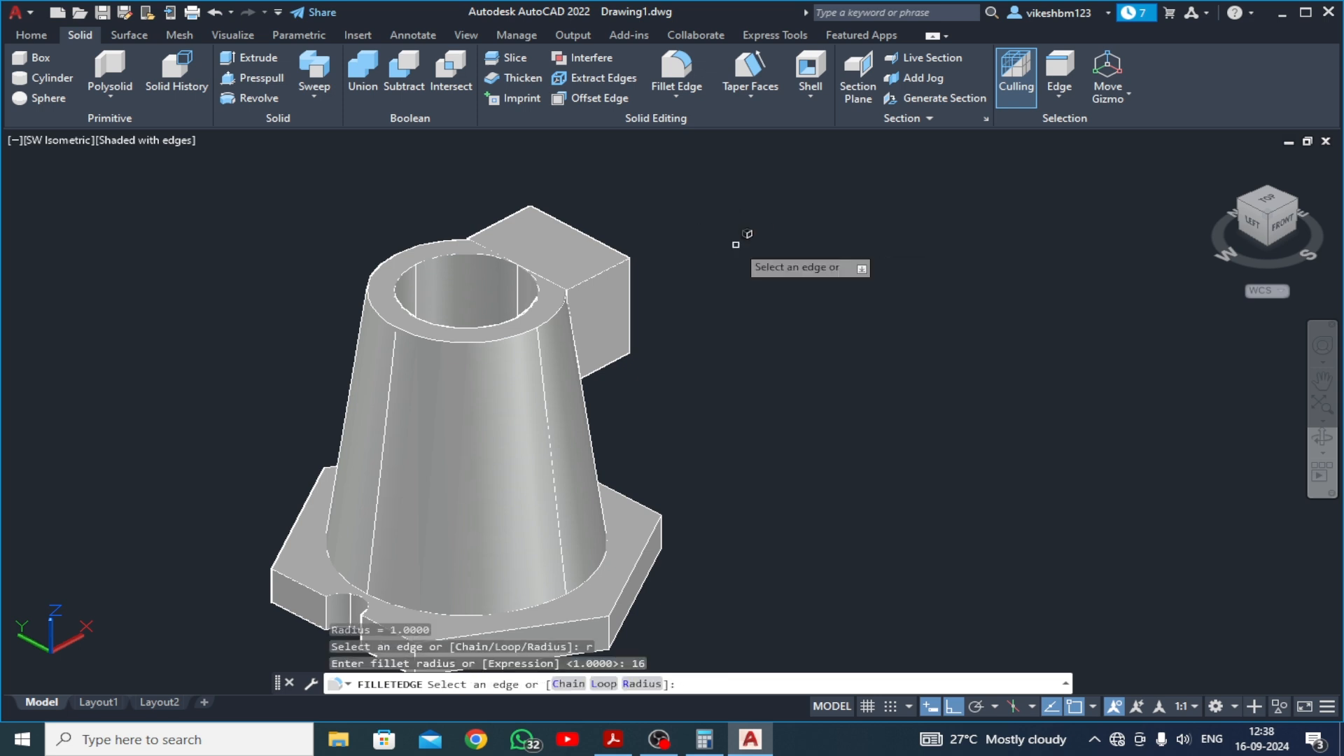
pyautogui.click(1322, 439)
pyautogui.moveTo(959, 446); pyautogui.dragTo(735, 441)
pyautogui.press('Escape')
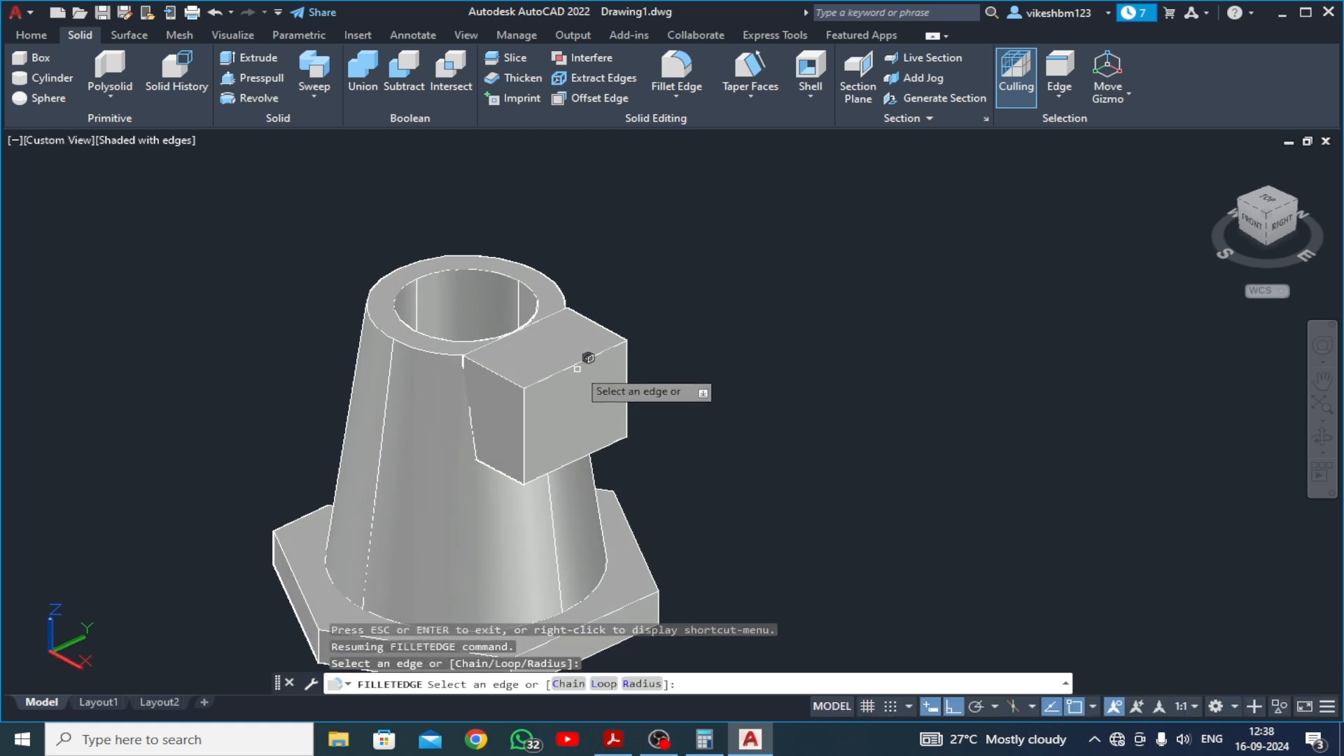
pyautogui.press('Escape')
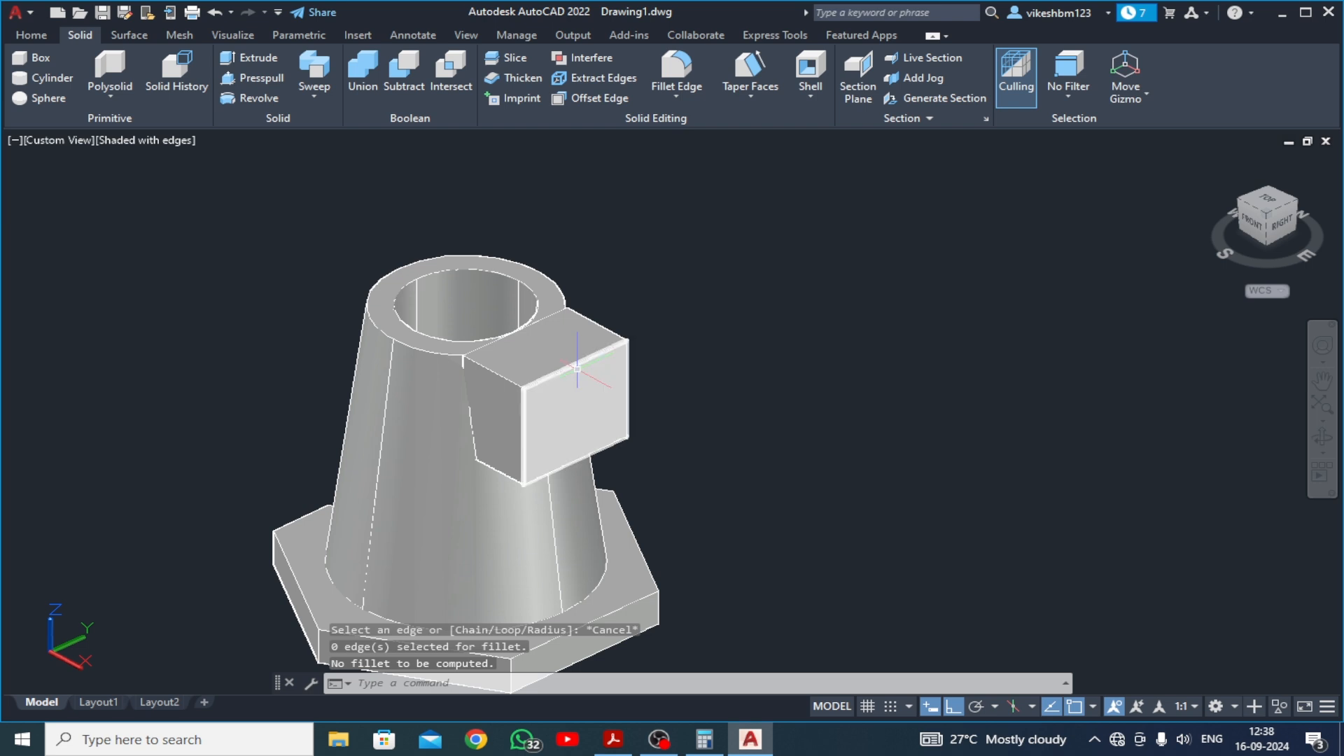
# Move the bracket solid along the Y axis, clear of the leftover 2D outlines beneath it
pyautogui.moveTo(577, 369); pyautogui.dragTo(625, 306, button='middle')
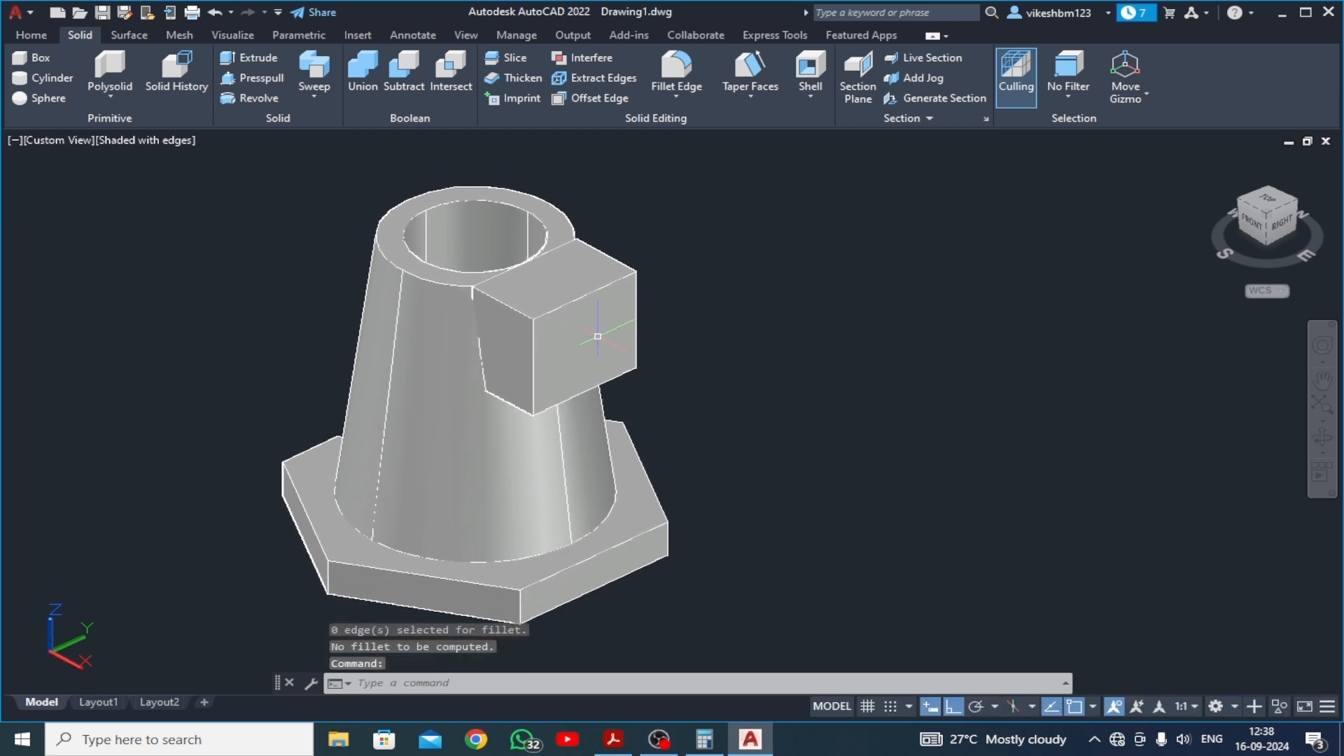
pyautogui.press('Return')
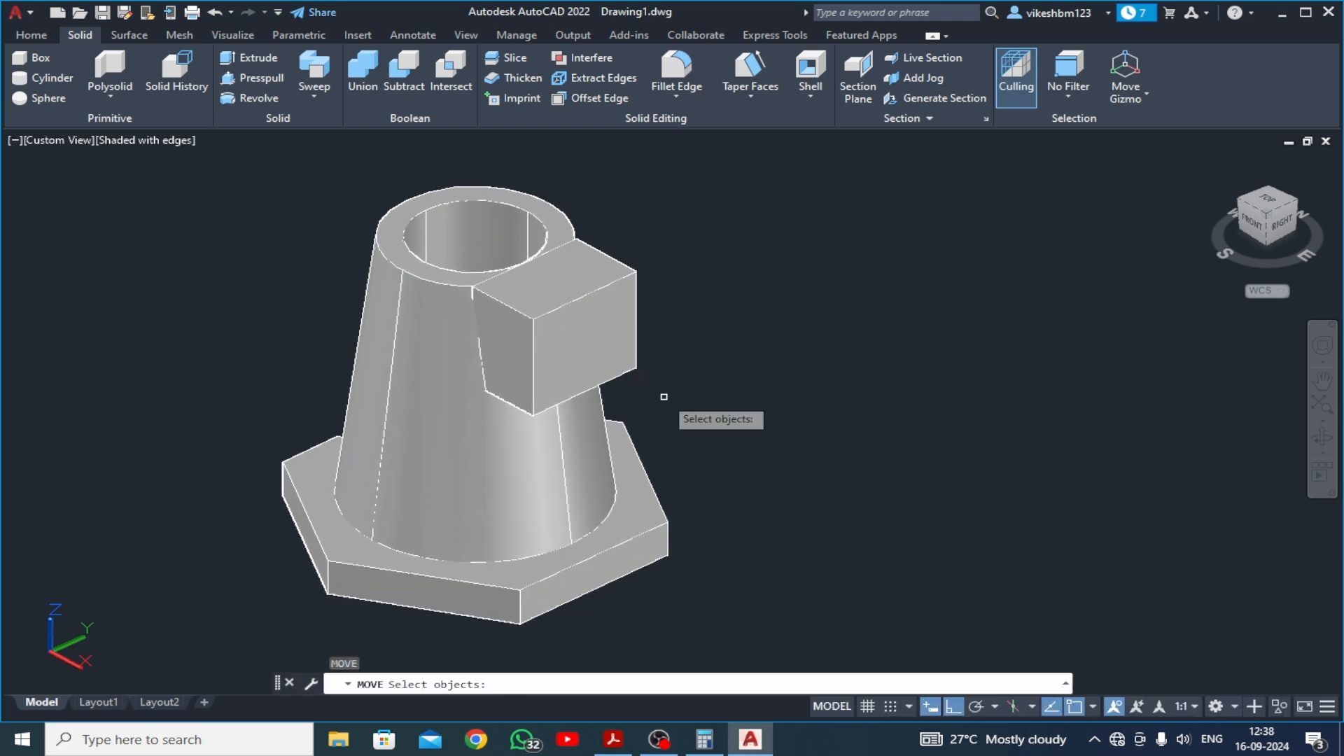
pyautogui.click(554, 443)
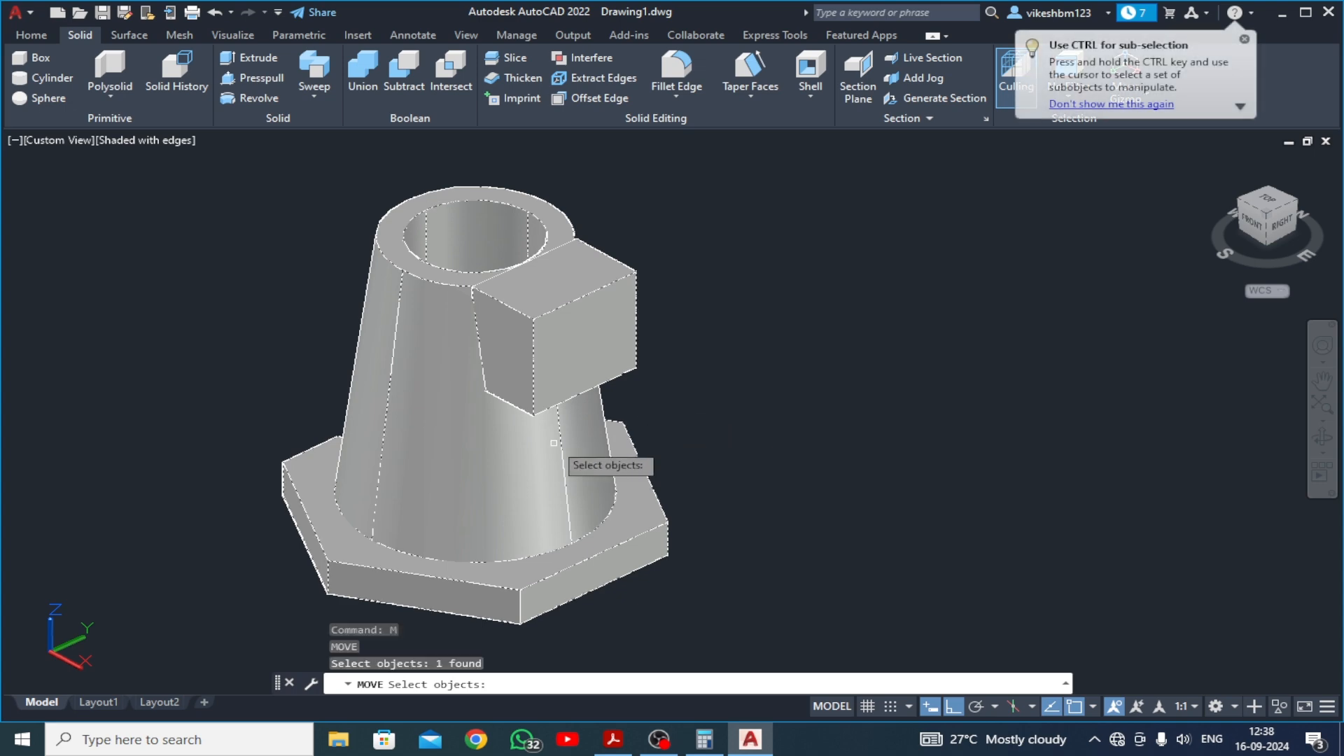
pyautogui.press('Return')
pyautogui.click(619, 592)
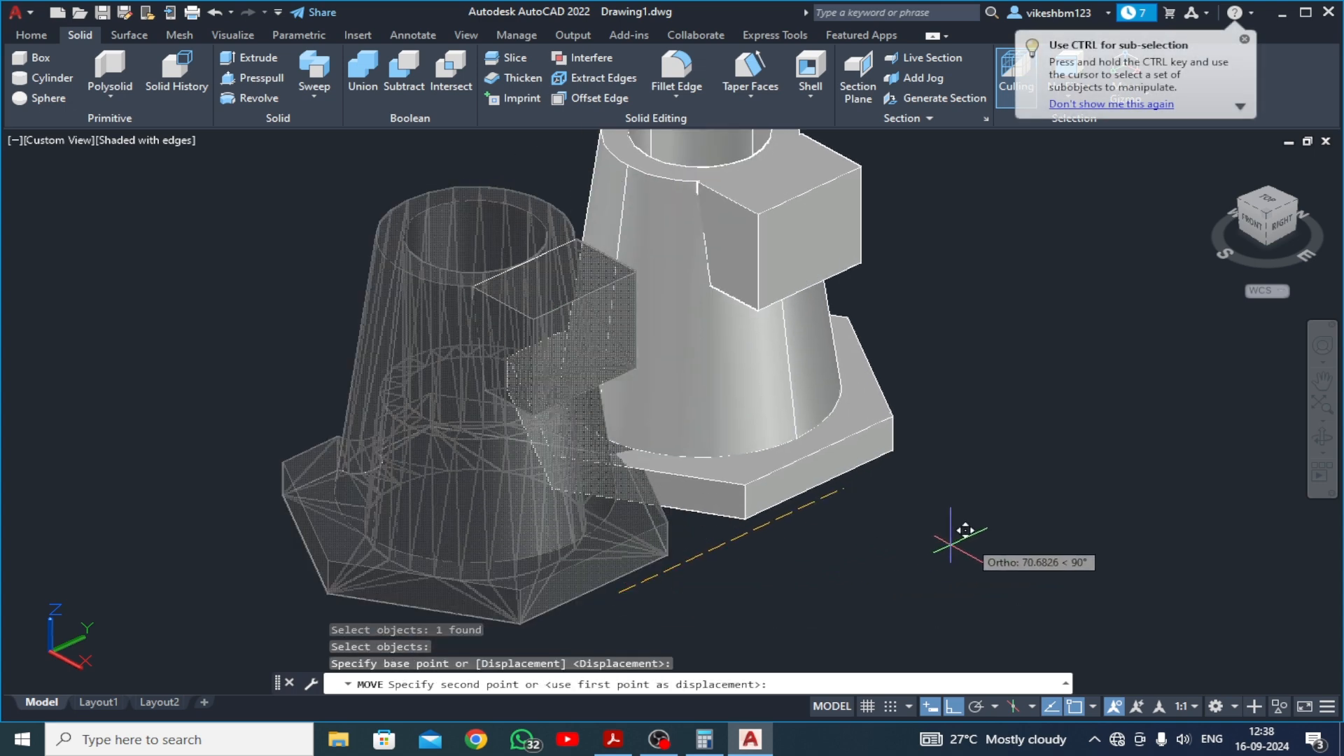
pyautogui.click(1224, 456)
# Erase the leftover hexagon, notch and rectangle outlines beside the bracket solid
pyautogui.moveTo(945, 493); pyautogui.dragTo(829, 495, button='middle')
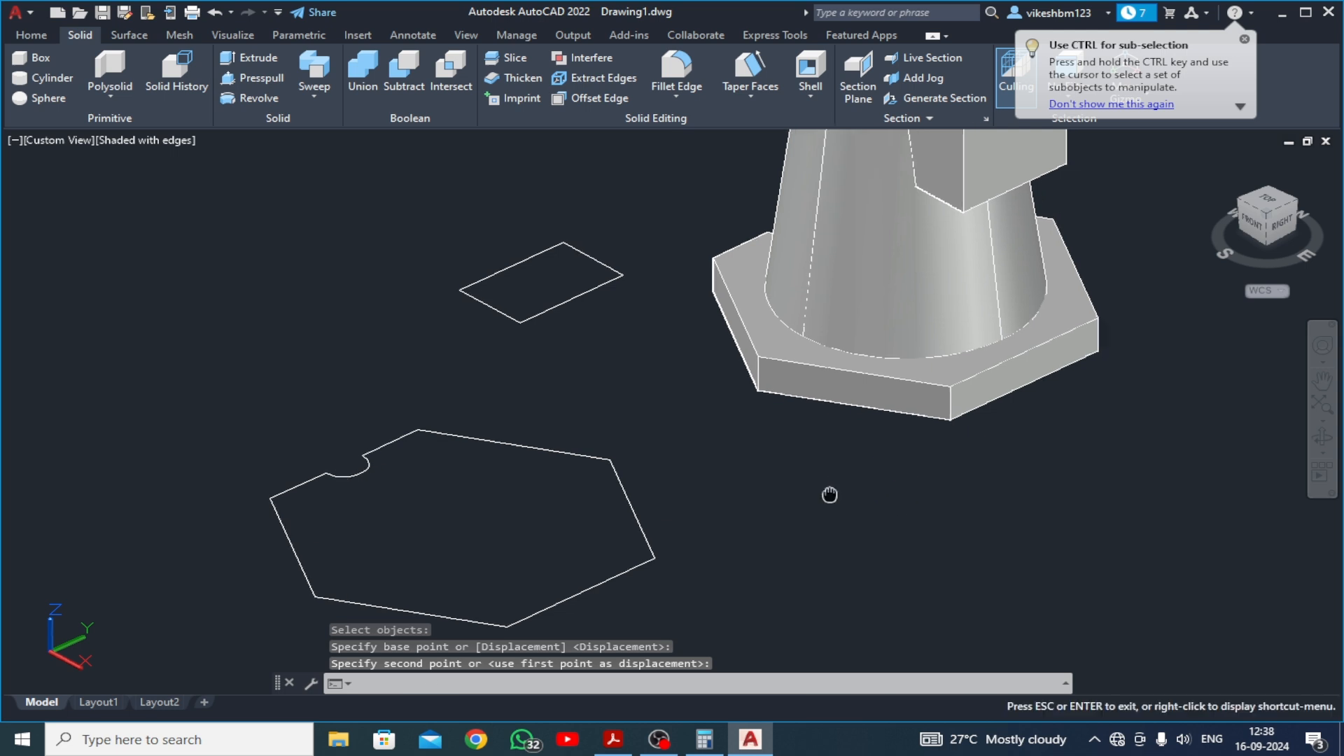
pyautogui.click(642, 196)
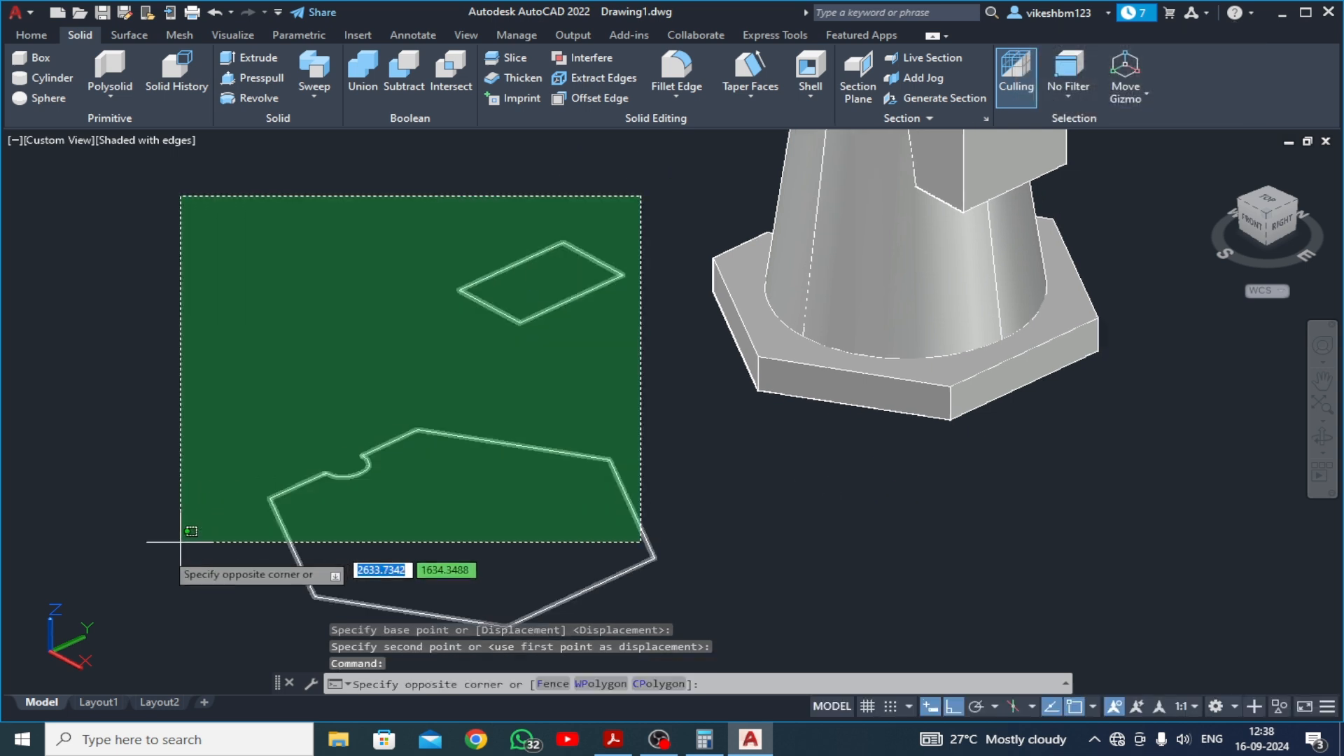
pyautogui.click(169, 617)
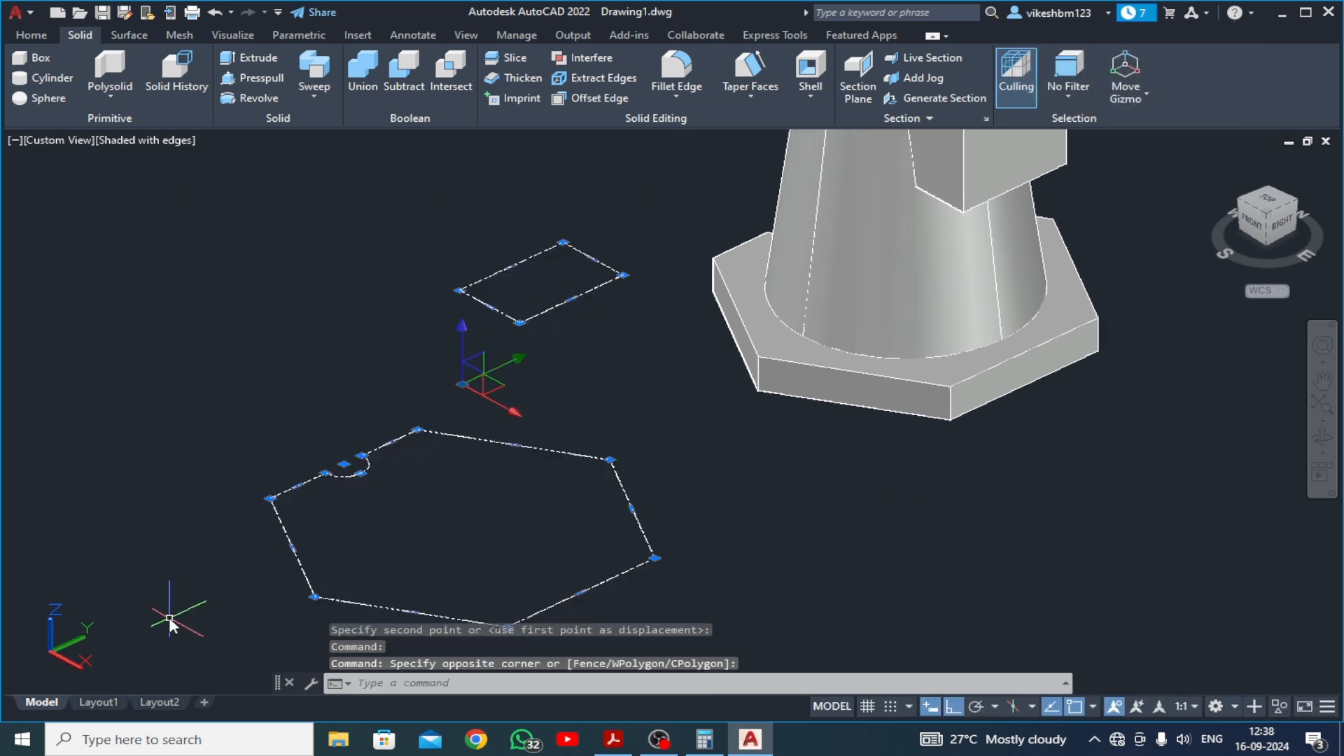
pyautogui.write('e')
pyautogui.press('Return')
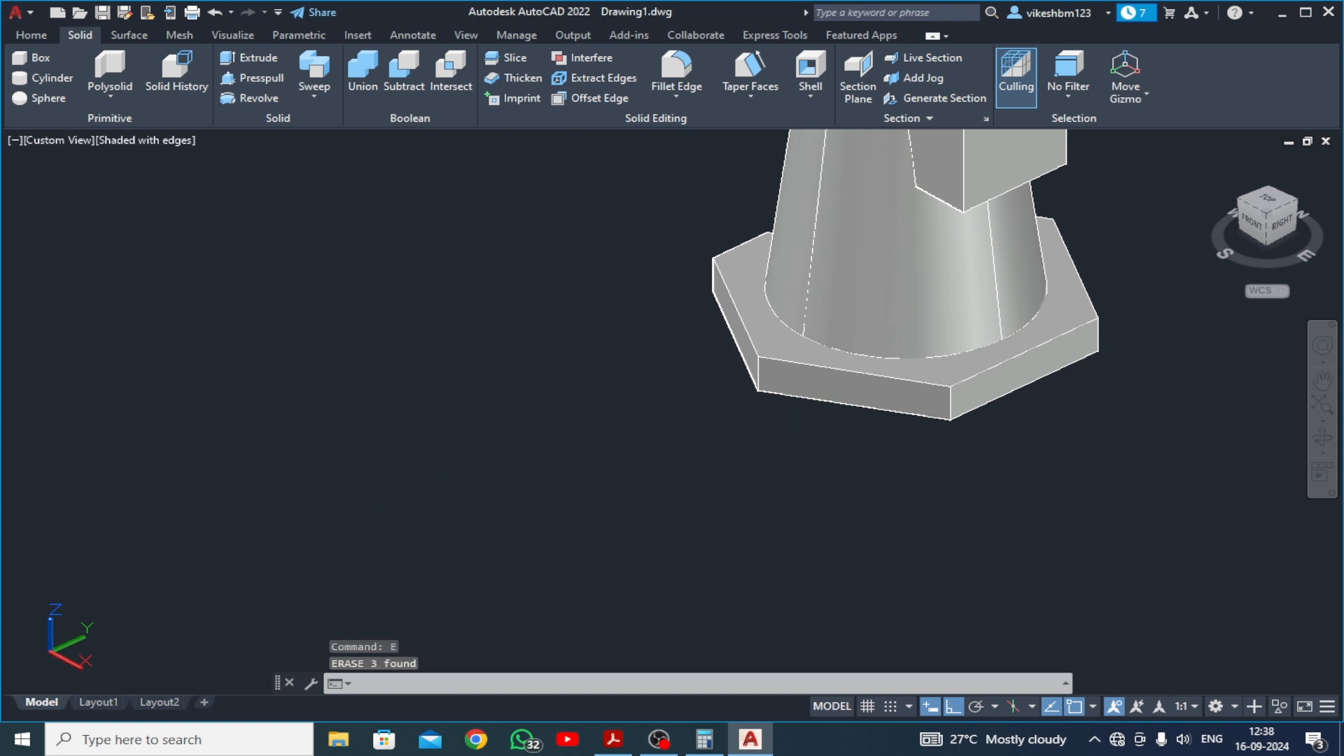
pyautogui.scroll(-2, 543, 588)
pyautogui.moveTo(813, 392); pyautogui.dragTo(543, 588, button='middle')
pyautogui.scroll(3, 572, 468)
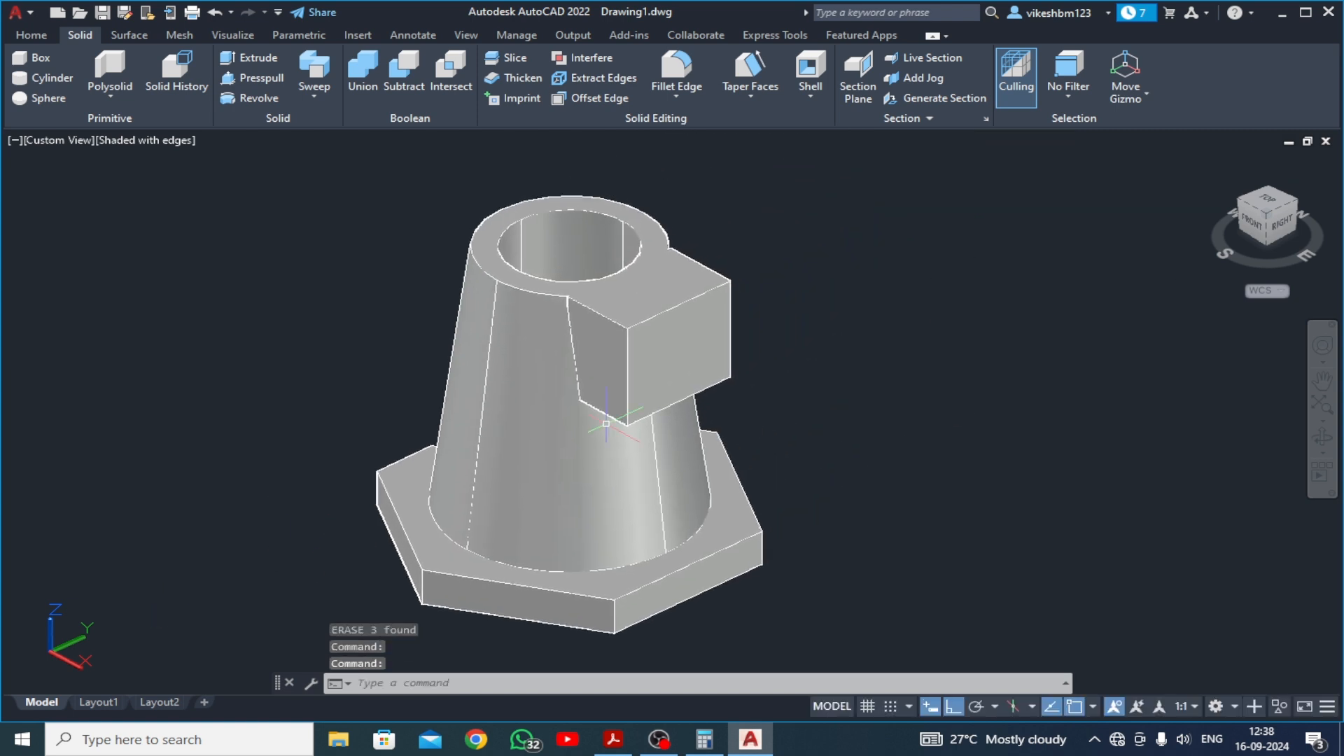
# Fillet the upper and lower outer edges of the lug block with a radius of 16
pyautogui.click(676, 70)
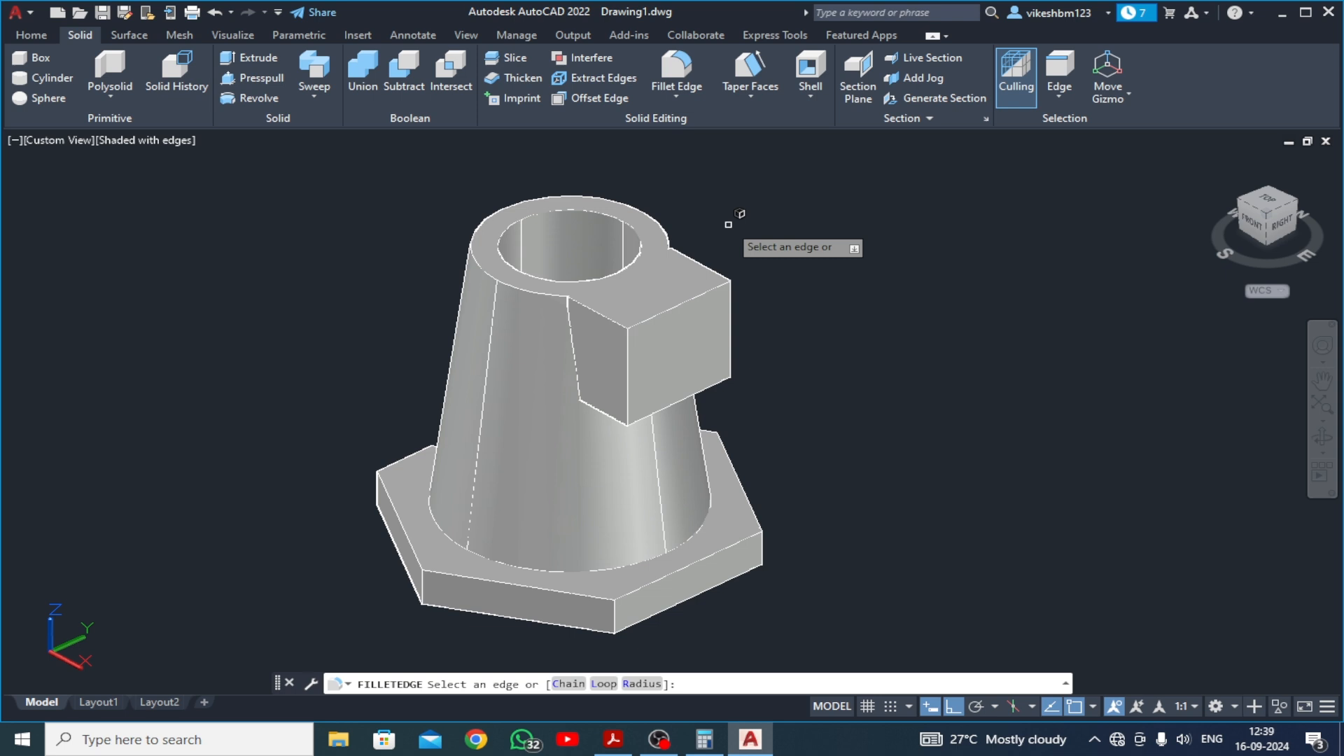
pyautogui.press('Return')
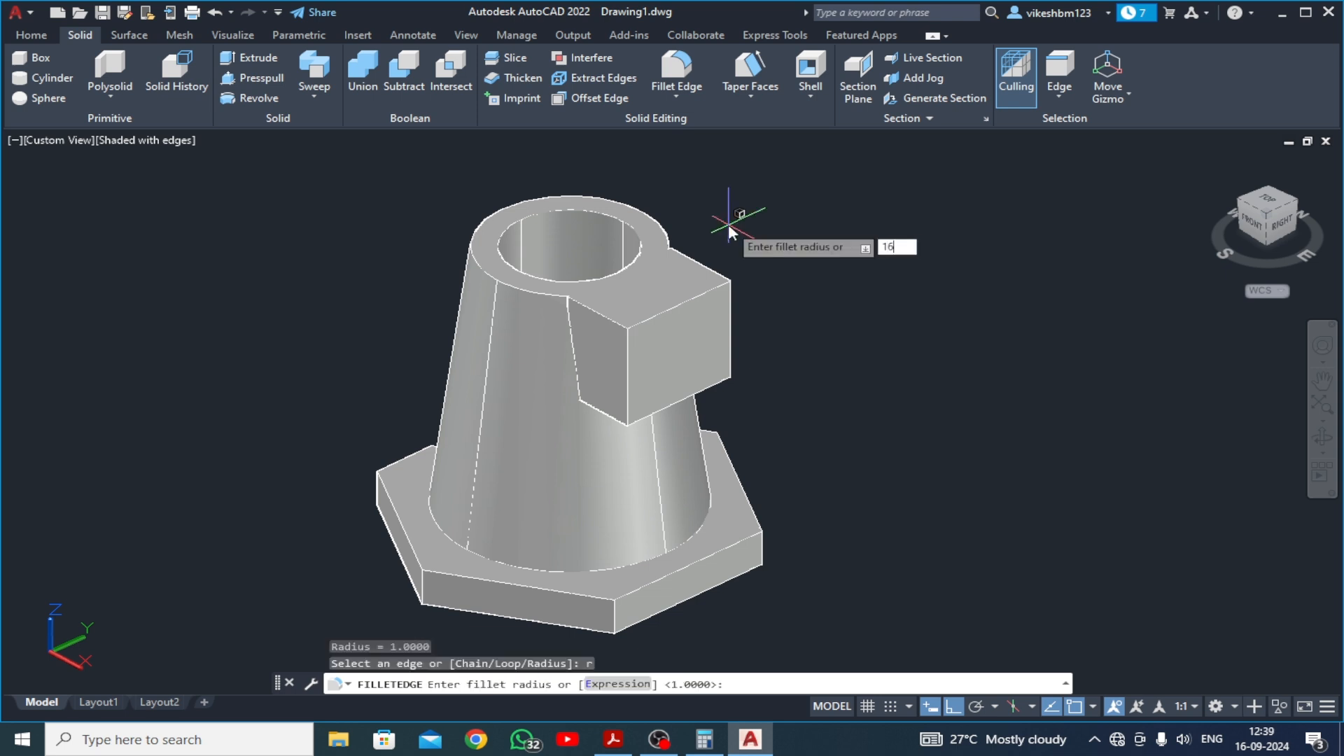
pyautogui.press('Return')
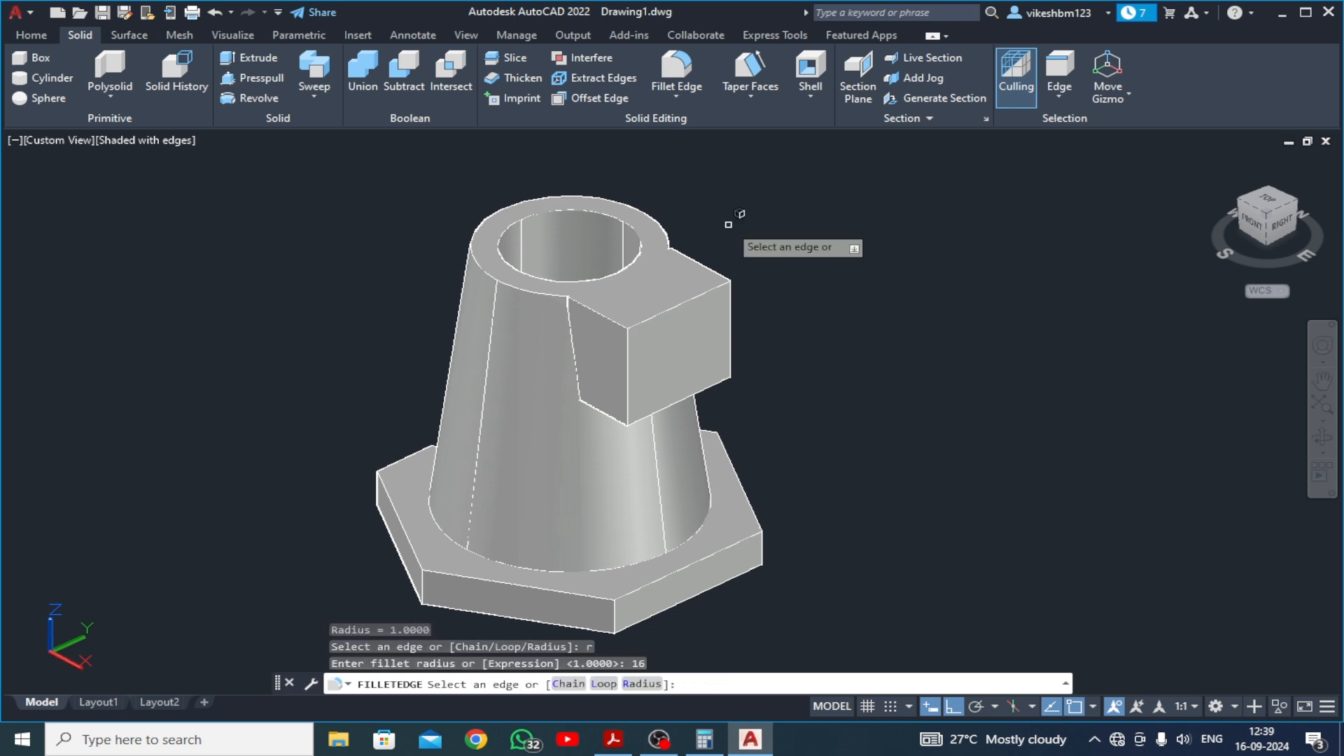
pyautogui.click(675, 308)
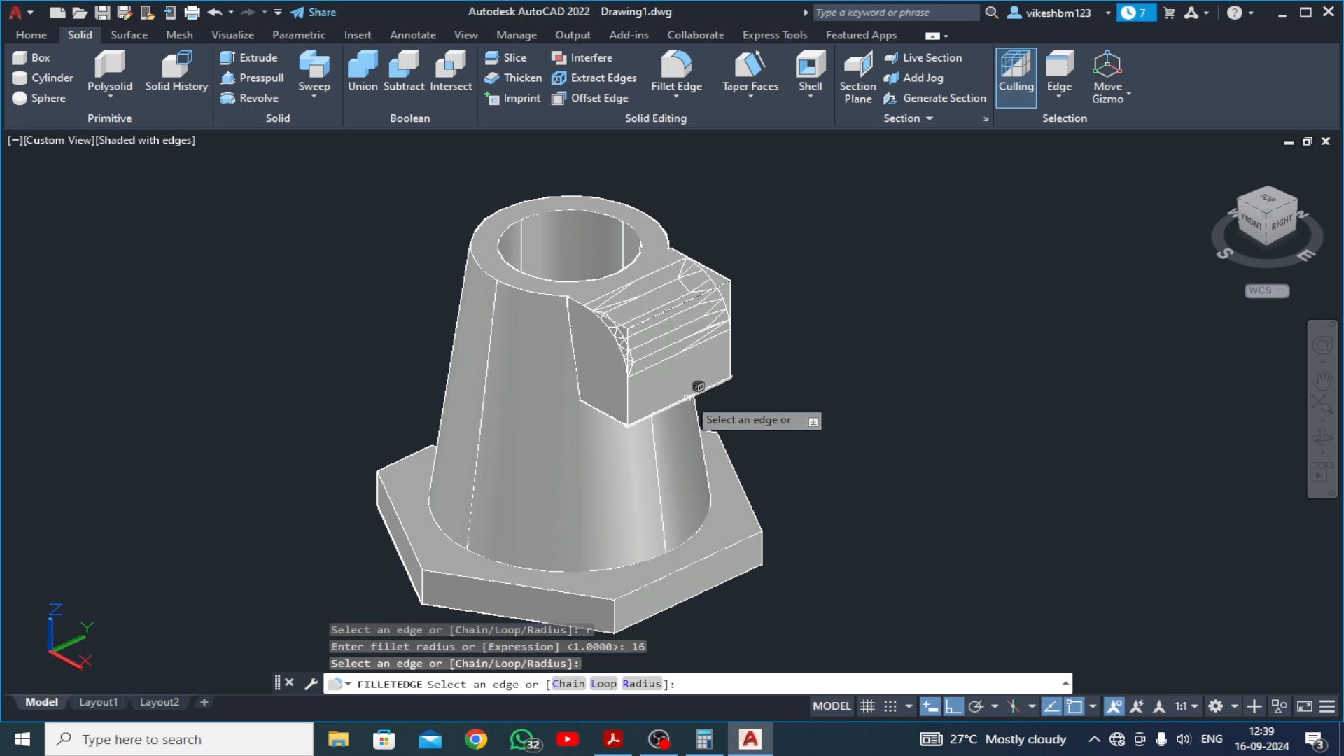
pyautogui.press('Return')
pyautogui.press('Return')
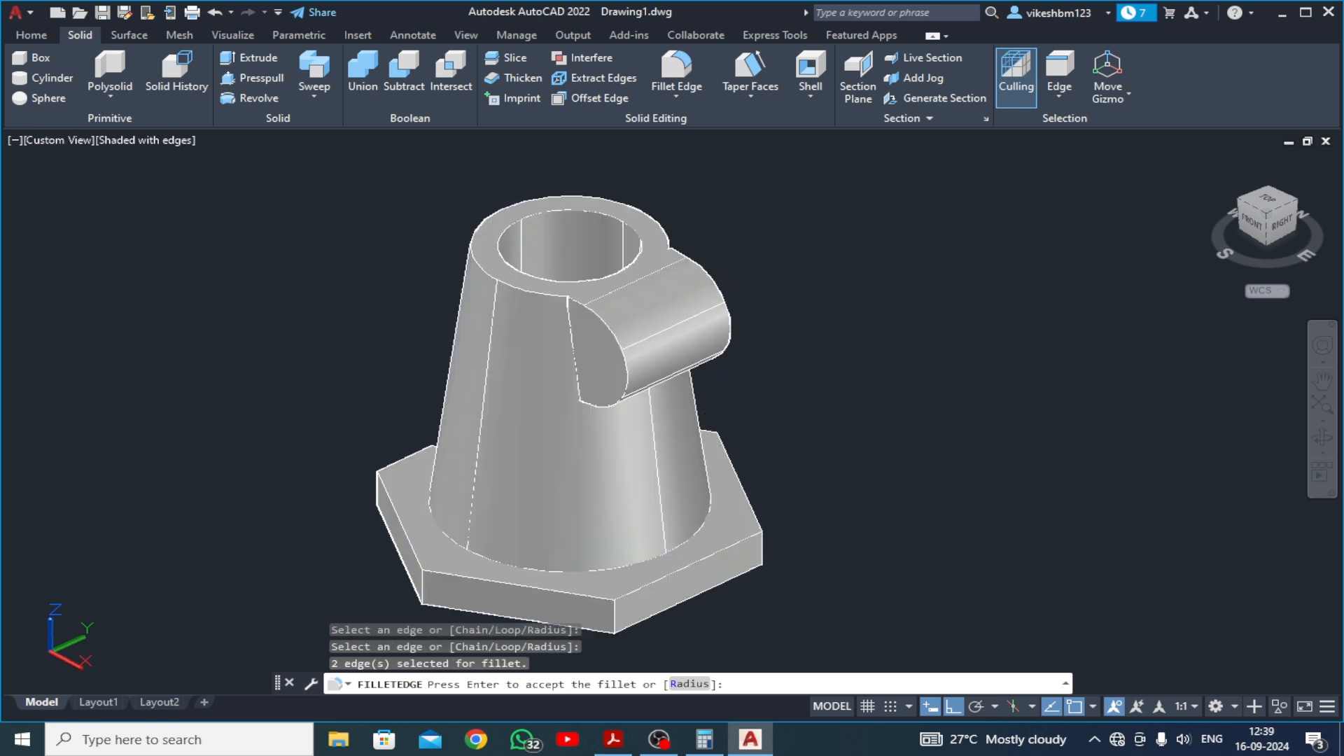
# Check the lug hole in the reference PDF, and switch the model to the SW Isometric view
pyautogui.click(52, 35)
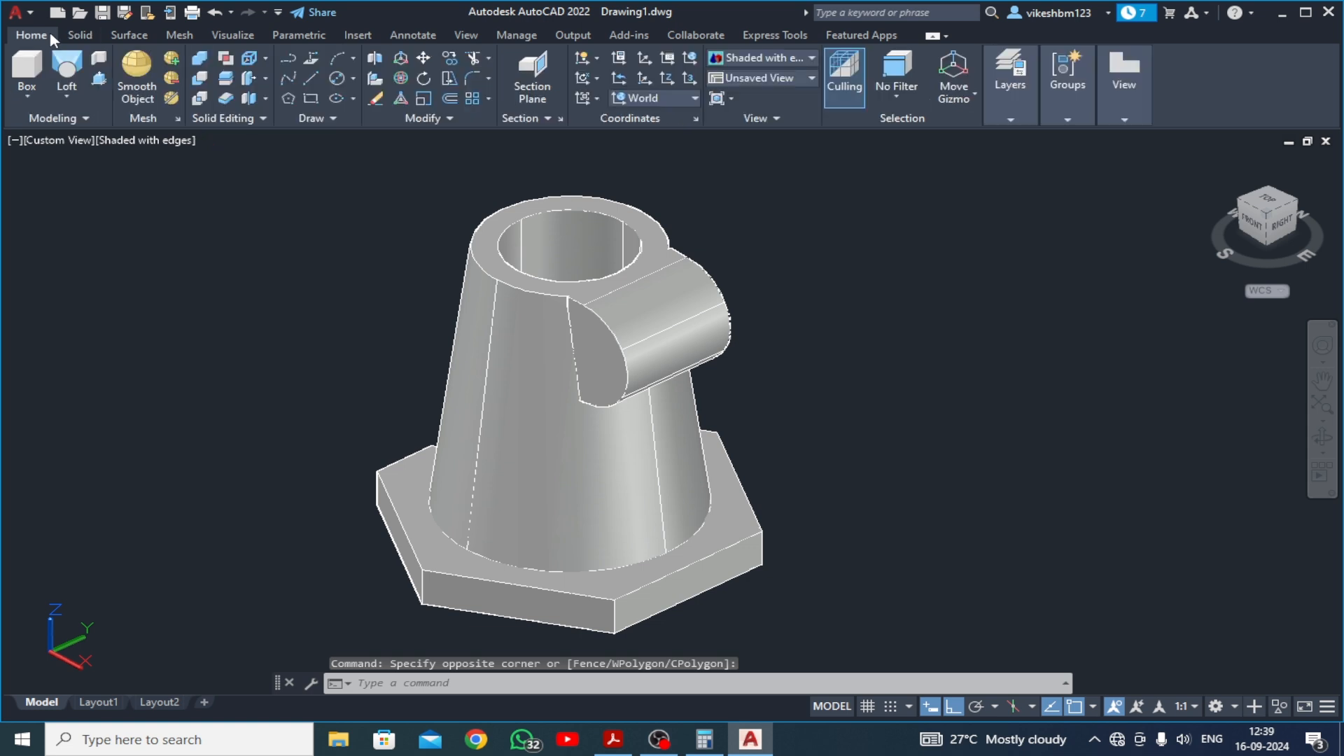
pyautogui.moveTo(563, 403); pyautogui.dragTo(615, 354, button='middle')
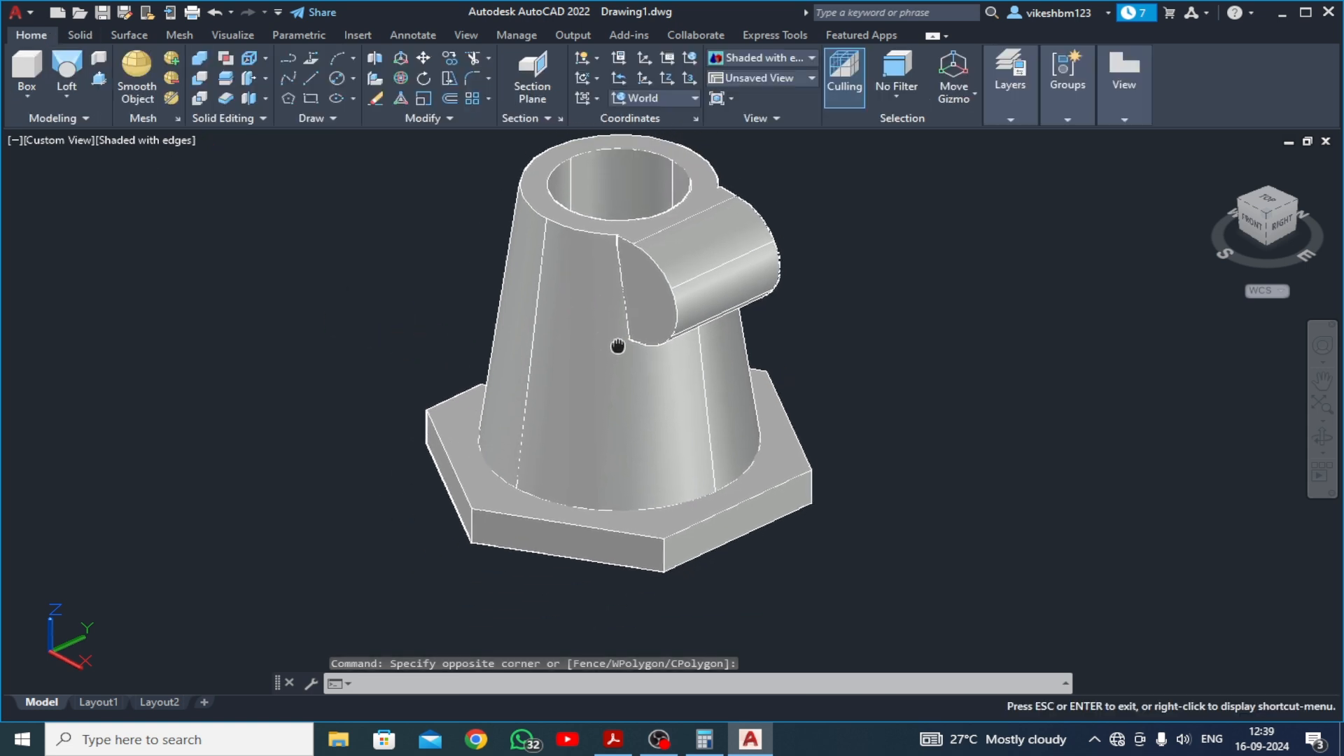
pyautogui.click(613, 740)
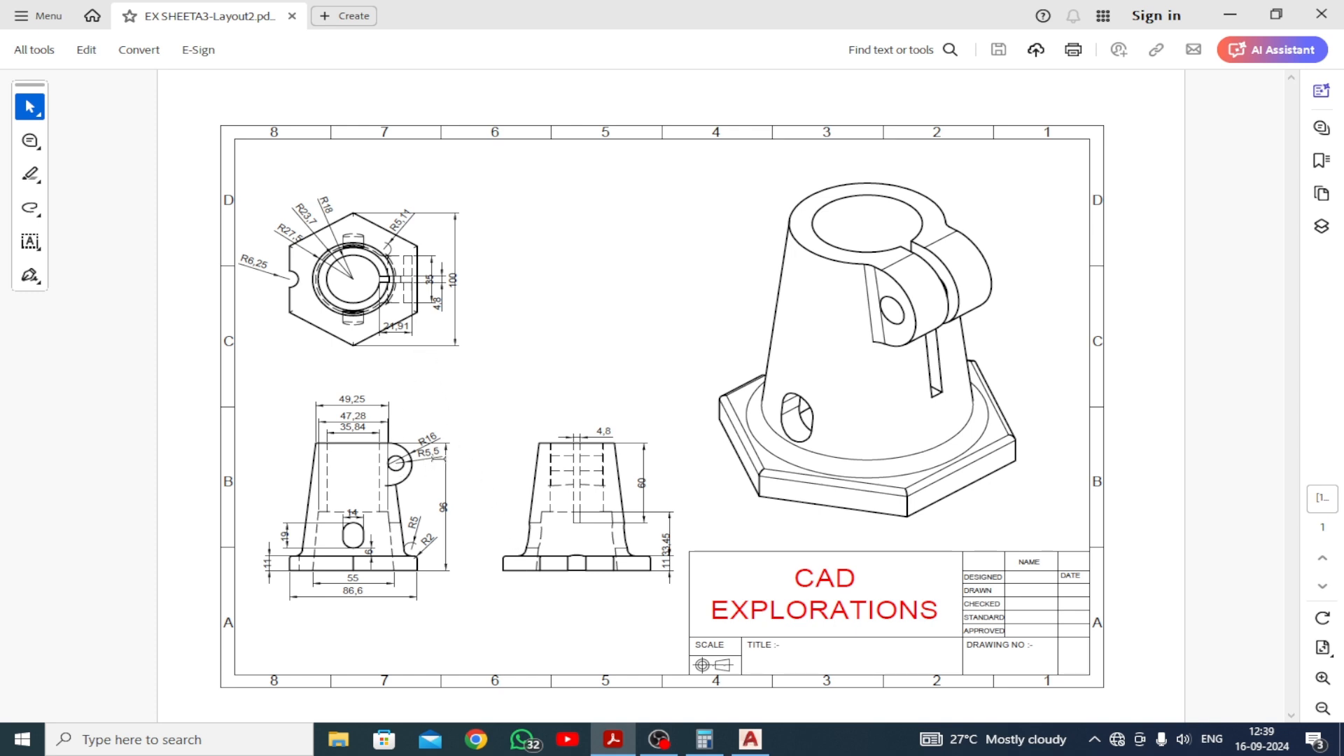
pyautogui.click(749, 743)
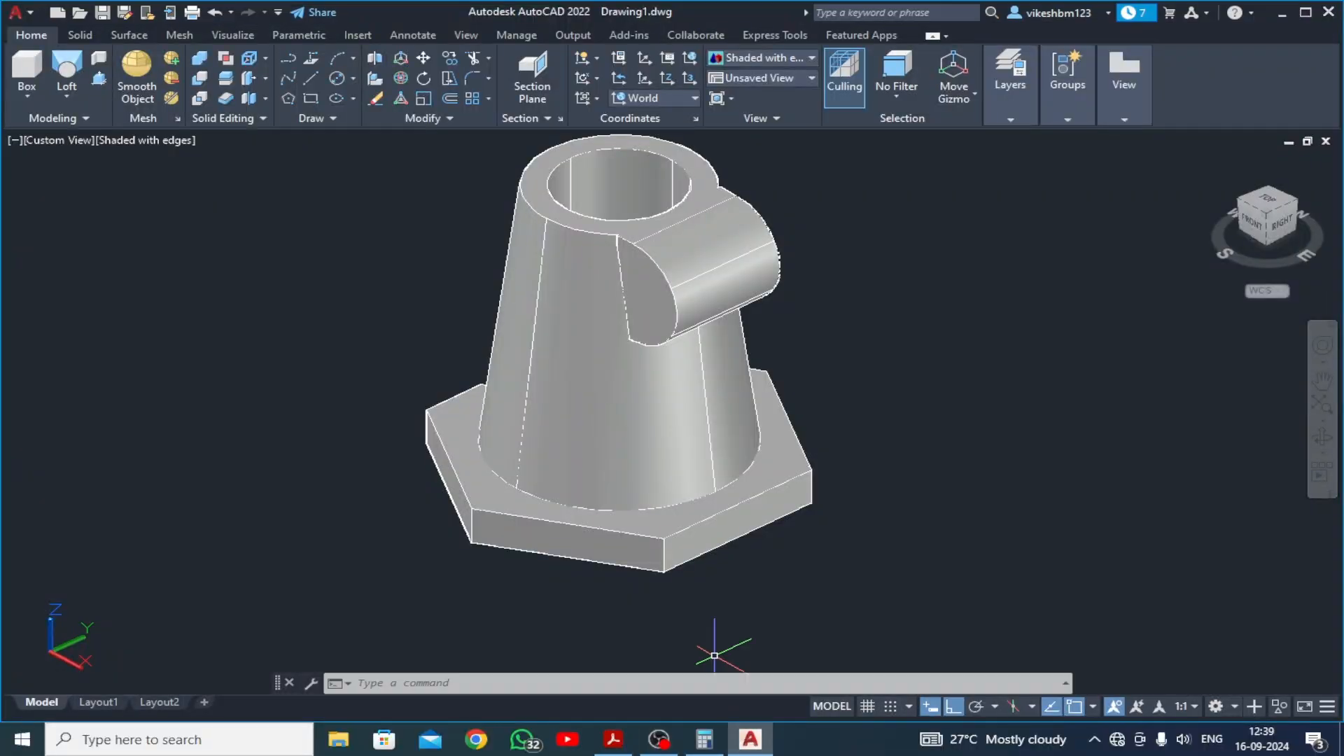
pyautogui.moveTo(596, 422); pyautogui.dragTo(593, 467, button='middle')
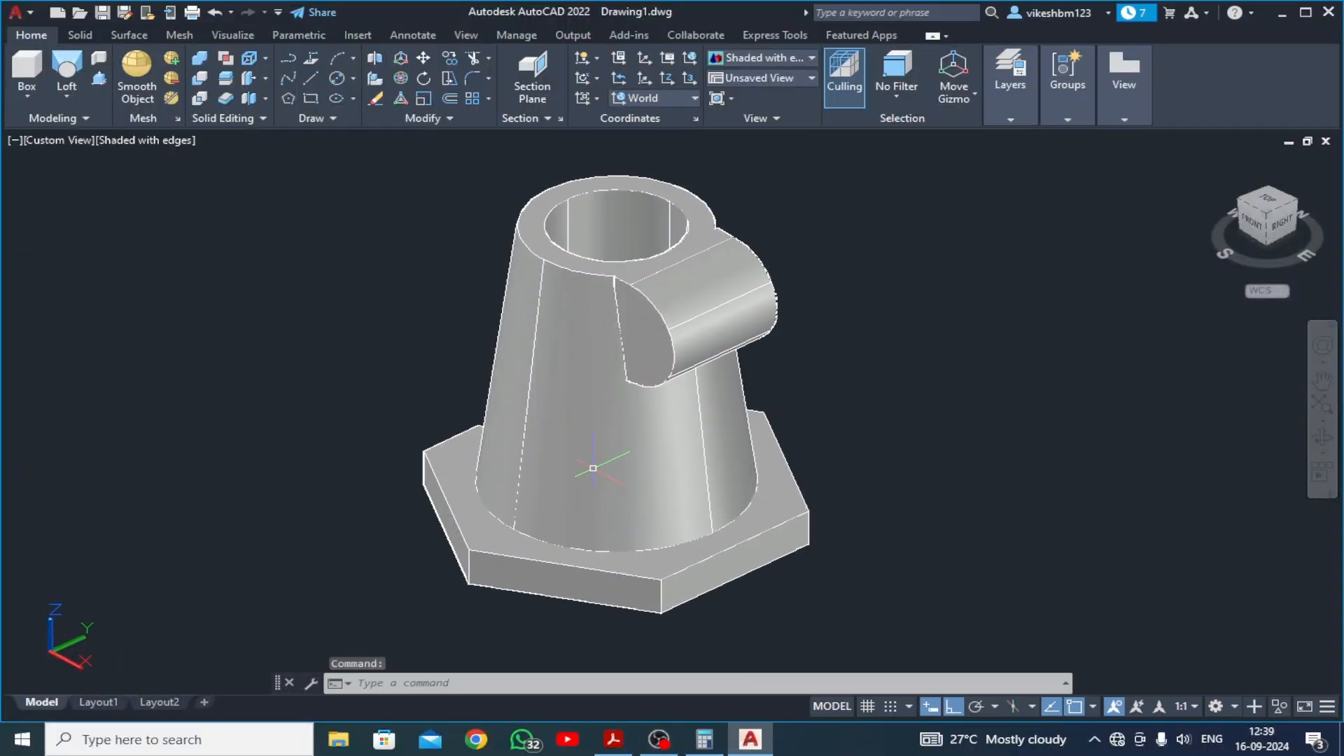
pyautogui.click(680, 96)
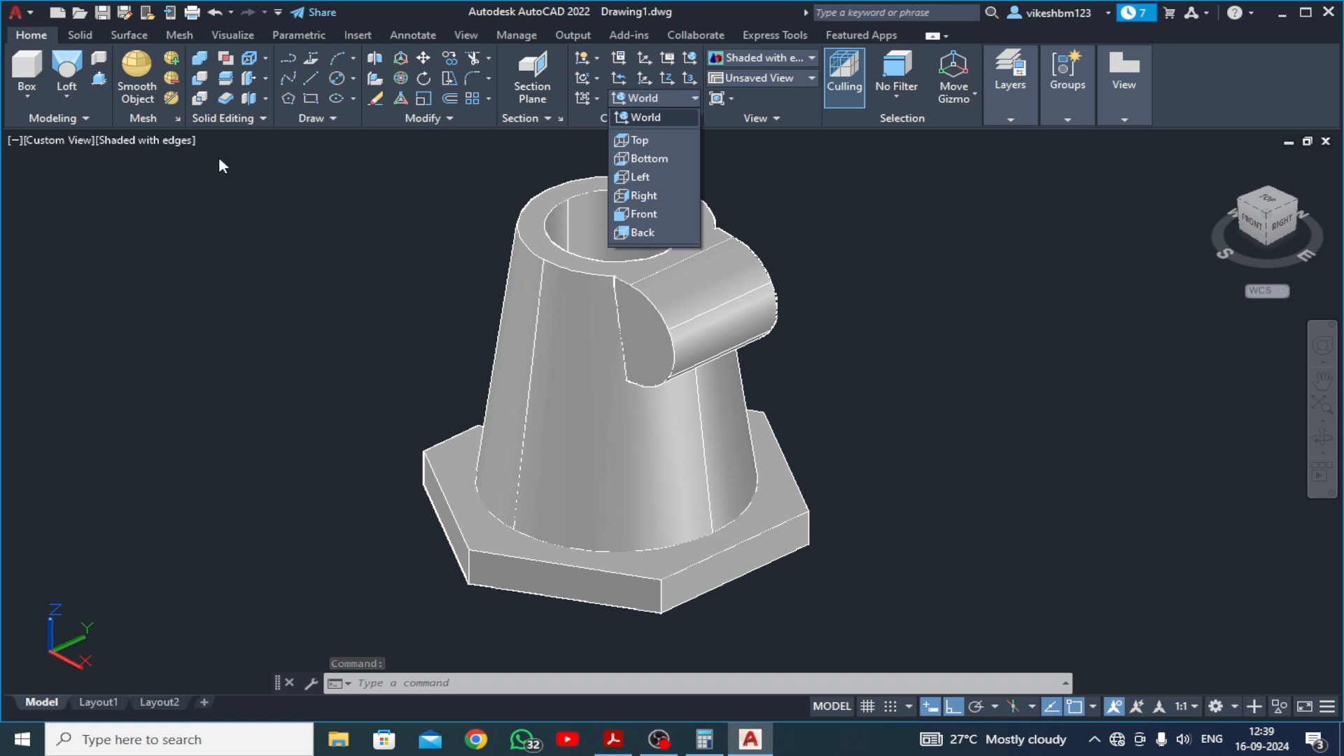
pyautogui.click(40, 141)
pyautogui.click(40, 141)
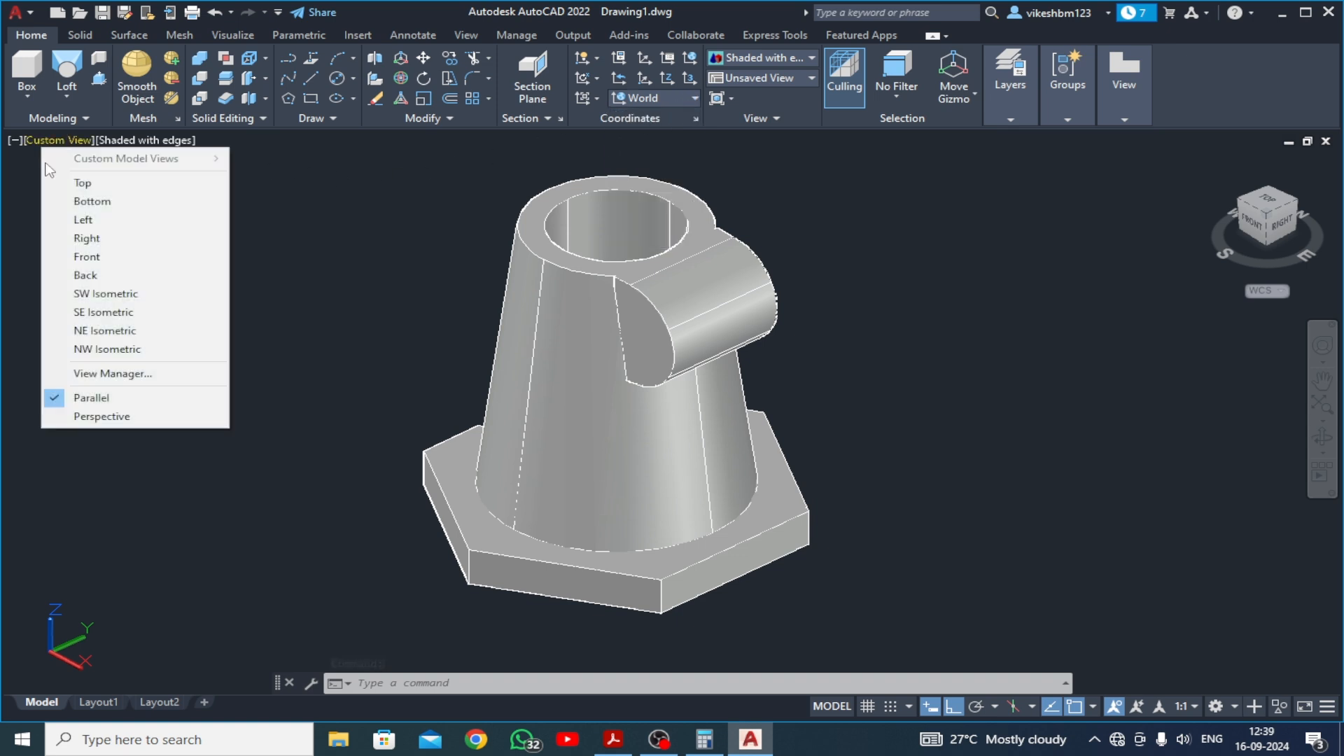
pyautogui.click(83, 306)
pyautogui.hotkey('ctrl', 'z')
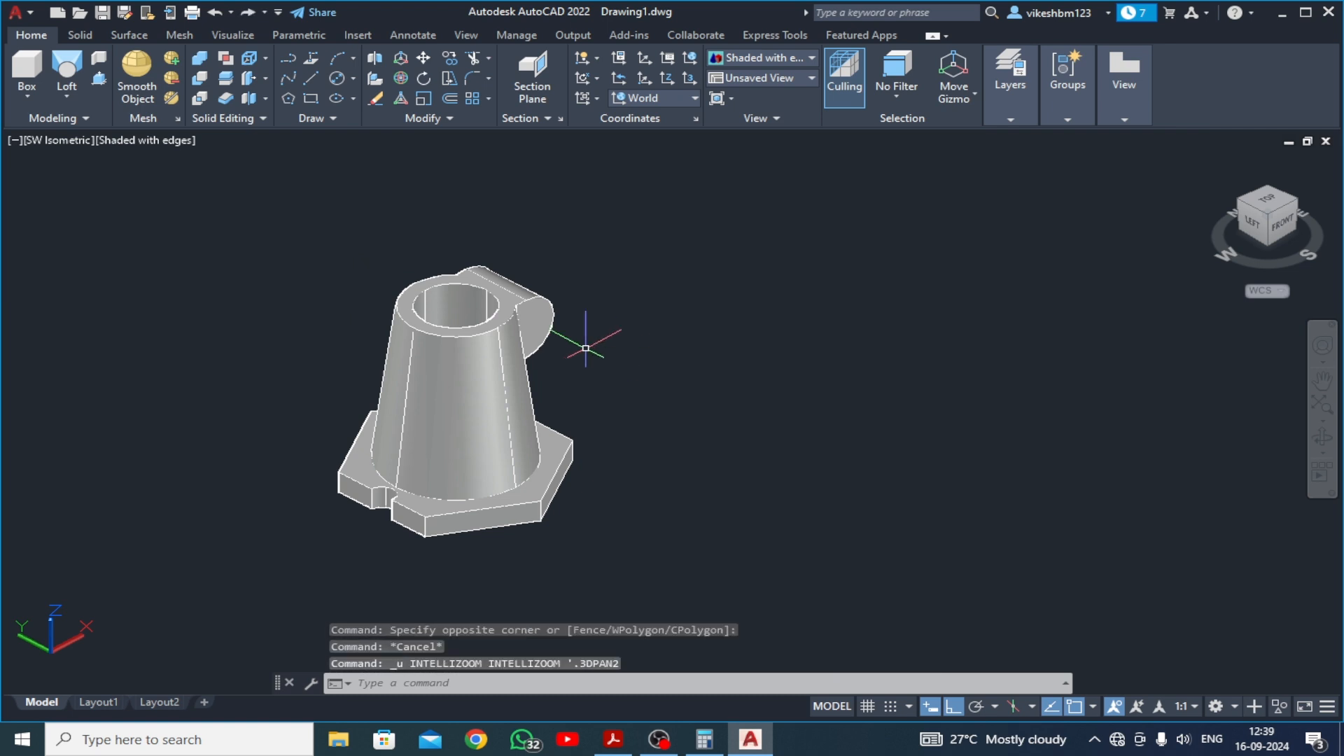
pyautogui.moveTo(586, 336); pyautogui.dragTo(697, 287, button='middle')
# Set the UCS to Front and draw a circle of radius 5.5 on the lug's flat end face, at the centre of its rounding
pyautogui.click(637, 102)
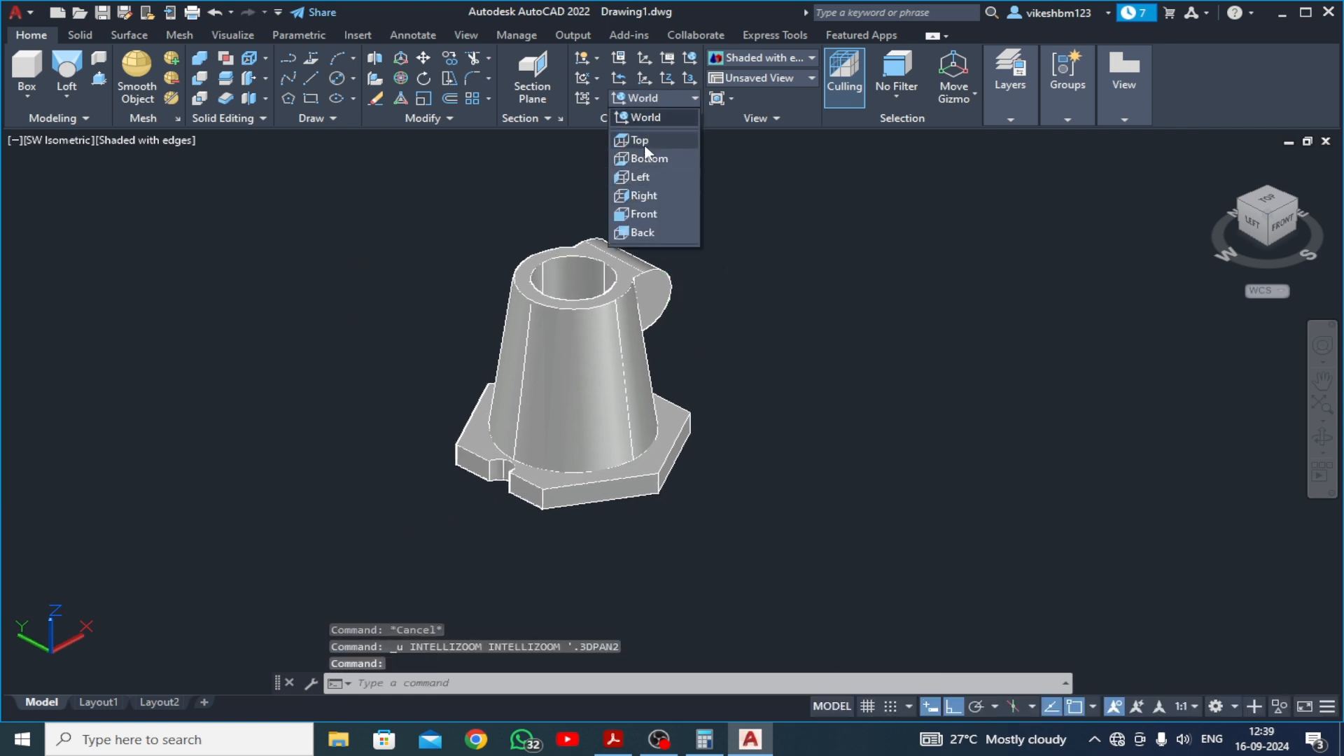
pyautogui.click(639, 214)
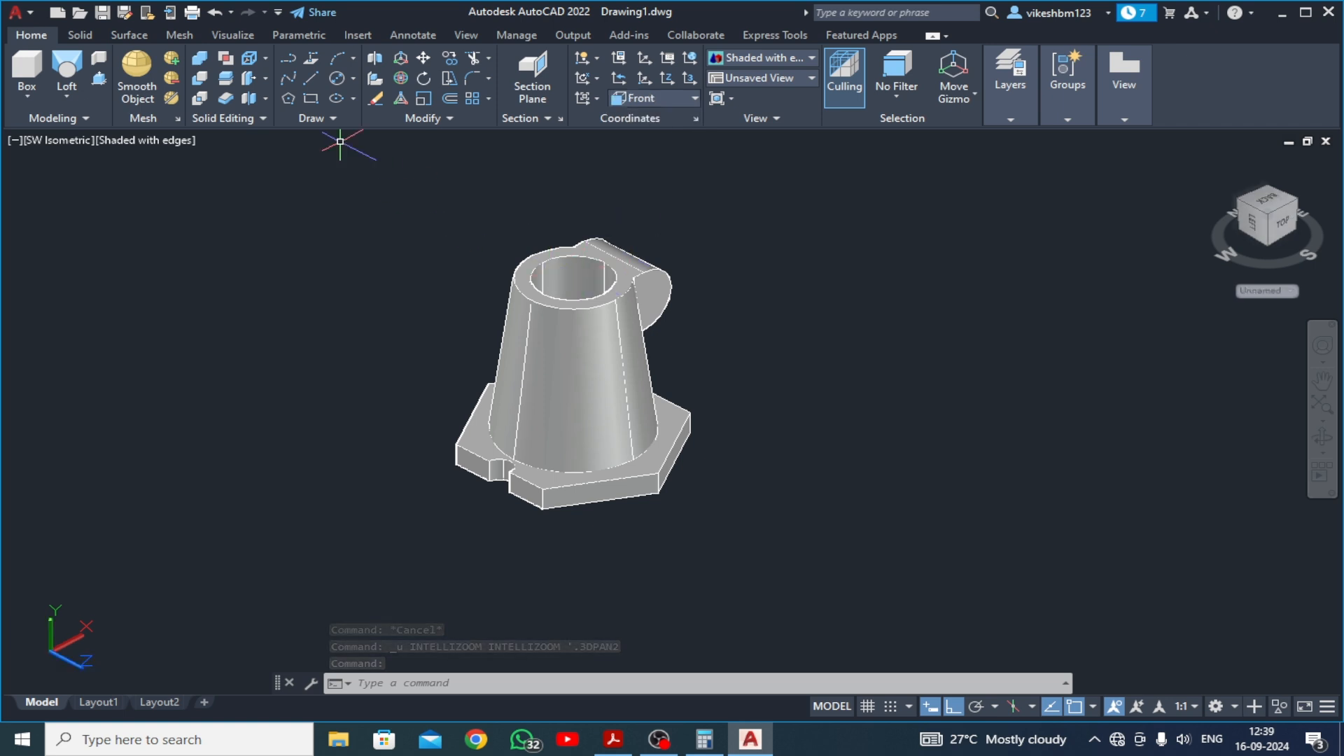
pyautogui.click(354, 78)
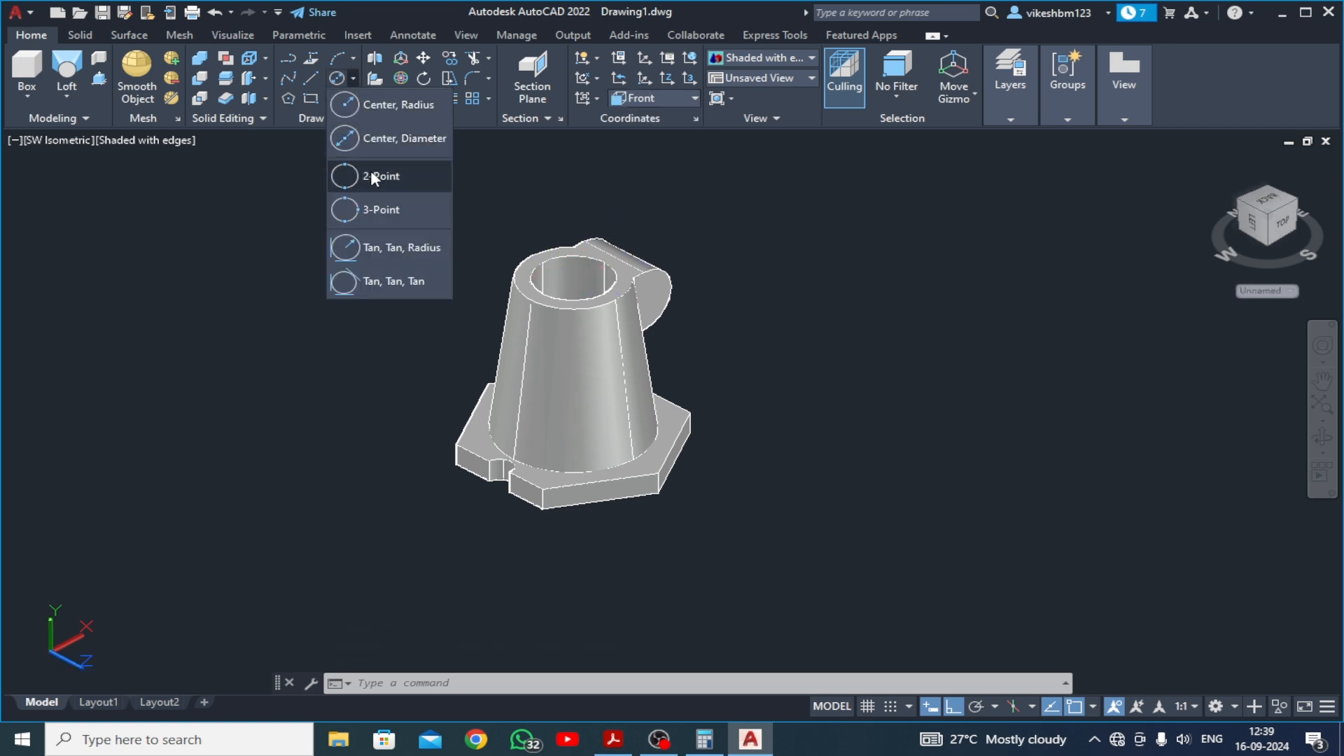
pyautogui.click(389, 106)
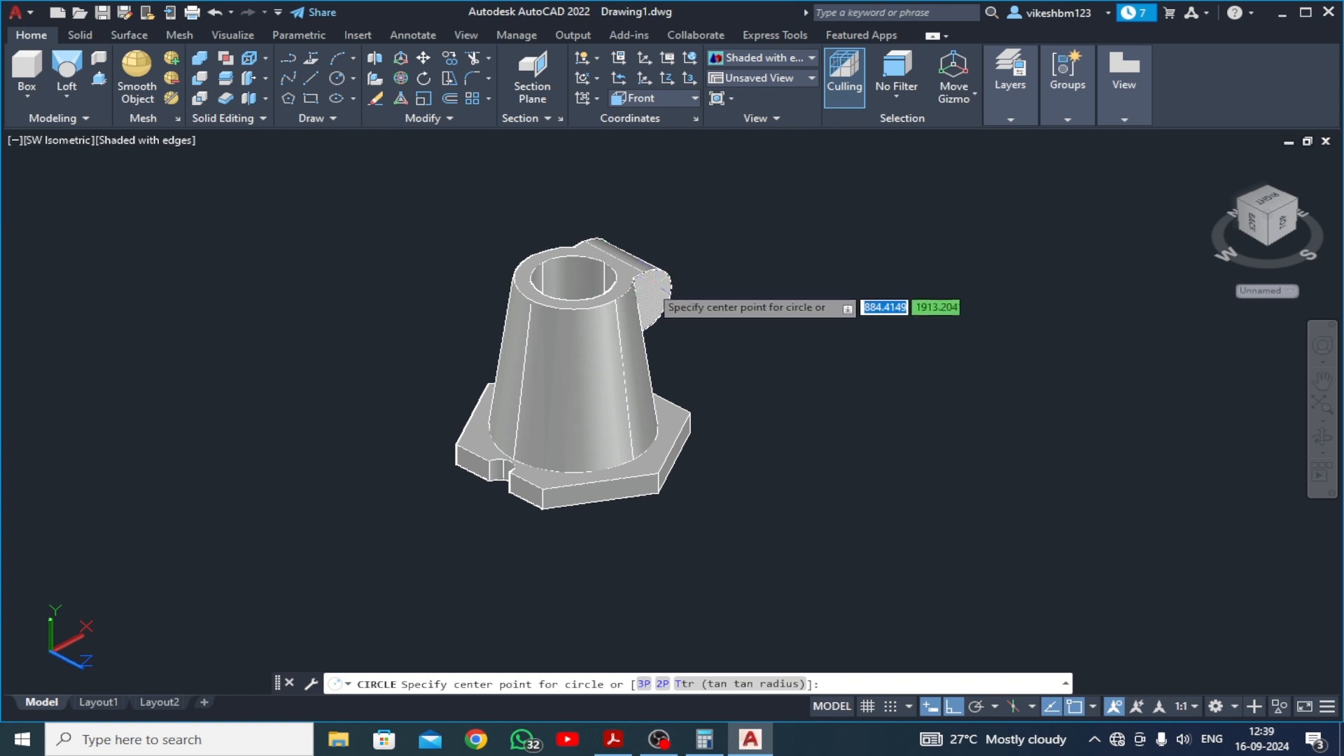
pyautogui.scroll(4, 663, 315)
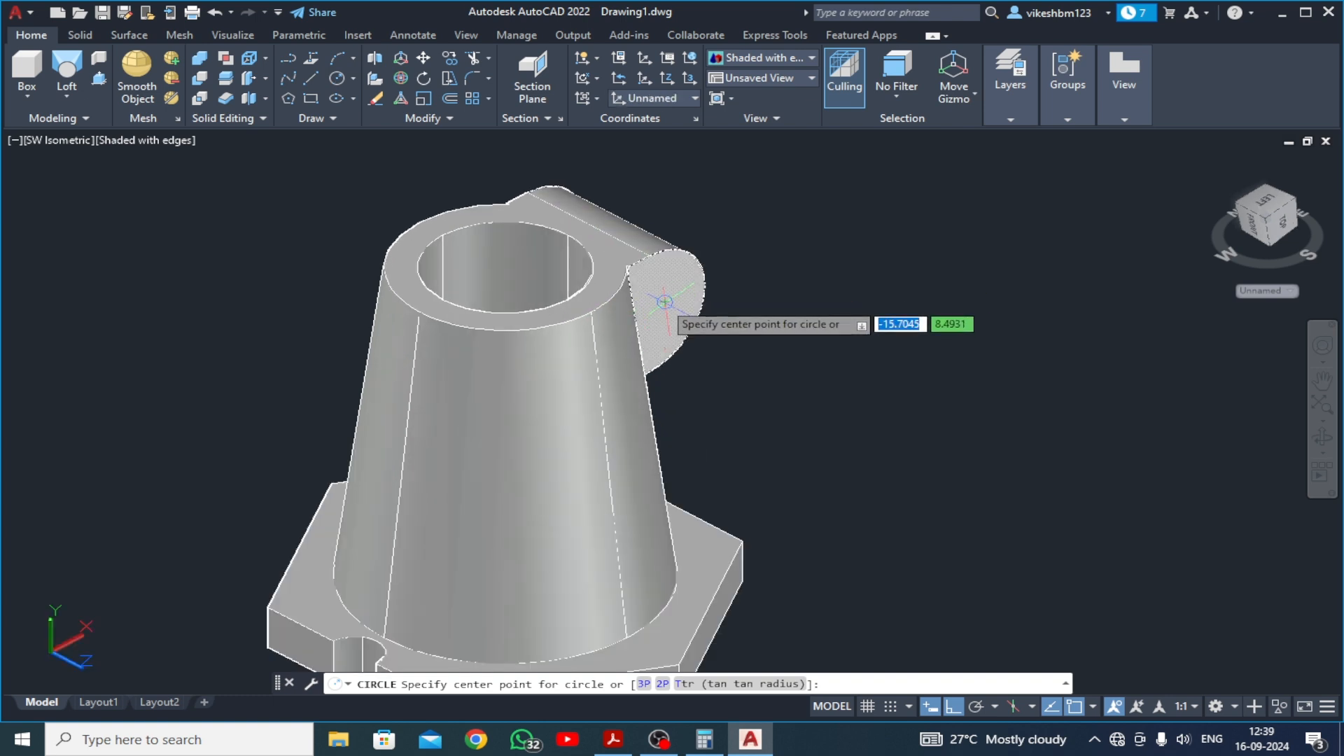
pyautogui.click(665, 302)
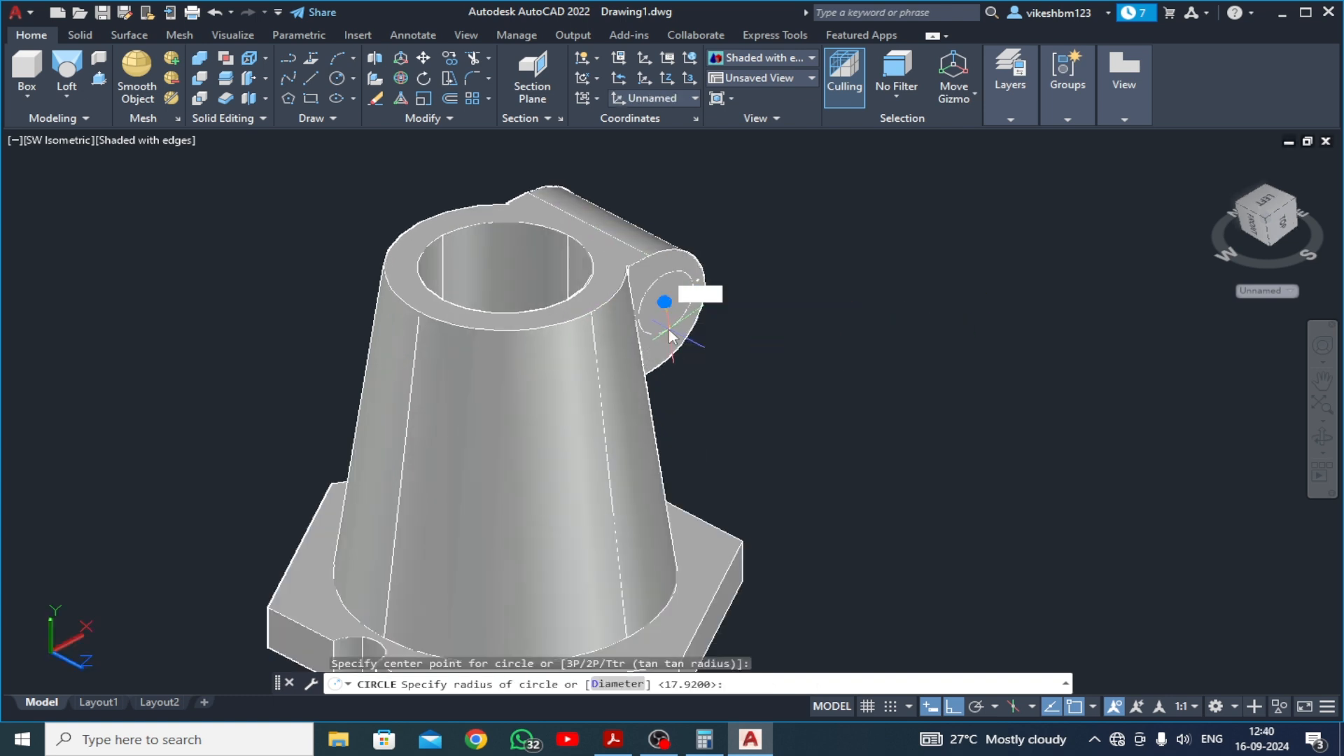
pyautogui.write('5.5')
pyautogui.press('Return')
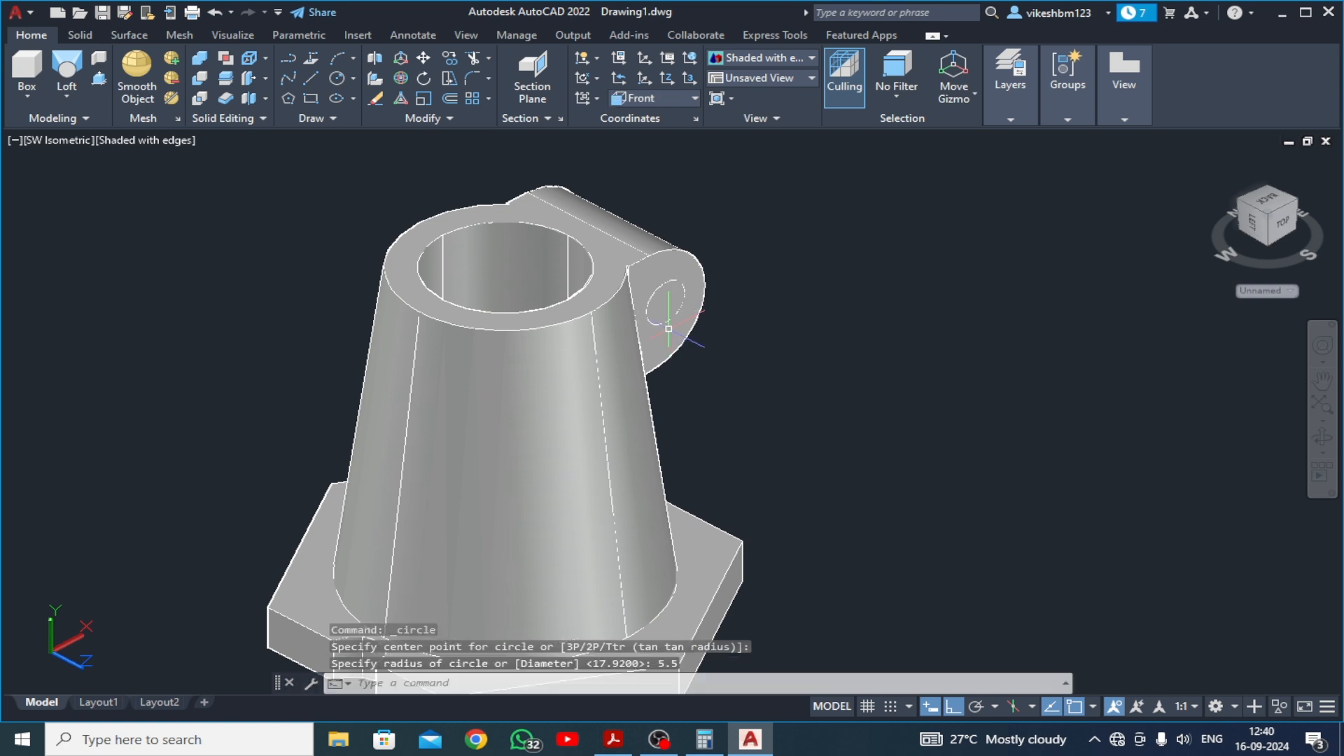
# Presspull the circle through the full length of the lug to cut the cross hole
pyautogui.click(99, 79)
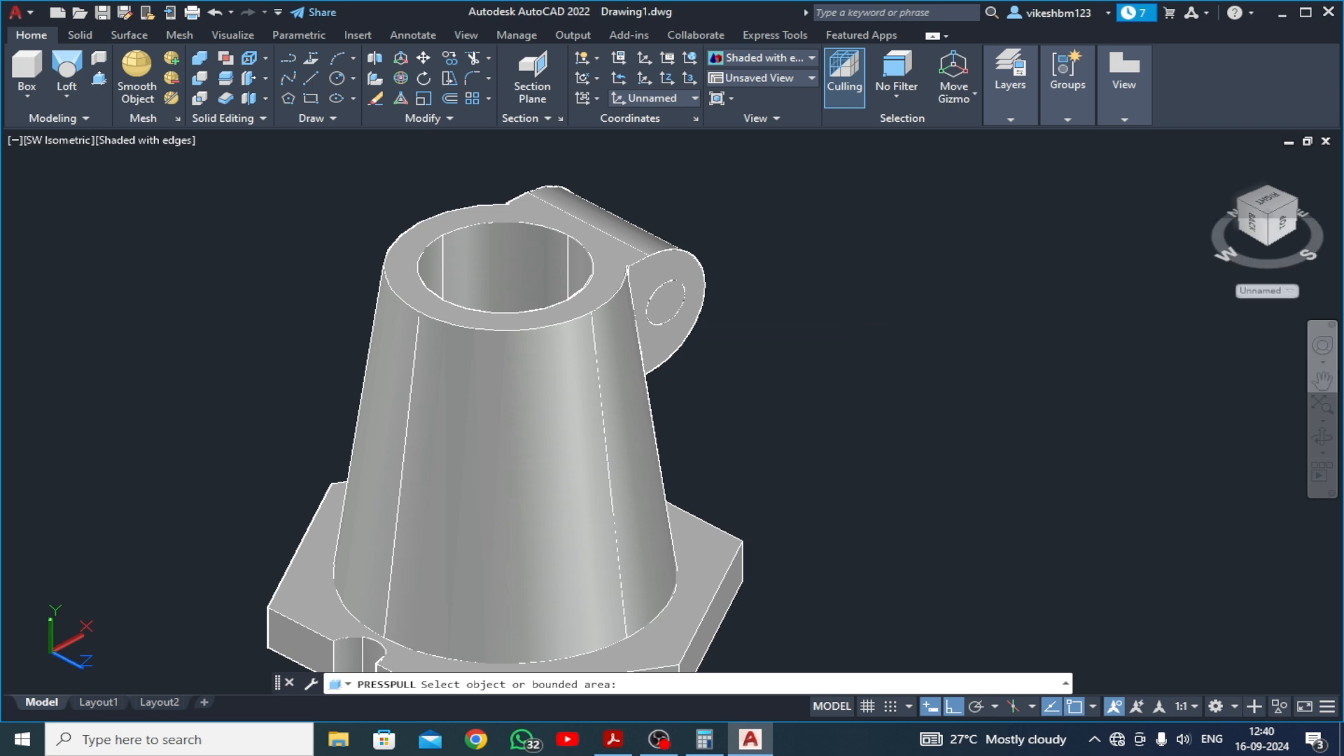
pyautogui.click(665, 301)
pyautogui.click(336, 189)
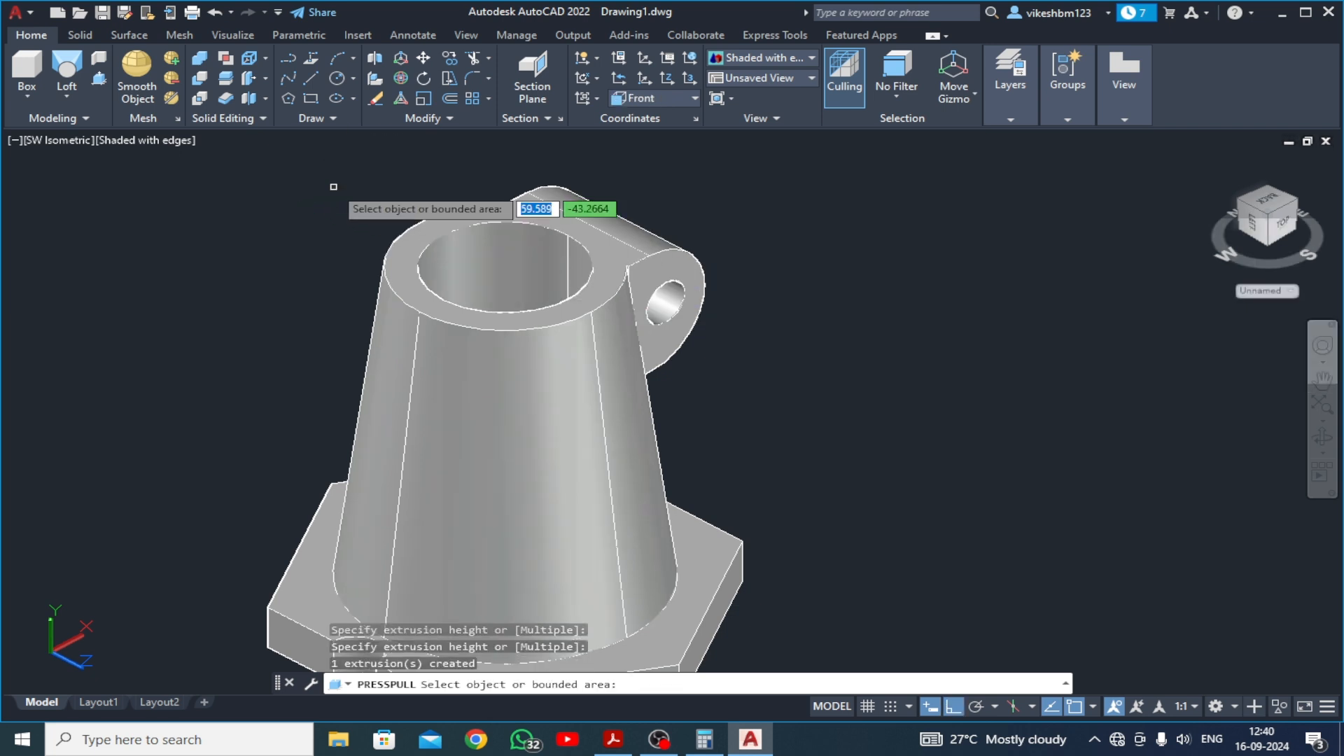
pyautogui.scroll(-3, 462, 308)
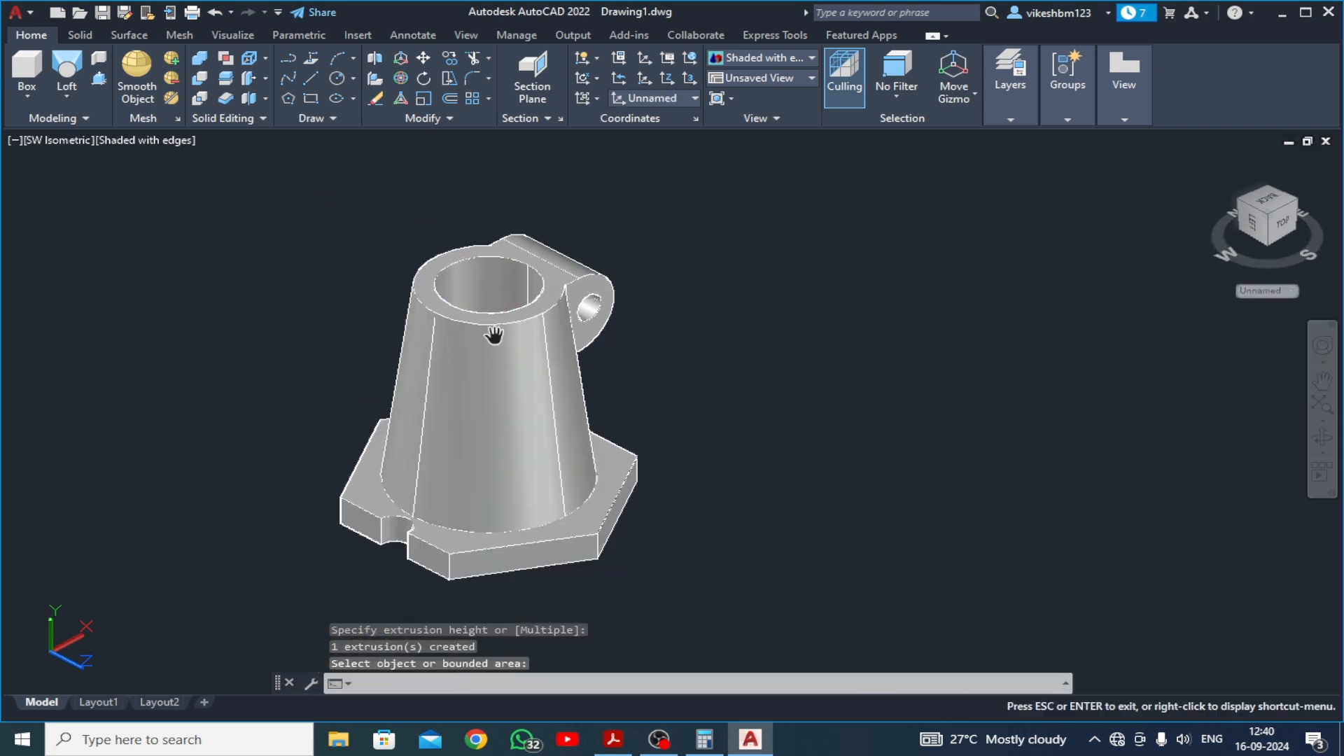
pyautogui.press('Escape')
pyautogui.hotkey('ctrl', 'y')
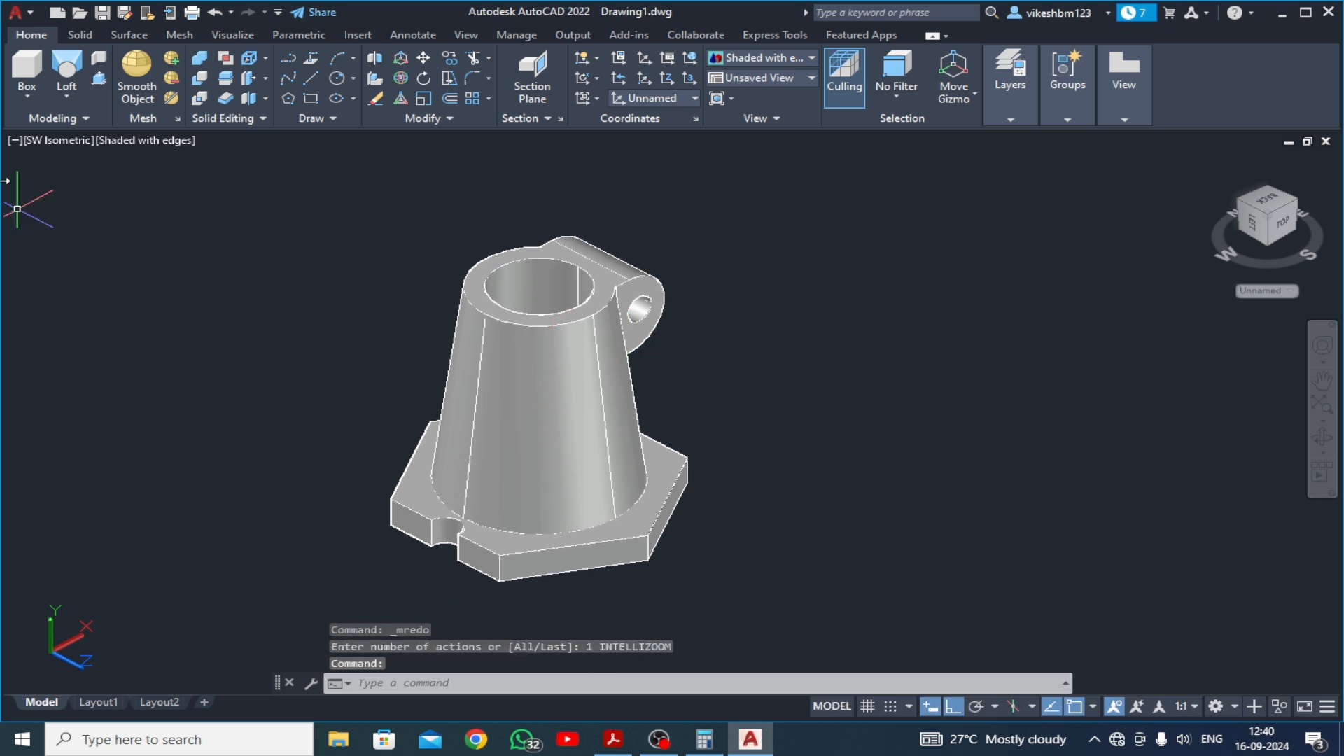
# Switch to the Top view and draw a horizontal centre line from the bore's centre outward through the lug, past the hexagon's edge
pyautogui.click(41, 142)
pyautogui.click(62, 176)
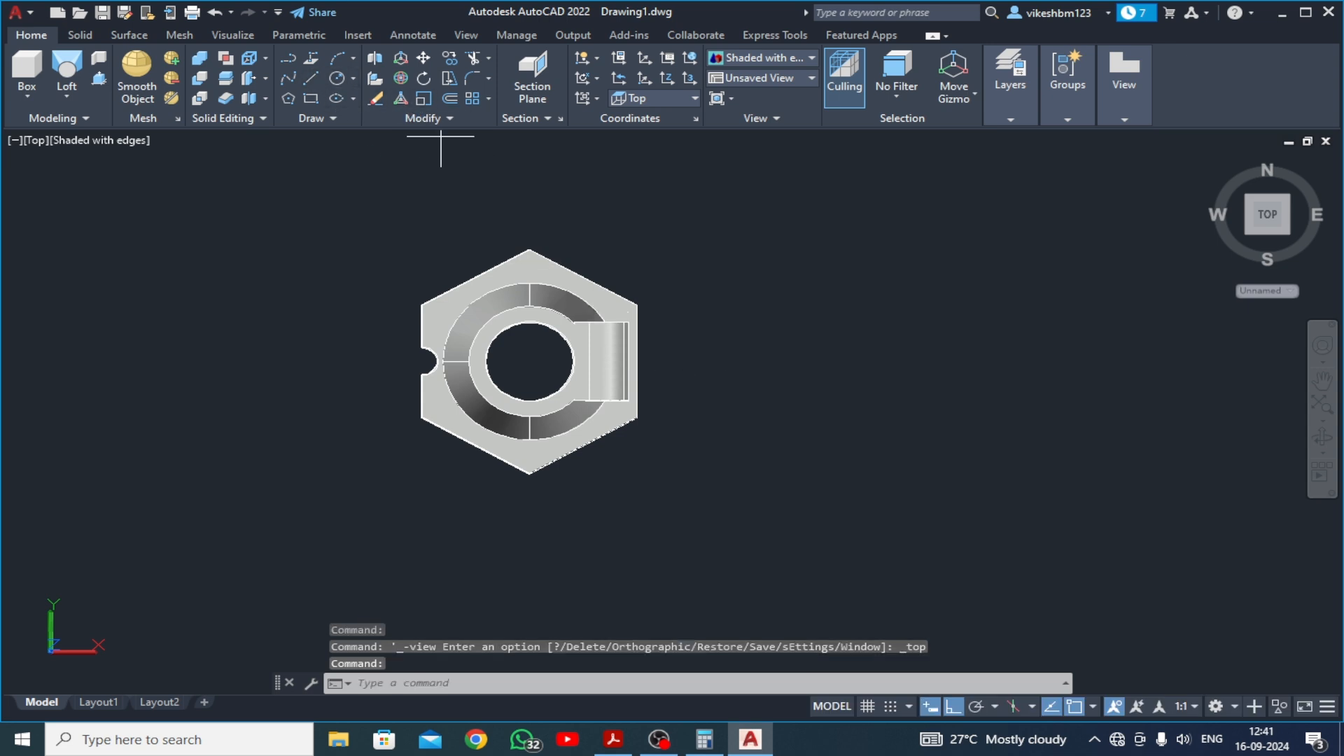
pyautogui.click(311, 78)
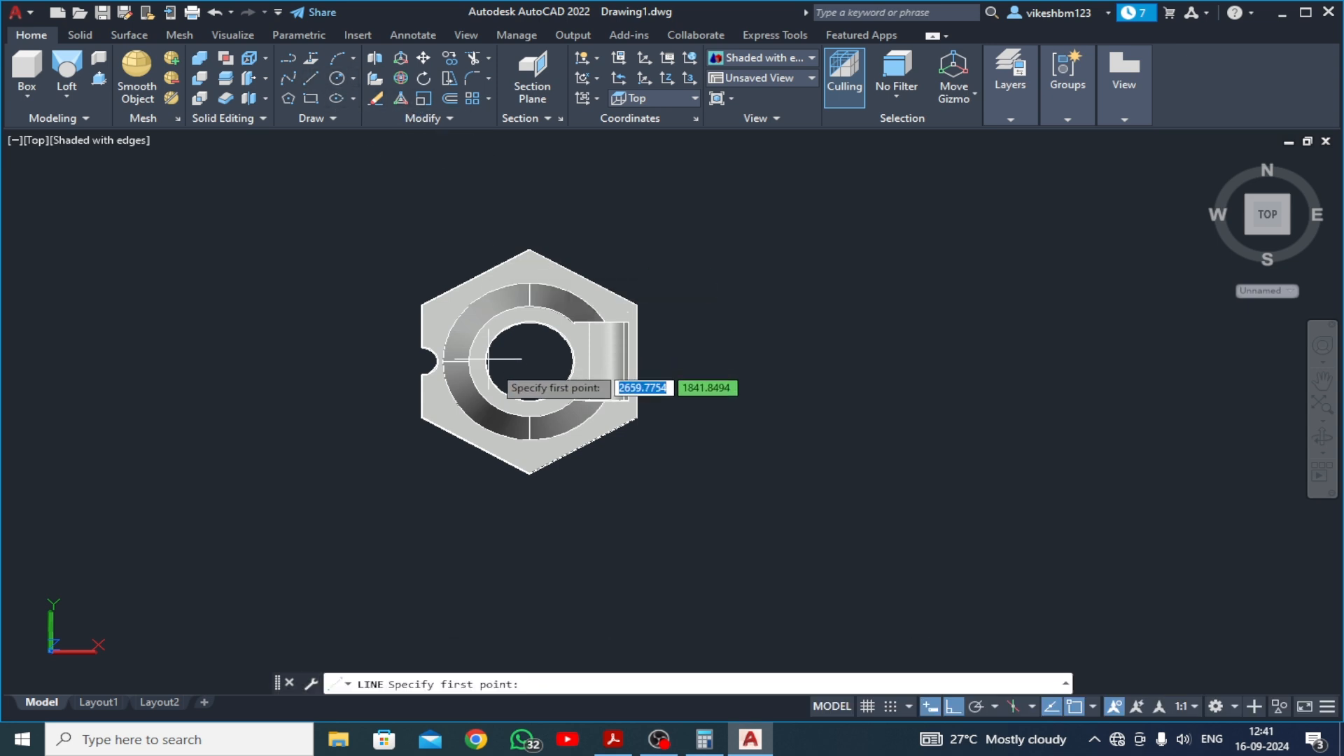
pyautogui.click(529, 362)
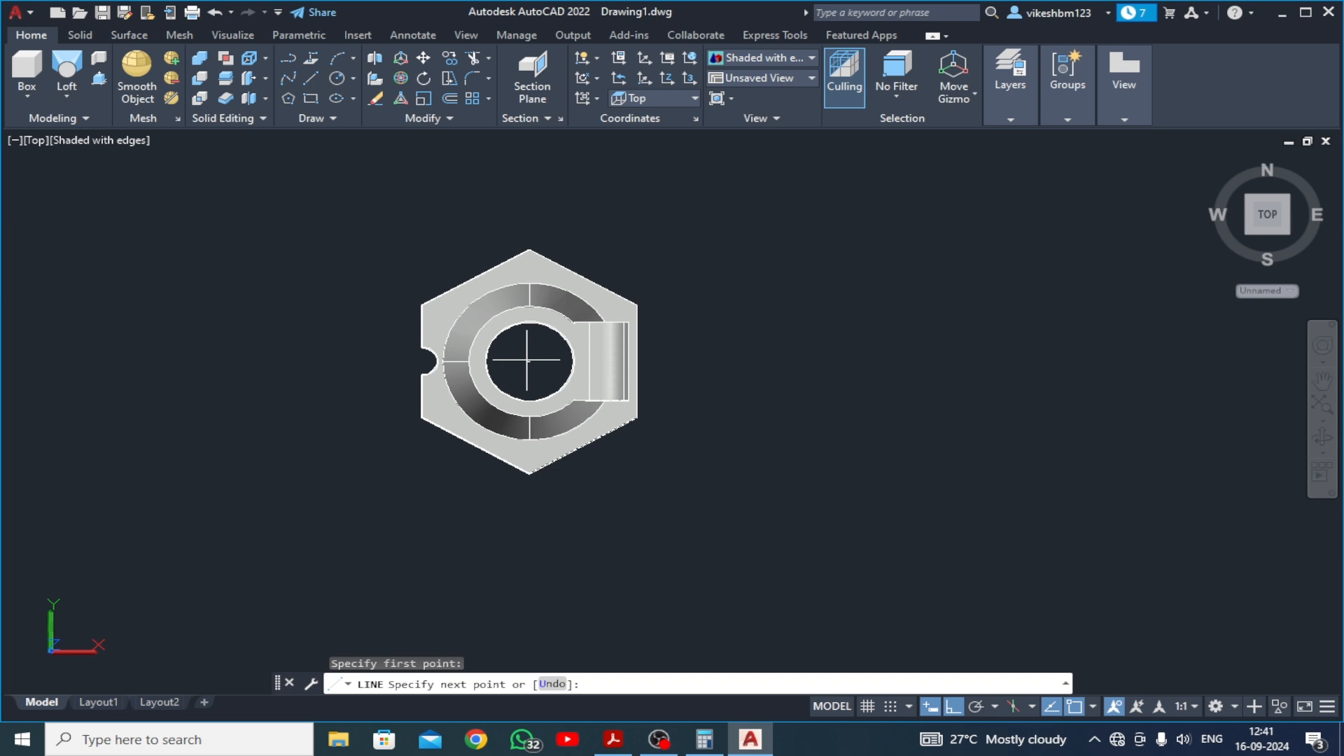
pyautogui.click(700, 361)
pyautogui.press('Escape')
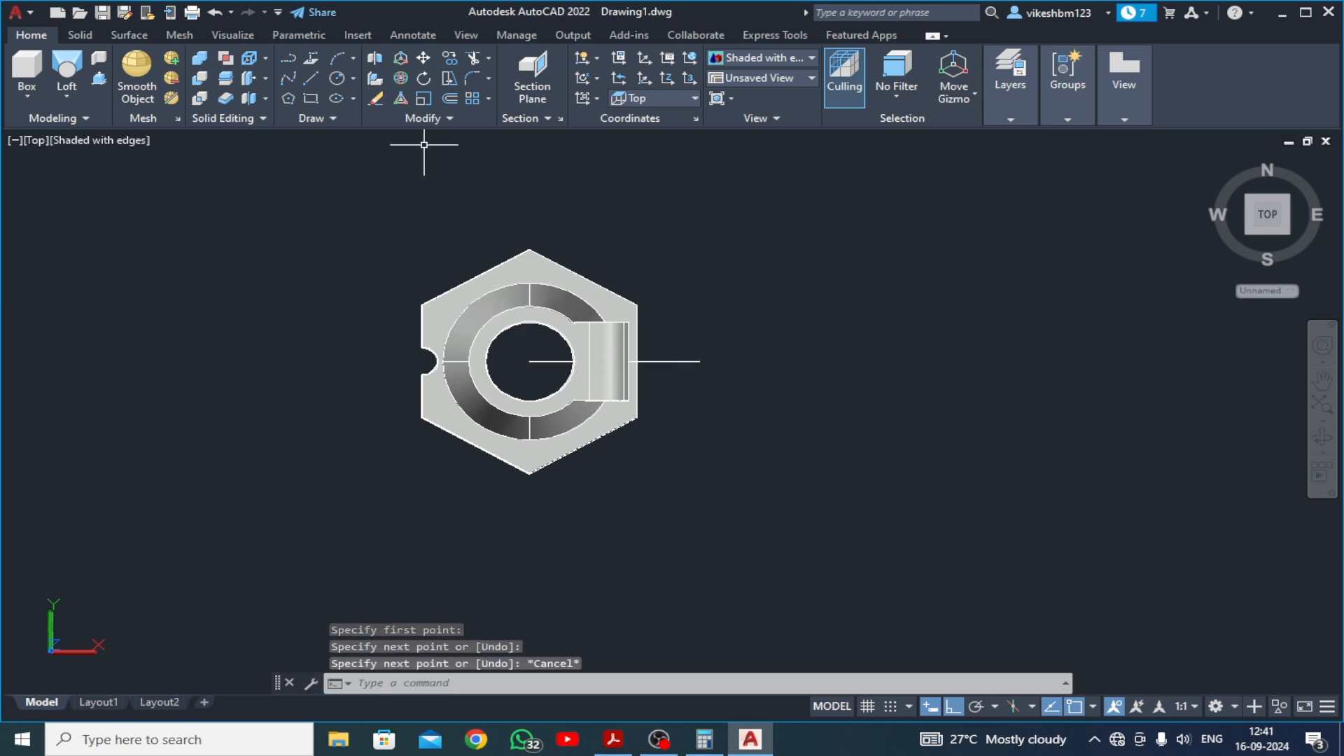
# Offset the horizontal centre line by 2.4 to both sides
pyautogui.click(450, 99)
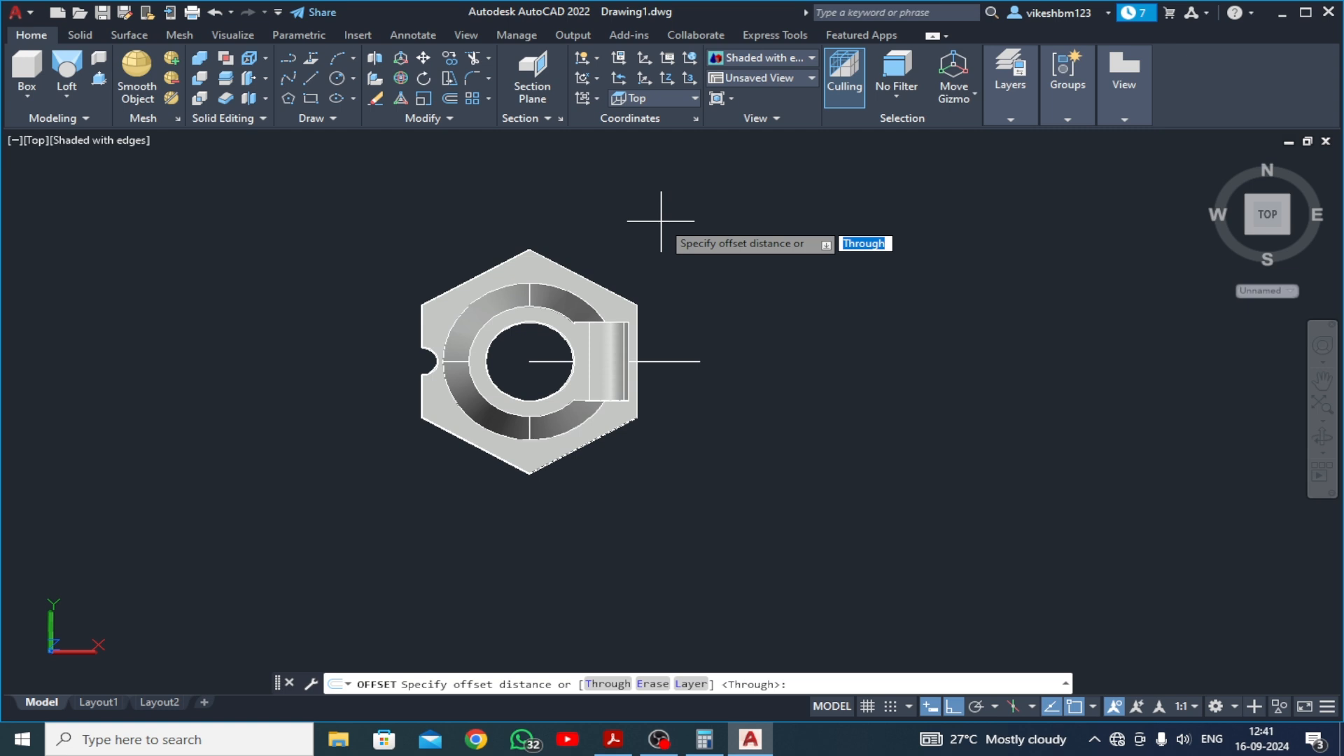
pyautogui.write('2.4')
pyautogui.press('Return')
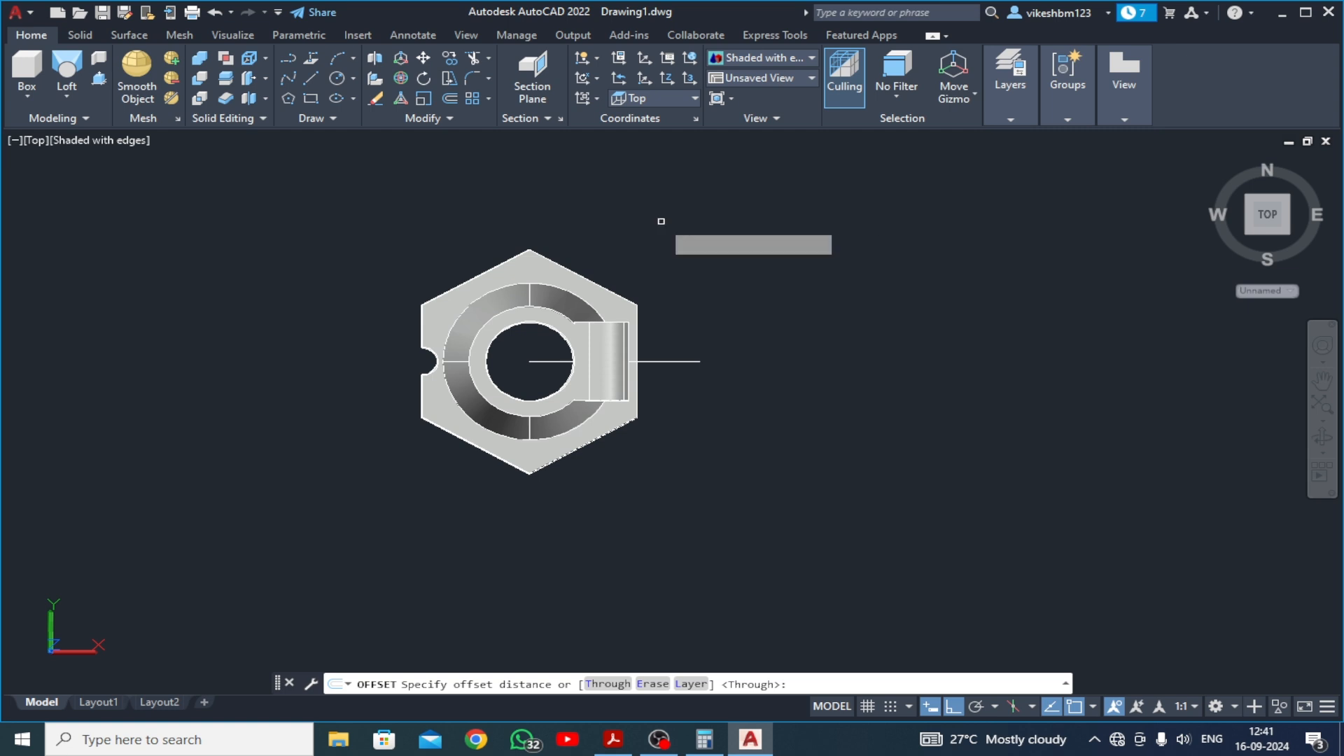
pyautogui.click(679, 360)
pyautogui.click(679, 343)
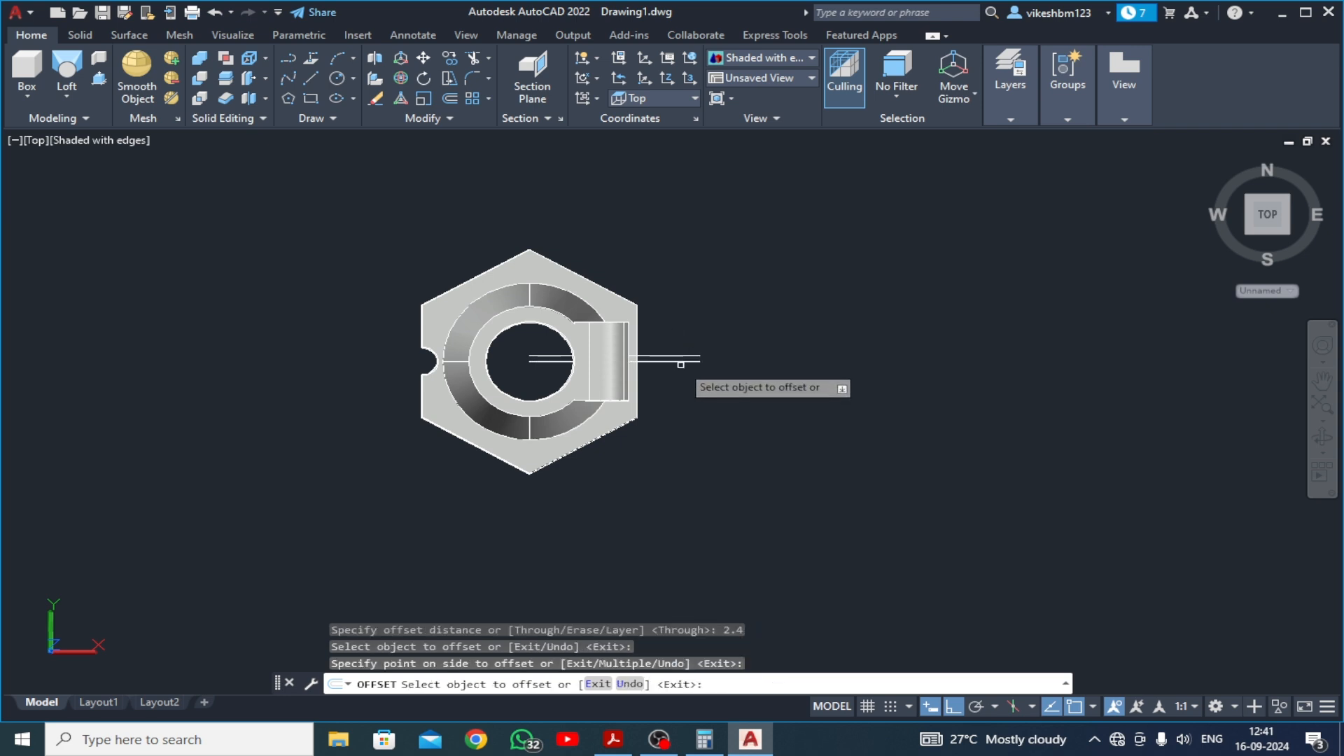
pyautogui.click(680, 362)
pyautogui.click(676, 390)
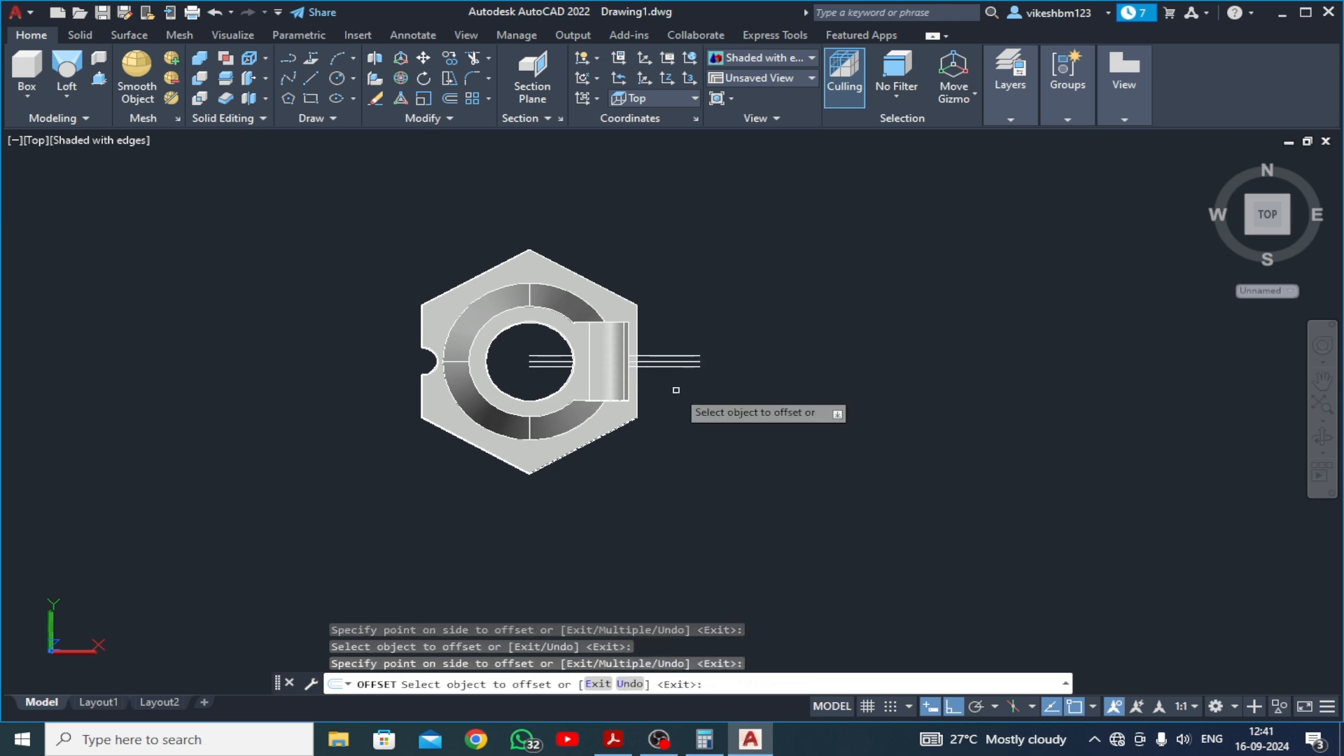
pyautogui.press('Escape')
# Draw short lines joining the ends of the two offset lines at both ends to close the slot rectangle
pyautogui.scroll(5, 676, 390)
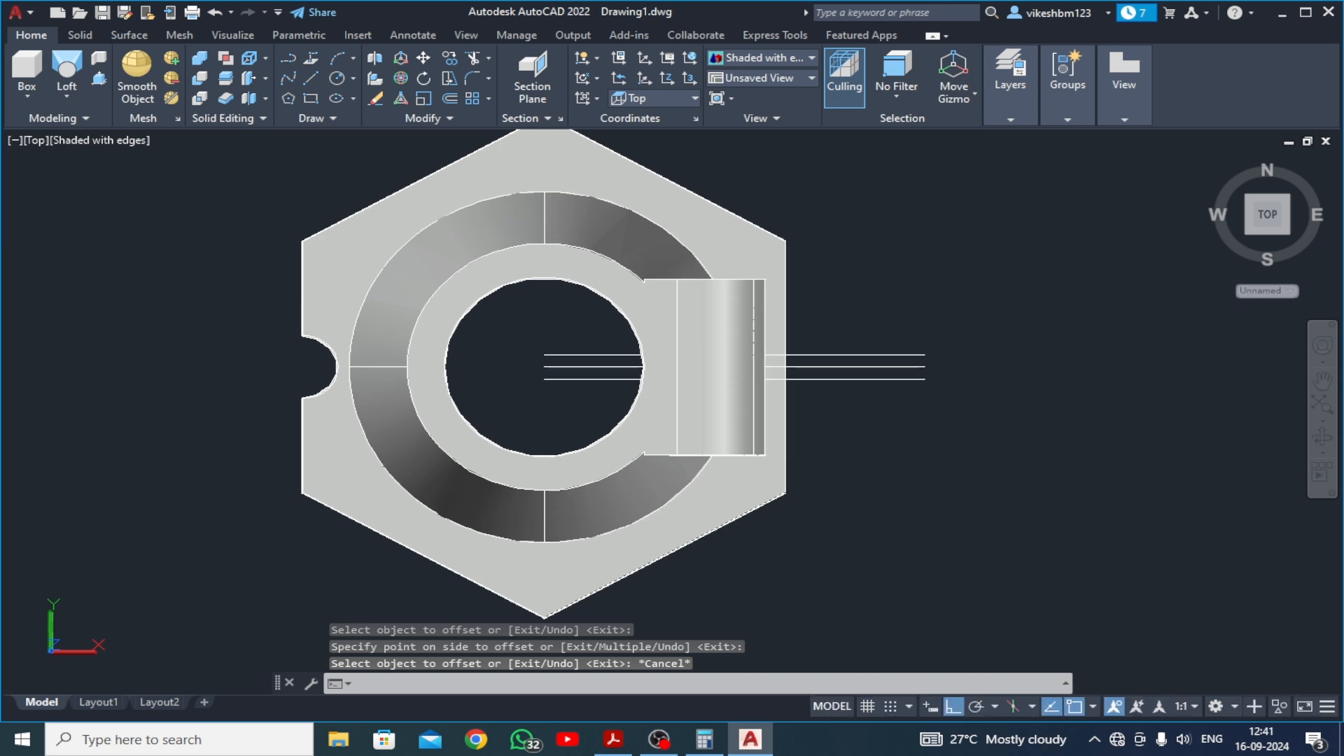
pyautogui.click(313, 78)
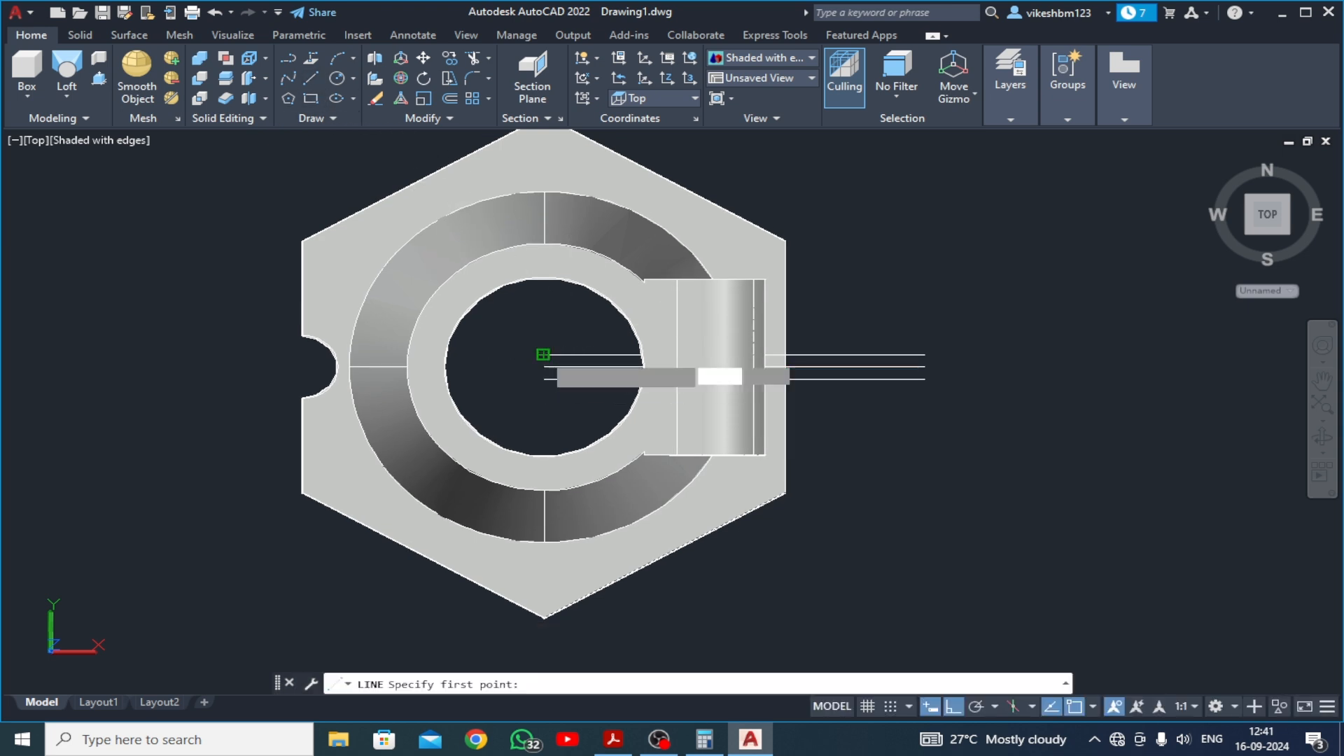
pyautogui.click(544, 355)
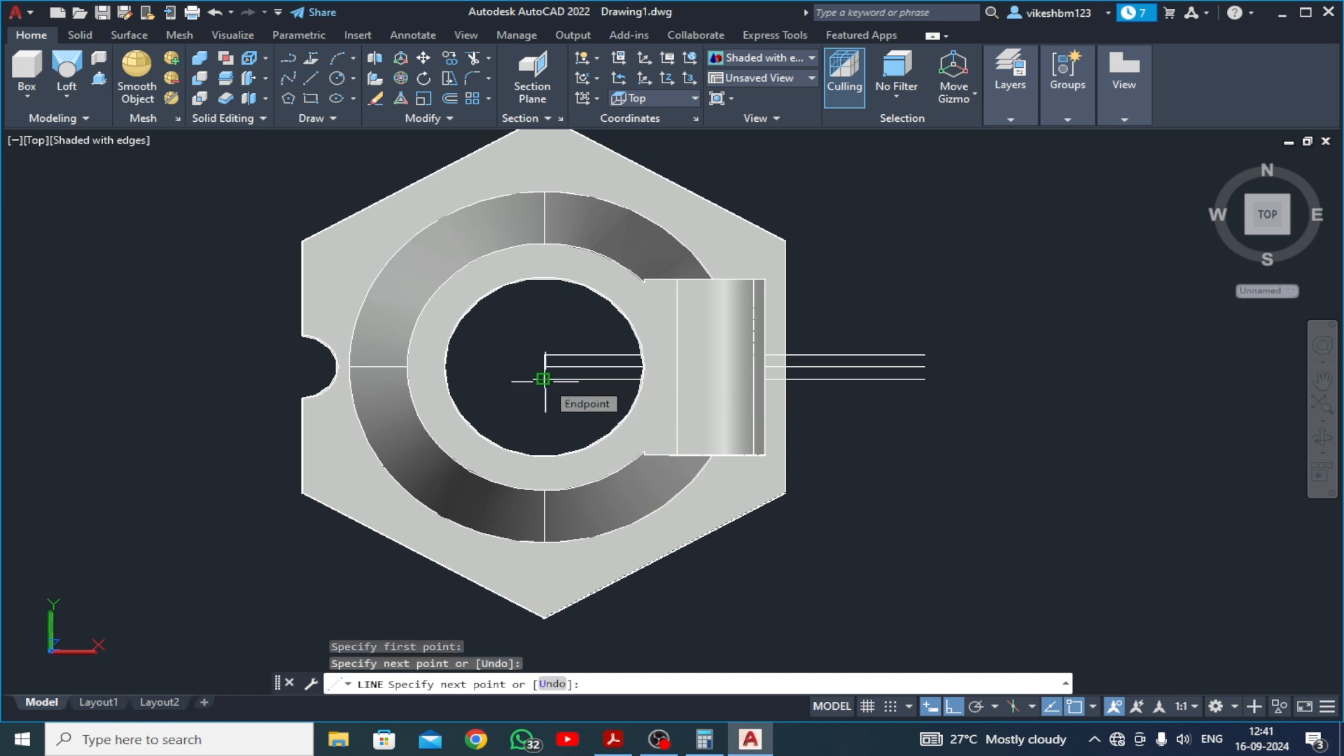
pyautogui.press('Return')
pyautogui.press('Return')
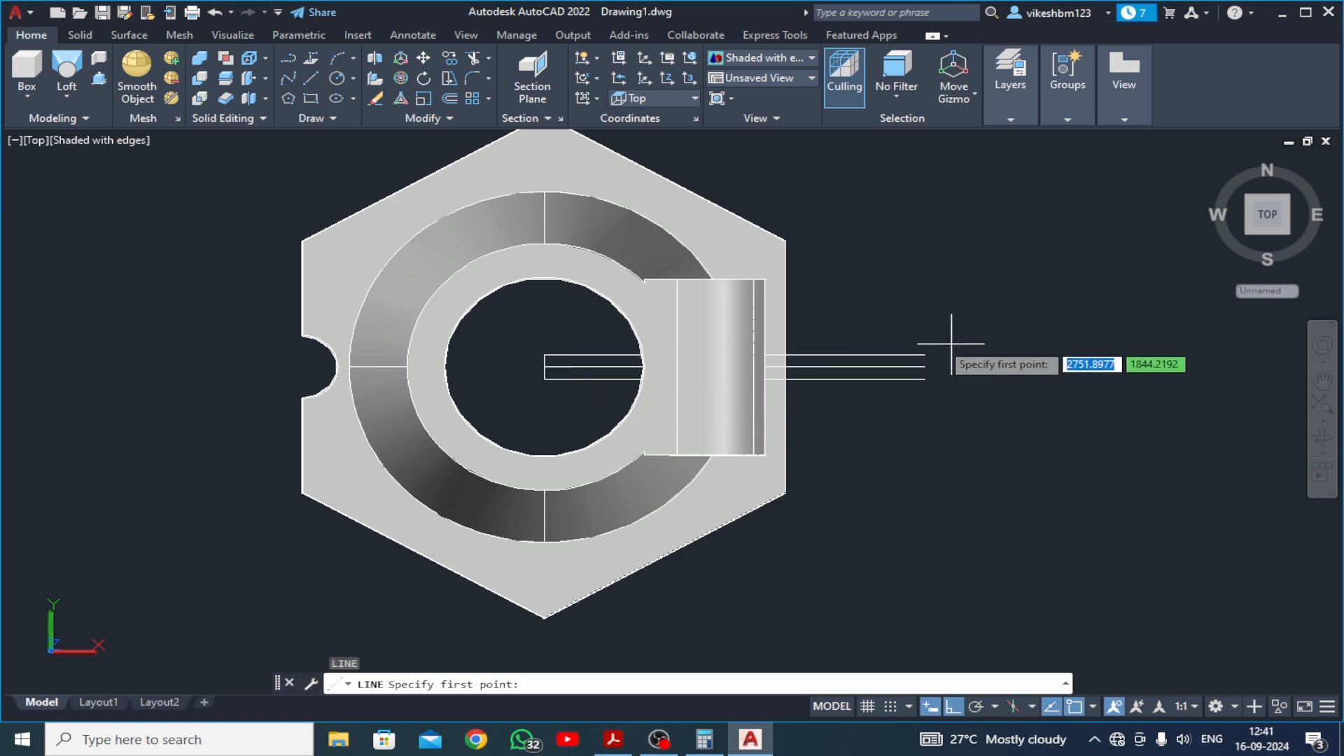
pyautogui.click(924, 355)
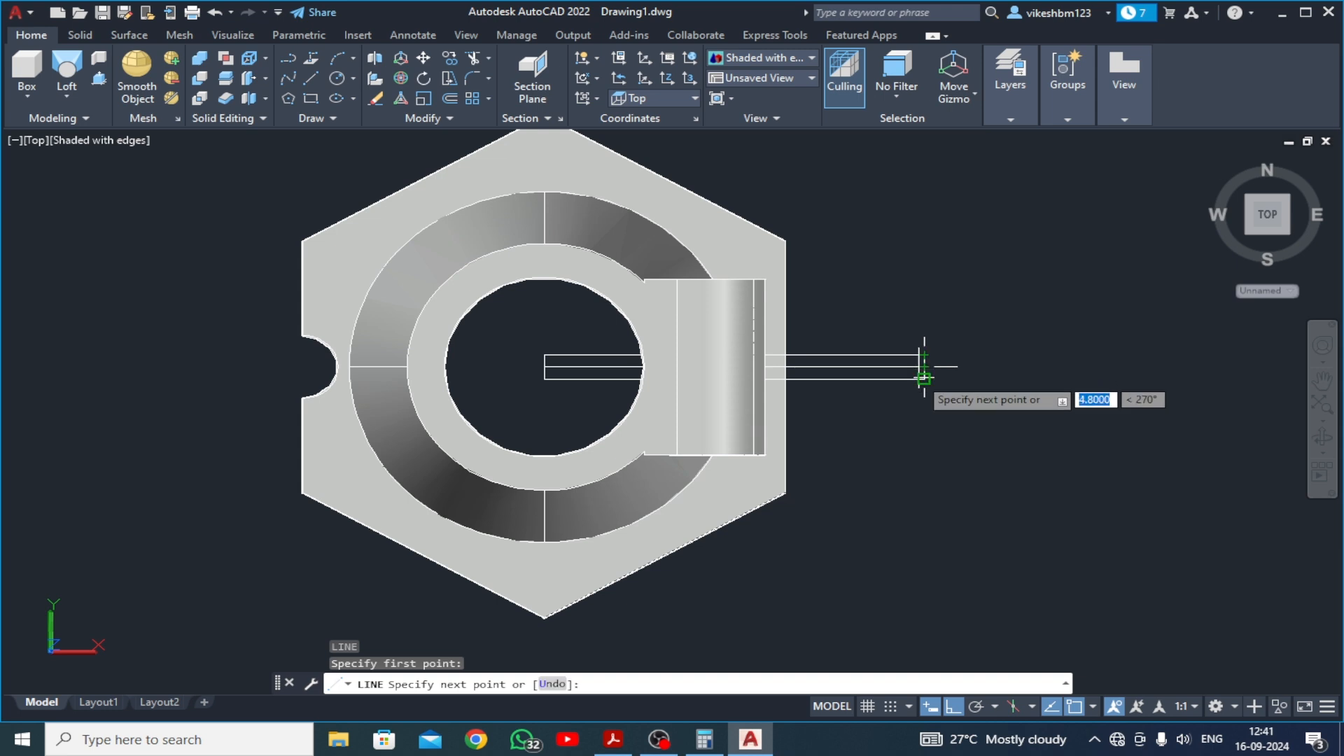
pyautogui.click(924, 378)
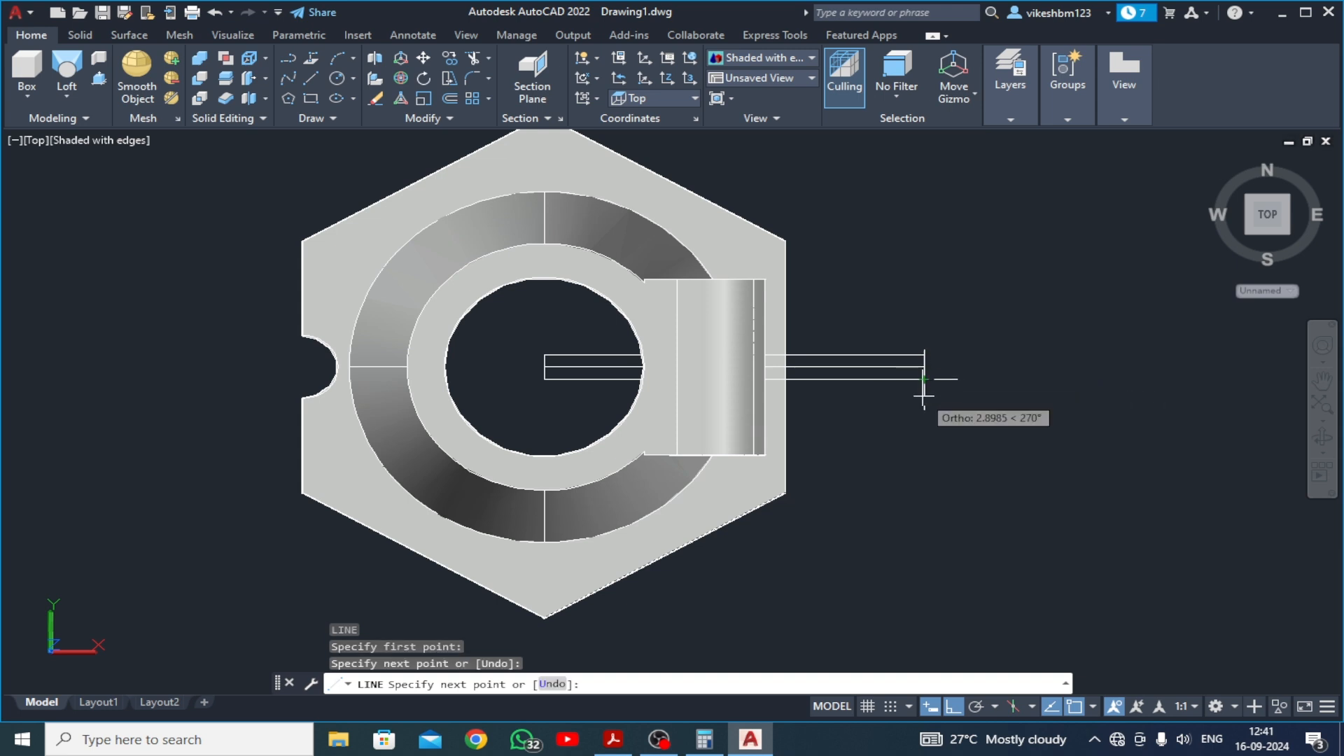
pyautogui.press('Escape')
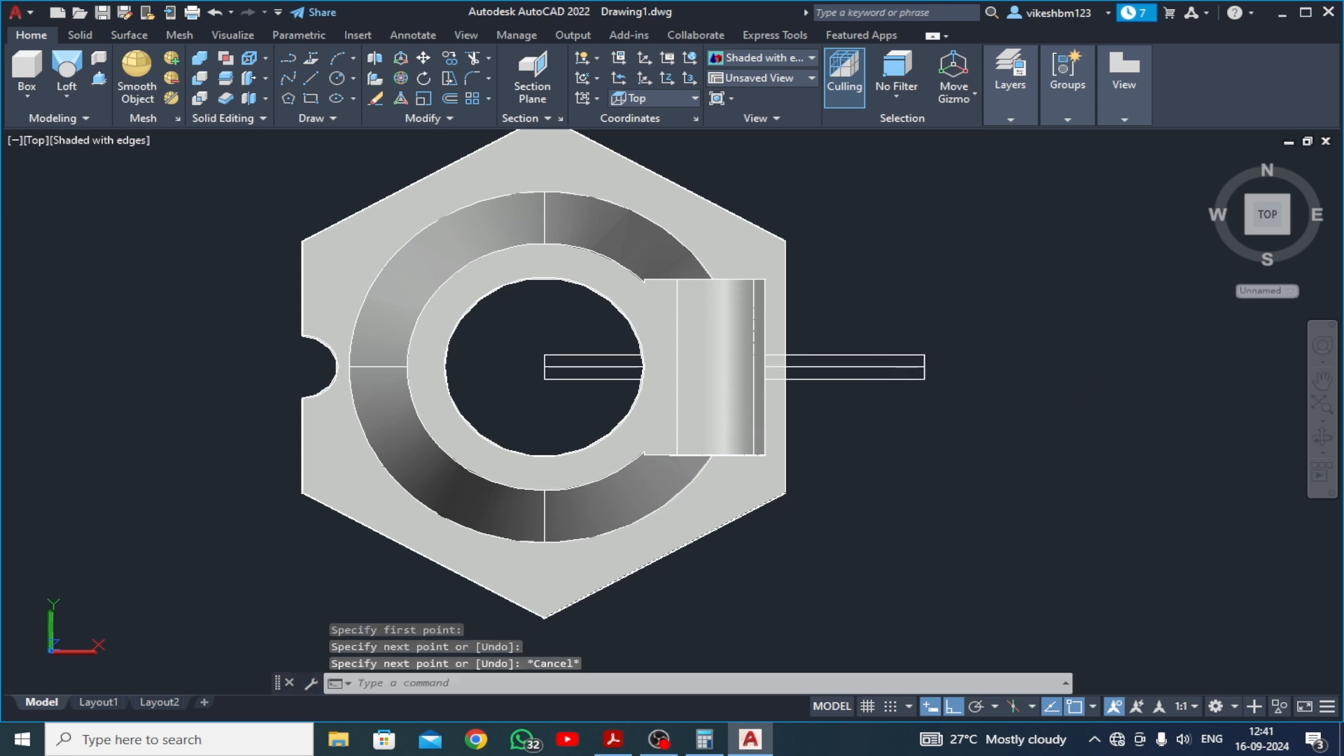
# Delete the centre line inside the slot rectangle and join the four outline lines into one polyline
pyautogui.click(745, 363)
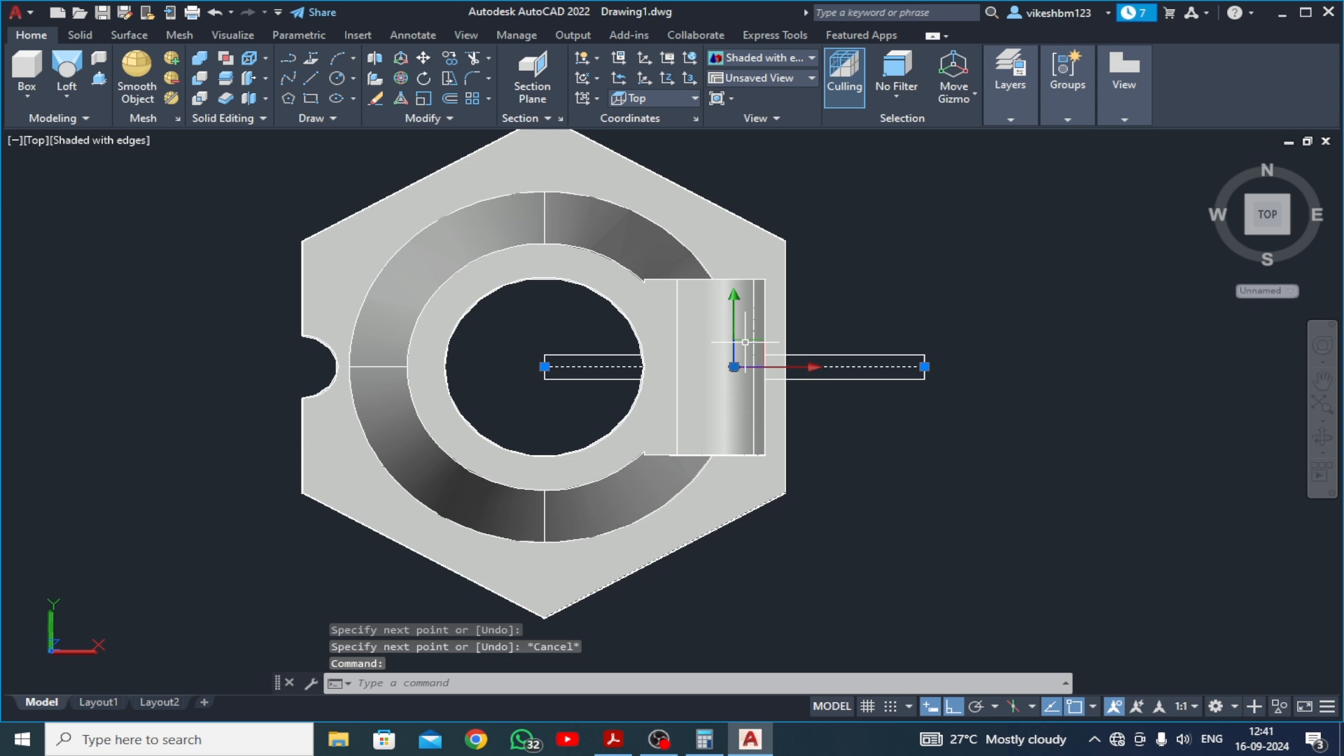
pyautogui.press('Delete')
pyautogui.click(414, 120)
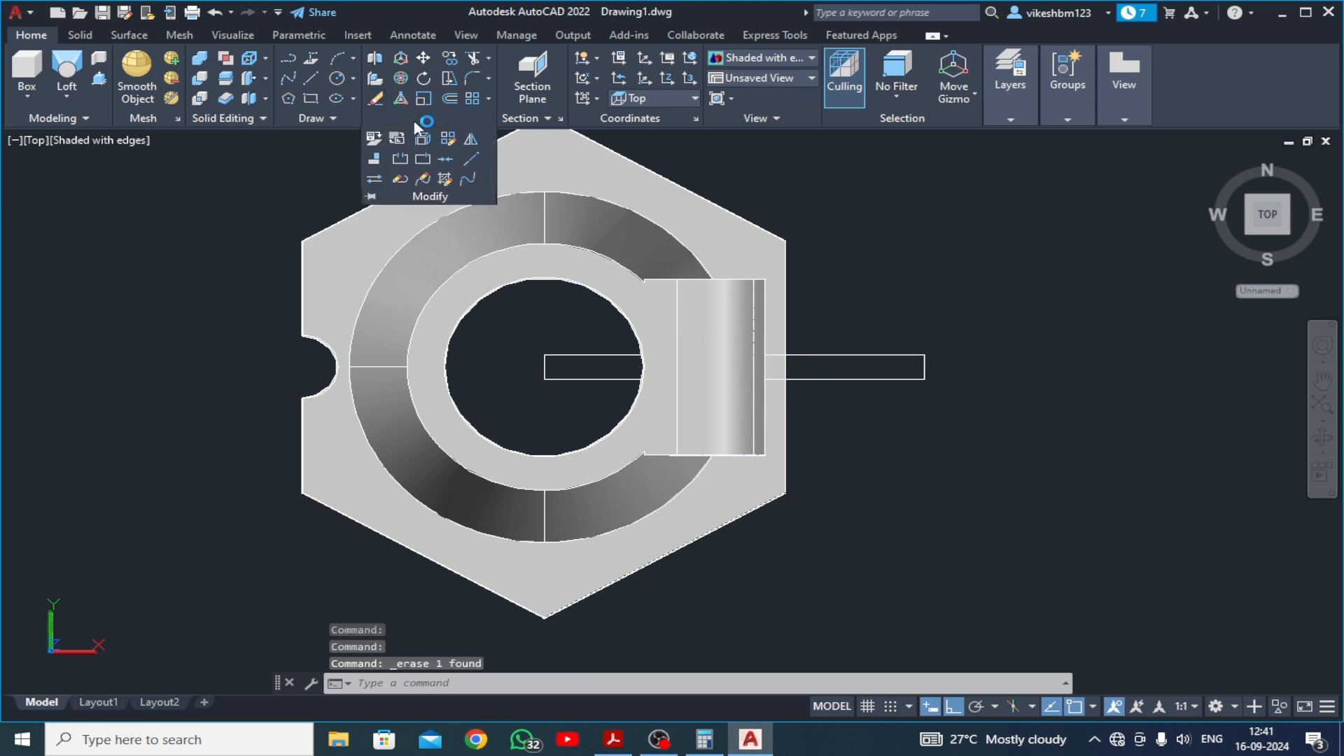
pyautogui.click(446, 160)
pyautogui.click(579, 319)
pyautogui.click(518, 381)
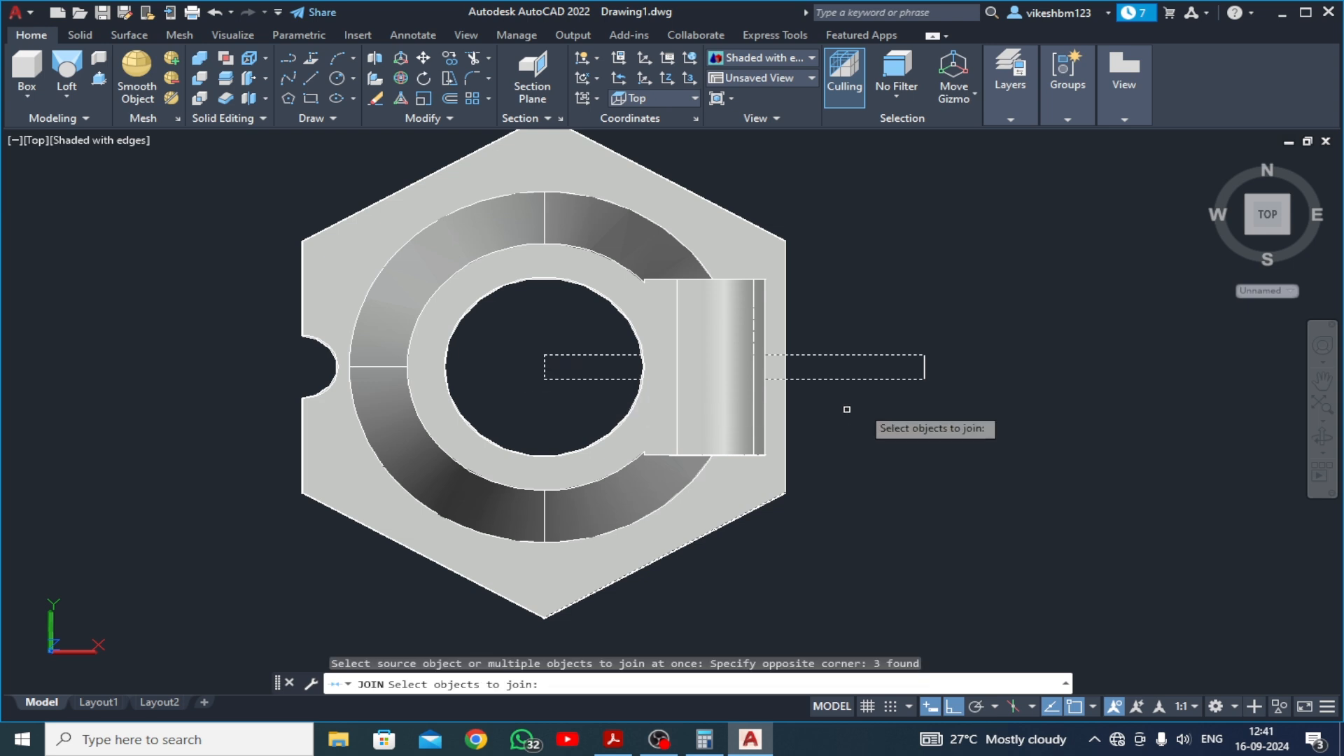
pyautogui.click(957, 348)
pyautogui.click(873, 408)
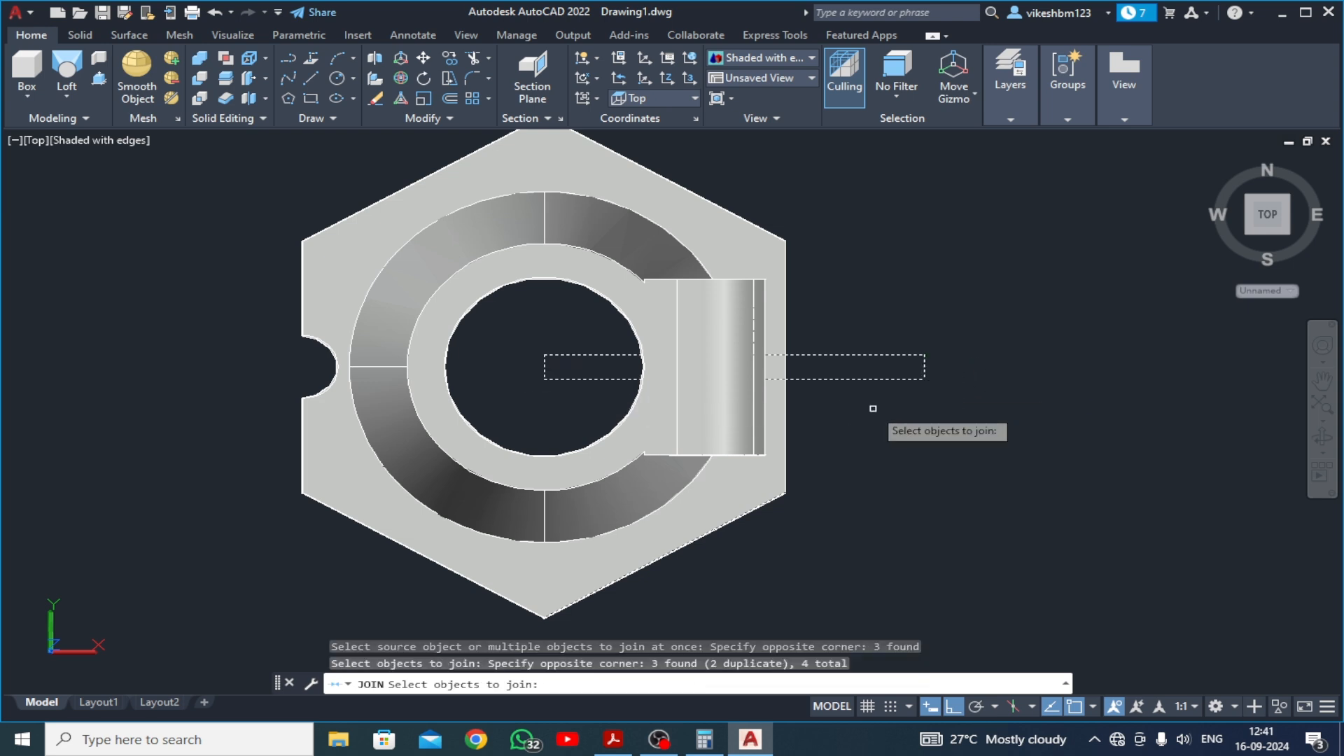
pyautogui.press('Return')
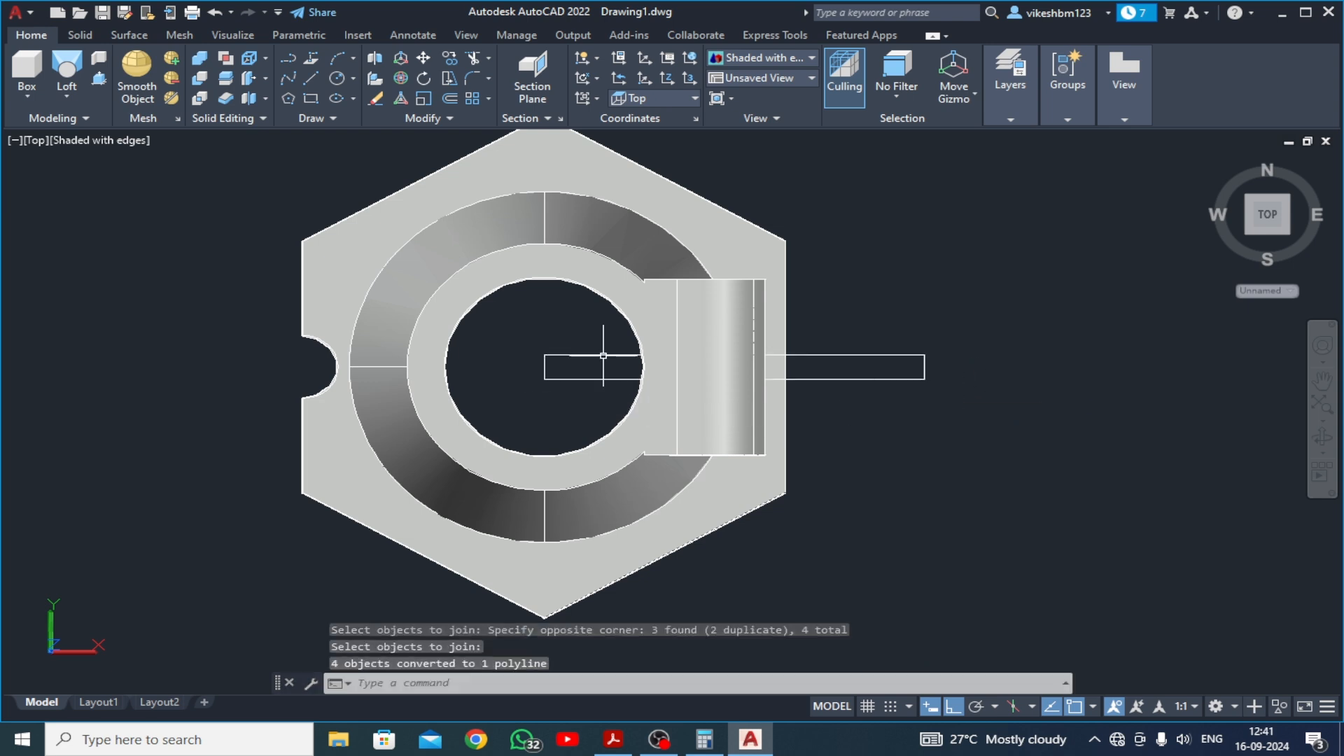
# In the SW Isometric view with 2D Wireframe style, move the slot rectangle from its inner end's midpoint to the top face's centre
pyautogui.click(37, 140)
pyautogui.click(68, 294)
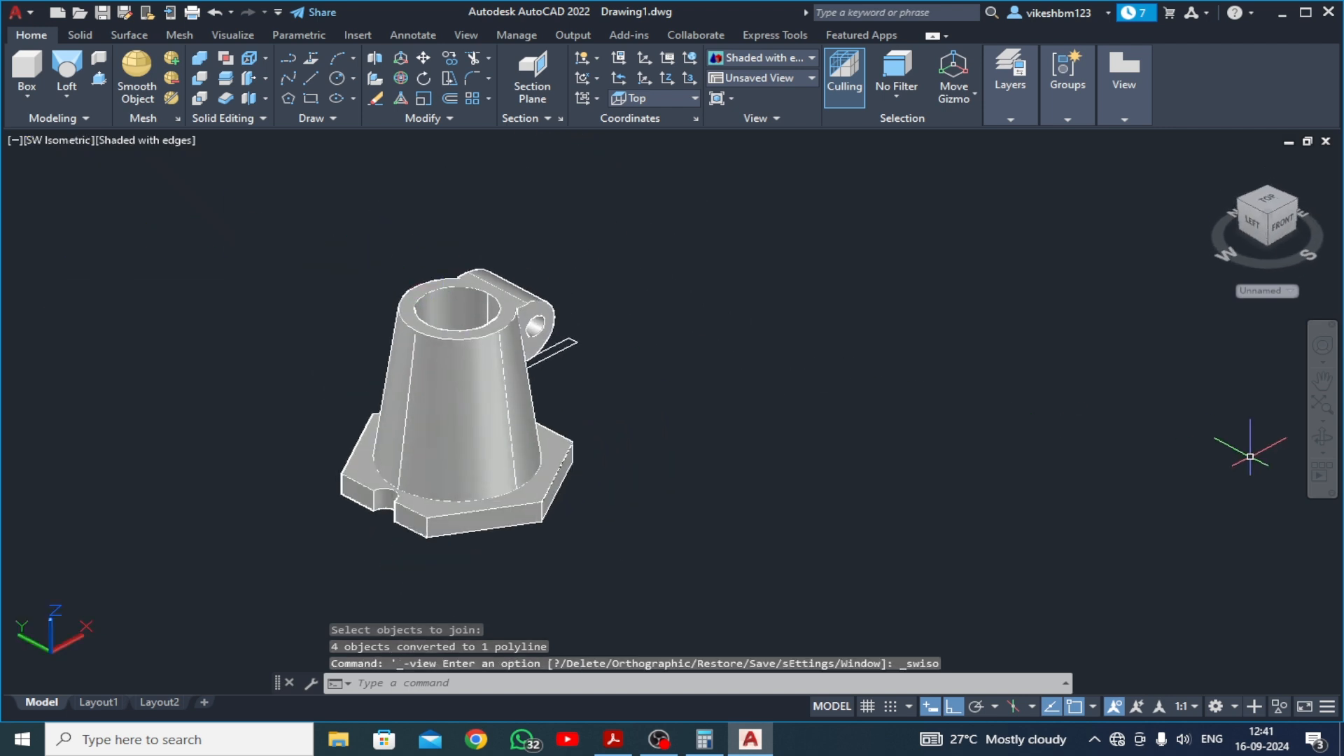
pyautogui.click(128, 139)
pyautogui.click(165, 180)
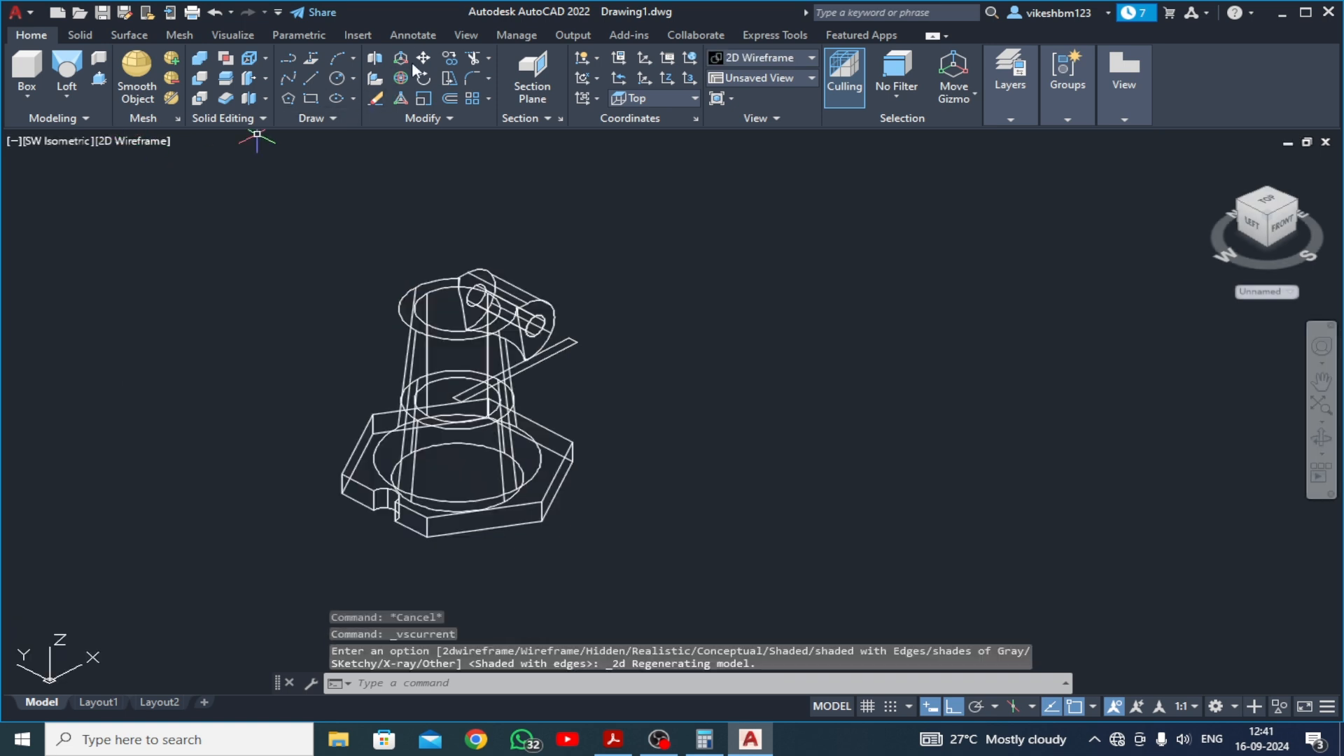
pyautogui.scroll(3, 448, 413)
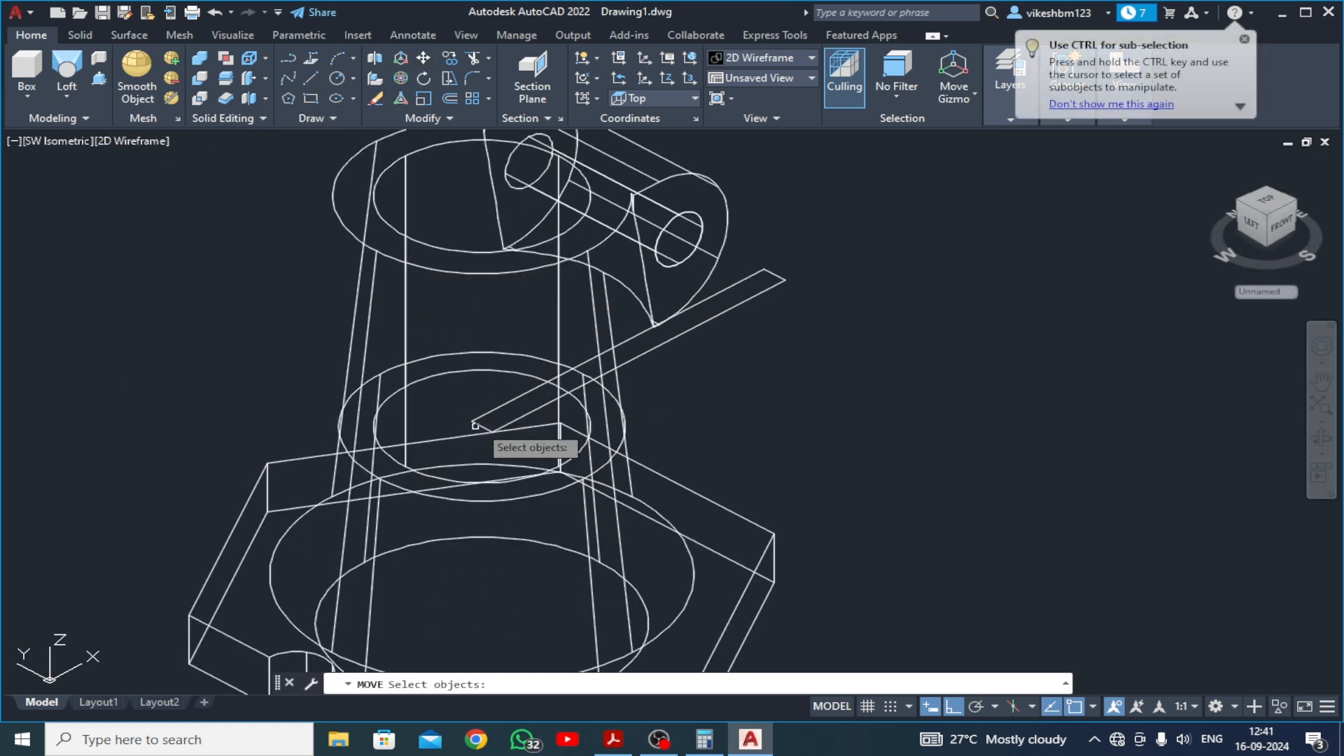
pyautogui.click(482, 424)
pyautogui.press('Return')
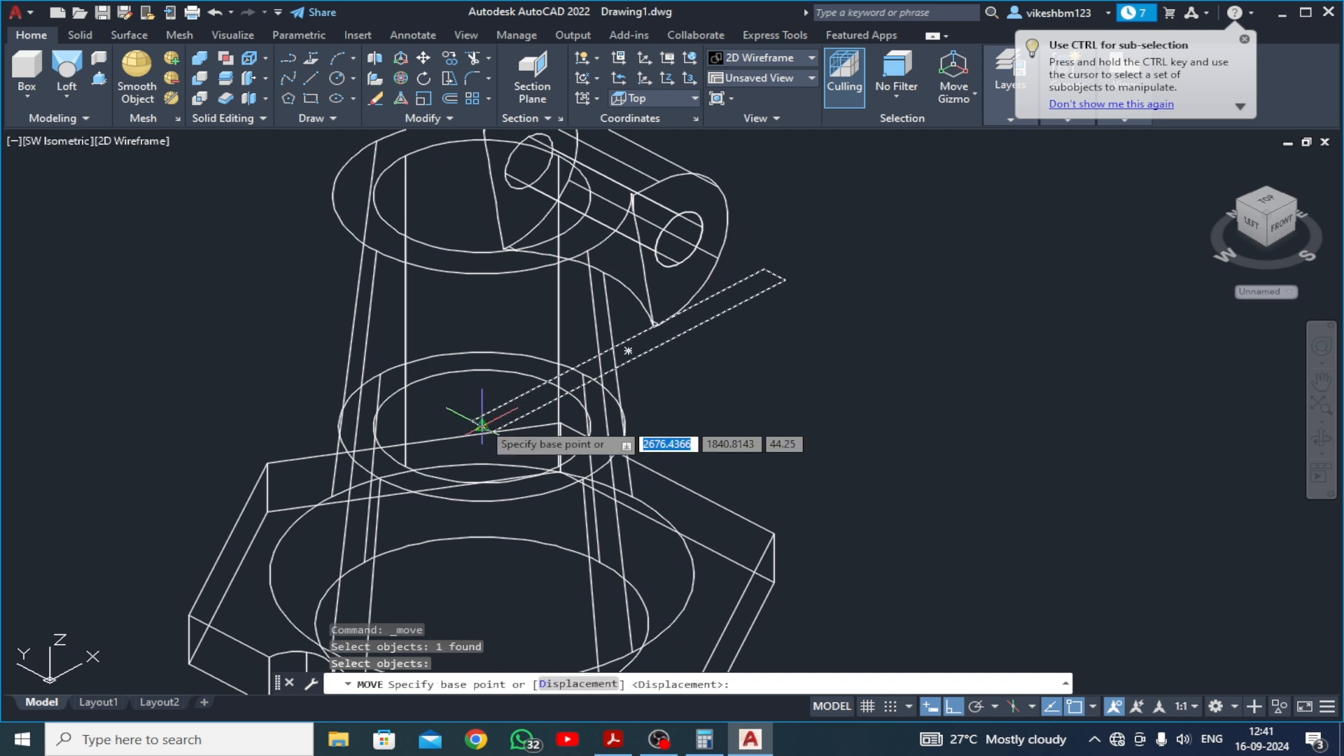
pyautogui.click(481, 425)
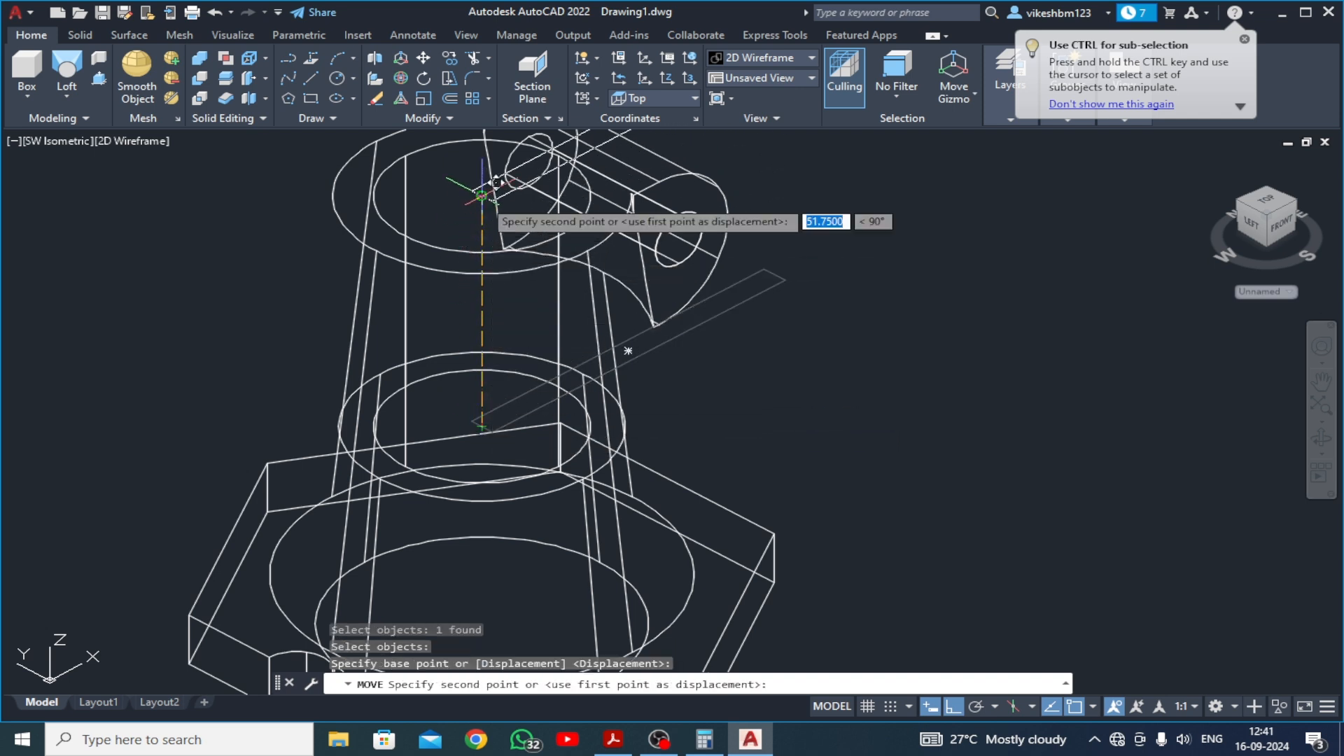
pyautogui.click(483, 199)
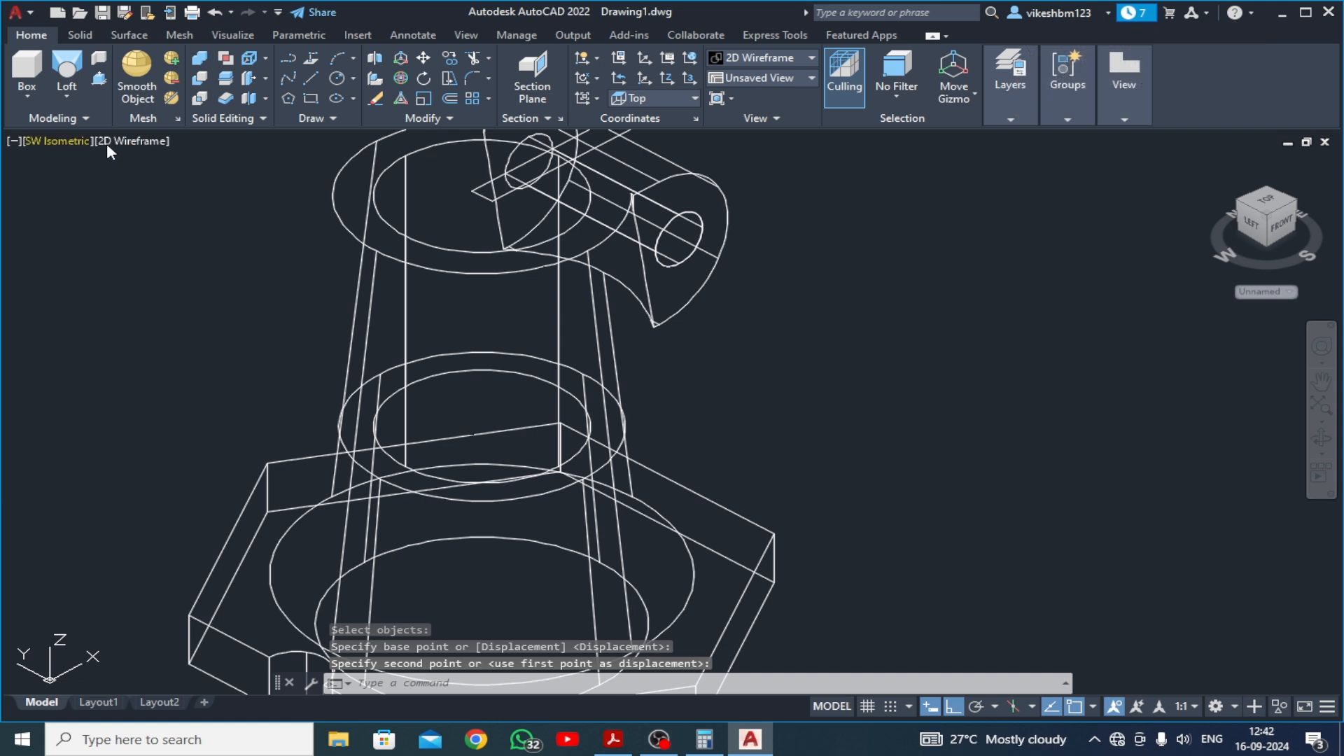
# Set the visual style to Shaded with edges and check the slot's depth in the reference PDF
pyautogui.click(129, 142)
pyautogui.click(168, 275)
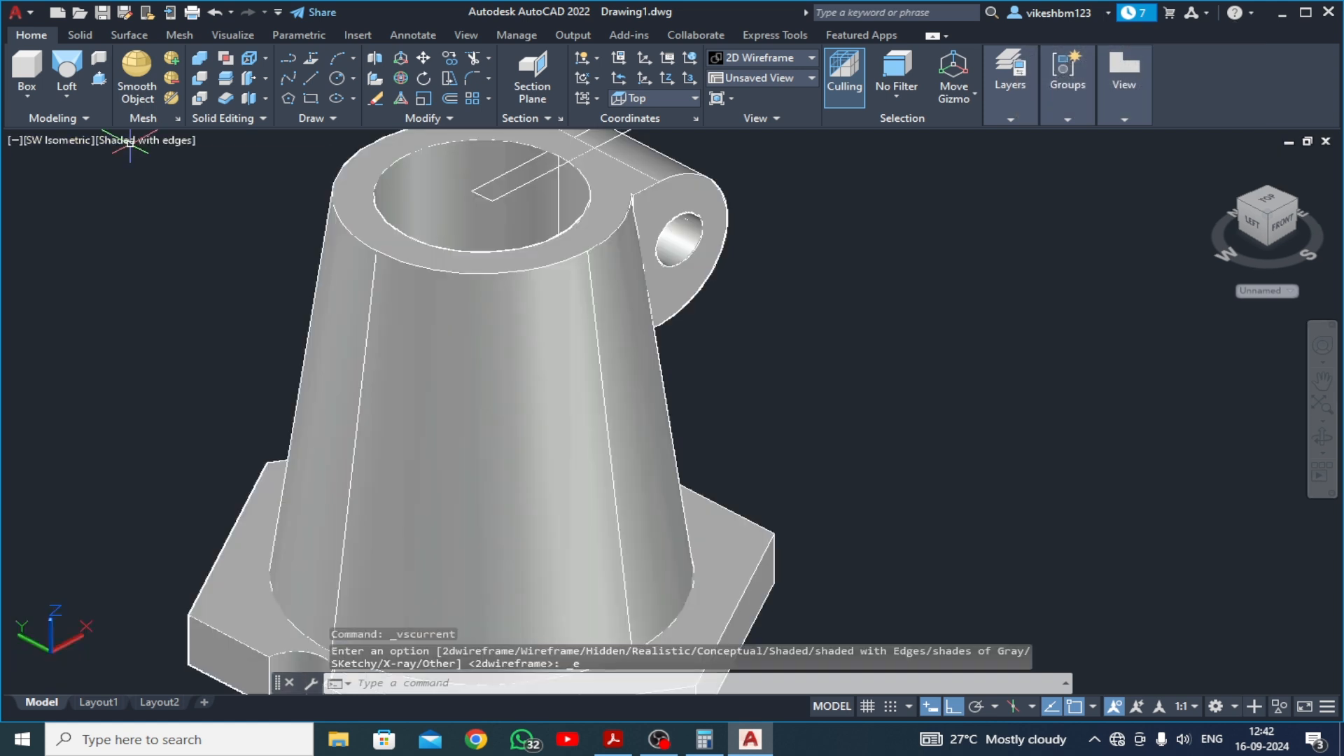
pyautogui.scroll(-2, 169, 275)
pyautogui.moveTo(371, 375); pyautogui.dragTo(458, 384, button='middle')
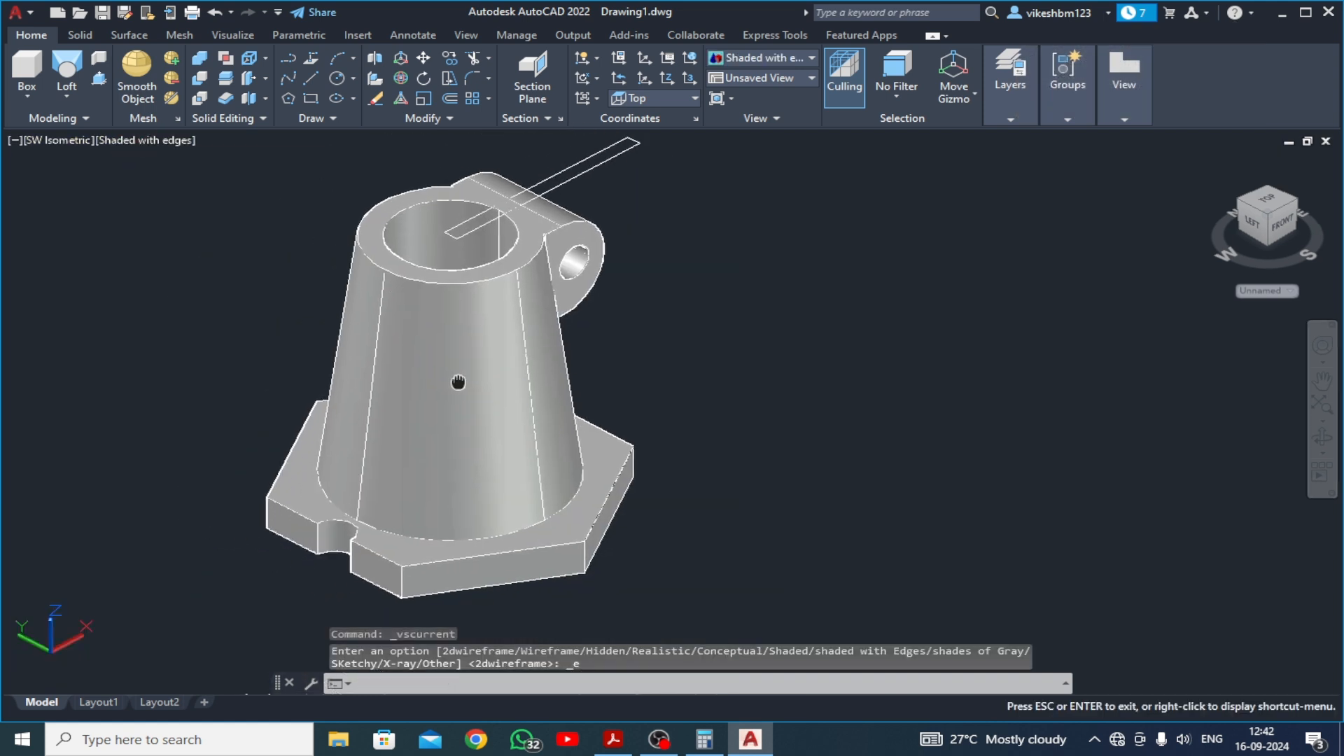
pyautogui.click(607, 741)
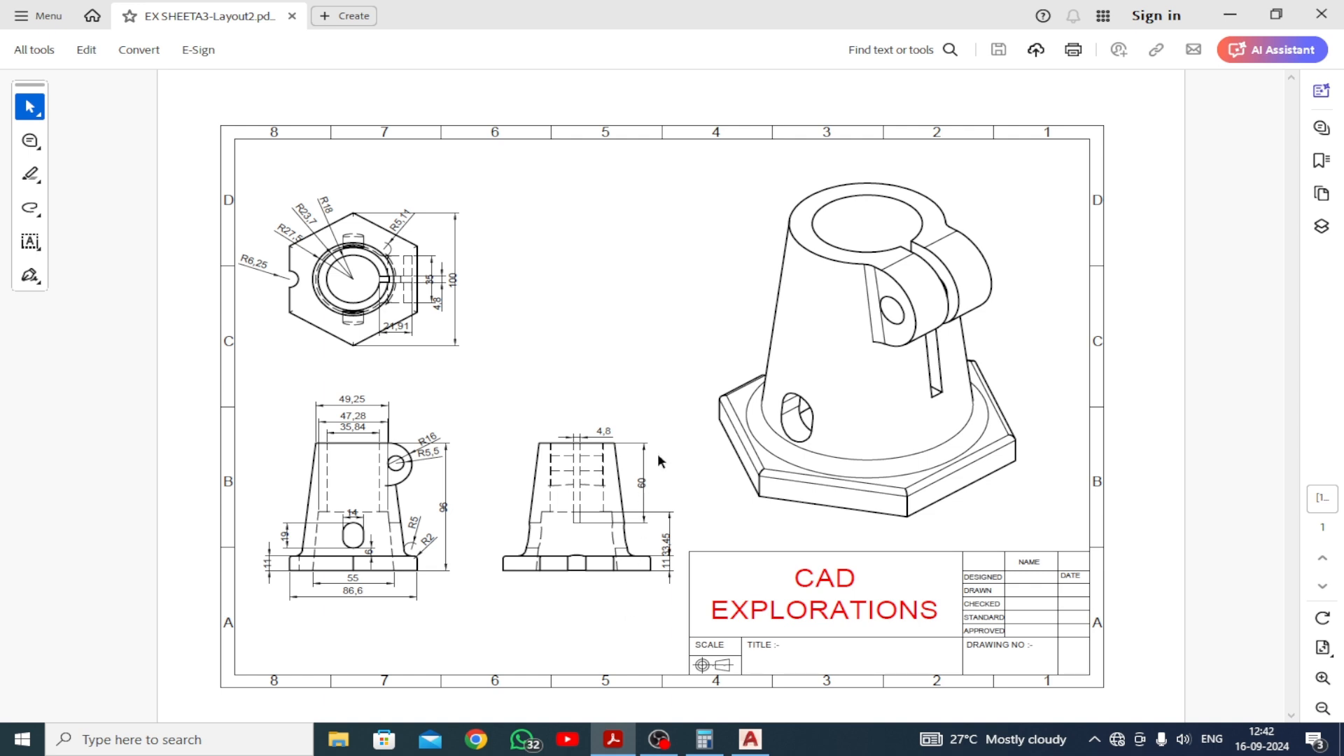
pyautogui.click(750, 739)
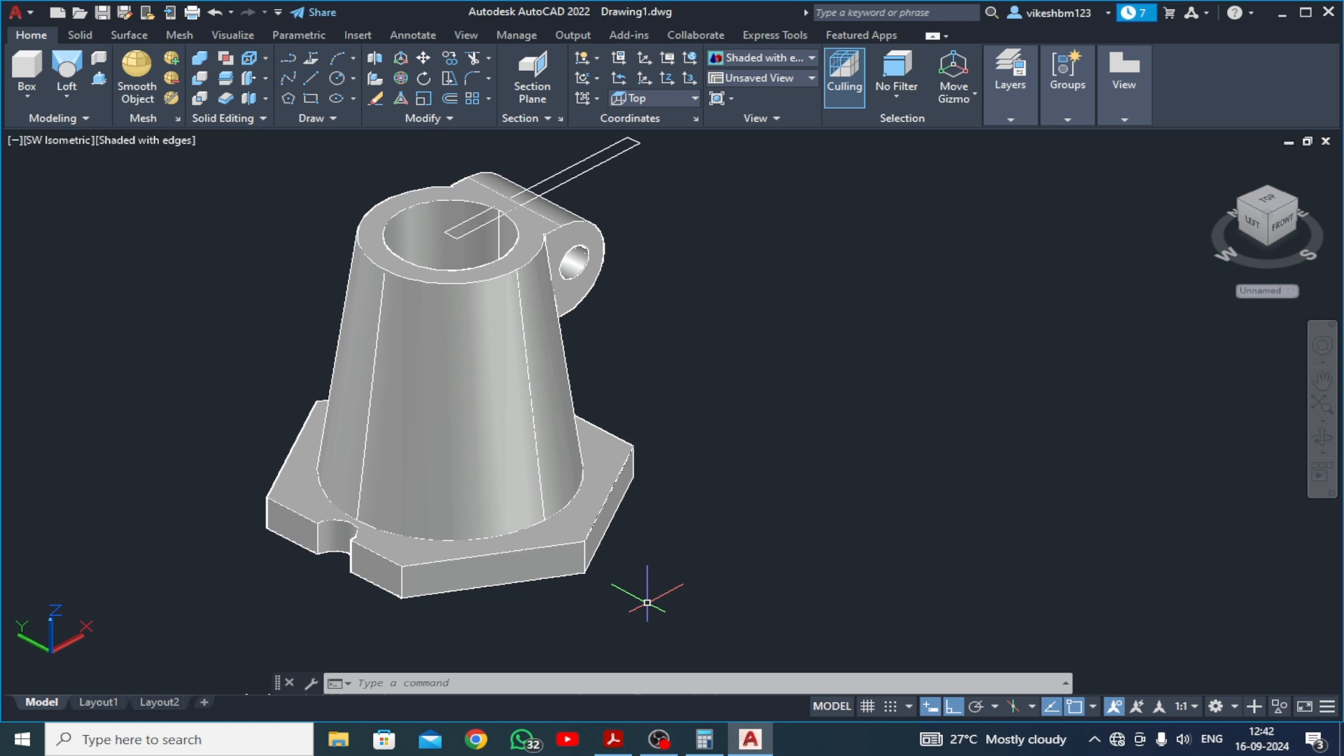
# Presspull the slot rectangle 60 downward into a solid plate through the lug and body wall
pyautogui.click(99, 80)
pyautogui.moveTo(632, 253); pyautogui.dragTo(628, 308, button='middle')
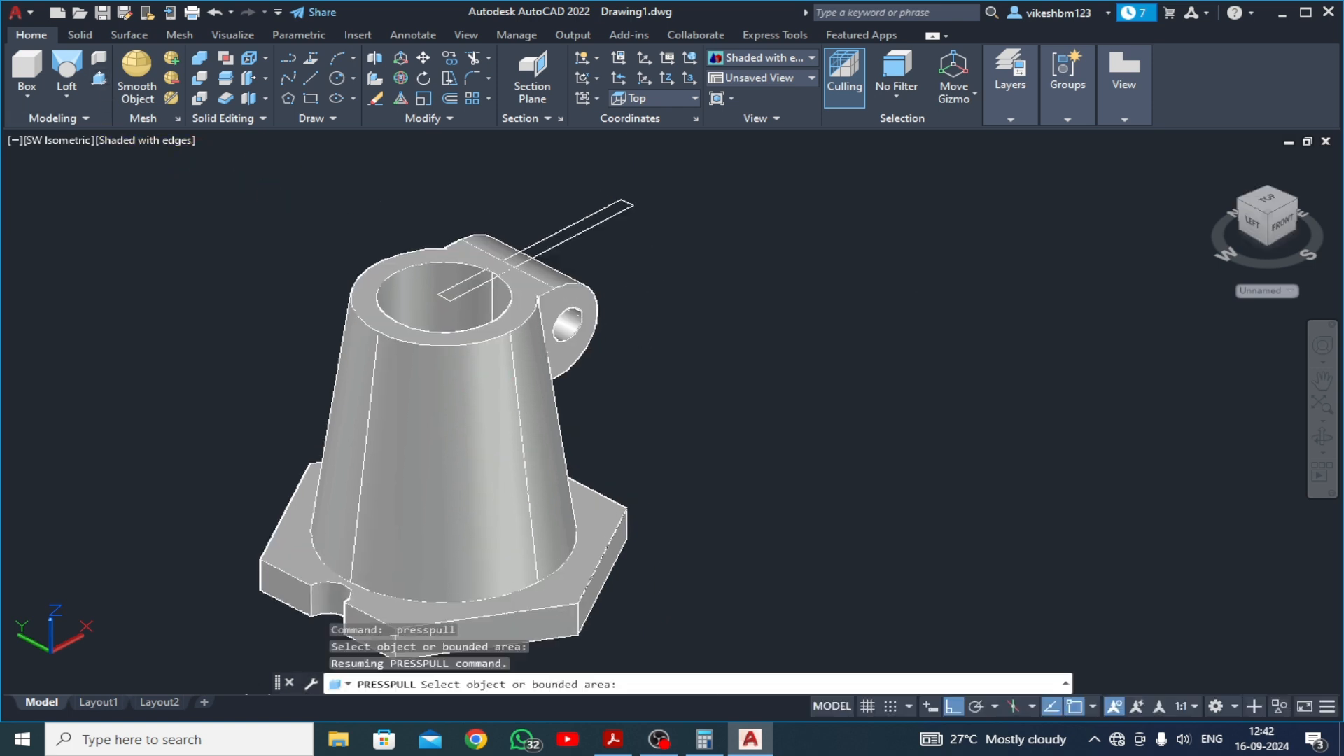
pyautogui.click(621, 210)
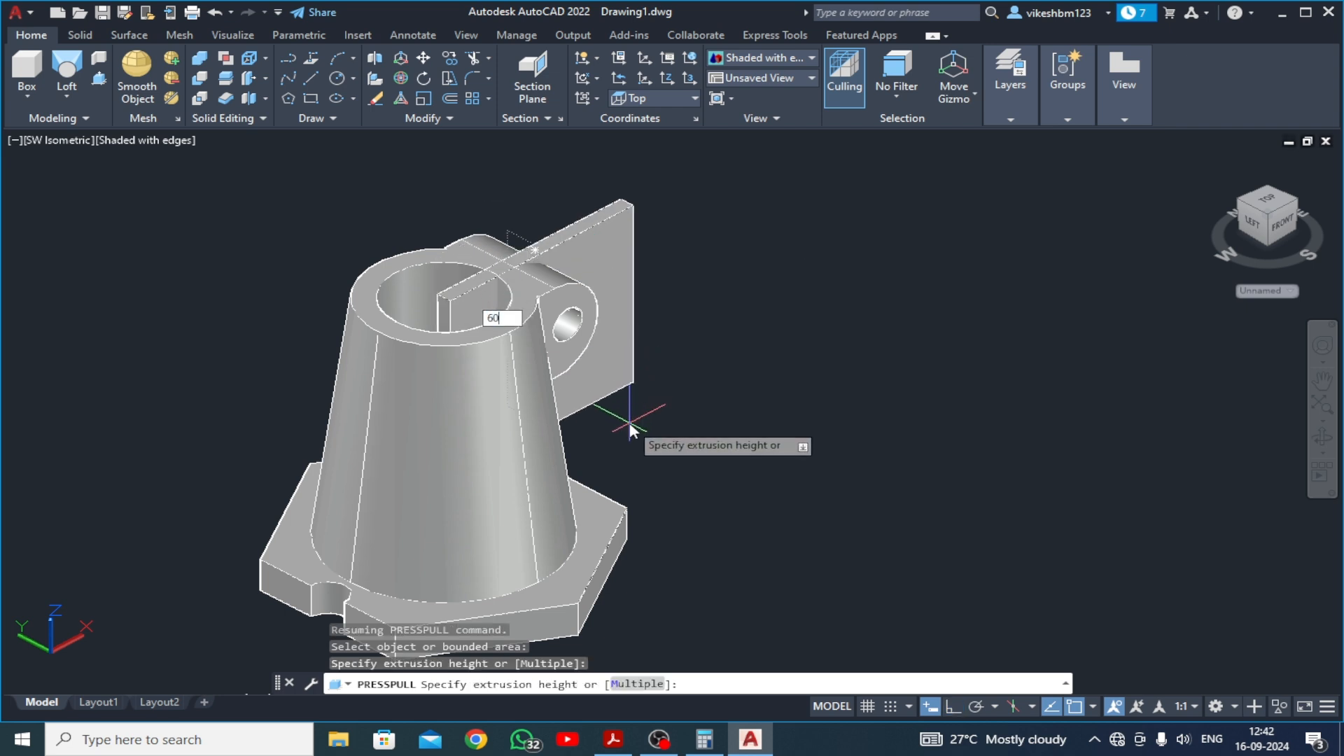
pyautogui.write('60')
pyautogui.press('Return')
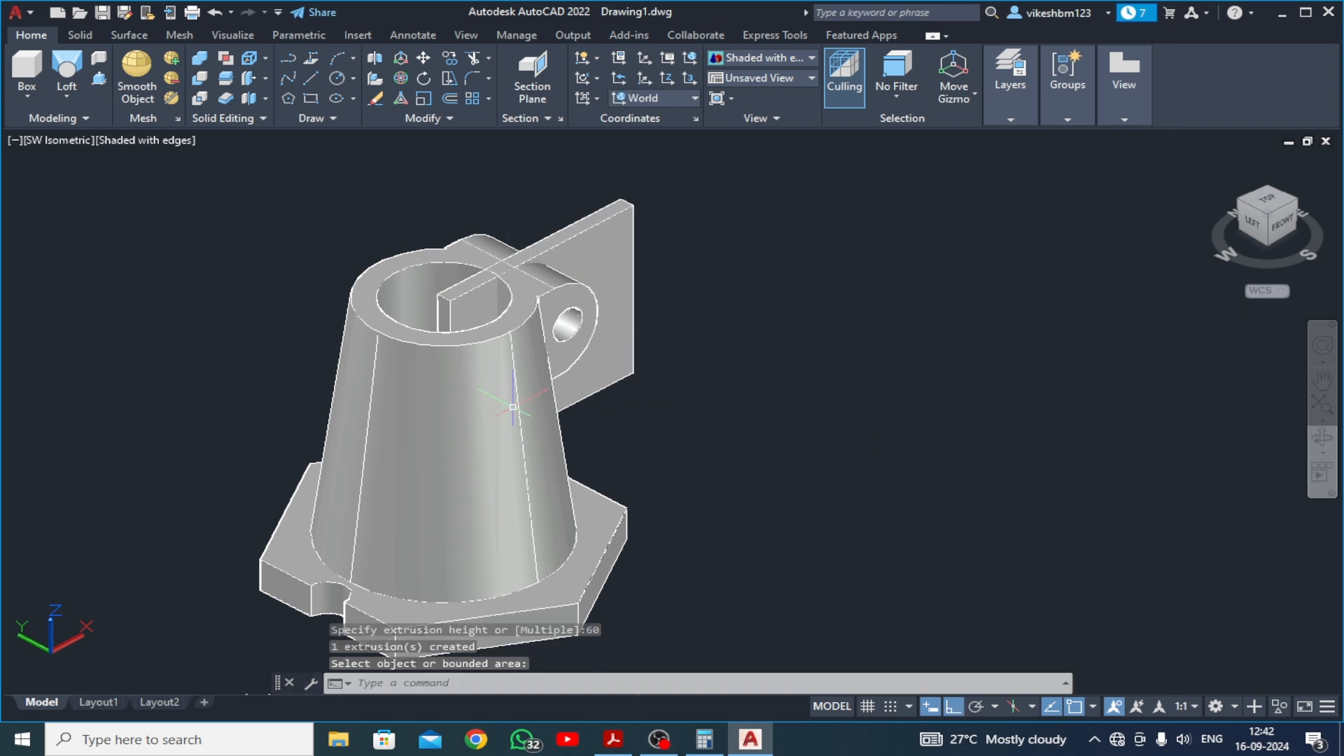
# Subtract the slot plate from the bracket solid to cut the slot through the side lug and body wall
pyautogui.click(208, 78)
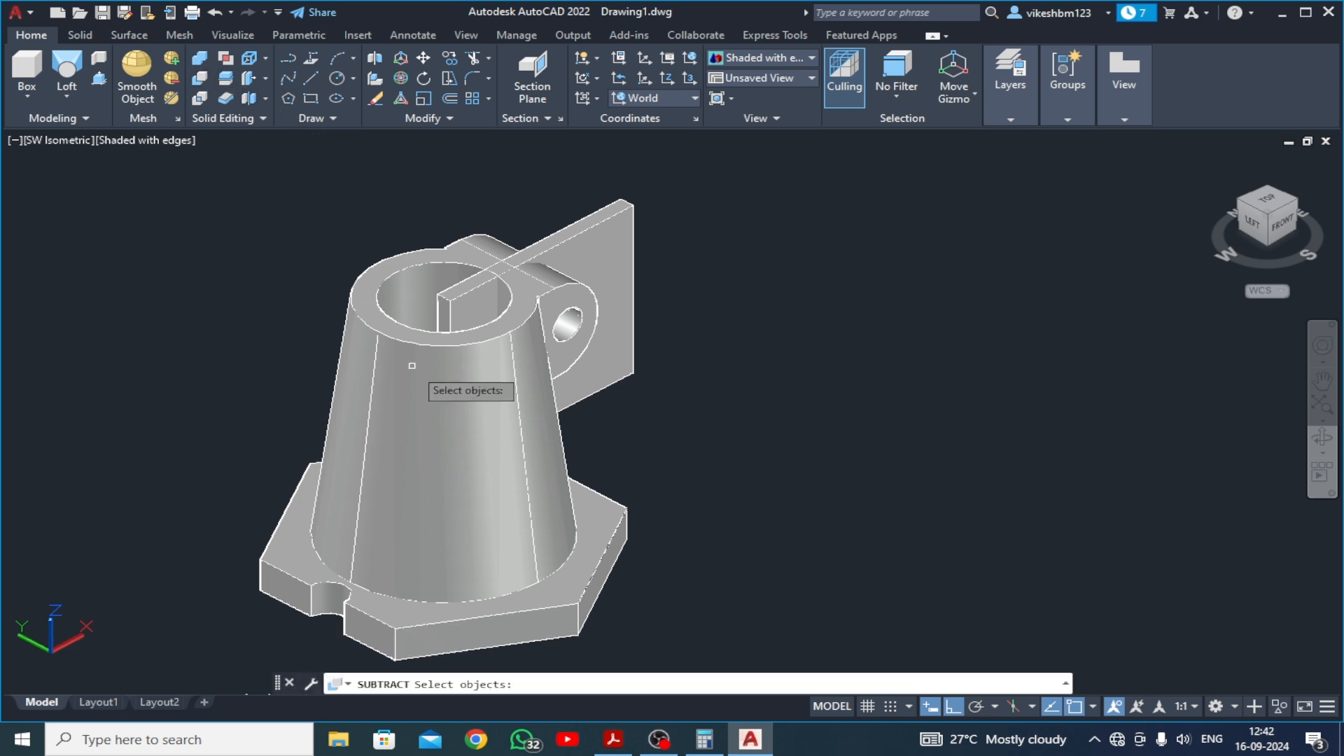
pyautogui.click(429, 385)
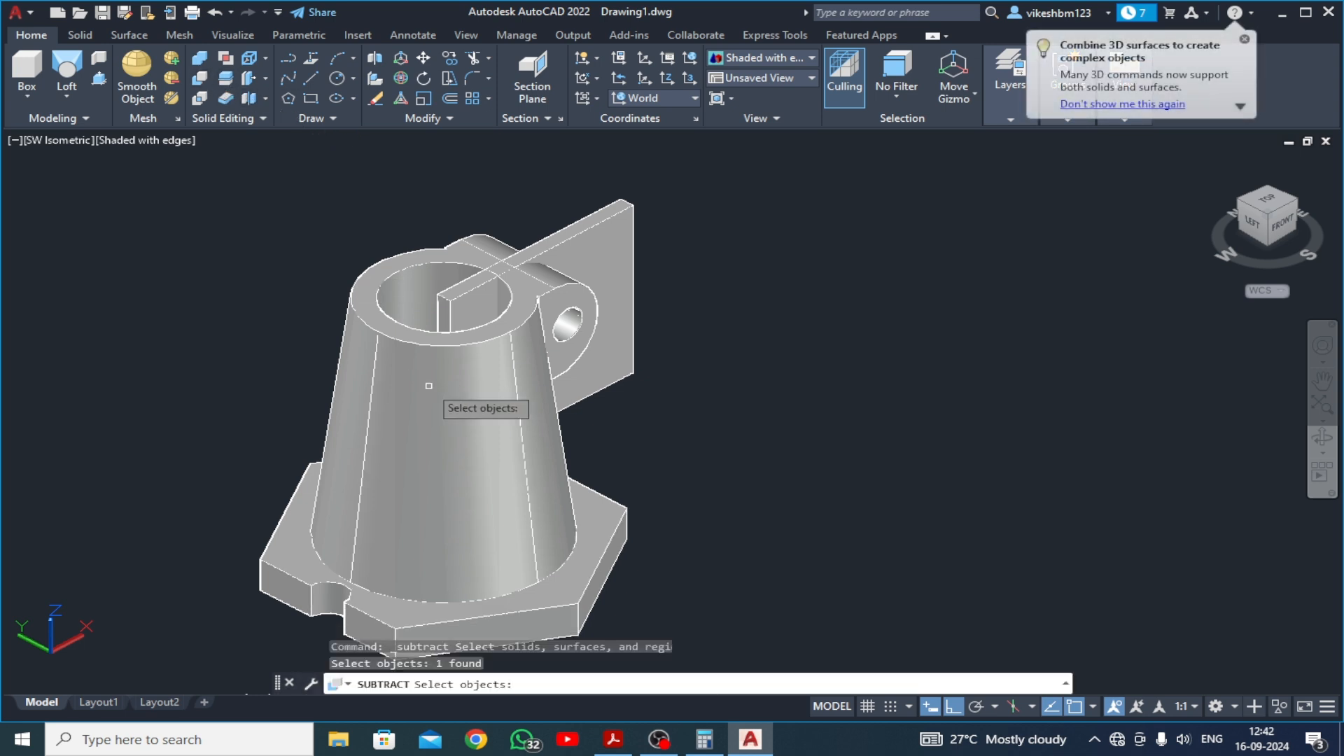
pyautogui.press('Return')
pyautogui.click(579, 243)
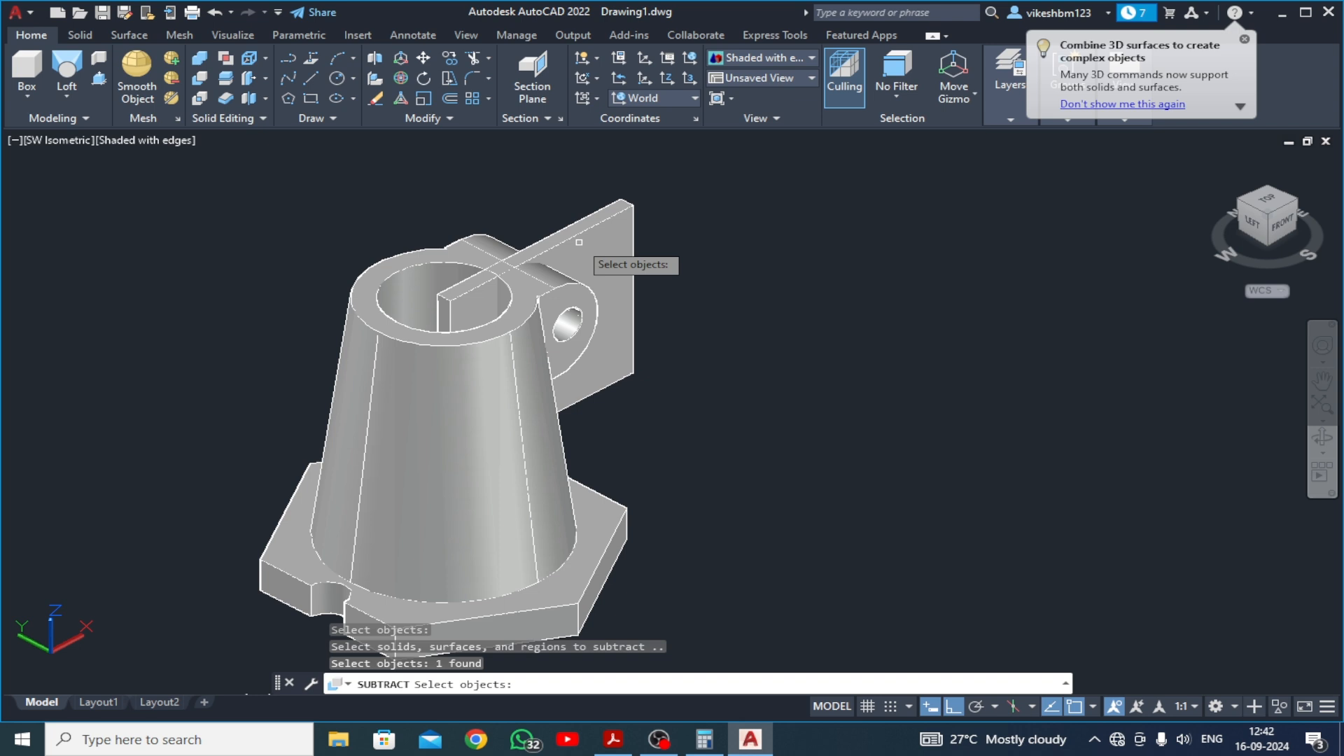
pyautogui.press('Return')
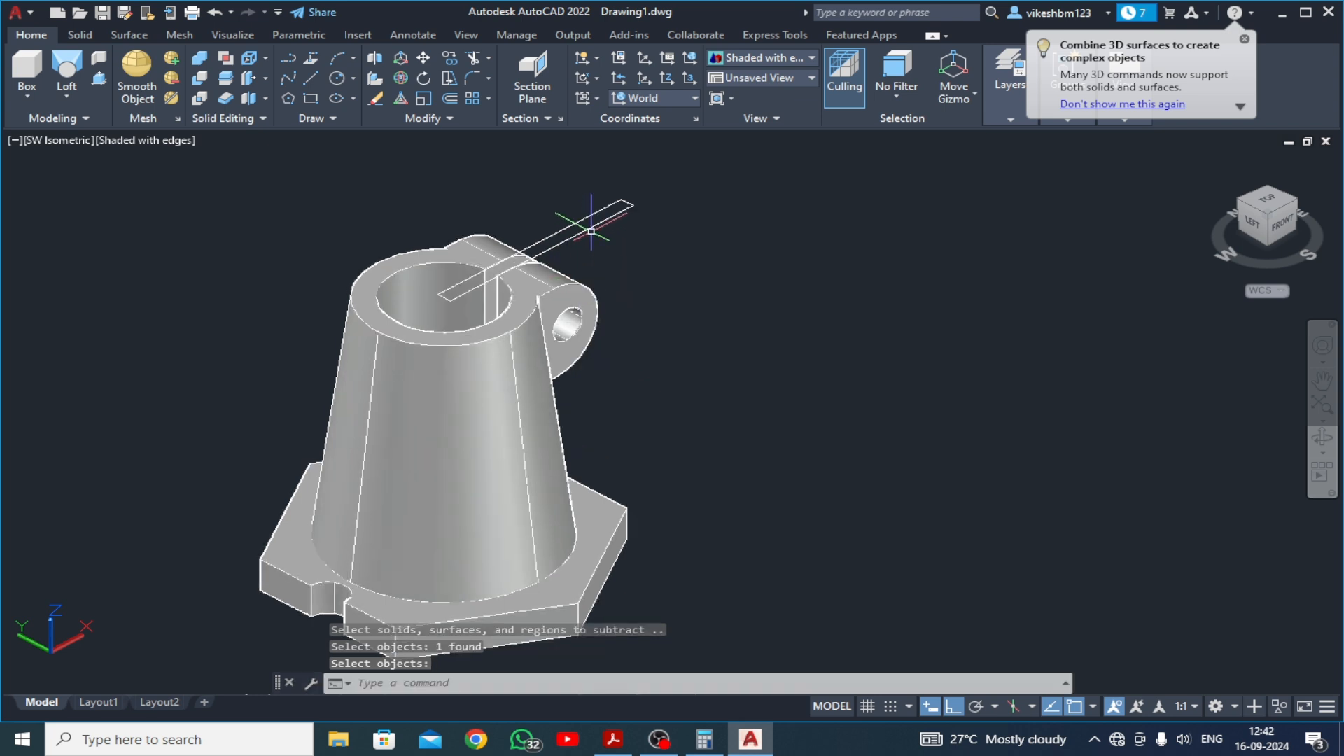
# Erase the leftover slot rectangle from the top of the bracket
pyautogui.click(591, 231)
pyautogui.click(567, 238)
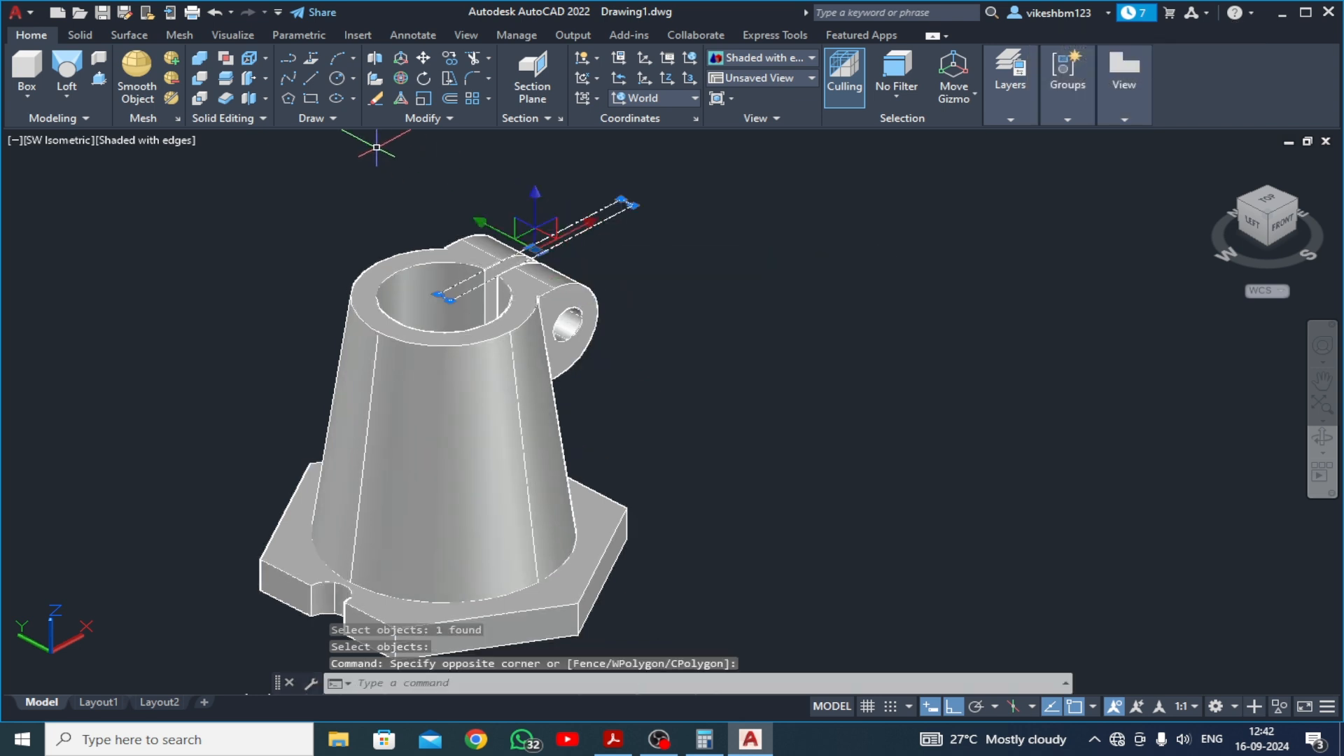
pyautogui.click(377, 102)
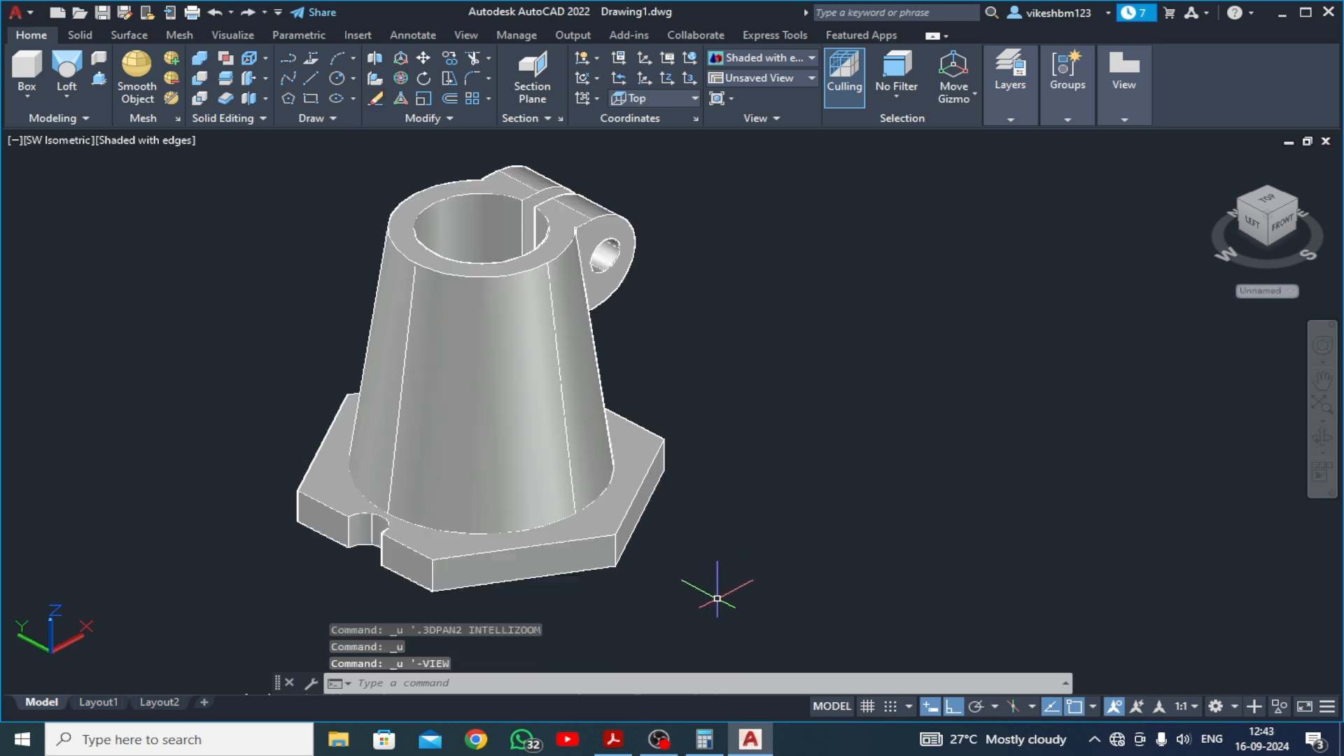
# In the Front view, draw a circle of diameter 14 in the empty space beside the bracket
pyautogui.click(73, 140)
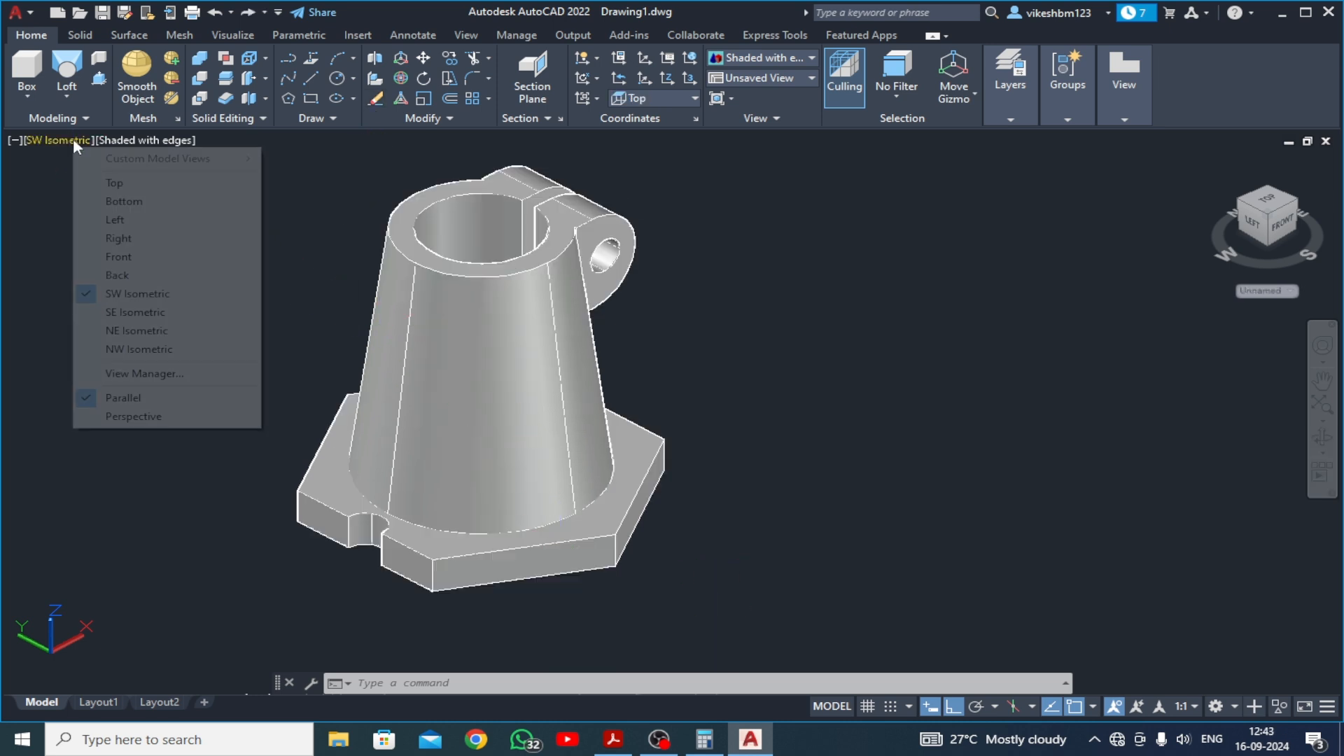
pyautogui.click(113, 257)
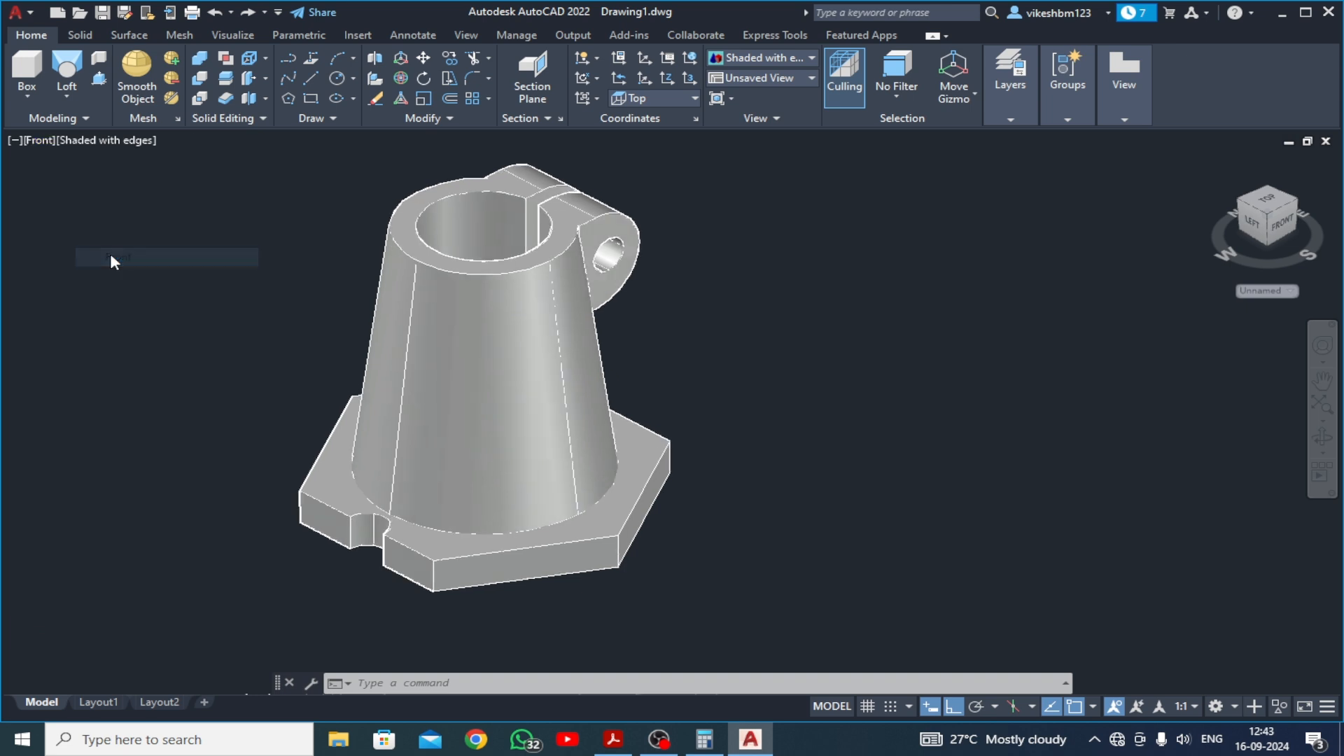
pyautogui.moveTo(531, 376); pyautogui.dragTo(344, 367, button='middle')
pyautogui.click(352, 78)
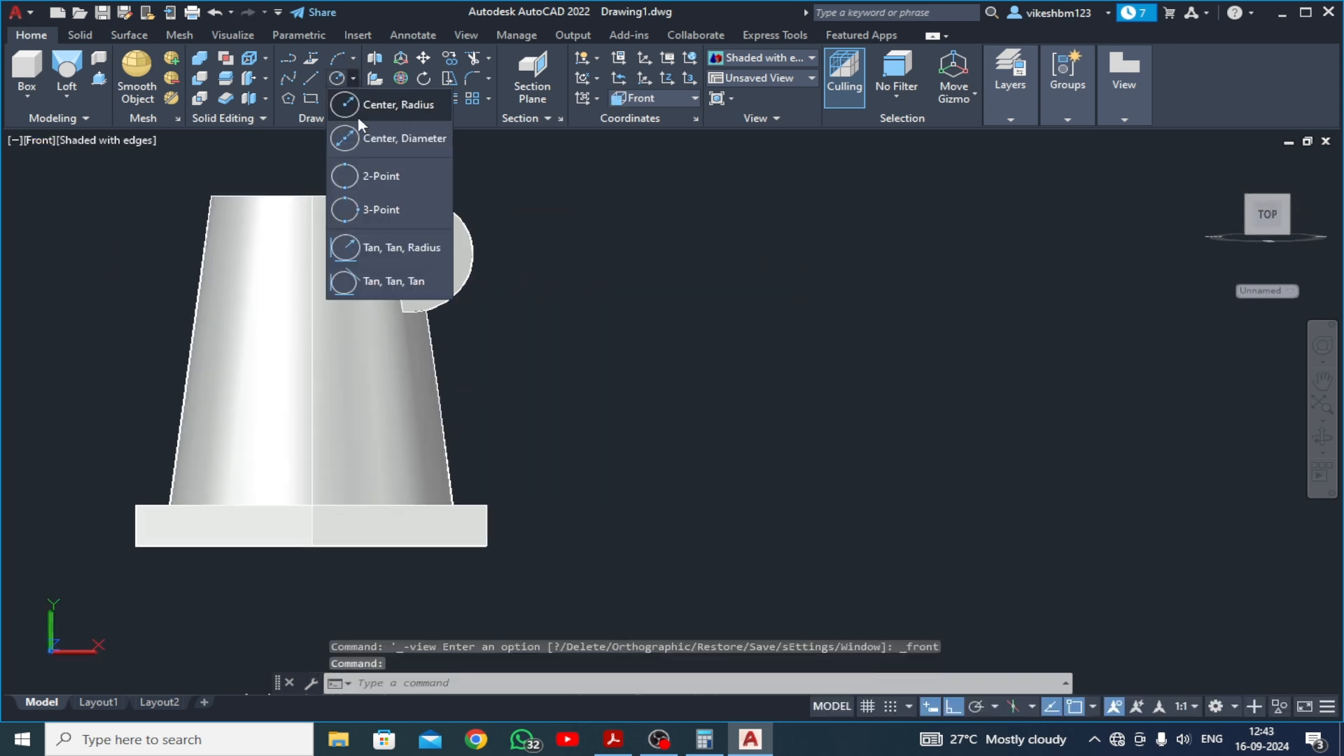
pyautogui.click(379, 137)
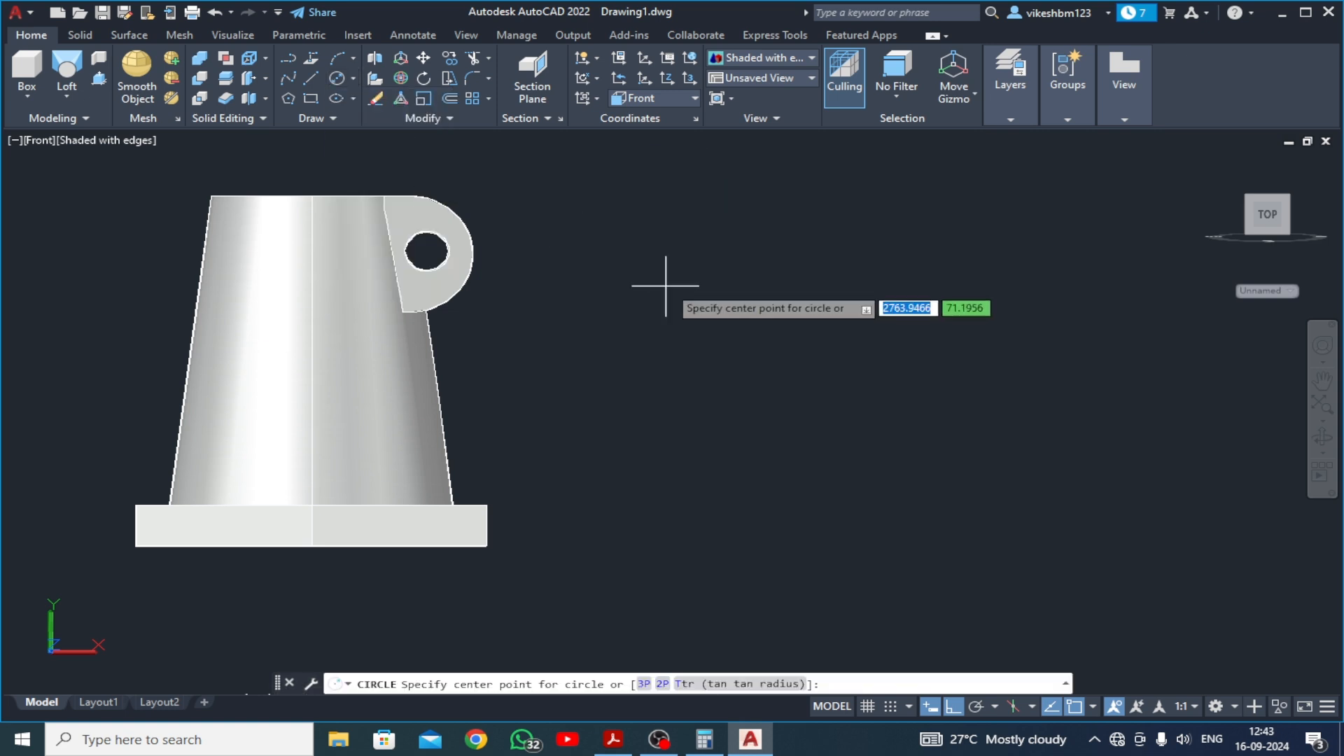
pyautogui.click(680, 310)
pyautogui.write('14')
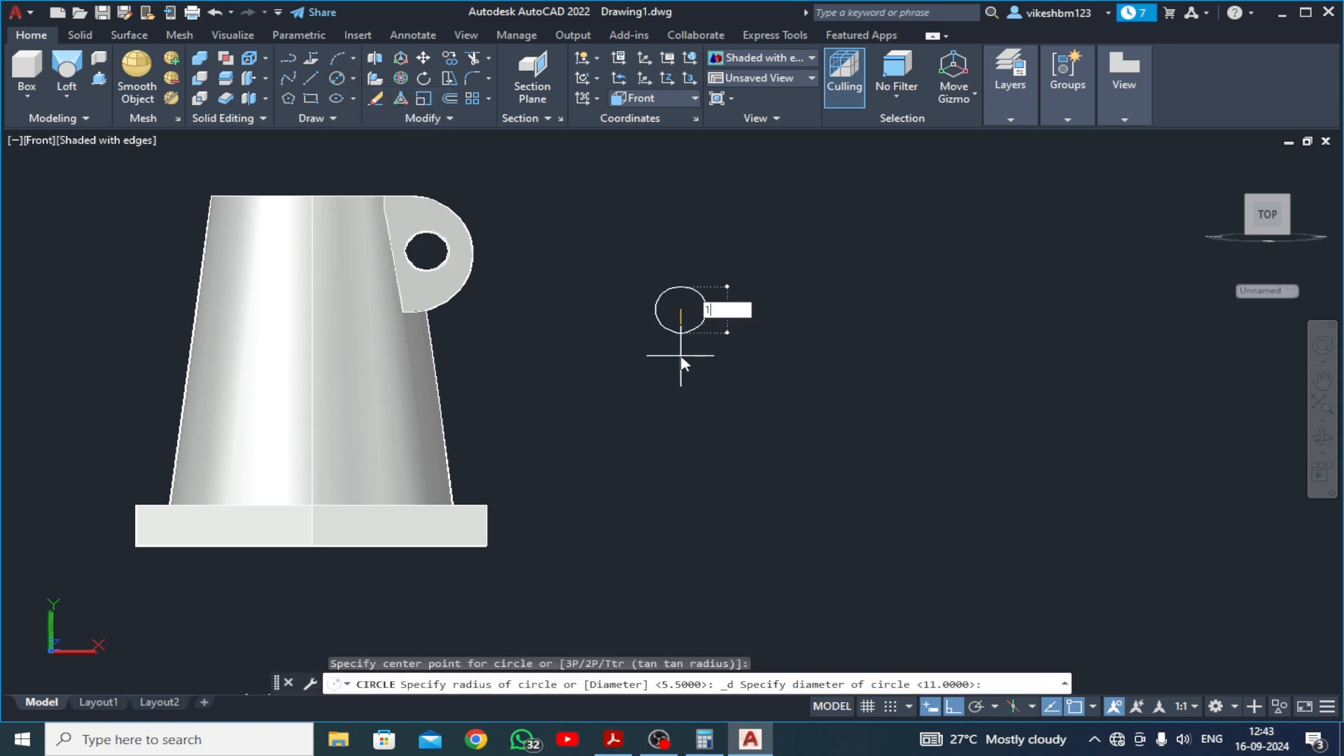
pyautogui.press('Return')
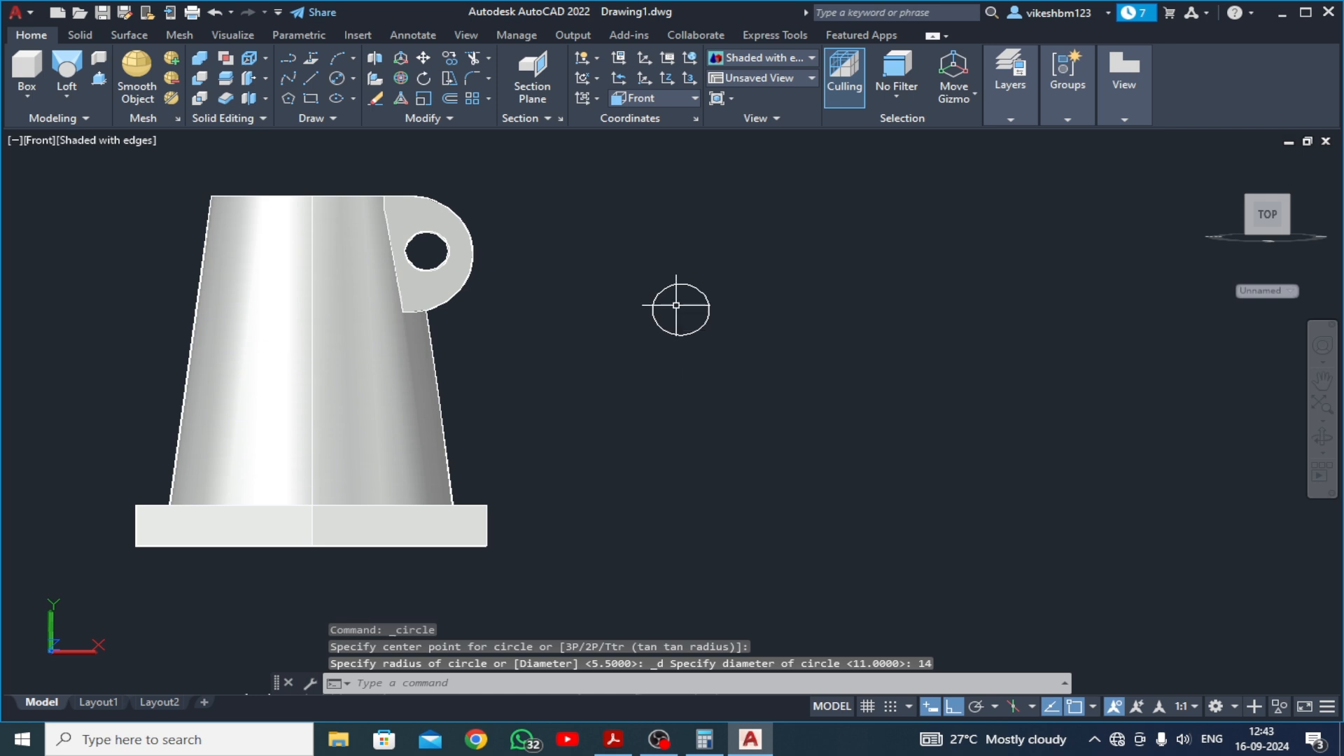
# Draw a vertical line 19 long downward from the circle's top quadrant
pyautogui.click(310, 78)
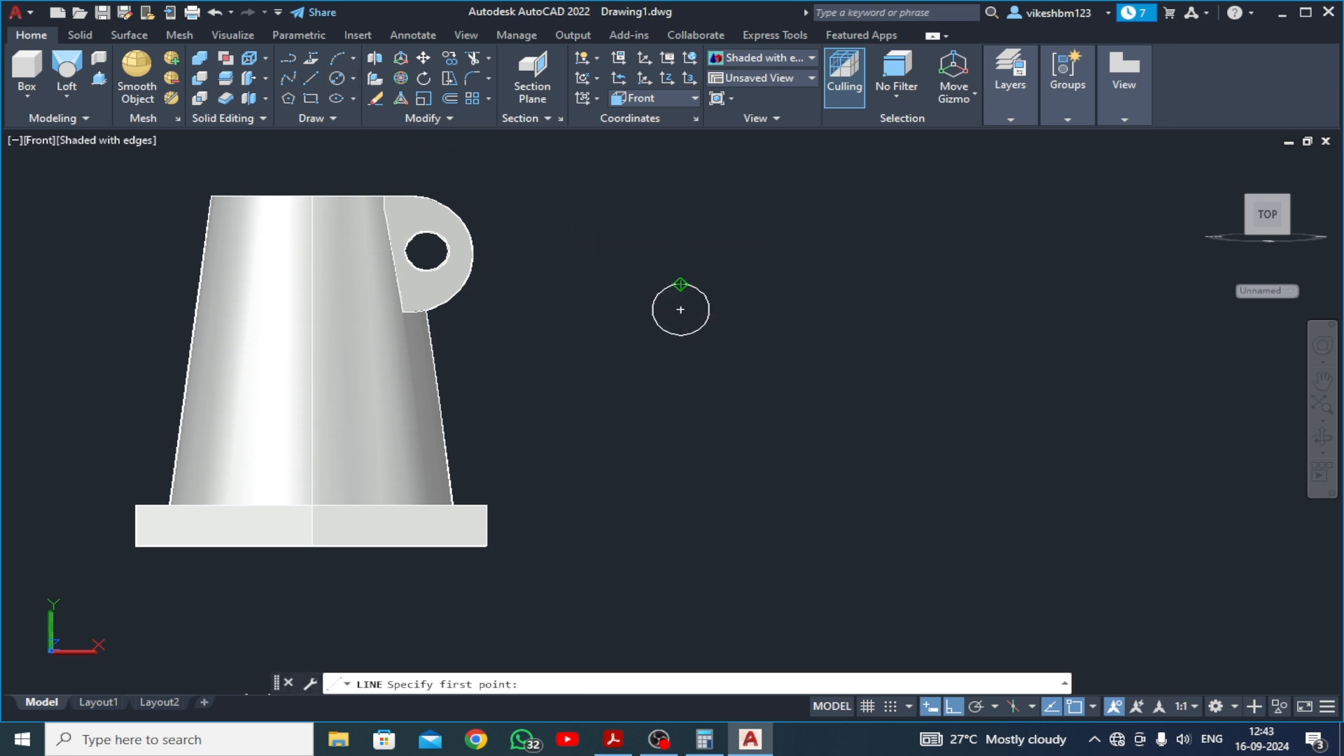
pyautogui.click(681, 283)
pyautogui.write('19')
pyautogui.press('Return')
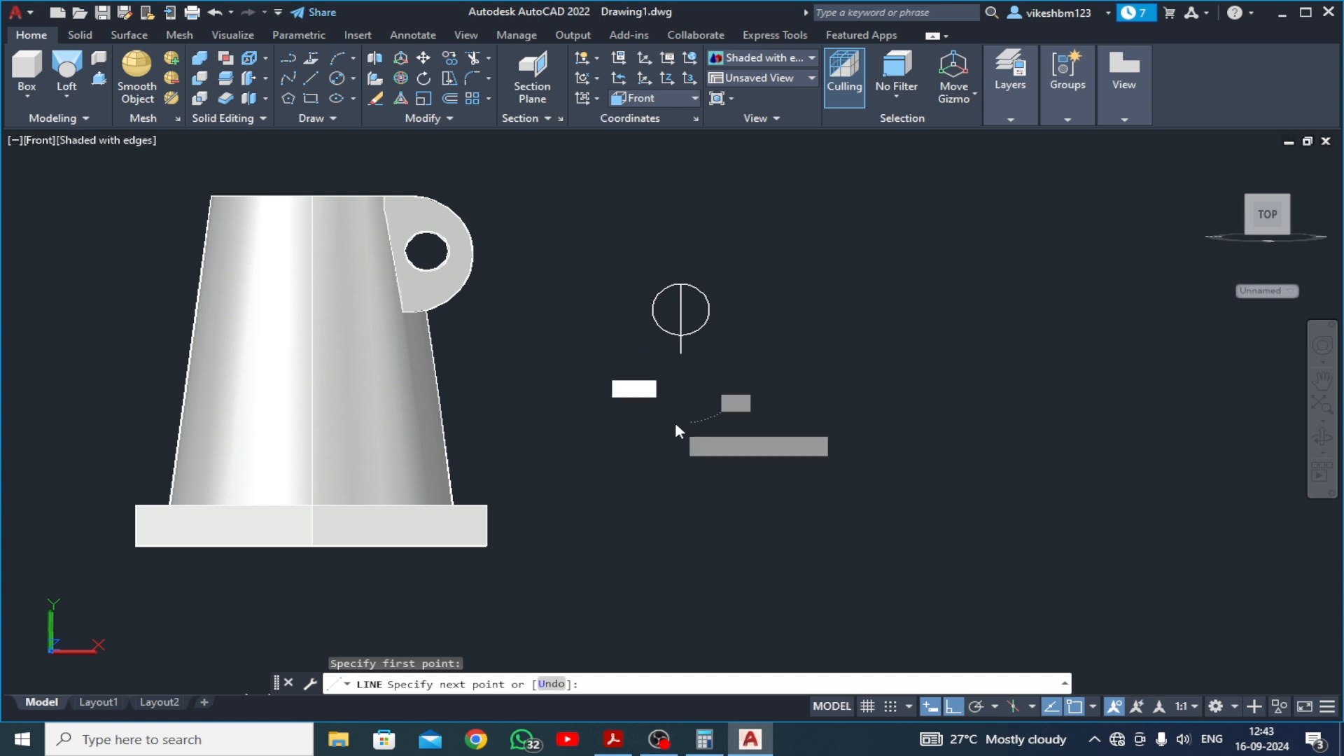
pyautogui.press('Escape')
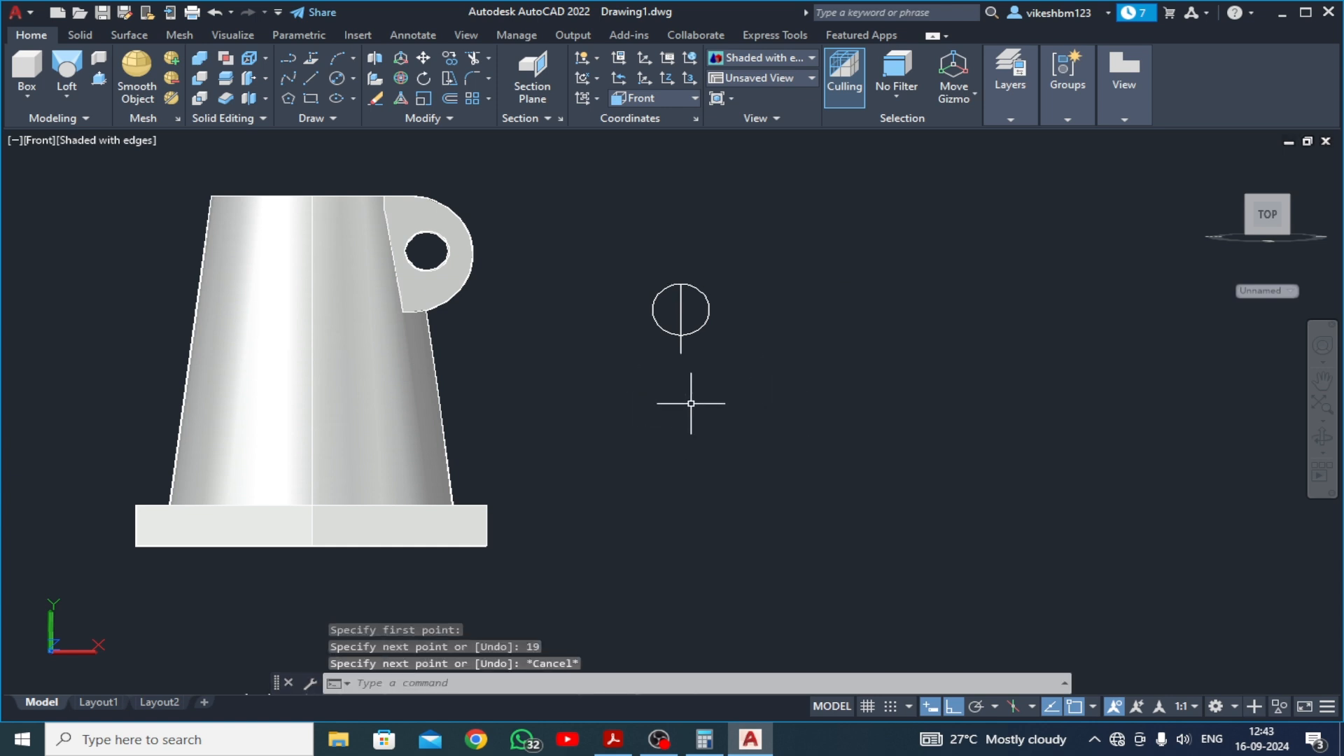
# Copy the circle from its bottom quadrant to the lower end of the vertical line
pyautogui.click(731, 281)
pyautogui.click(650, 341)
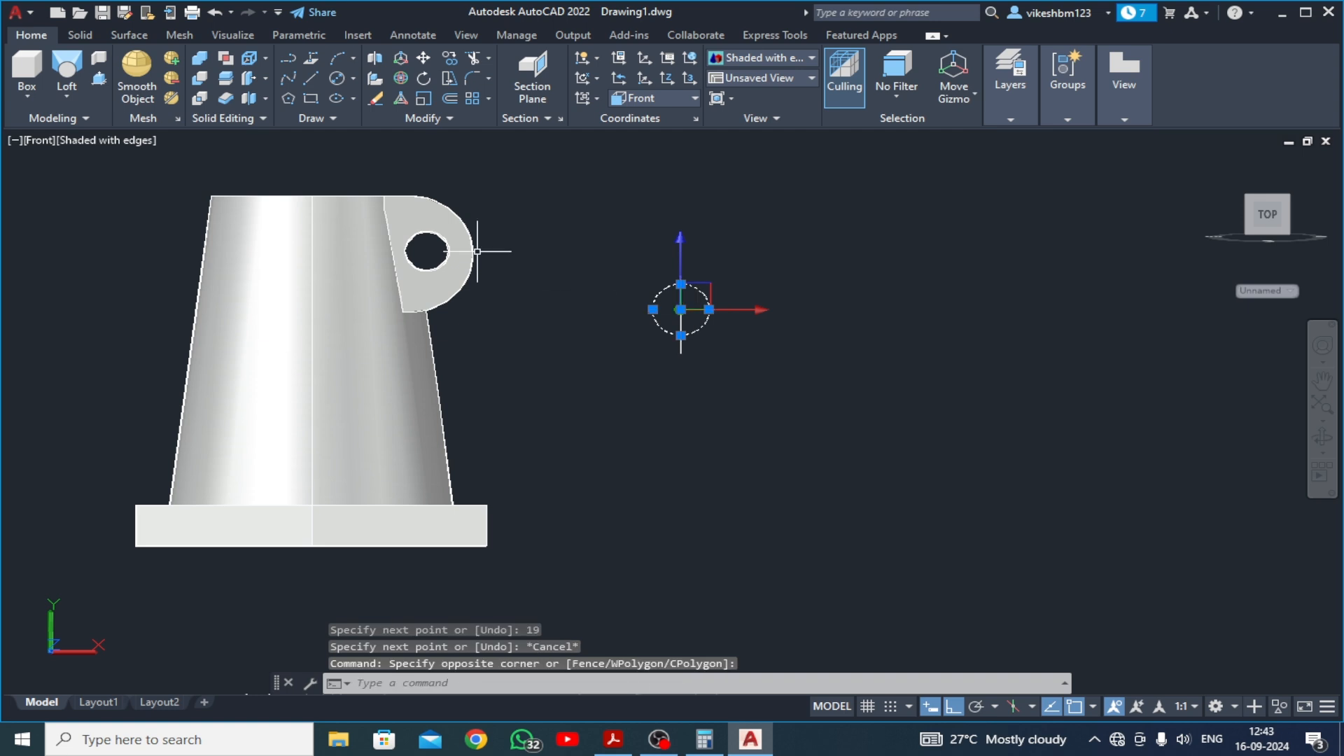
pyautogui.click(450, 58)
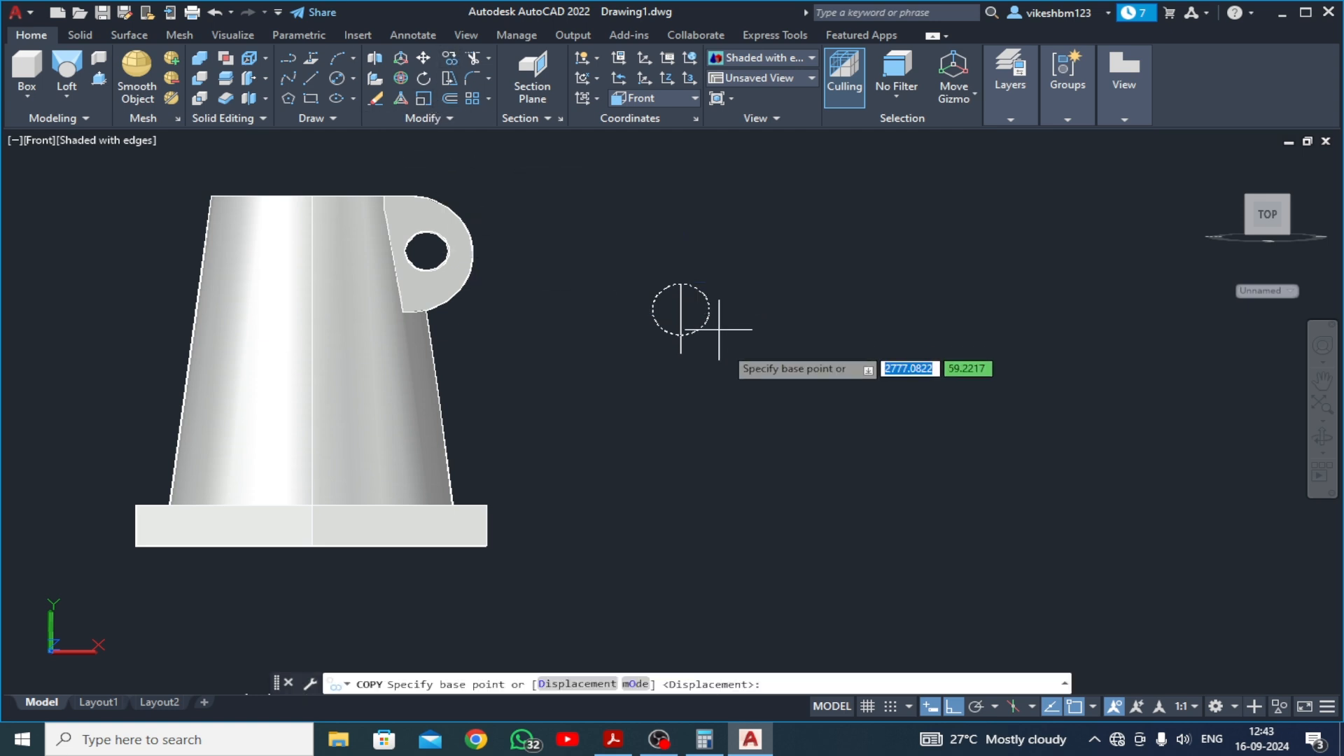
pyautogui.scroll(2, 702, 360)
pyautogui.click(670, 323)
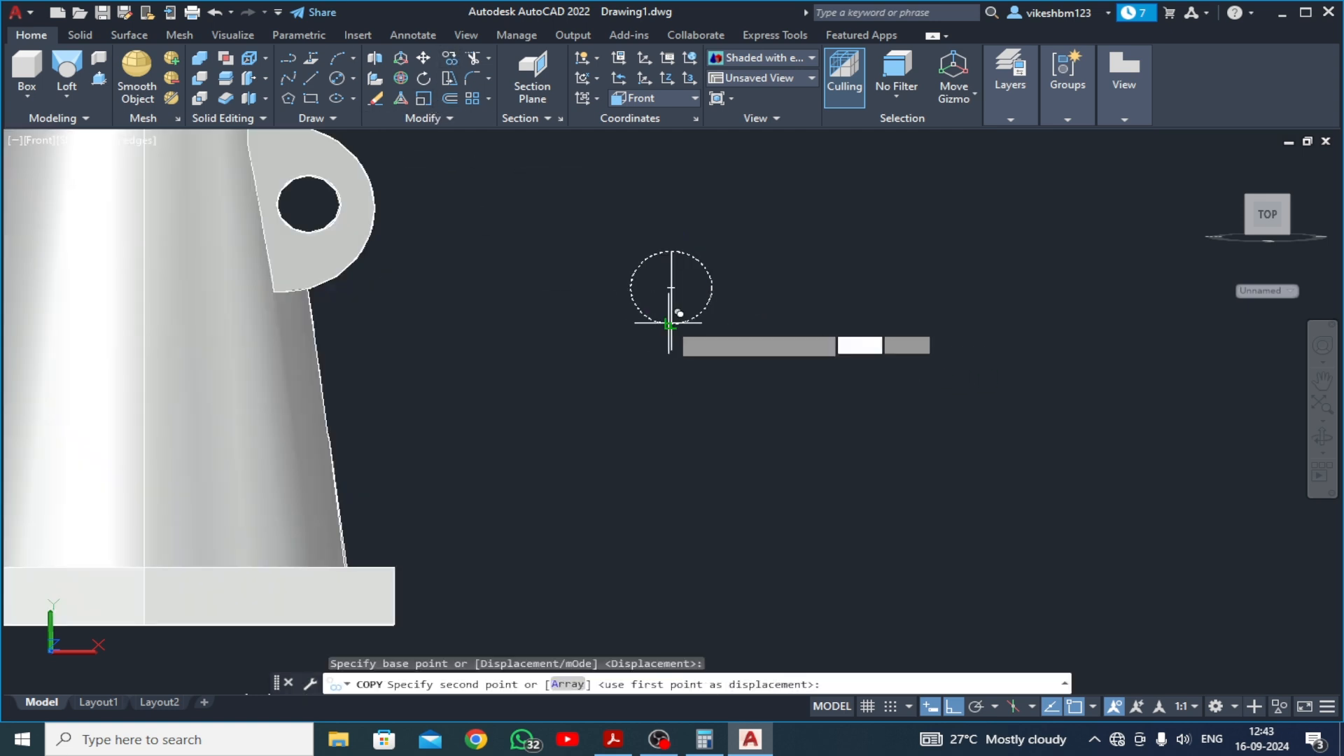
pyautogui.click(672, 355)
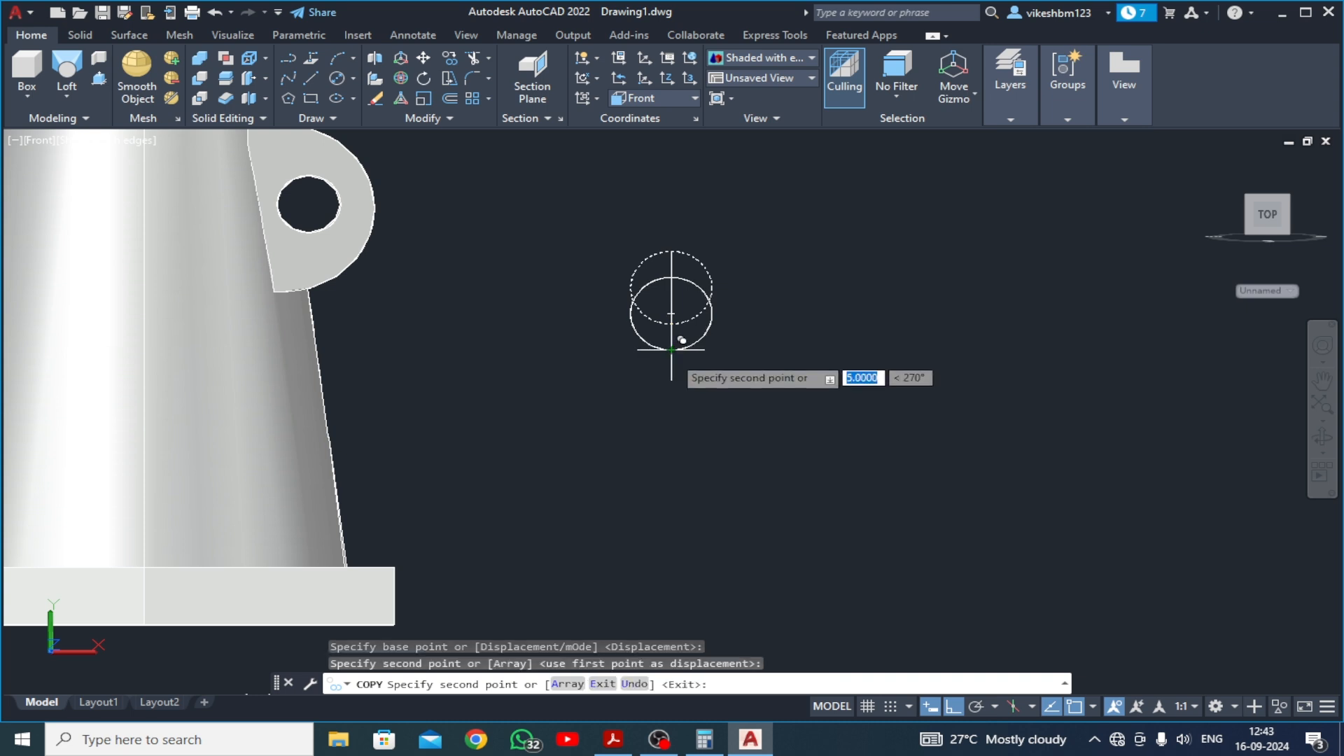
pyautogui.press('Escape')
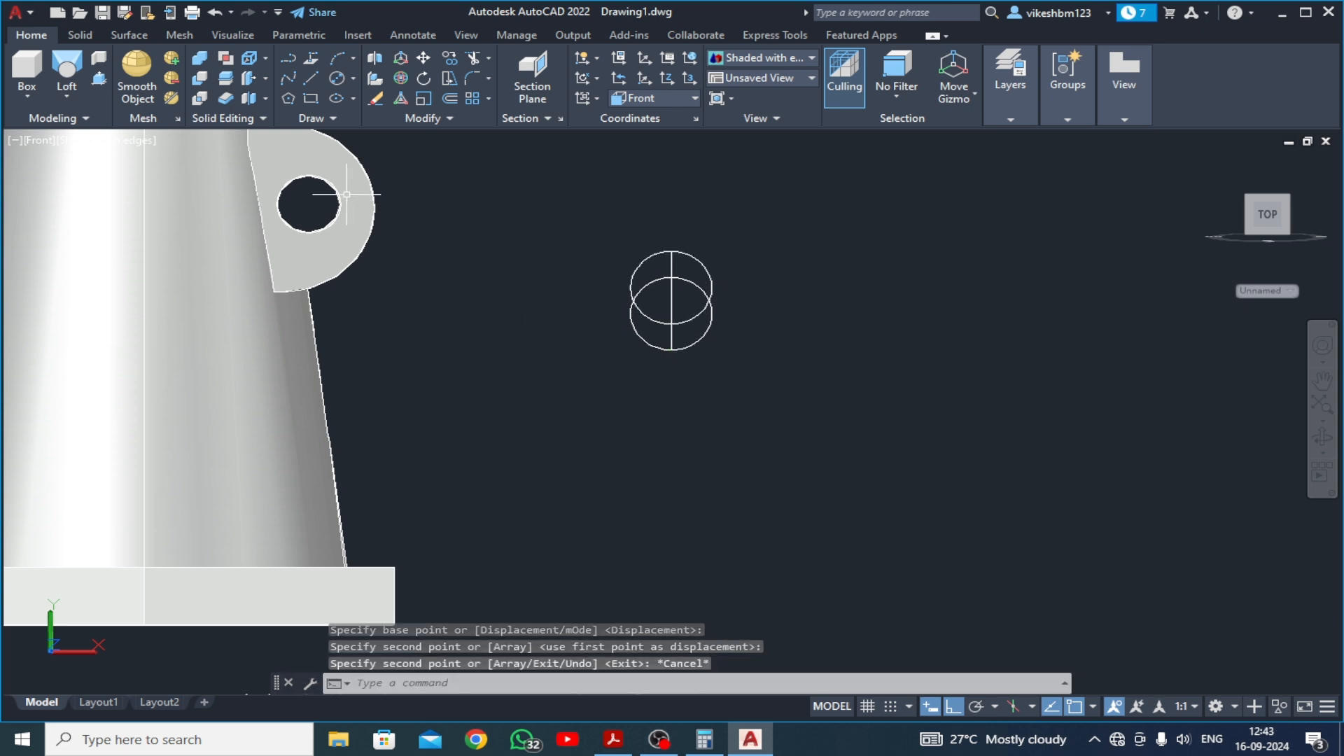
# Connect the left quadrants and the right quadrants of the two circles with vertical lines
pyautogui.click(310, 78)
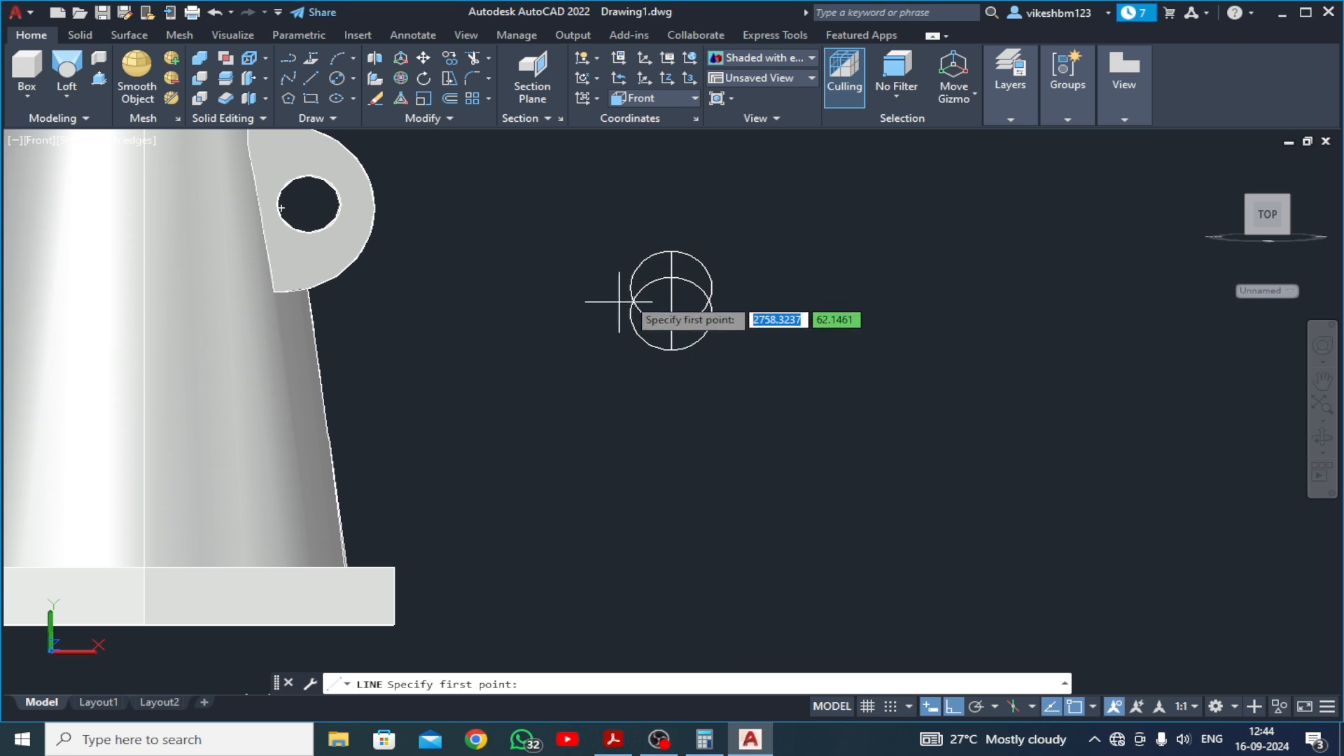
pyautogui.click(629, 287)
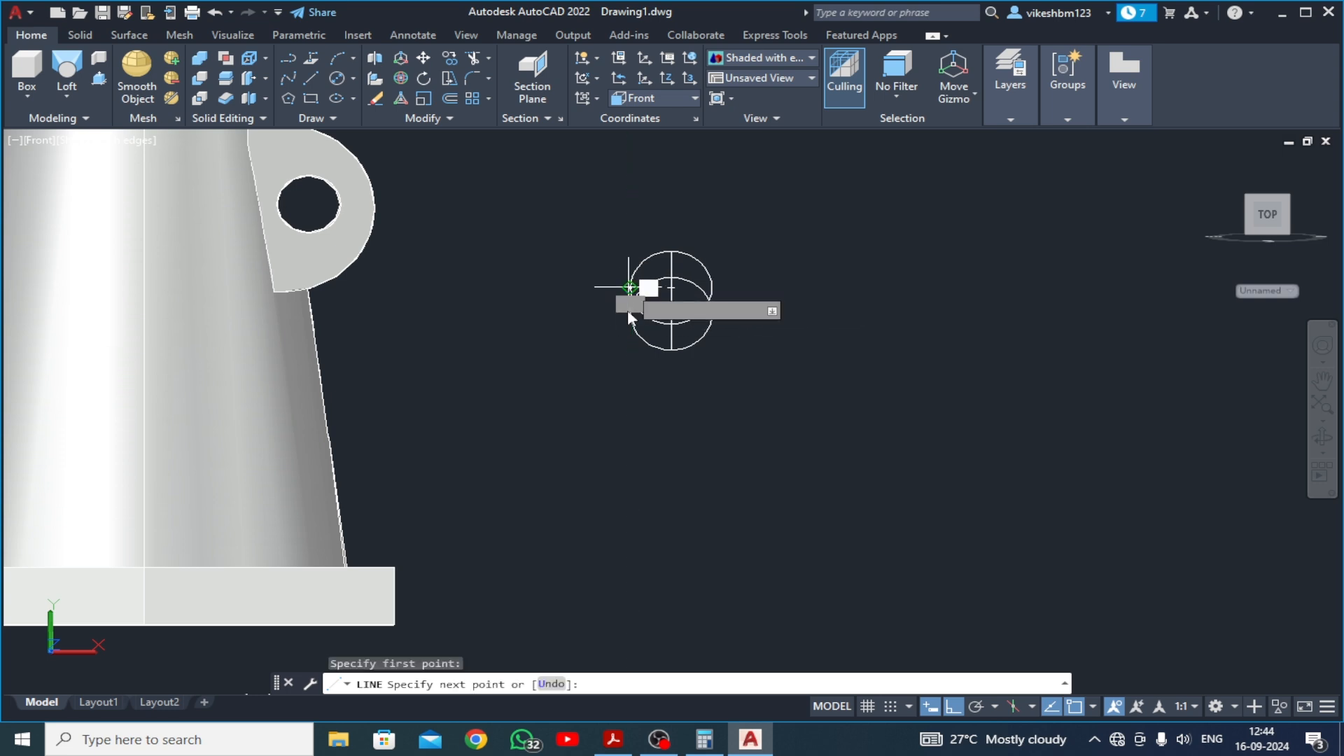
pyautogui.click(630, 313)
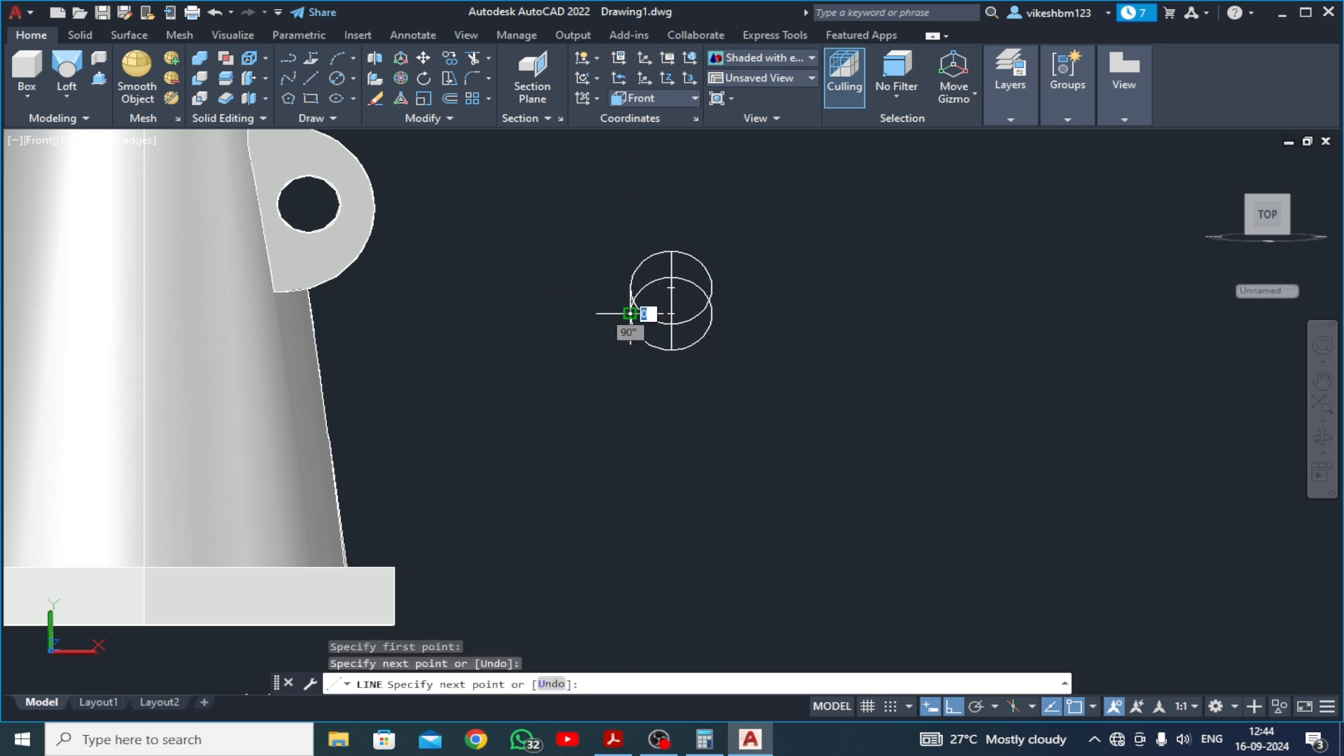
pyautogui.press('Return')
pyautogui.press('Return')
pyautogui.click(711, 287)
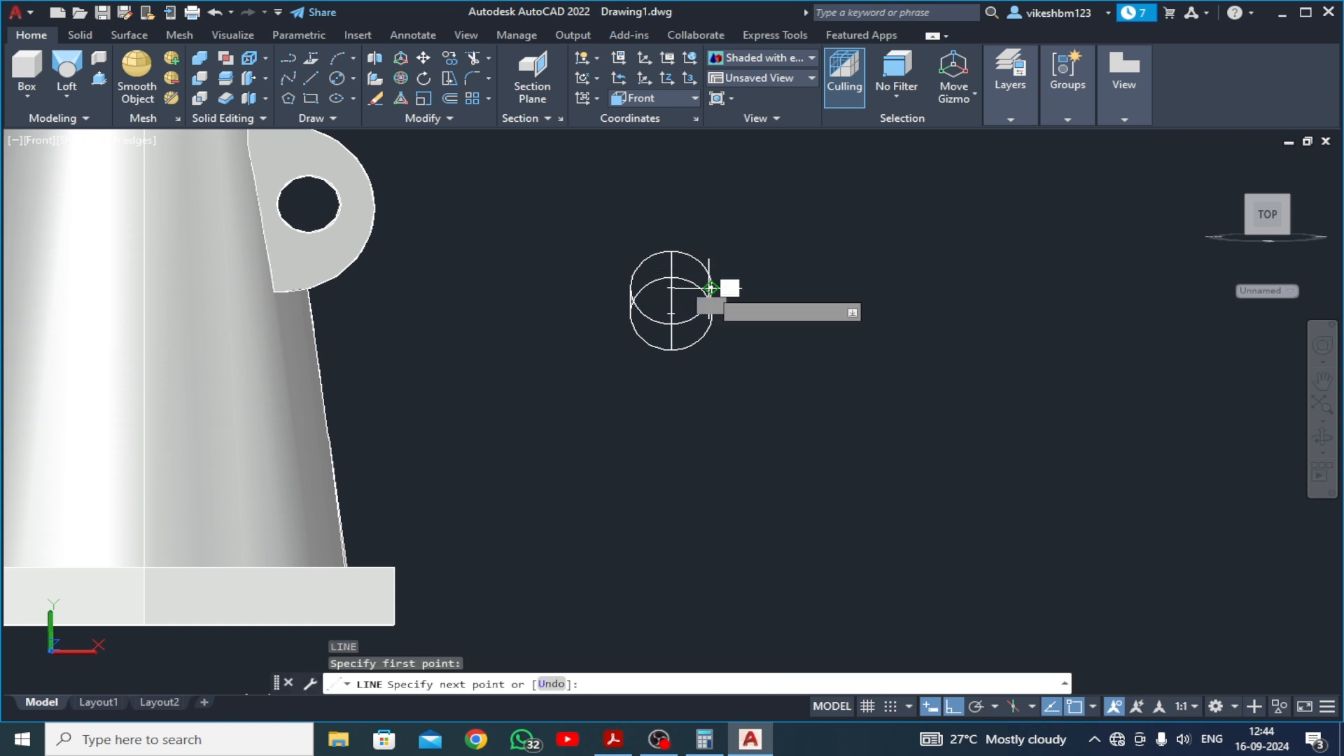
pyautogui.press('Escape')
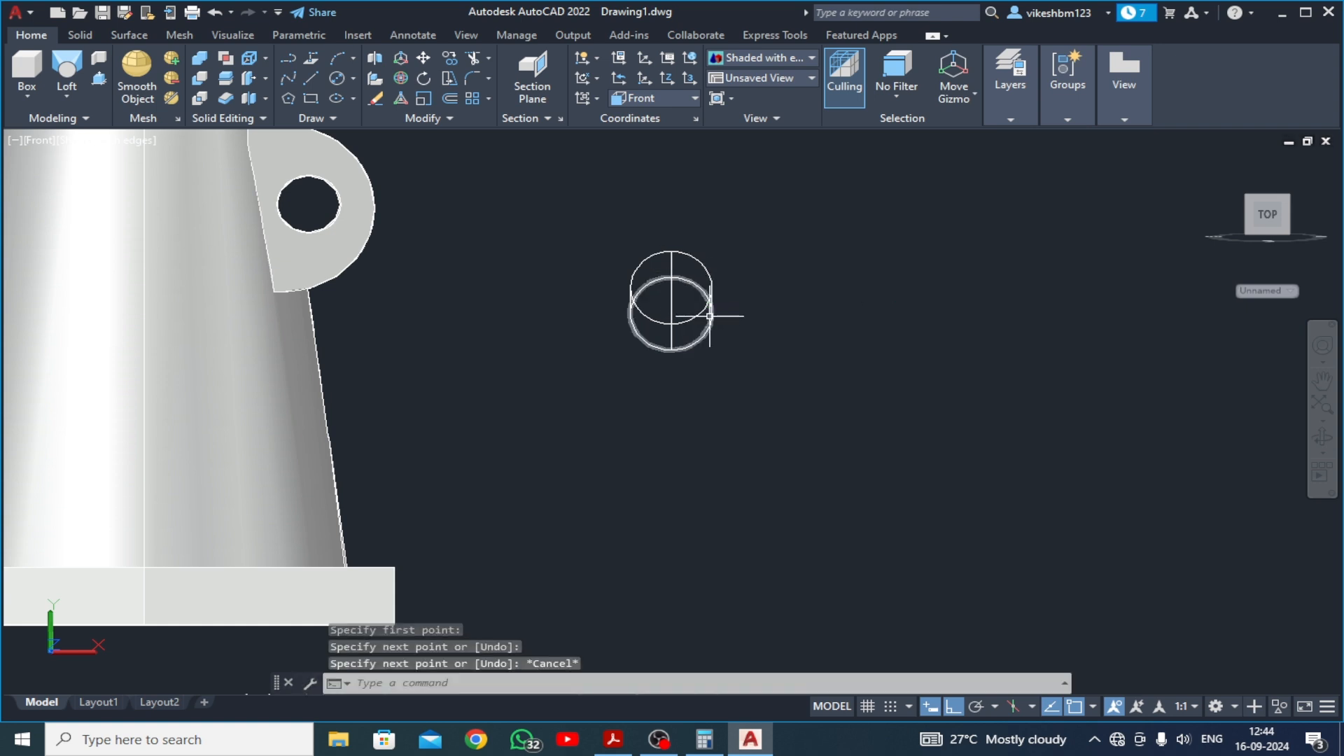
# Trim away the overlapping inner arcs and remove the centre line, leaving only the rounded slot outline
pyautogui.click(473, 59)
pyautogui.scroll(5, 639, 318)
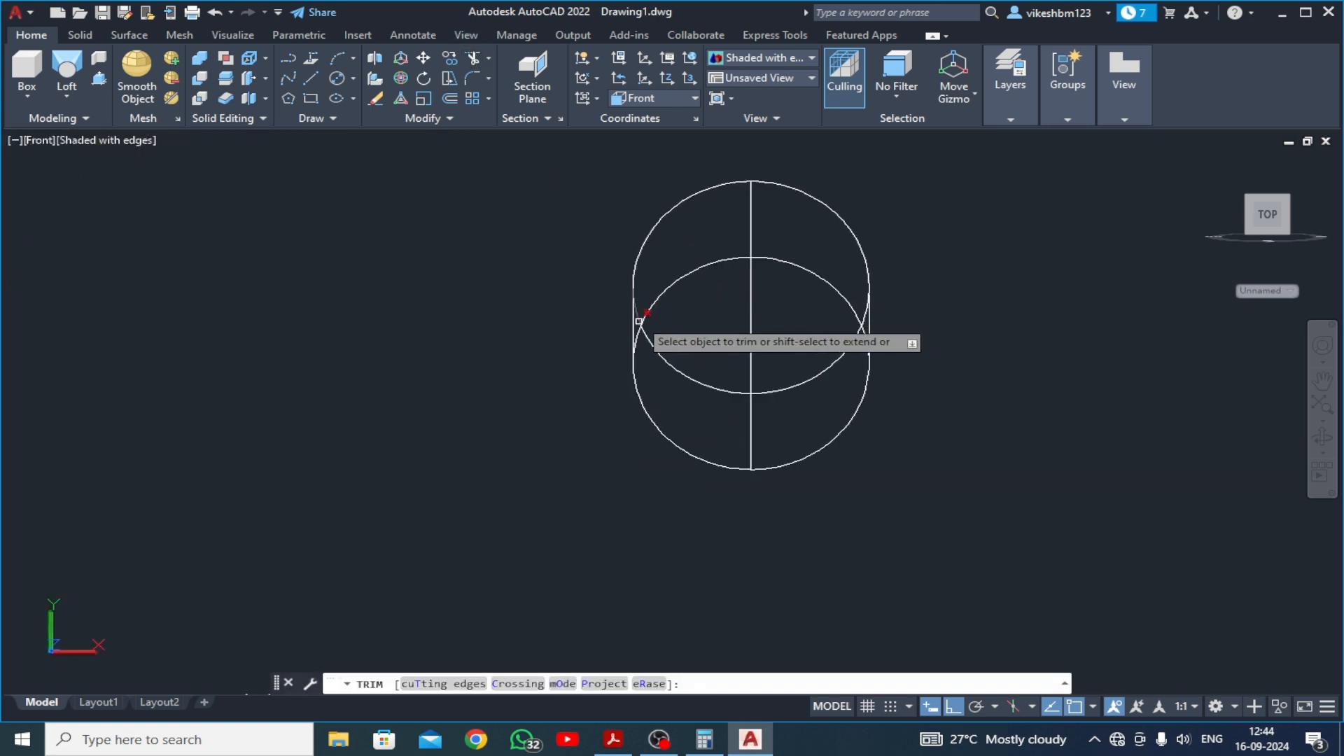
pyautogui.click(639, 329)
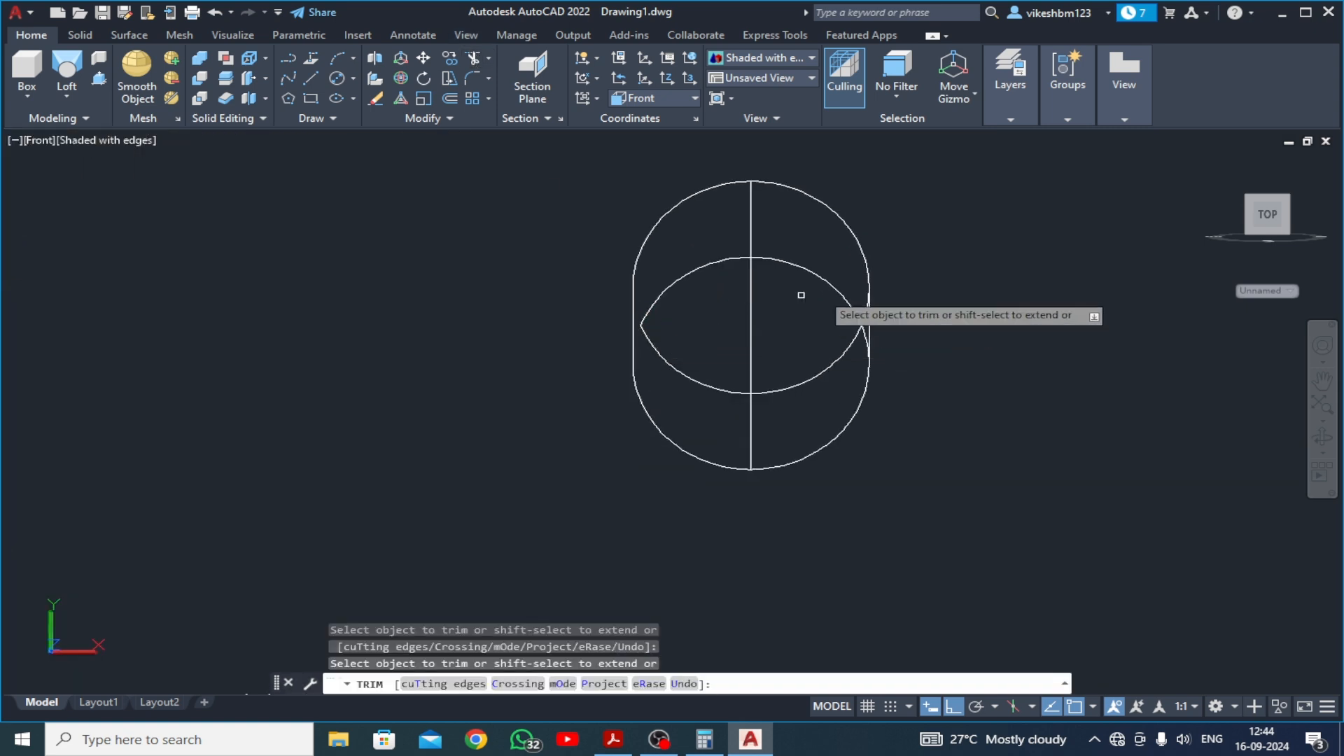
pyautogui.moveTo(862, 318)
pyautogui.mouseDown()
pyautogui.moveTo(840, 345)
pyautogui.moveTo(849, 339)
pyautogui.mouseUp()
pyautogui.click(857, 336)
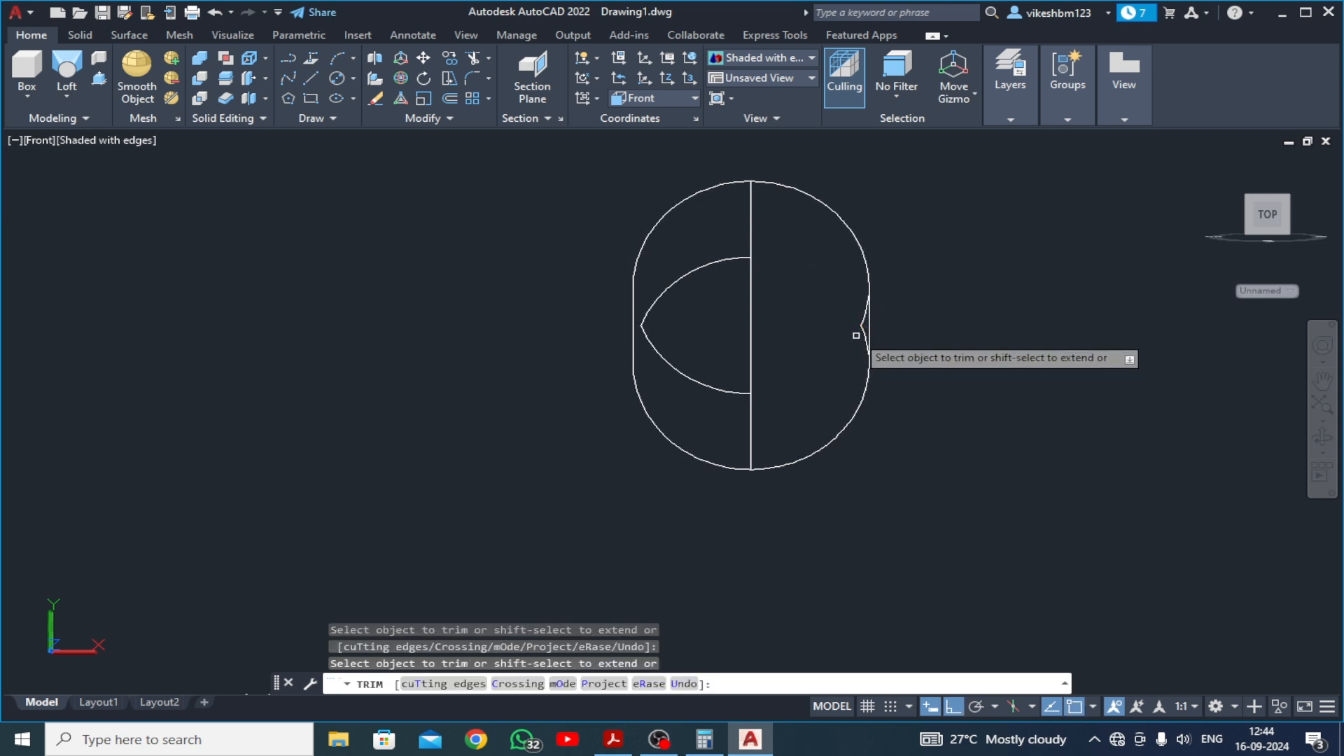
pyautogui.scroll(4, 856, 336)
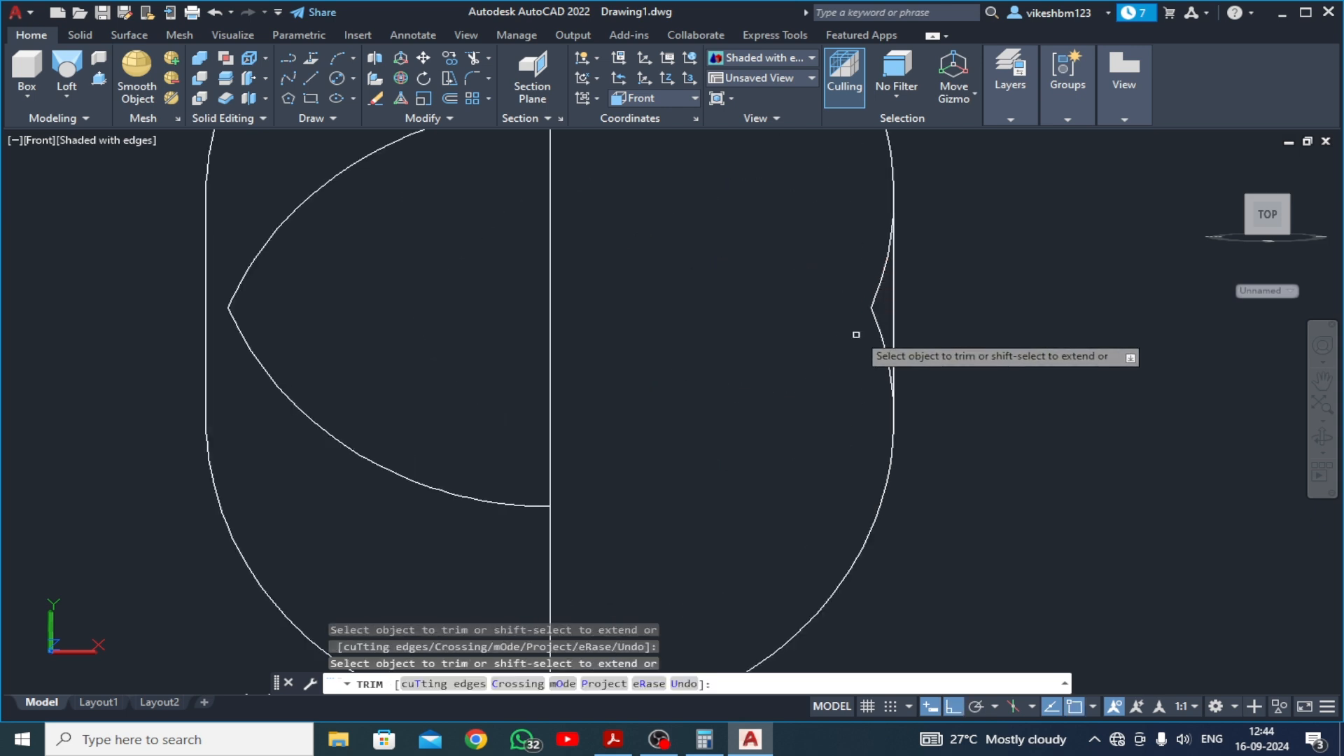
pyautogui.click(876, 295)
pyautogui.scroll(-4, 802, 329)
pyautogui.moveTo(655, 248); pyautogui.dragTo(608, 414)
pyautogui.click(700, 335)
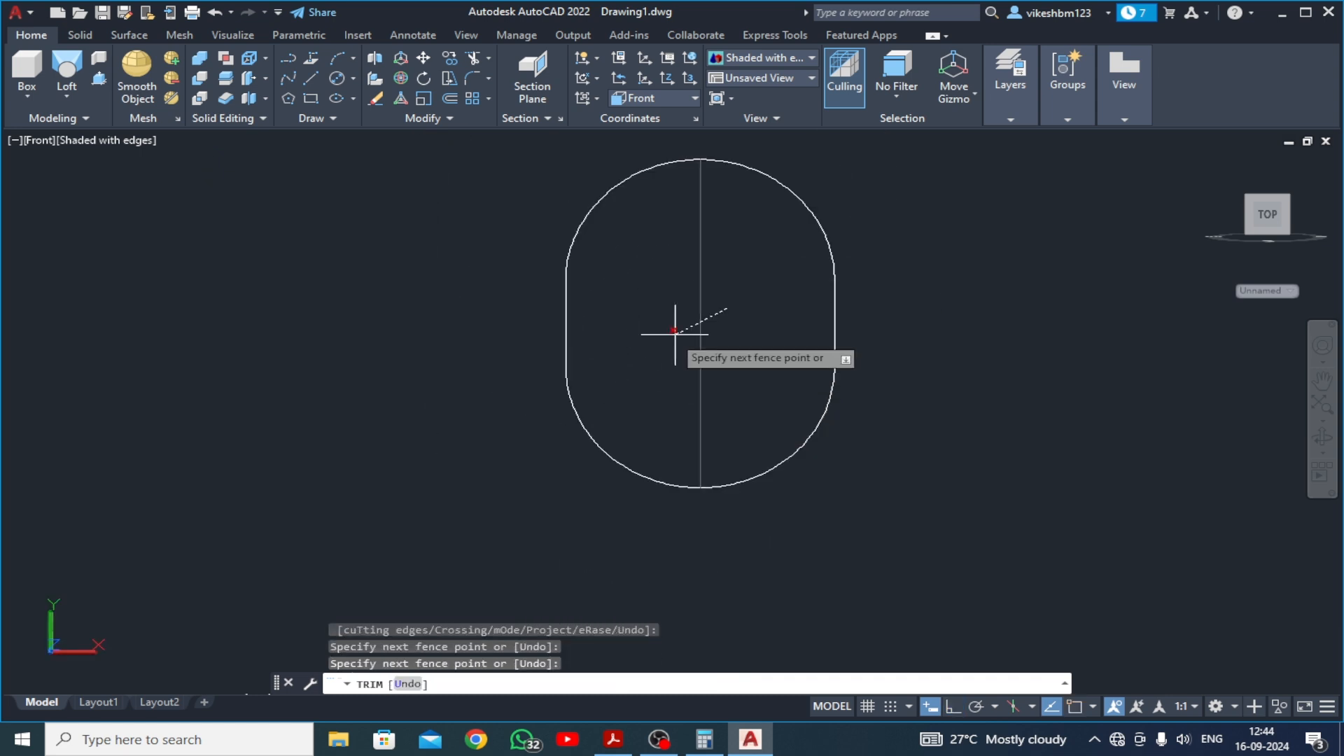
pyautogui.press('Return')
# Switch from the Front view to the SW Isometric view to bring the bracket and slot outline into 3D
pyautogui.scroll(-5, 663, 337)
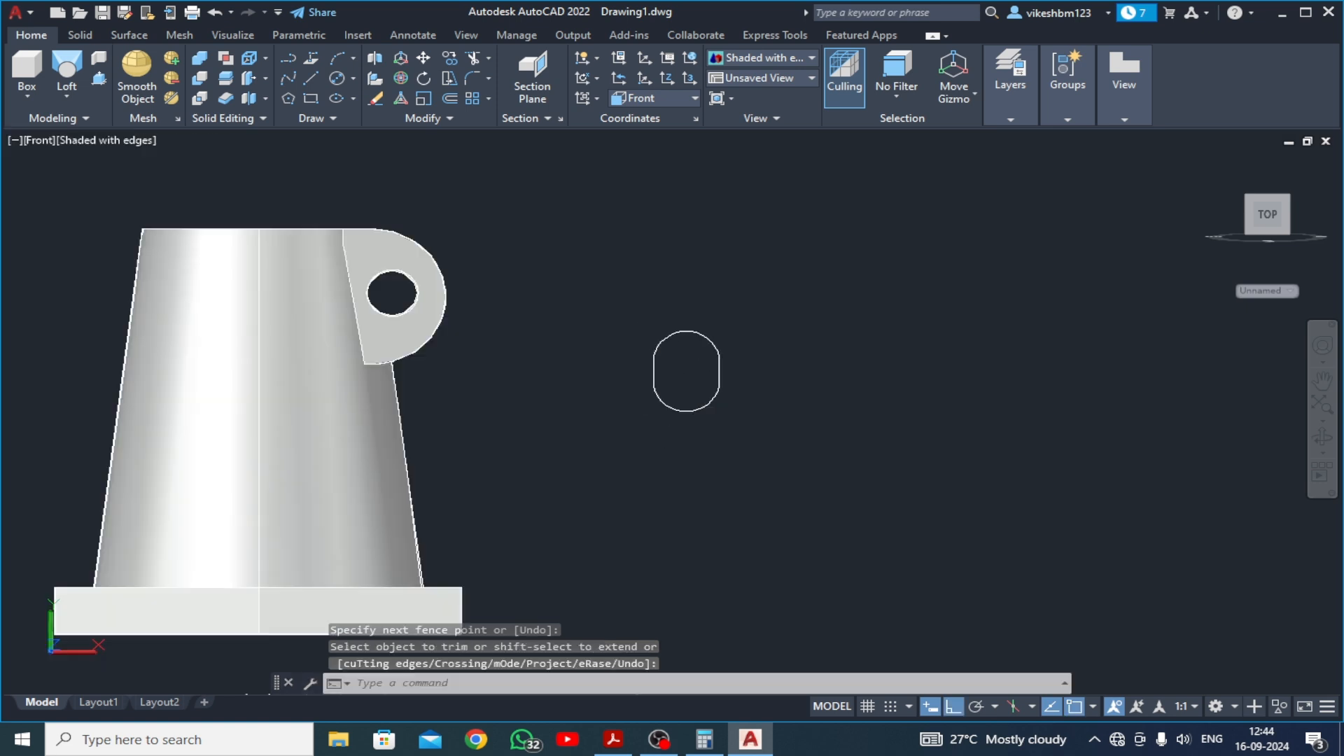
pyautogui.moveTo(543, 389); pyautogui.dragTo(786, 346, button='middle')
pyautogui.scroll(2, 490, 548)
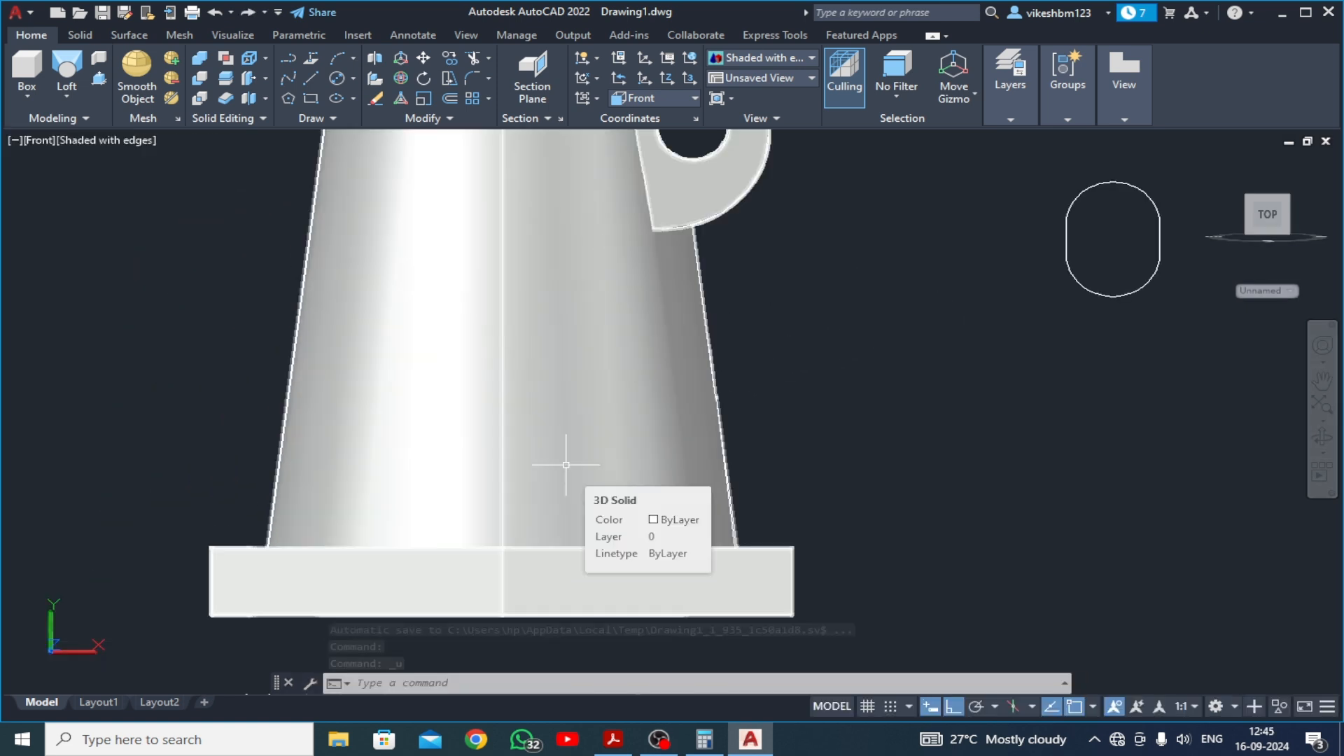
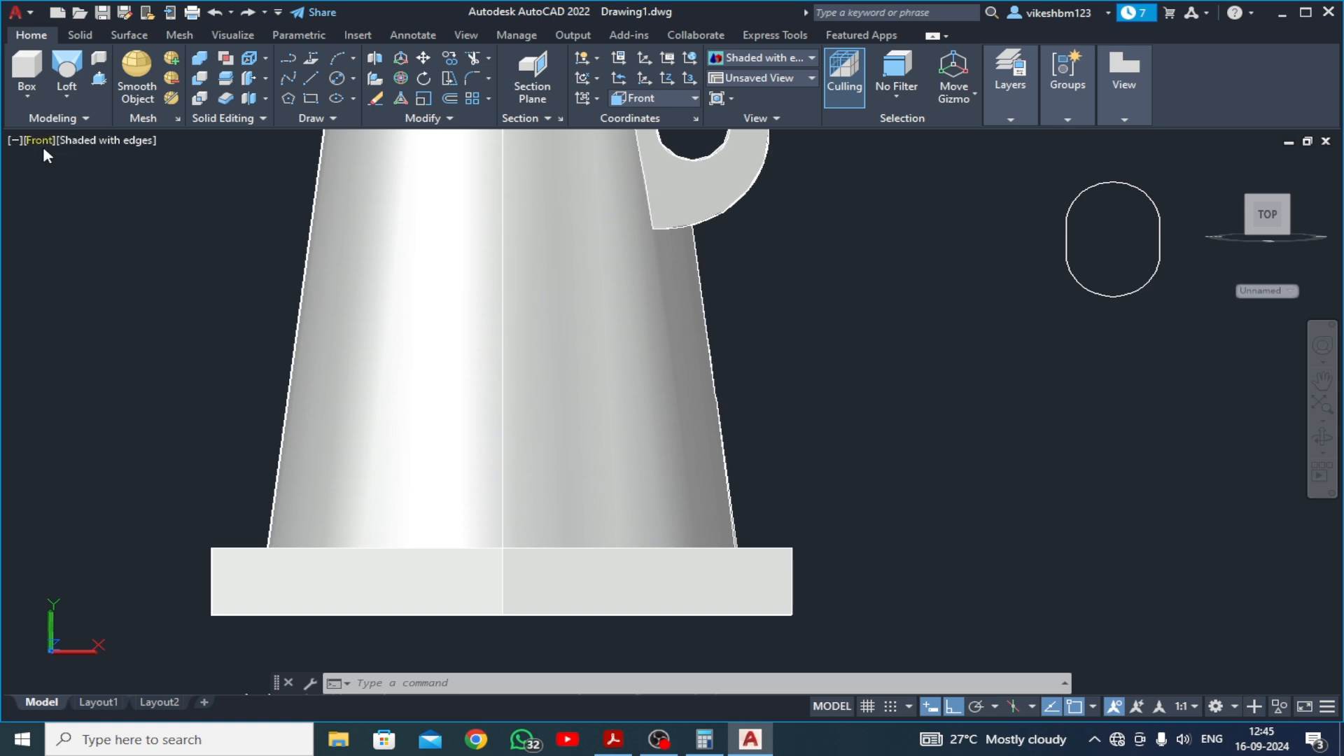
pyautogui.click(42, 141)
pyautogui.click(94, 294)
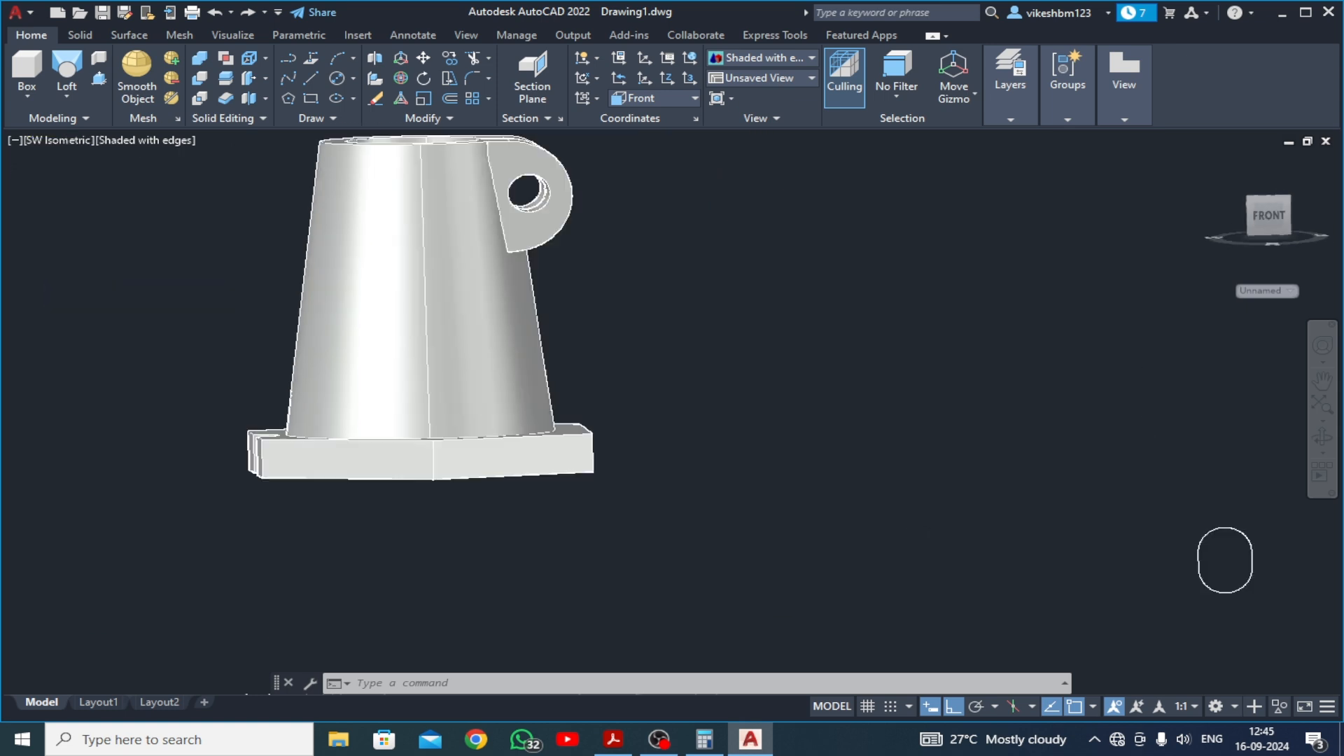
# Move the whole slot outline along the Z axis until it lies close beside the bracket
pyautogui.click(1189, 600)
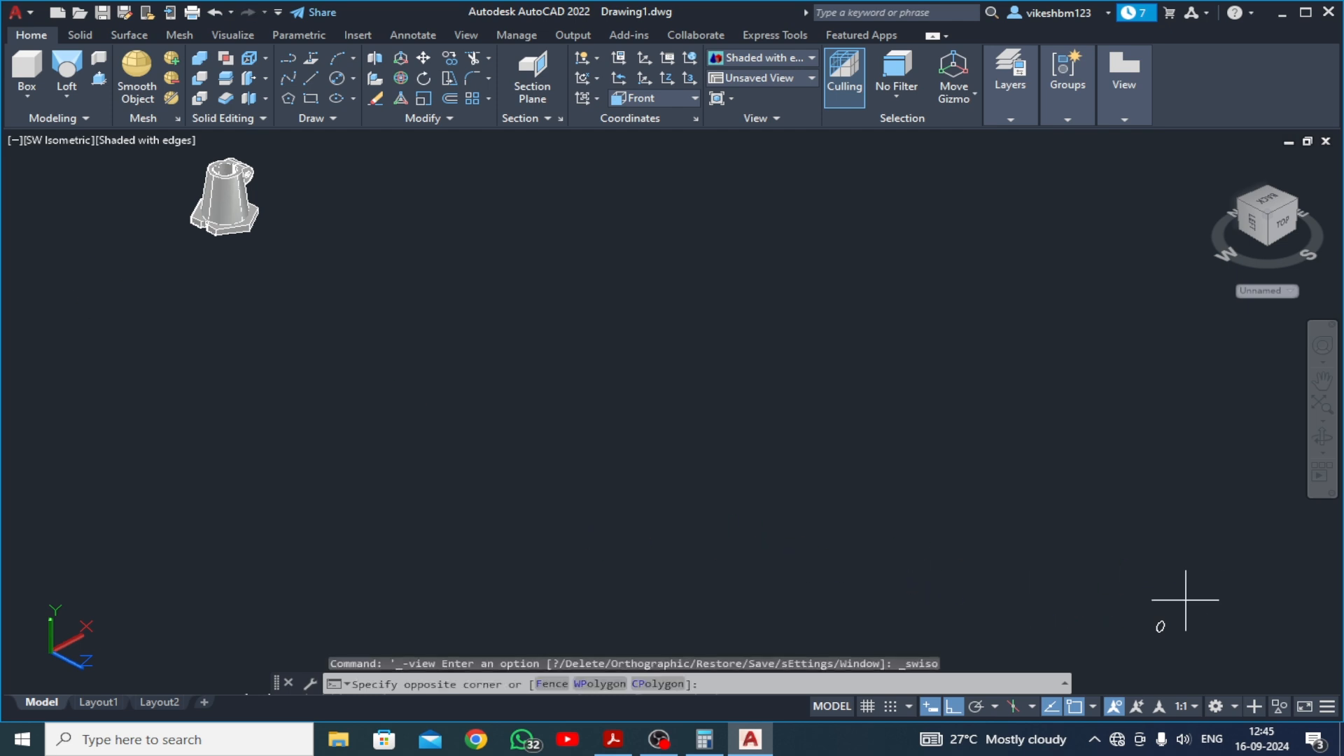
pyautogui.click(1083, 644)
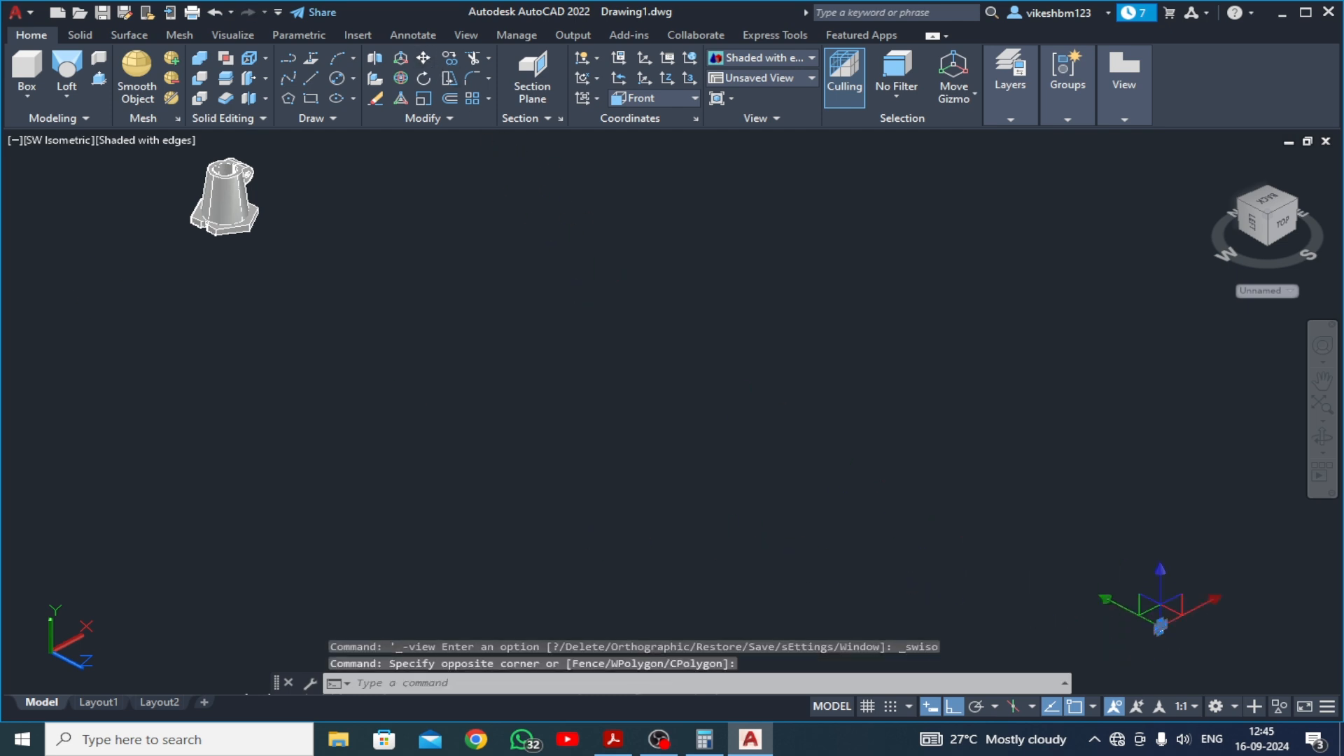
pyautogui.click(424, 58)
pyautogui.click(1107, 660)
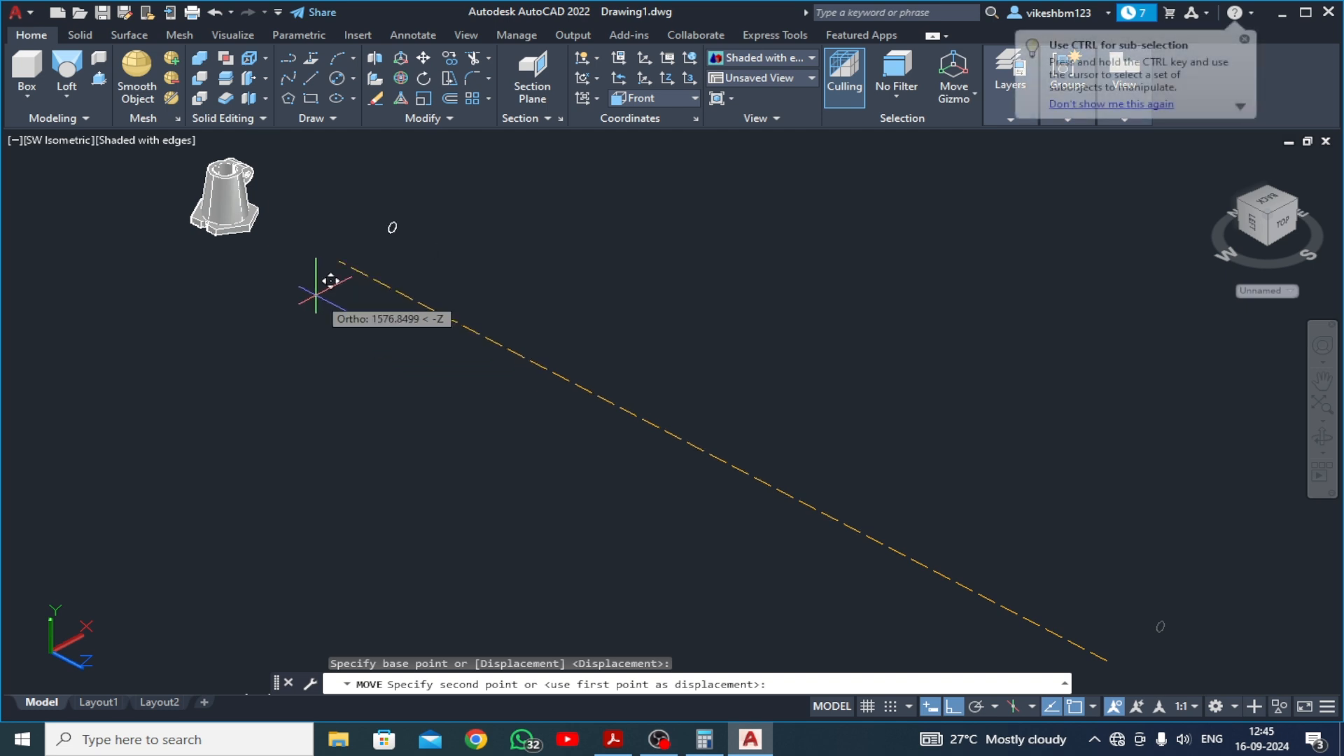
pyautogui.click(211, 266)
pyautogui.scroll(6, 268, 208)
pyautogui.moveTo(276, 225); pyautogui.dragTo(484, 415, button='middle')
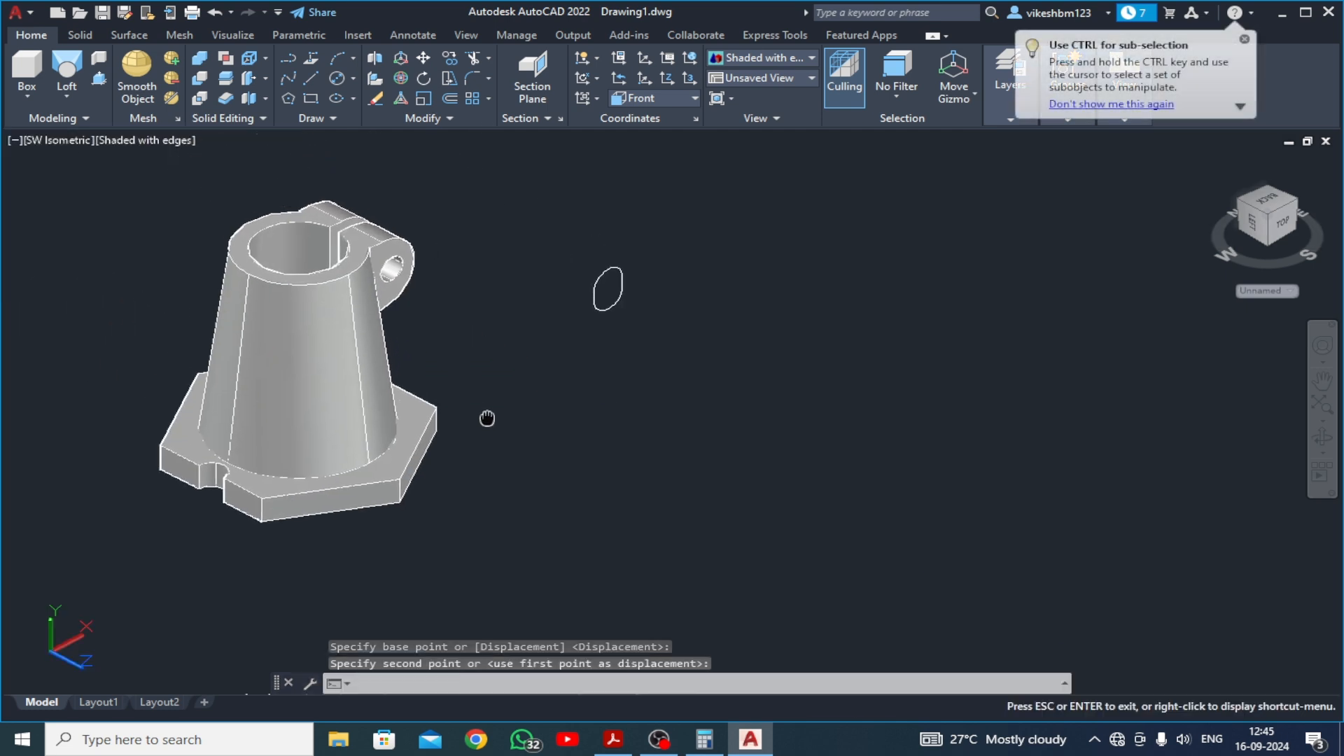
# Draw a vertical guide line 6 long upward from the front top corner of the hexagonal base
pyautogui.click(312, 79)
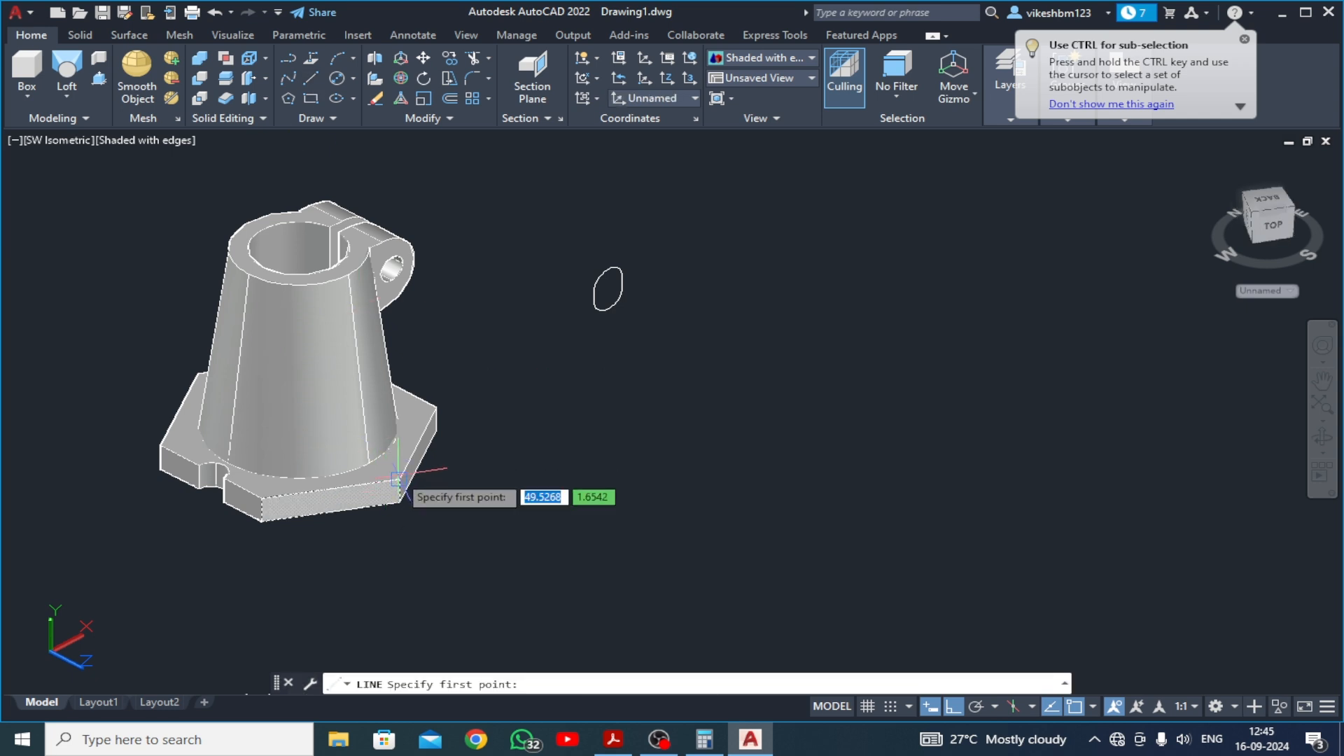
pyautogui.click(397, 479)
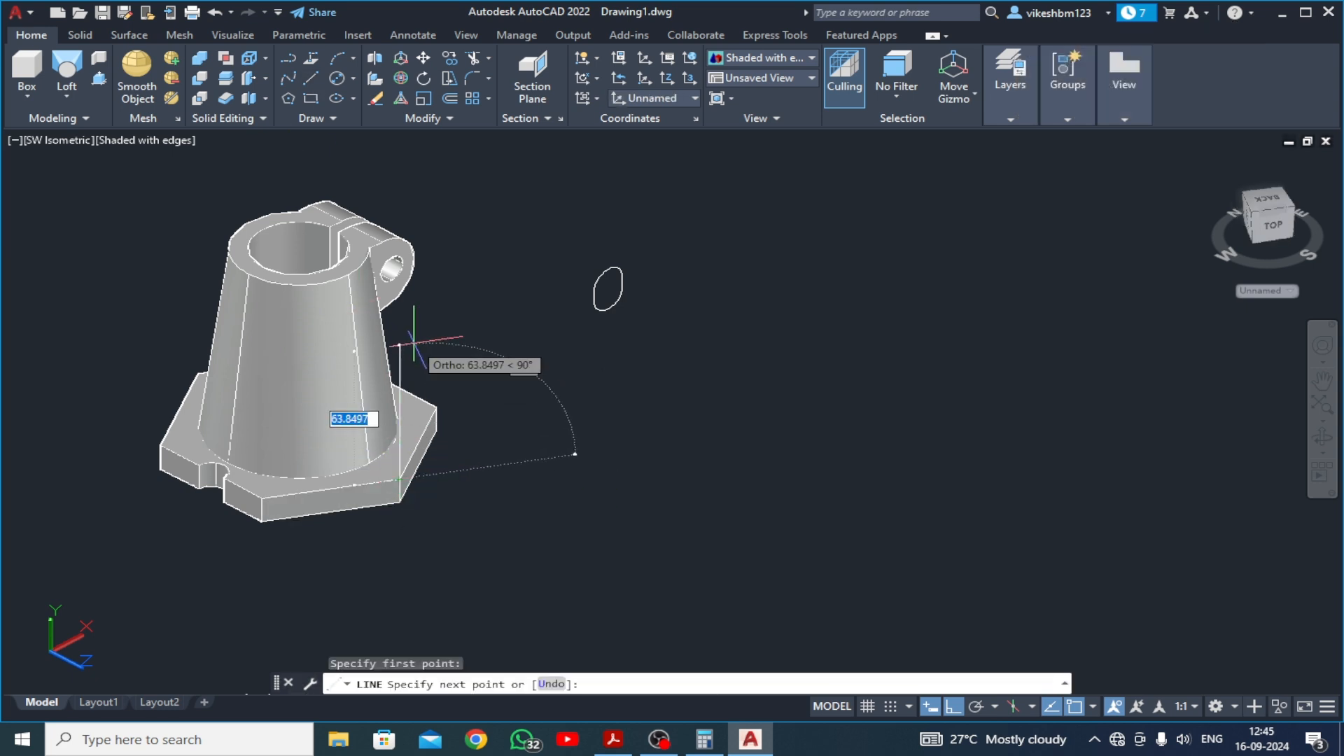
pyautogui.press('Return')
pyautogui.press('Escape')
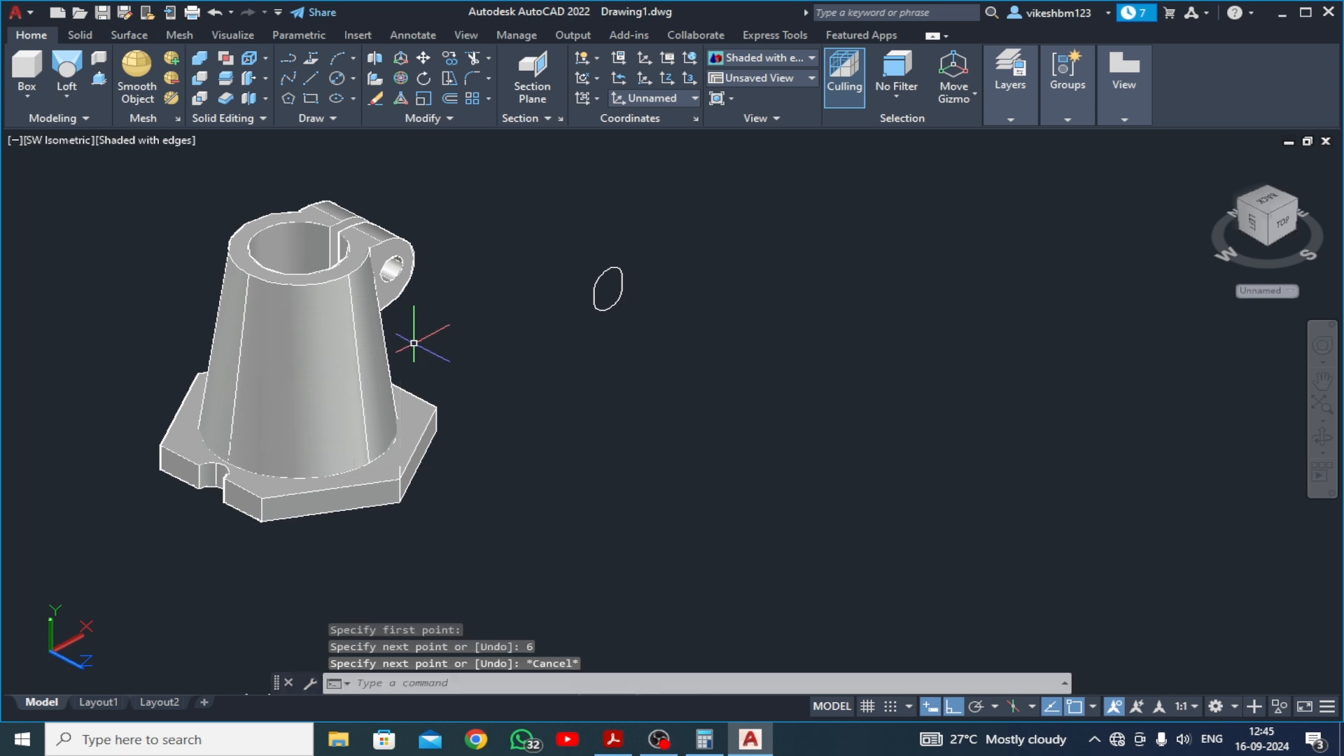
# Undo the most recent erase and move operations
pyautogui.hotkey('ctrl', 'z')
pyautogui.hotkey('ctrl', 'z')
pyautogui.hotkey('ctrl', 'z')
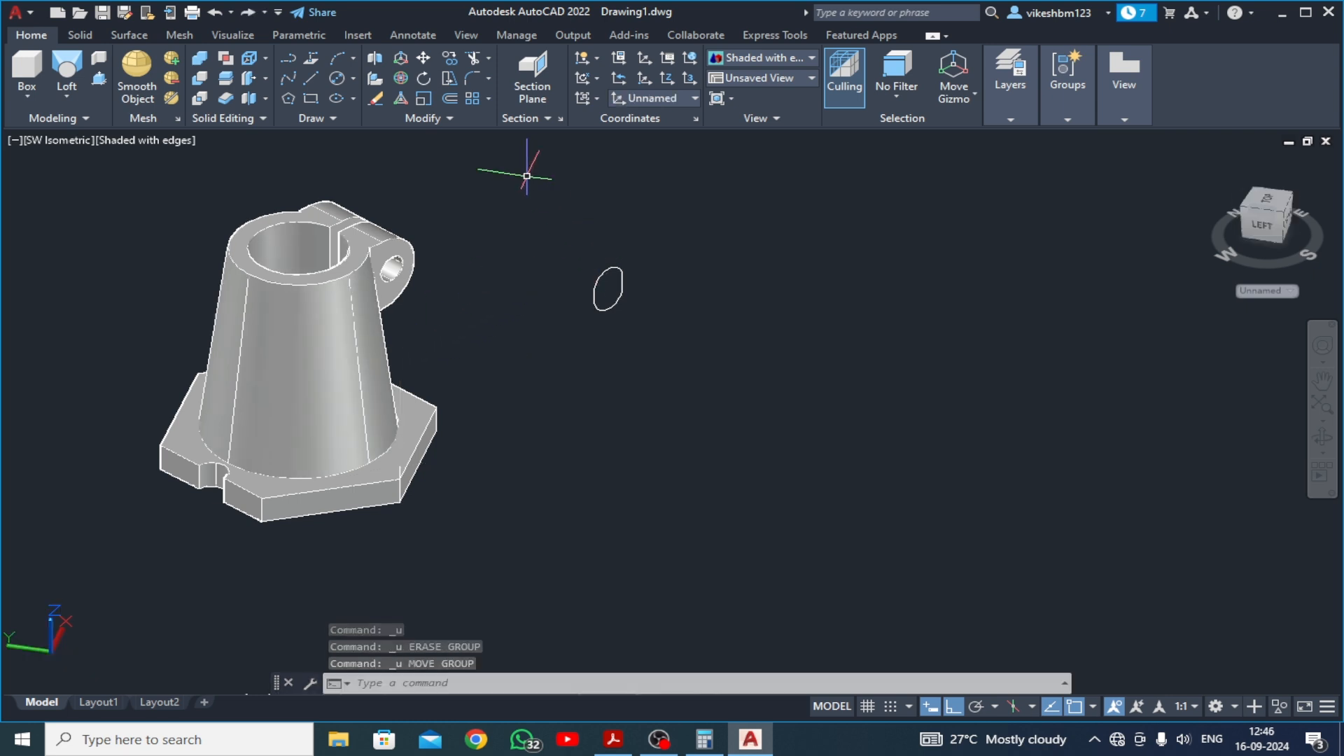
# Join the arcs and lines of the slot outline into a single polyline
pyautogui.click(450, 116)
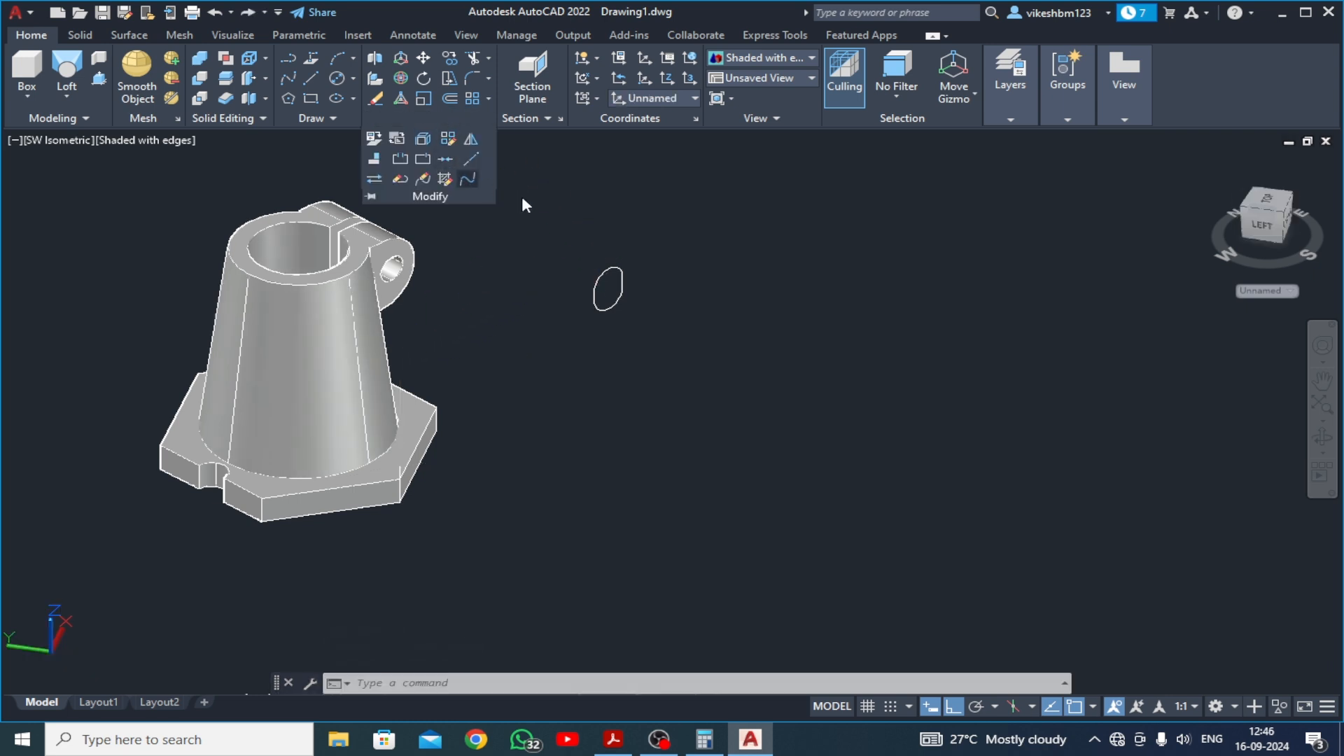
pyautogui.click(445, 159)
pyautogui.click(707, 243)
pyautogui.click(583, 359)
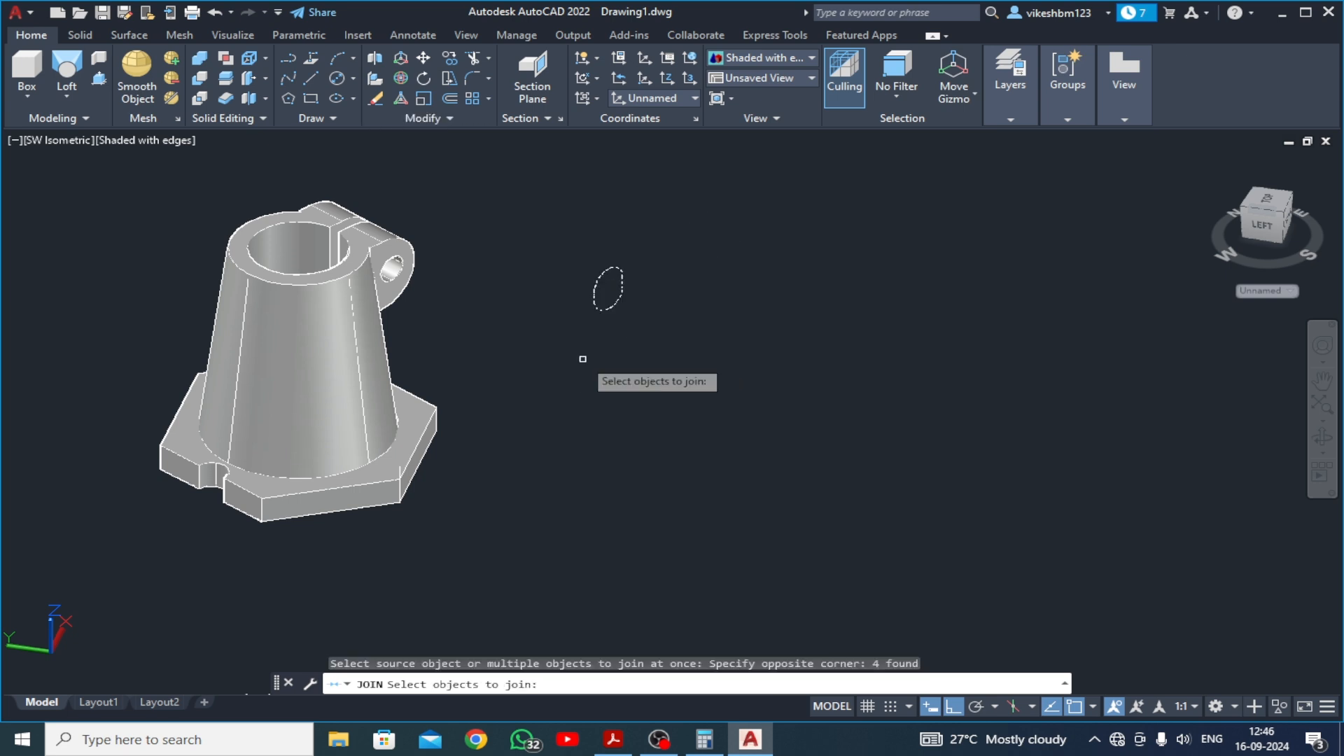
pyautogui.press('Return')
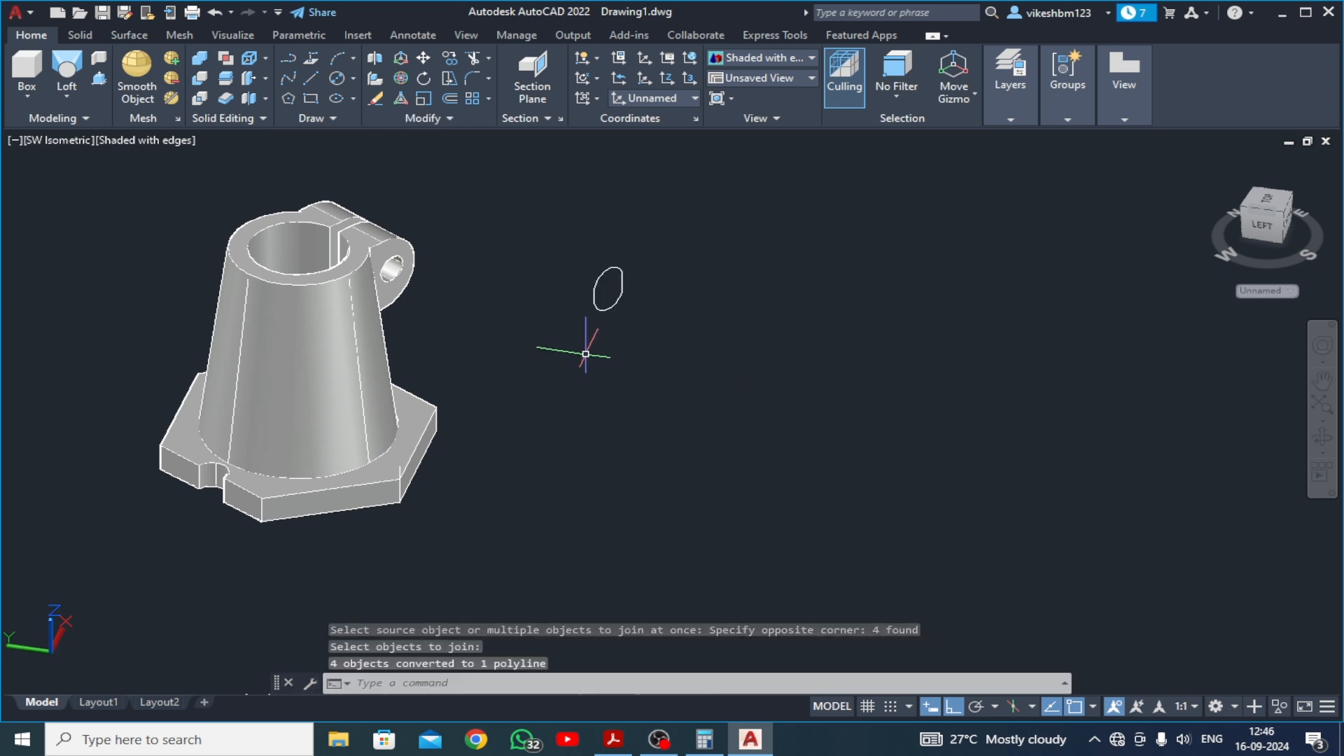
# Move the slot outline by its lowest point onto the upper end of the 6 long guide line, and erase the line
pyautogui.click(425, 63)
pyautogui.click(597, 309)
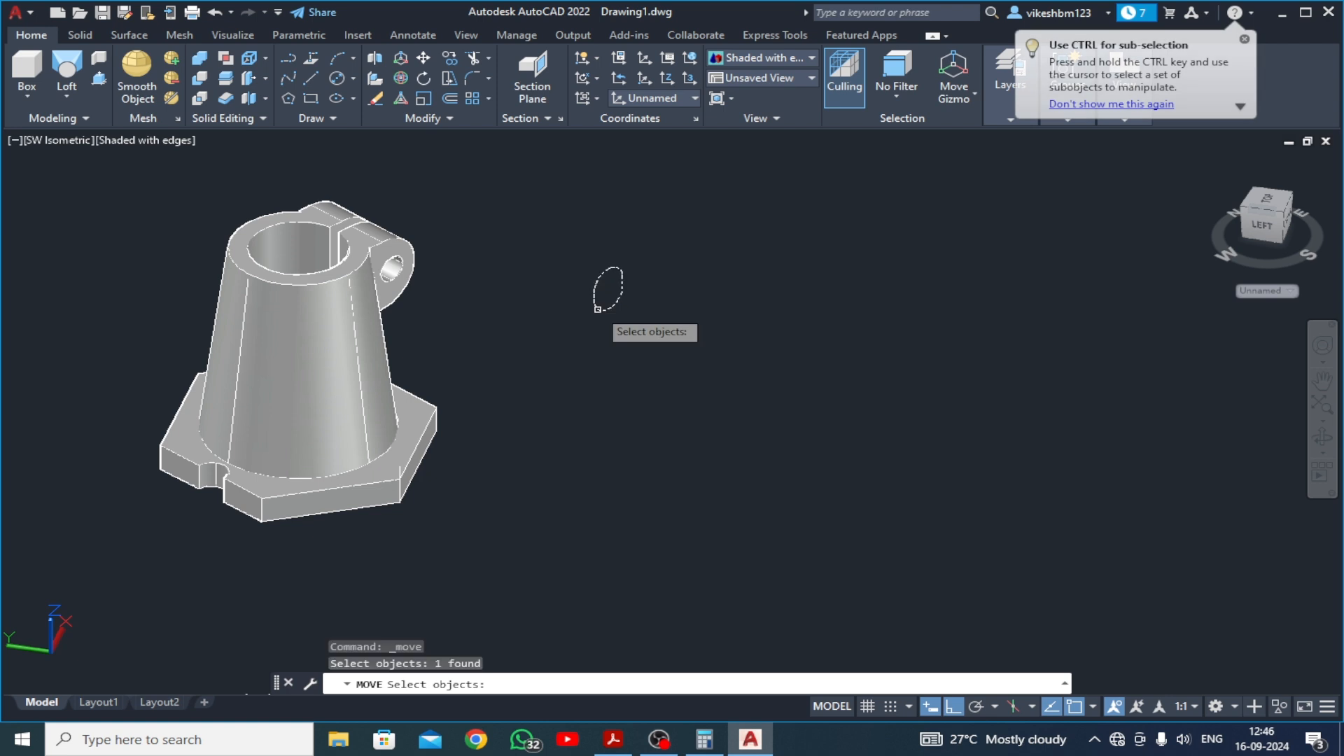
pyautogui.press('Return')
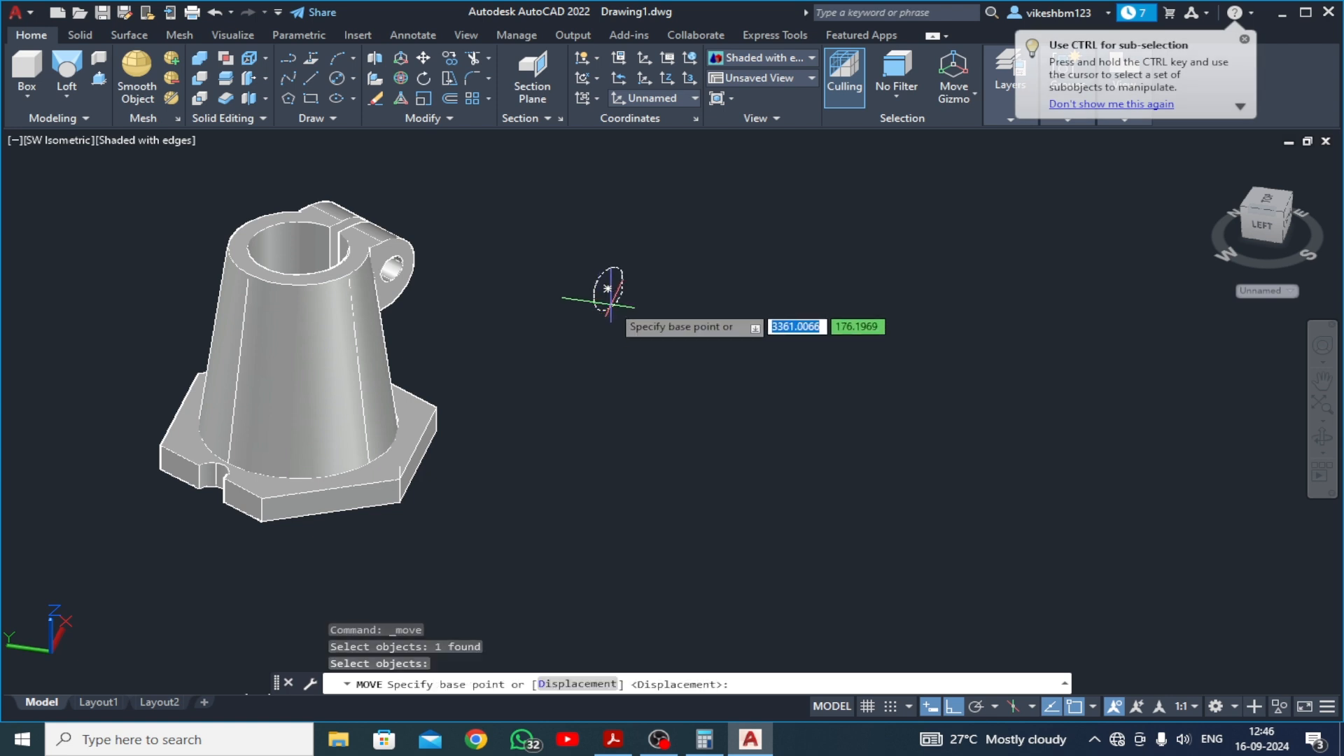
pyautogui.scroll(3, 608, 306)
pyautogui.click(607, 306)
pyautogui.scroll(-3, 480, 450)
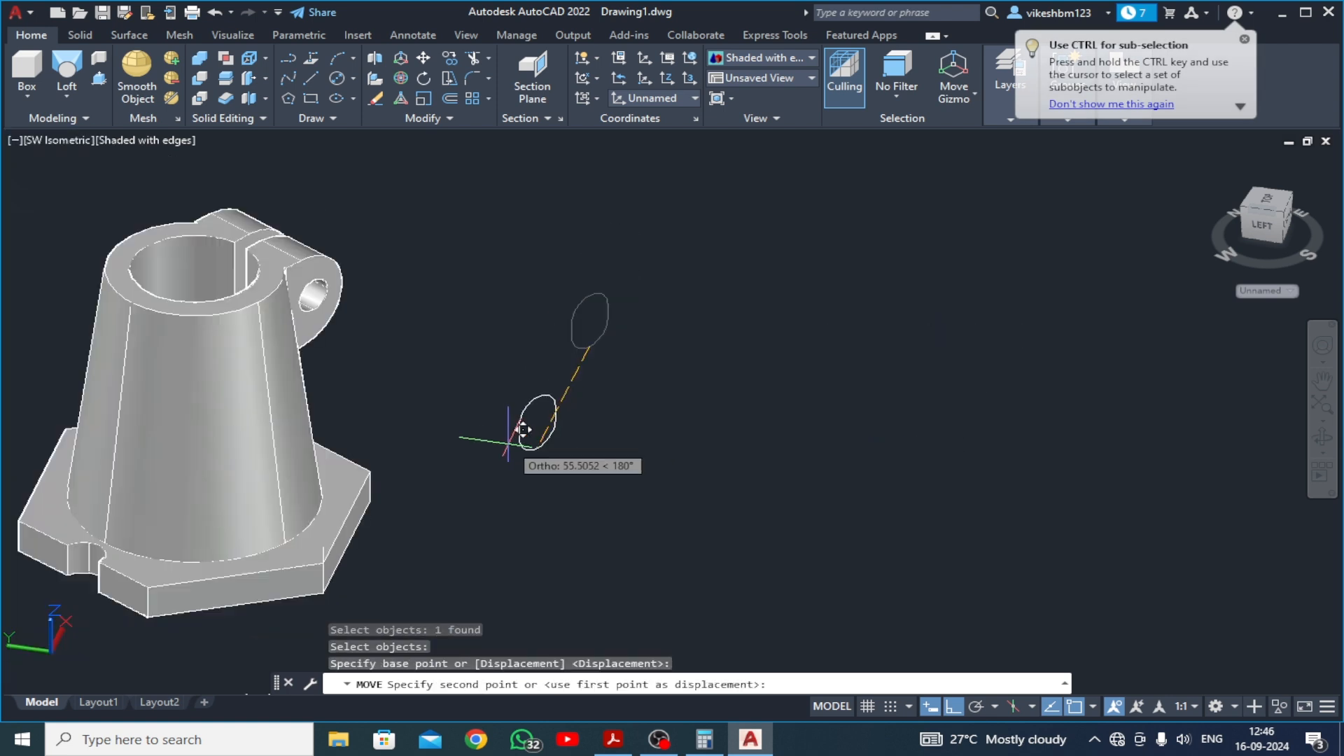
pyautogui.scroll(3, 494, 459)
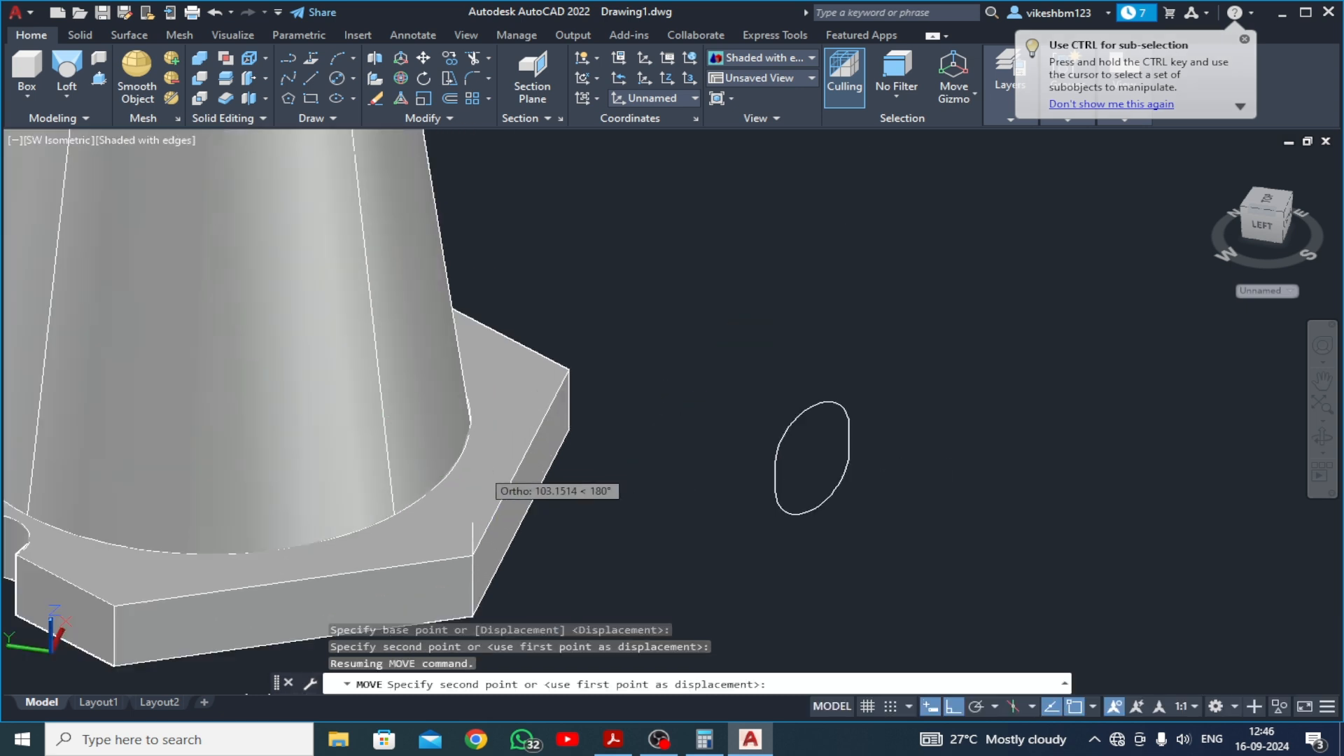
pyautogui.click(472, 523)
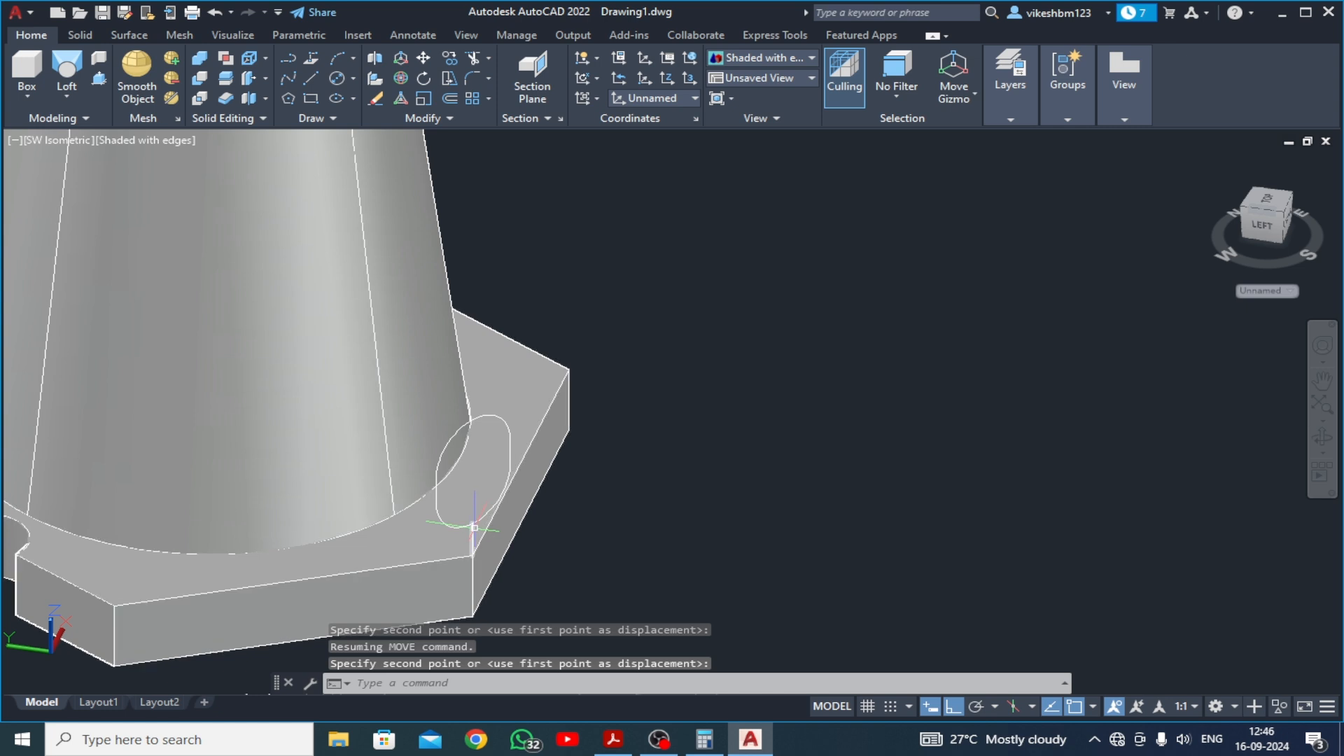
pyautogui.click(466, 425)
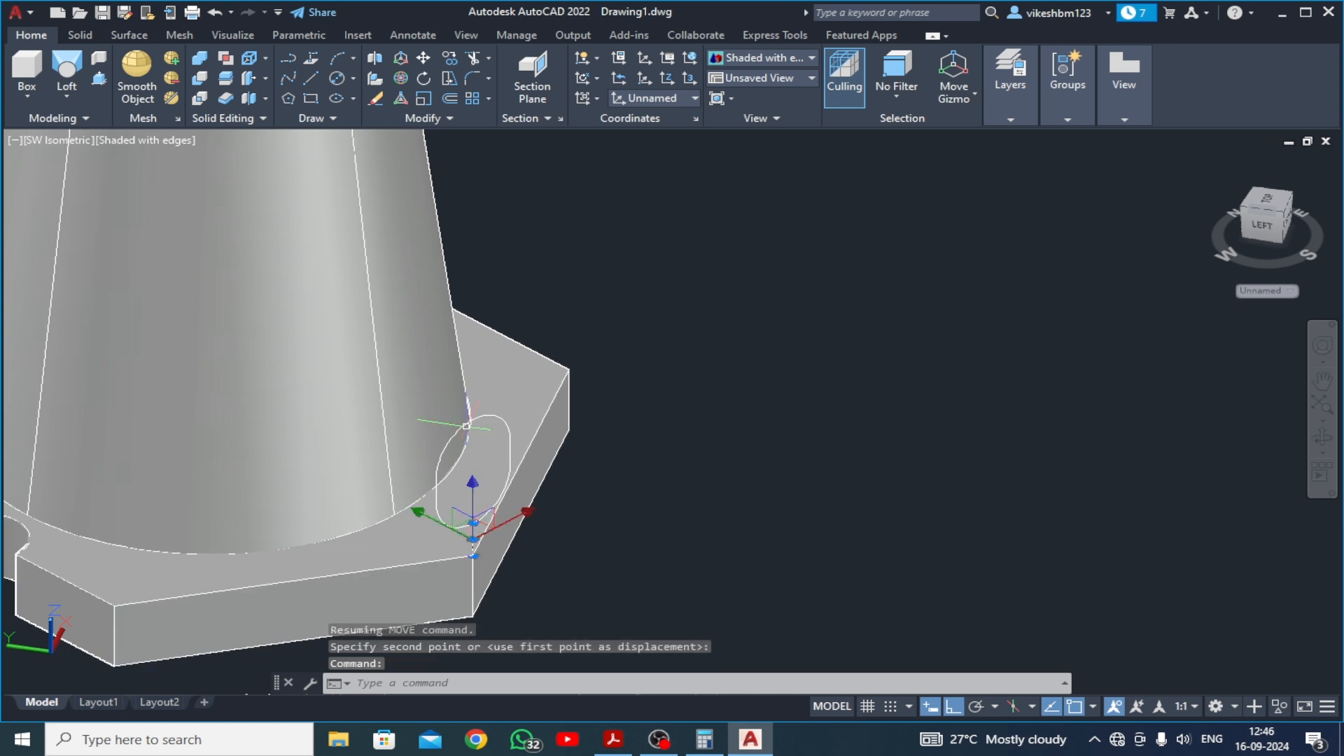
pyautogui.click(376, 99)
# Presspull the slot outline's area through the tapered body and out past its far side
pyautogui.scroll(-2, 371, 266)
pyautogui.moveTo(371, 266); pyautogui.dragTo(578, 384, button='middle')
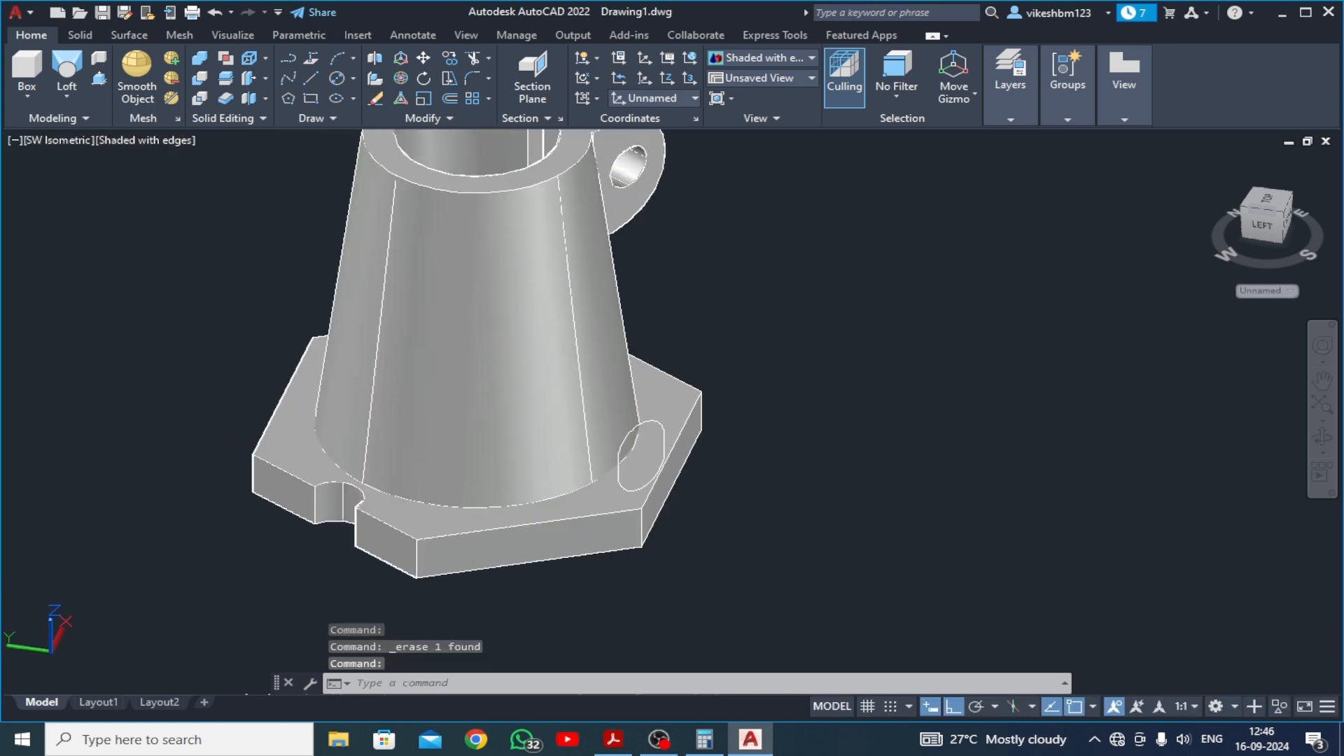
pyautogui.click(98, 79)
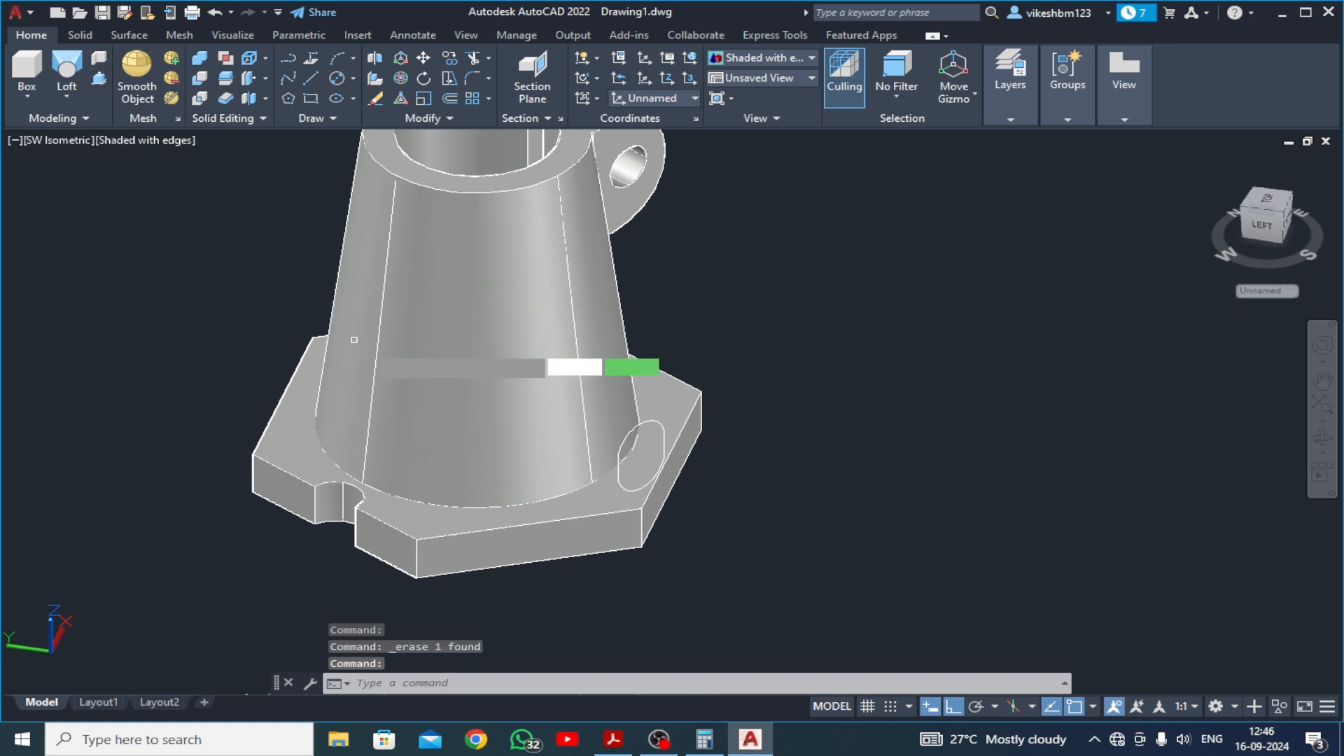
pyautogui.scroll(-2, 501, 326)
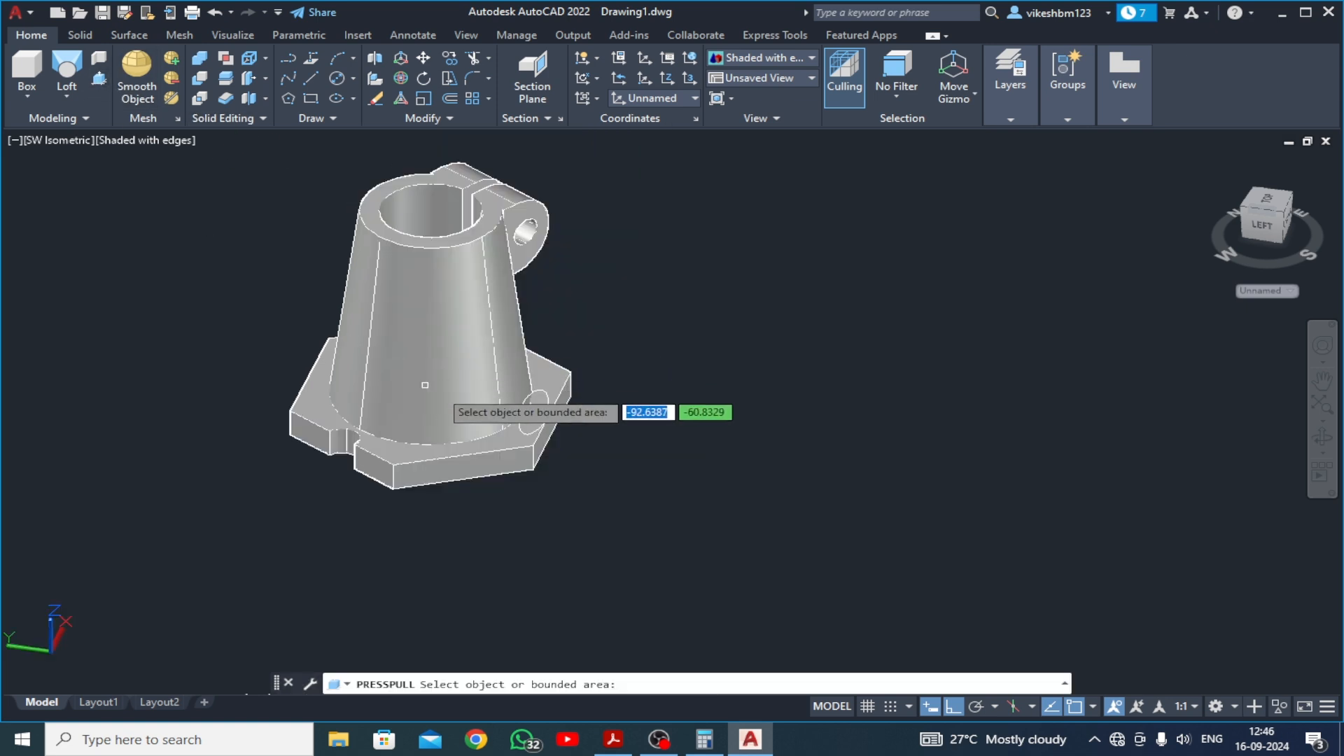
pyautogui.click(518, 422)
pyautogui.click(195, 303)
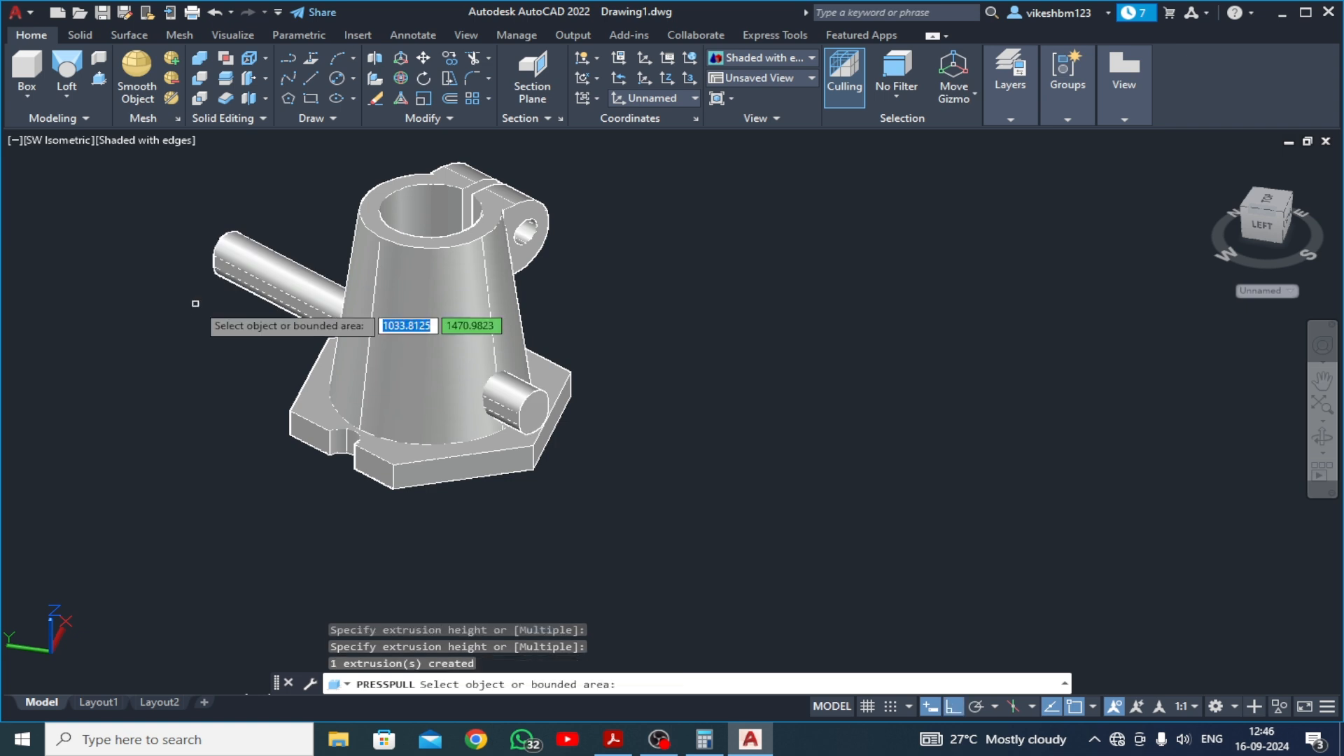
pyautogui.press('Return')
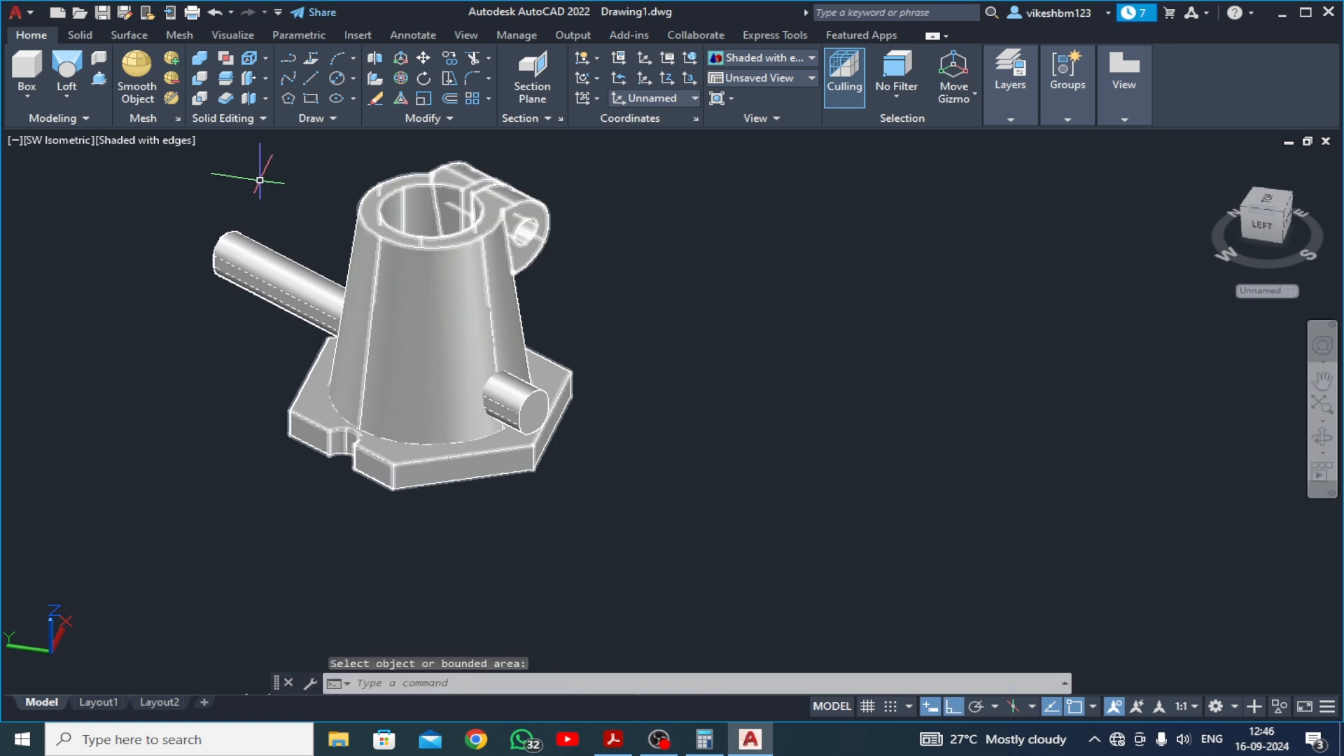
# Subtract the slot-shaped extrusion from the bracket body and erase the leftover slot outline on the base
pyautogui.click(203, 81)
pyautogui.click(407, 257)
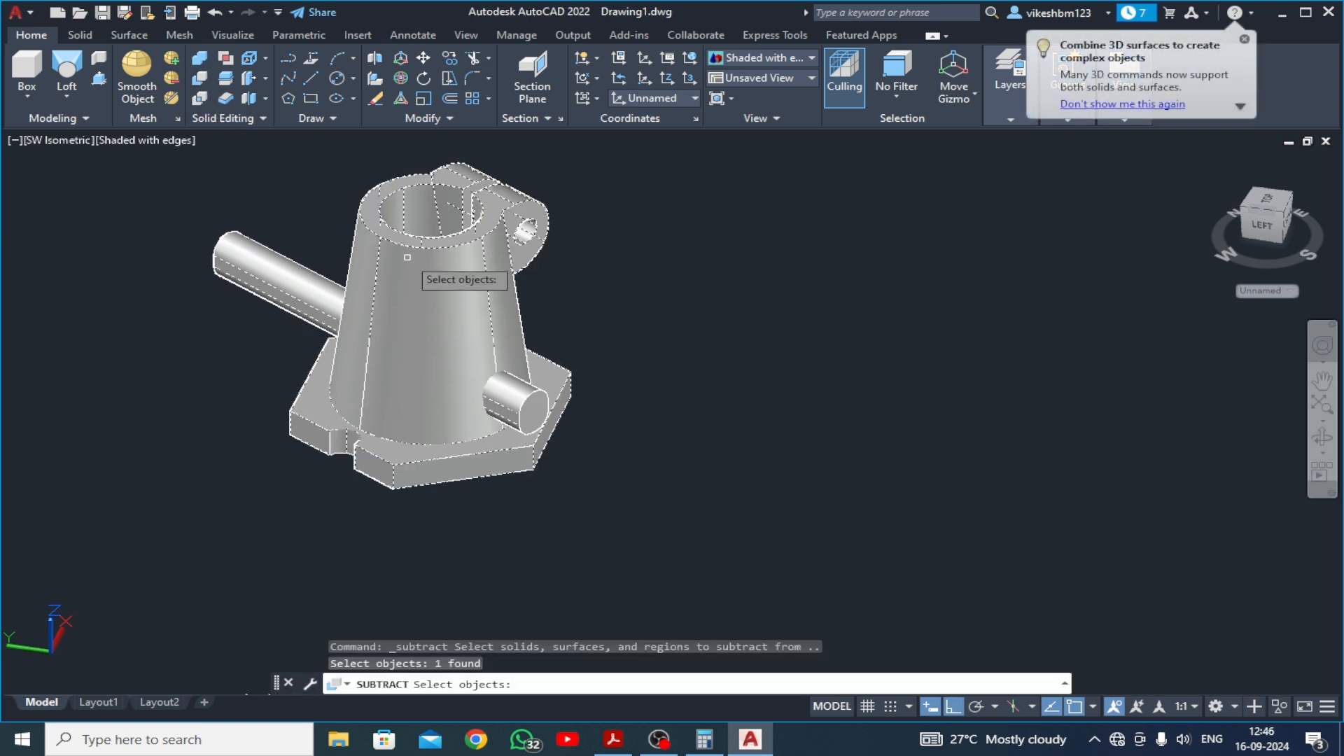
pyautogui.press('Return')
pyautogui.click(280, 294)
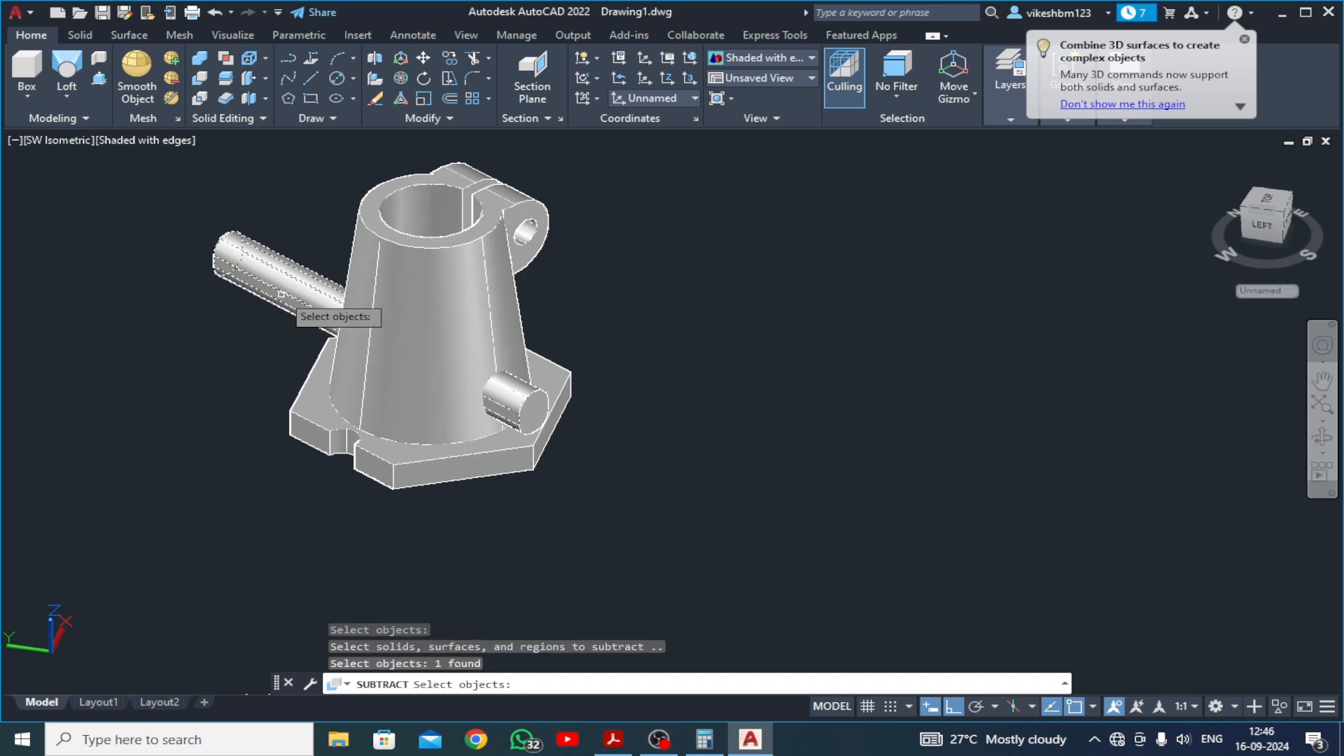
pyautogui.press('Return')
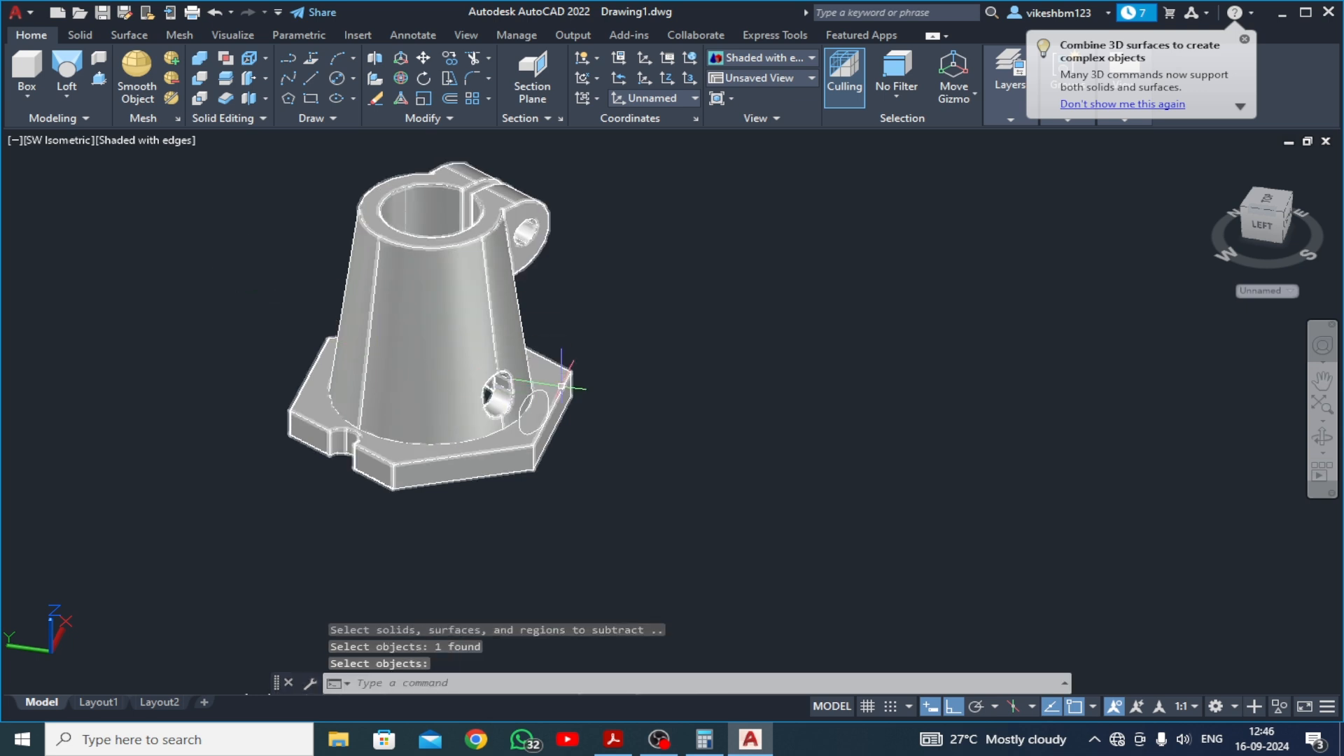
pyautogui.click(524, 375)
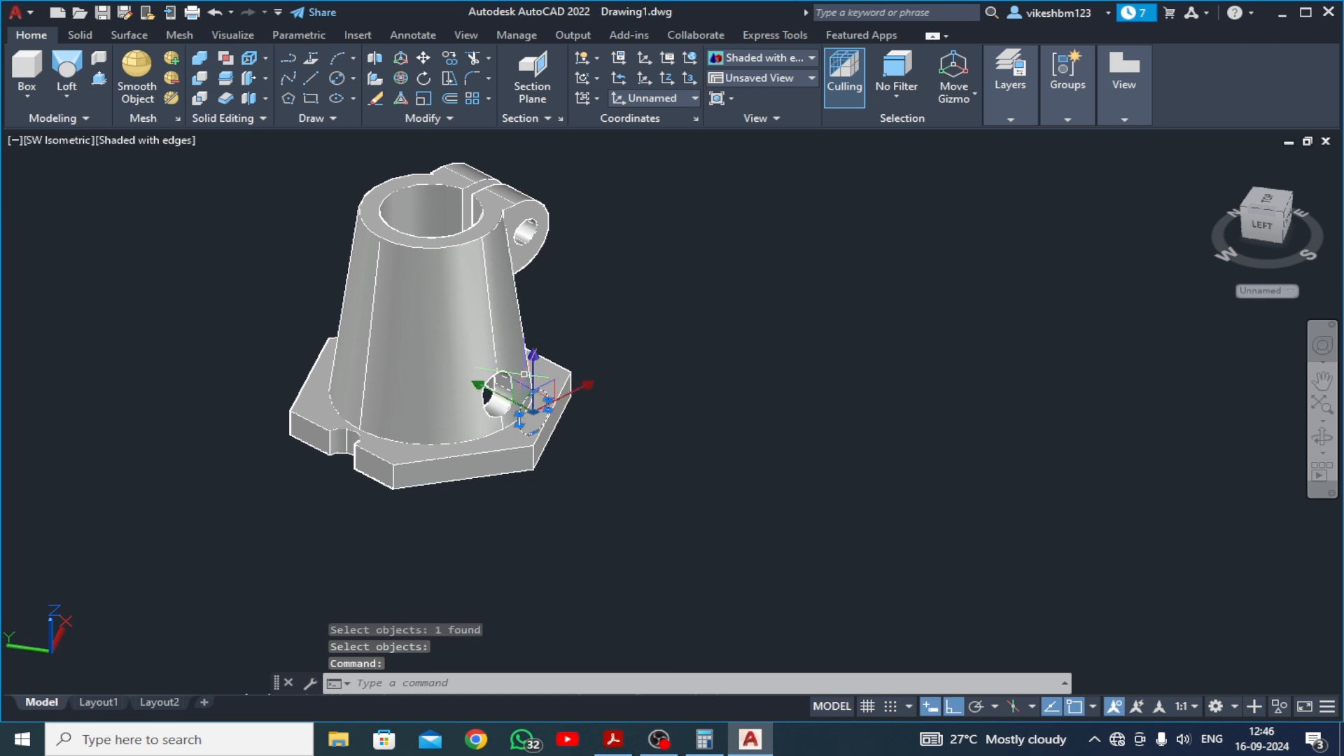
pyautogui.click(376, 100)
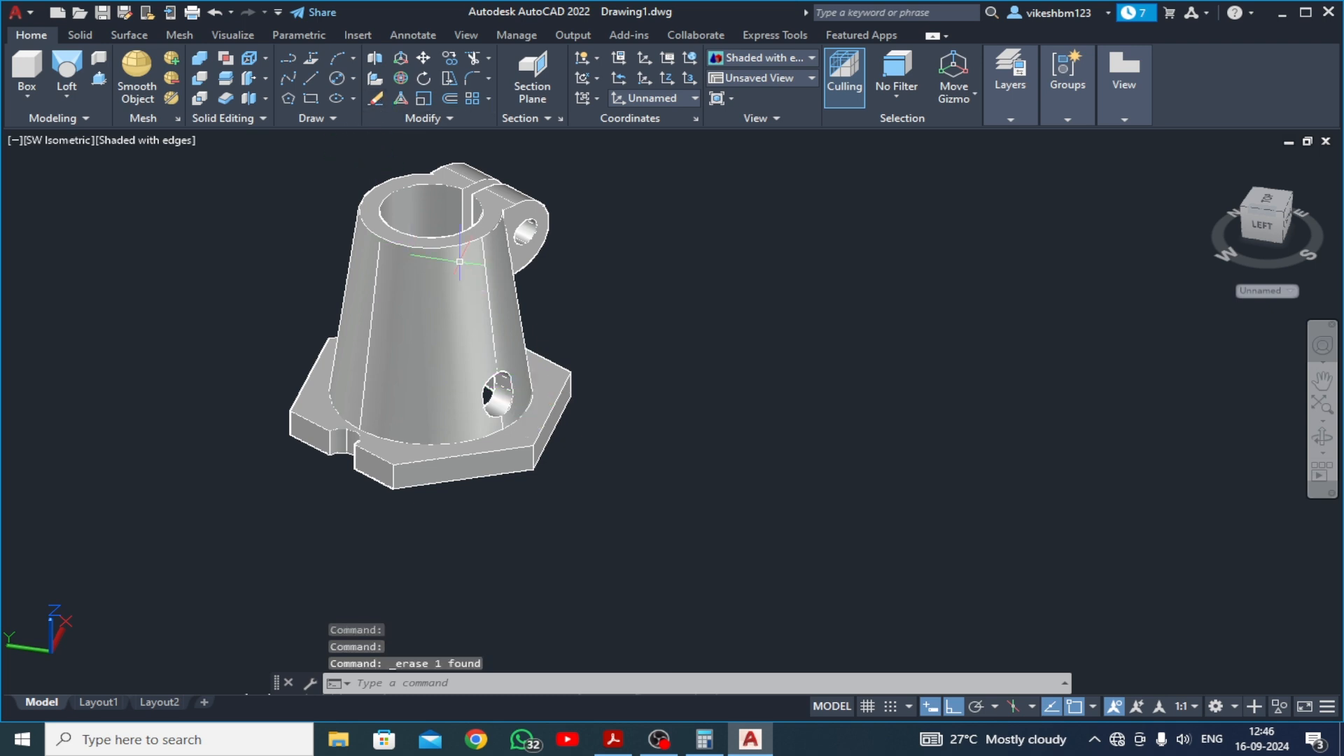
# Inspect the slot opening, compare it with the reference PDF drawing, and return to AutoCAD to view the whole bracket
pyautogui.scroll(3, 553, 365)
pyautogui.moveTo(422, 546); pyautogui.dragTo(671, 606, button='middle')
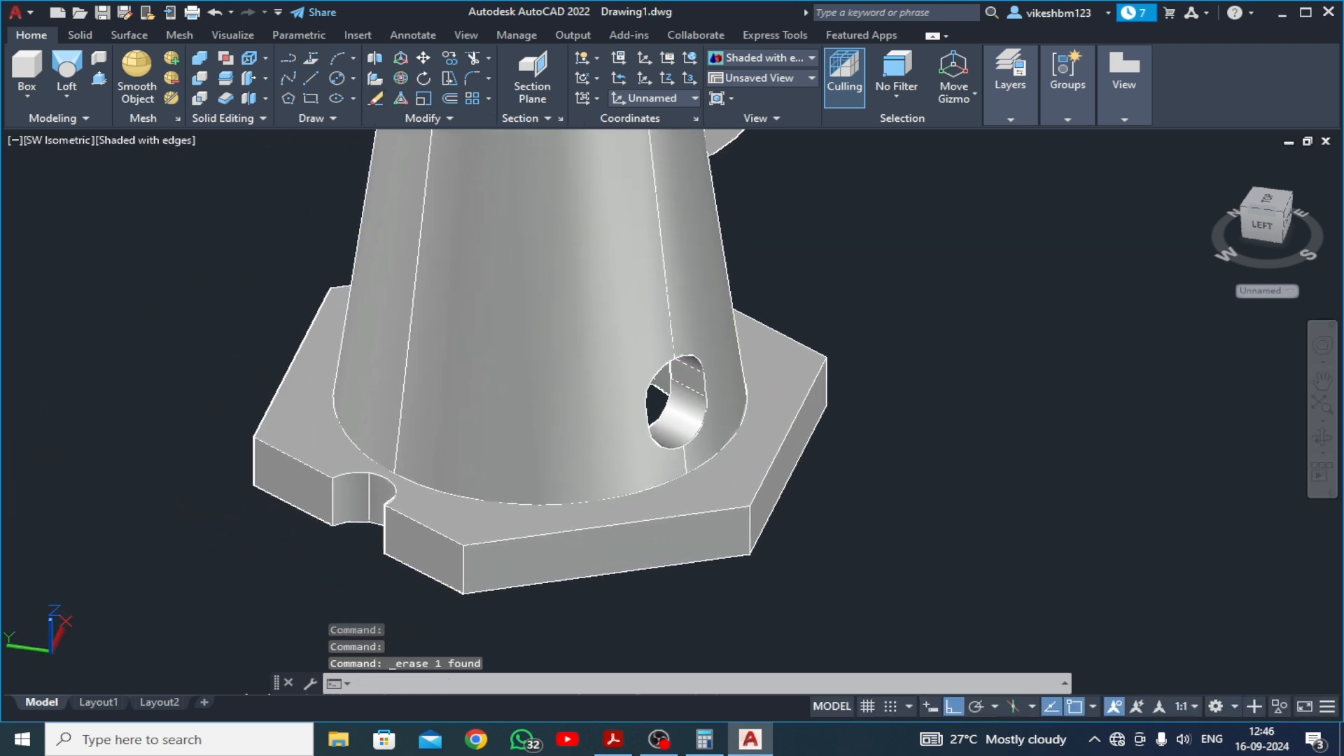
pyautogui.click(620, 744)
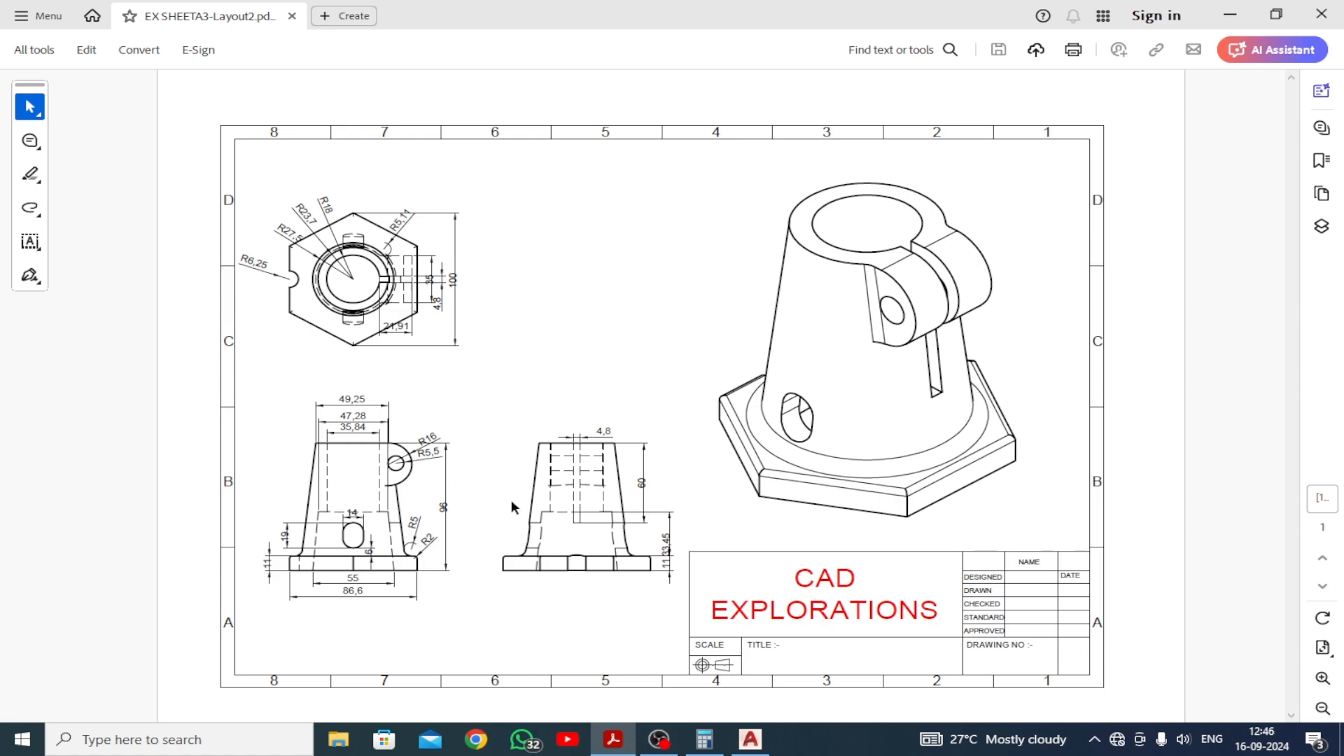
pyautogui.click(750, 739)
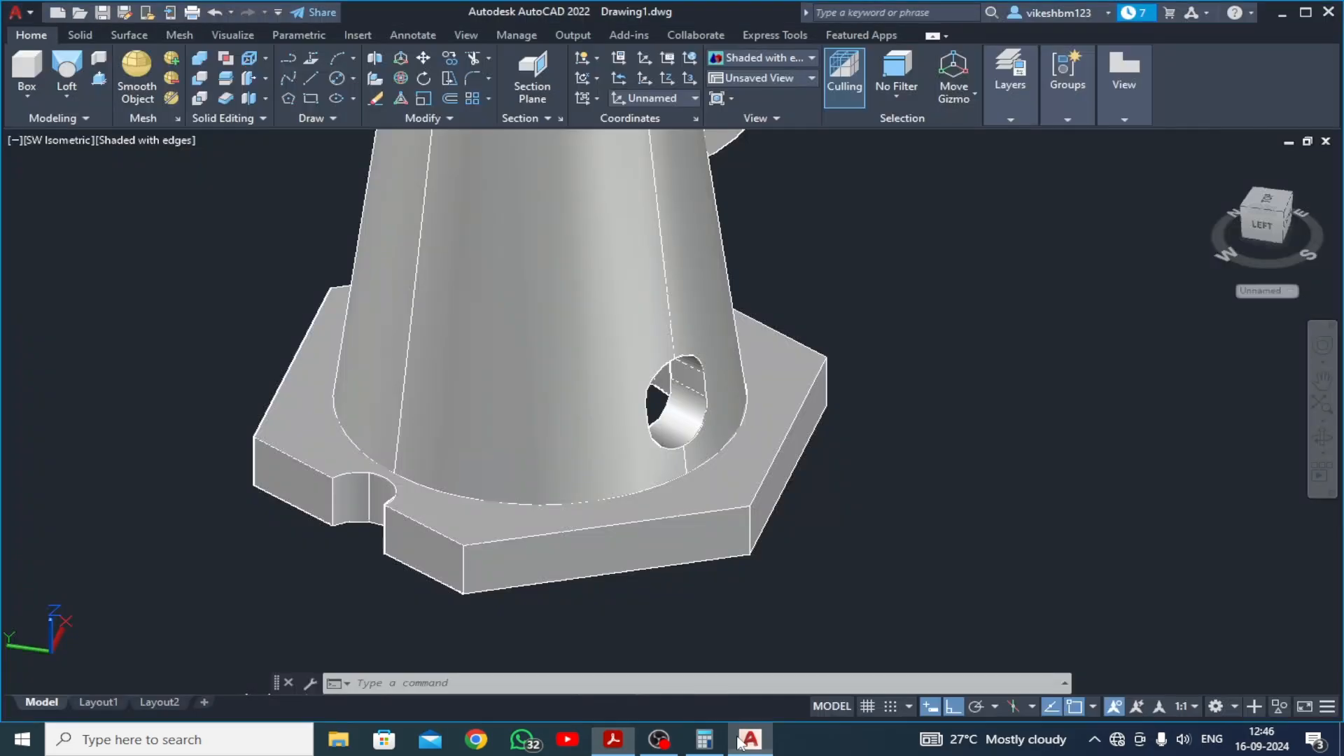
pyautogui.scroll(-3, 533, 420)
pyautogui.moveTo(523, 333); pyautogui.dragTo(521, 413, button='middle')
pyautogui.press('Escape')
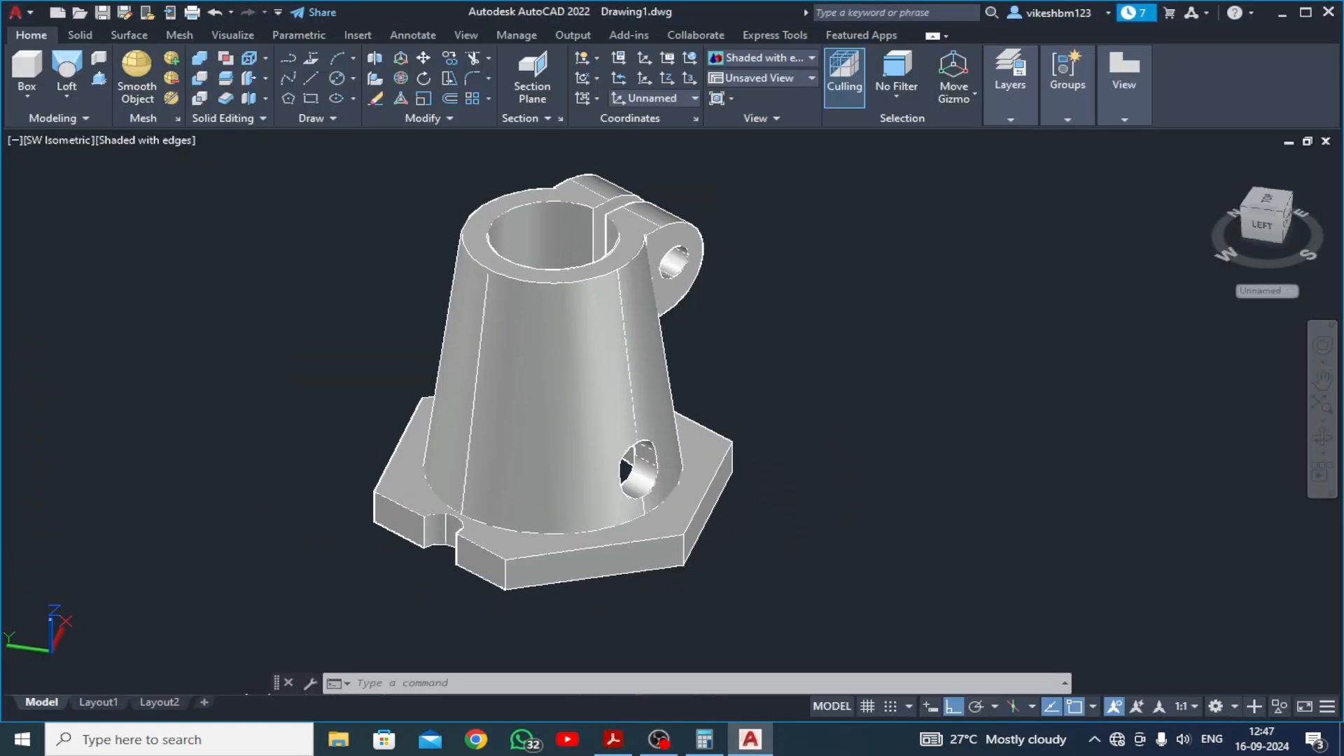
# Fillet the circular edge where the tapered body meets the hexagonal base with a radius of 5
pyautogui.click(95, 32)
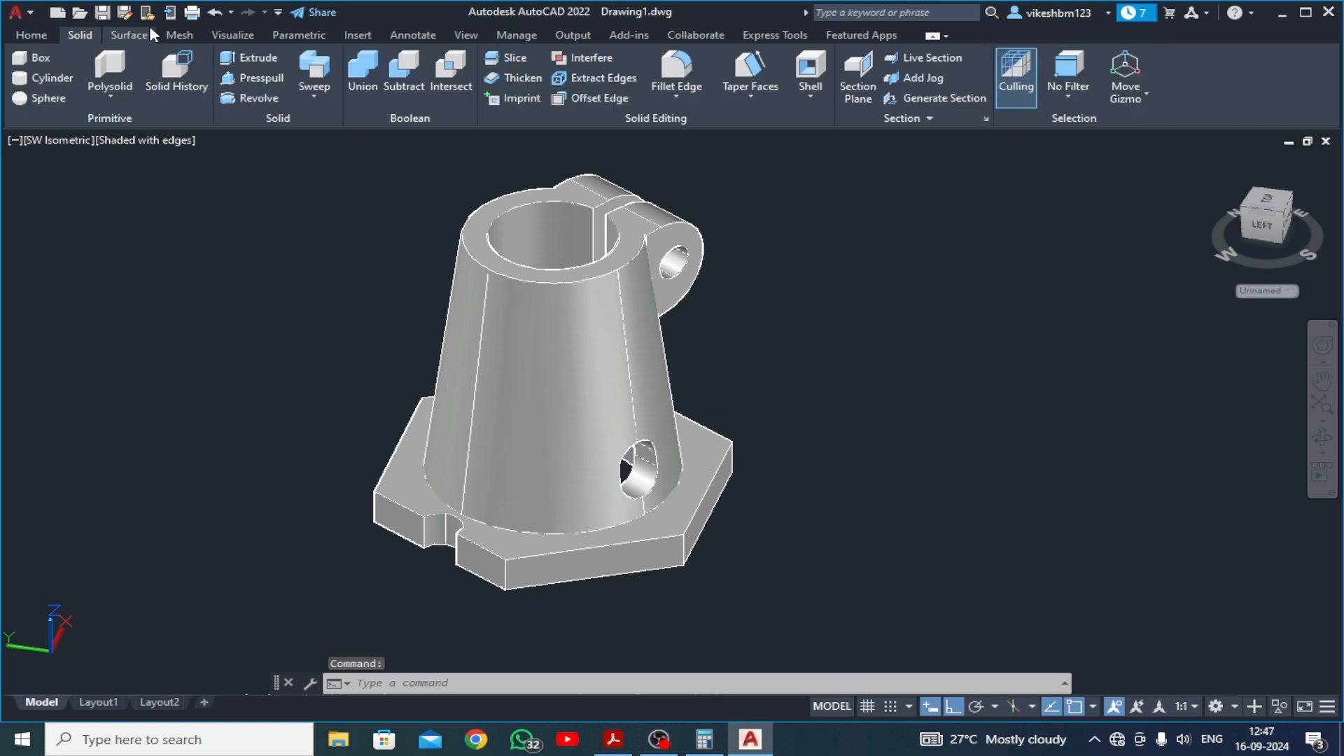
pyautogui.click(669, 66)
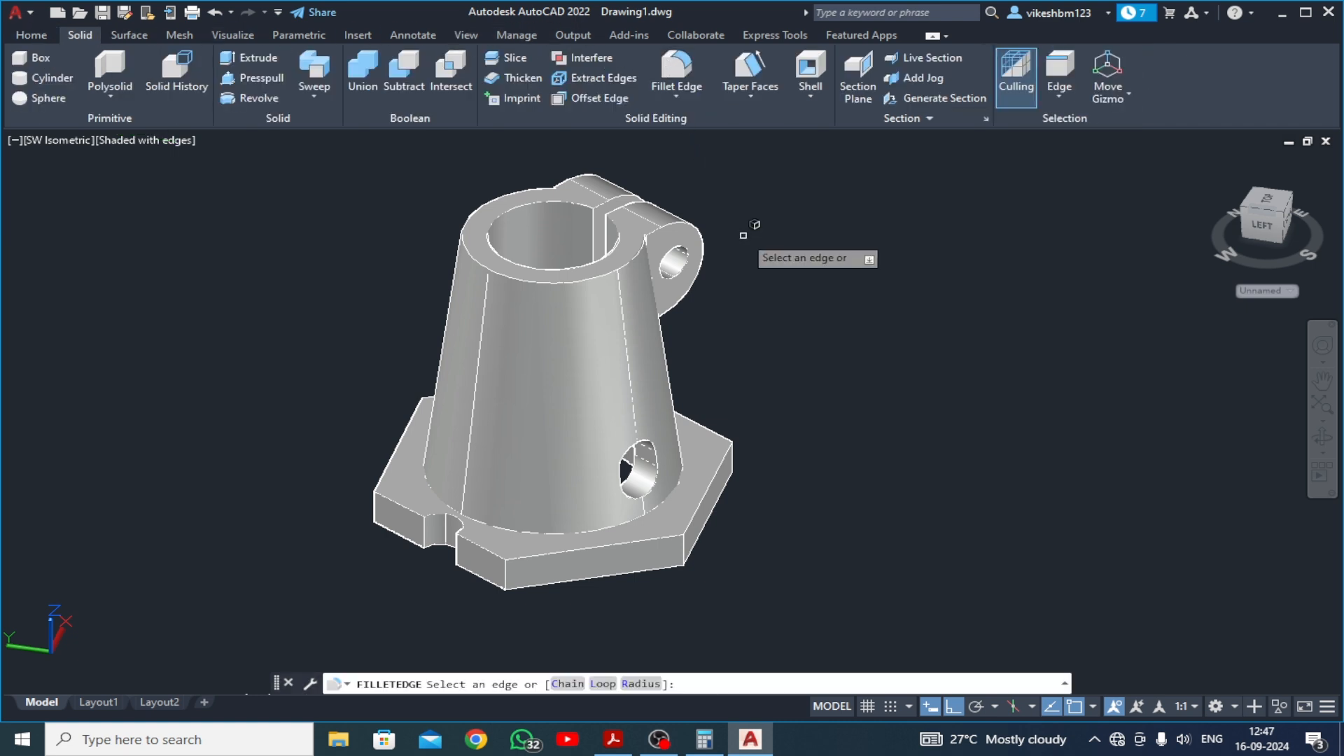
pyautogui.write('r')
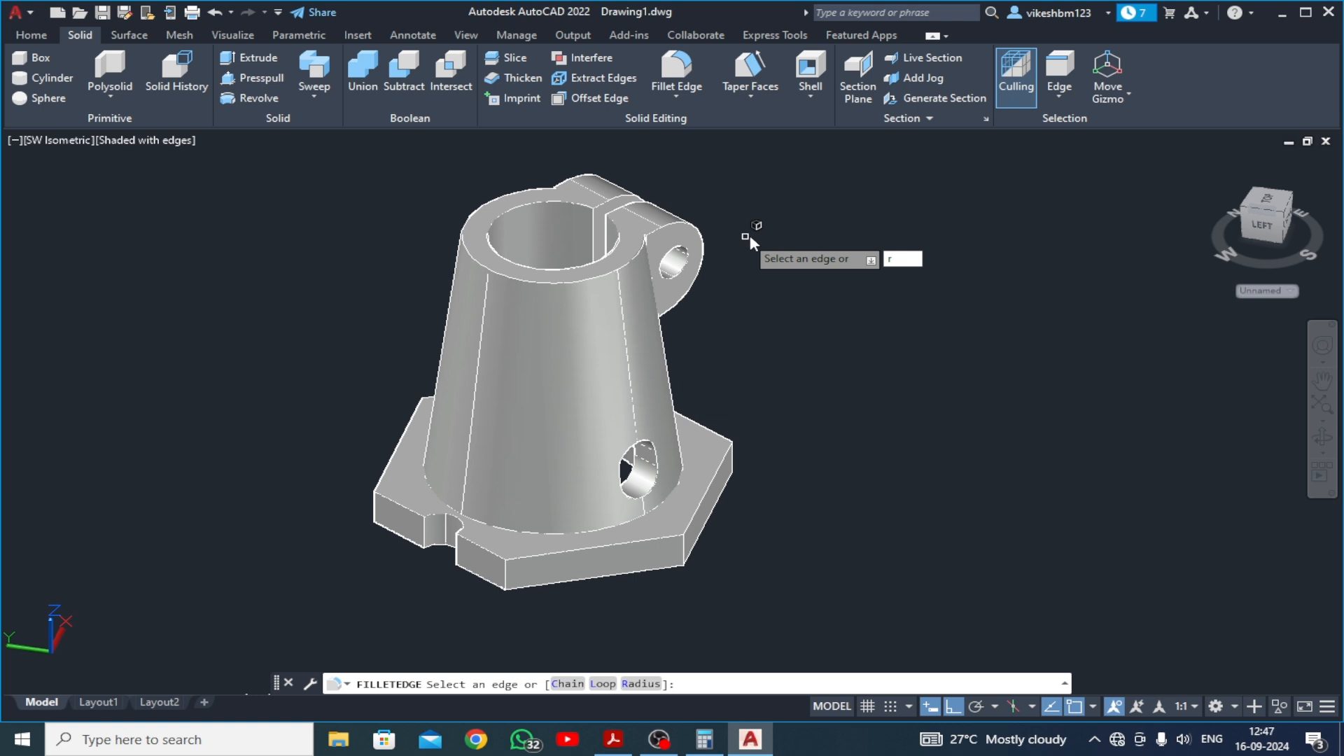
pyautogui.press('Return')
pyautogui.press('Return')
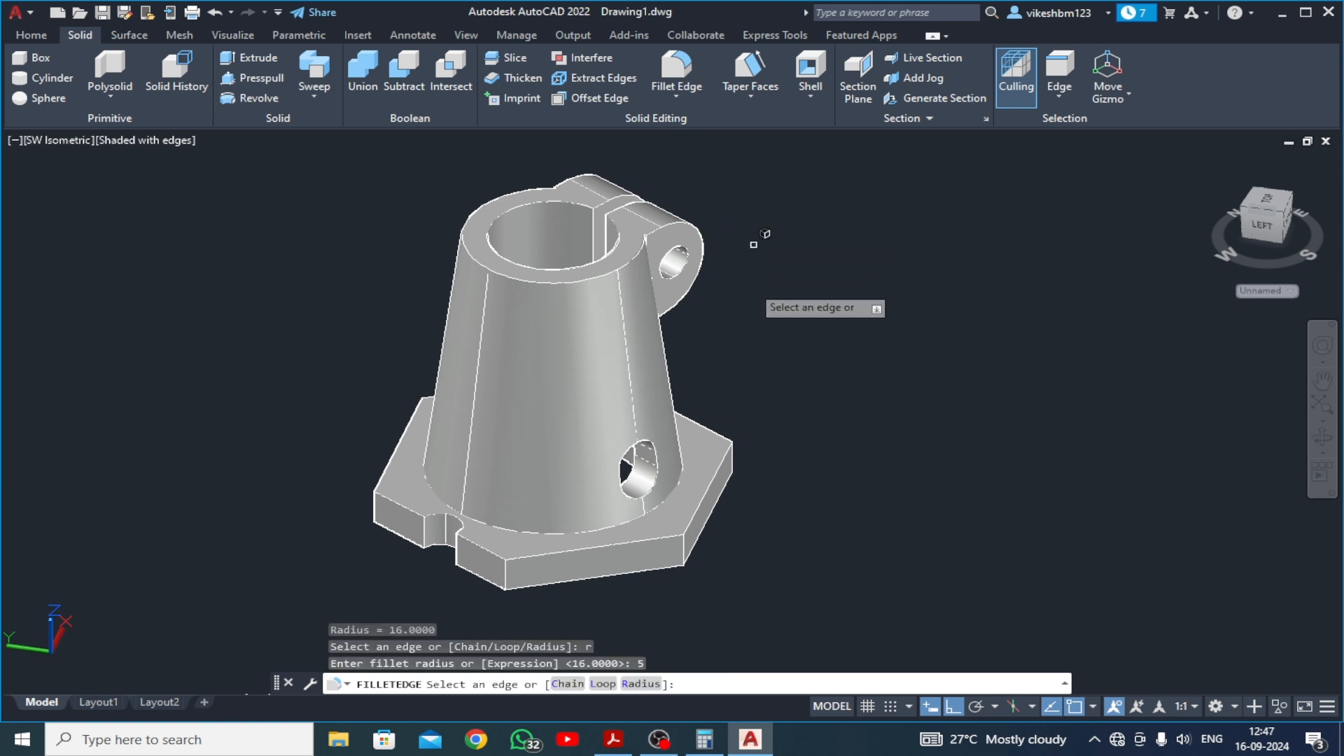
pyautogui.click(622, 521)
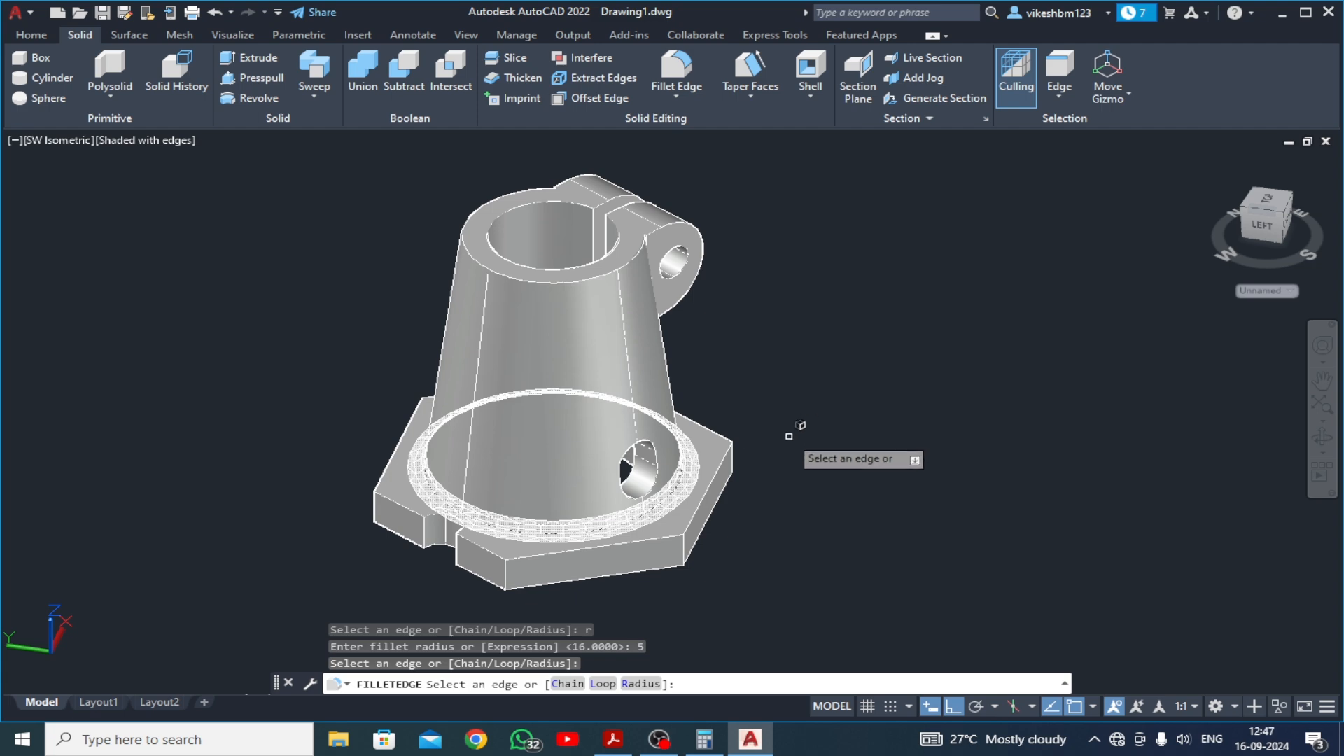
pyautogui.press('Return')
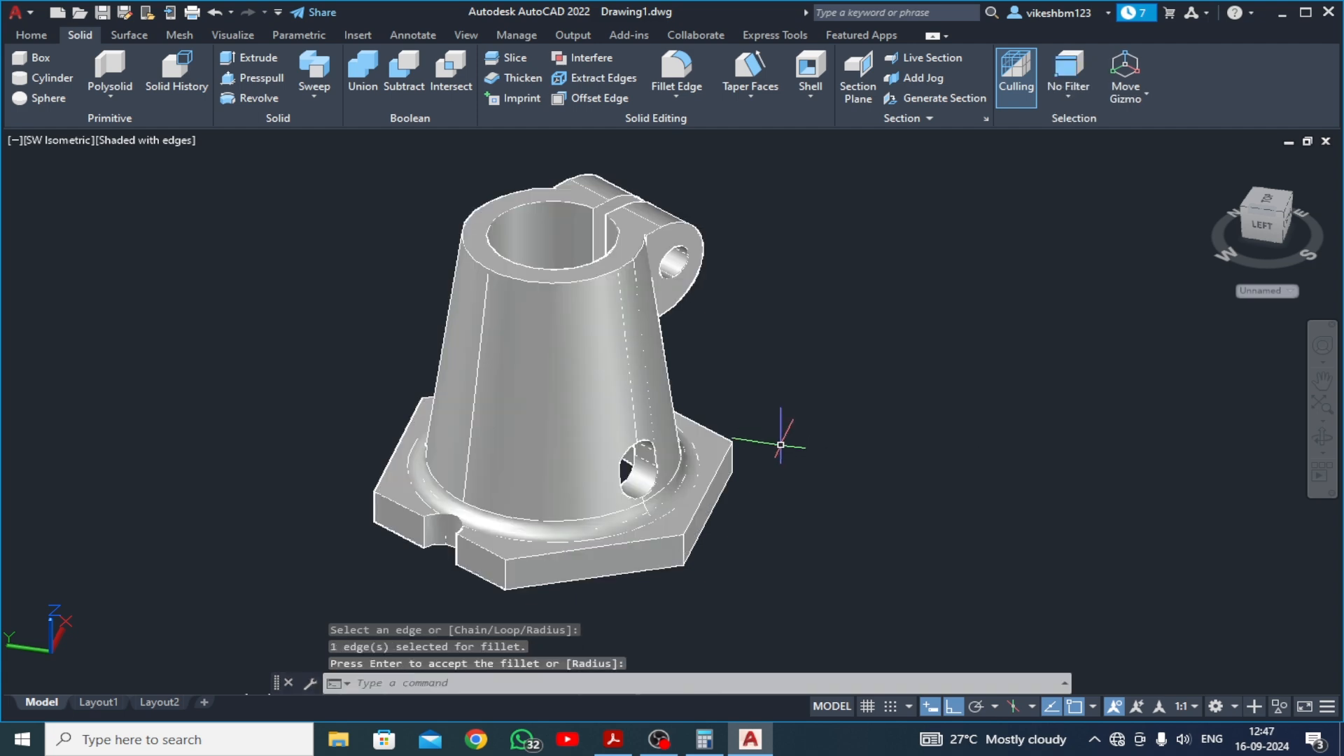
pyautogui.moveTo(750, 481); pyautogui.dragTo(756, 467, button='middle')
pyautogui.press('Return')
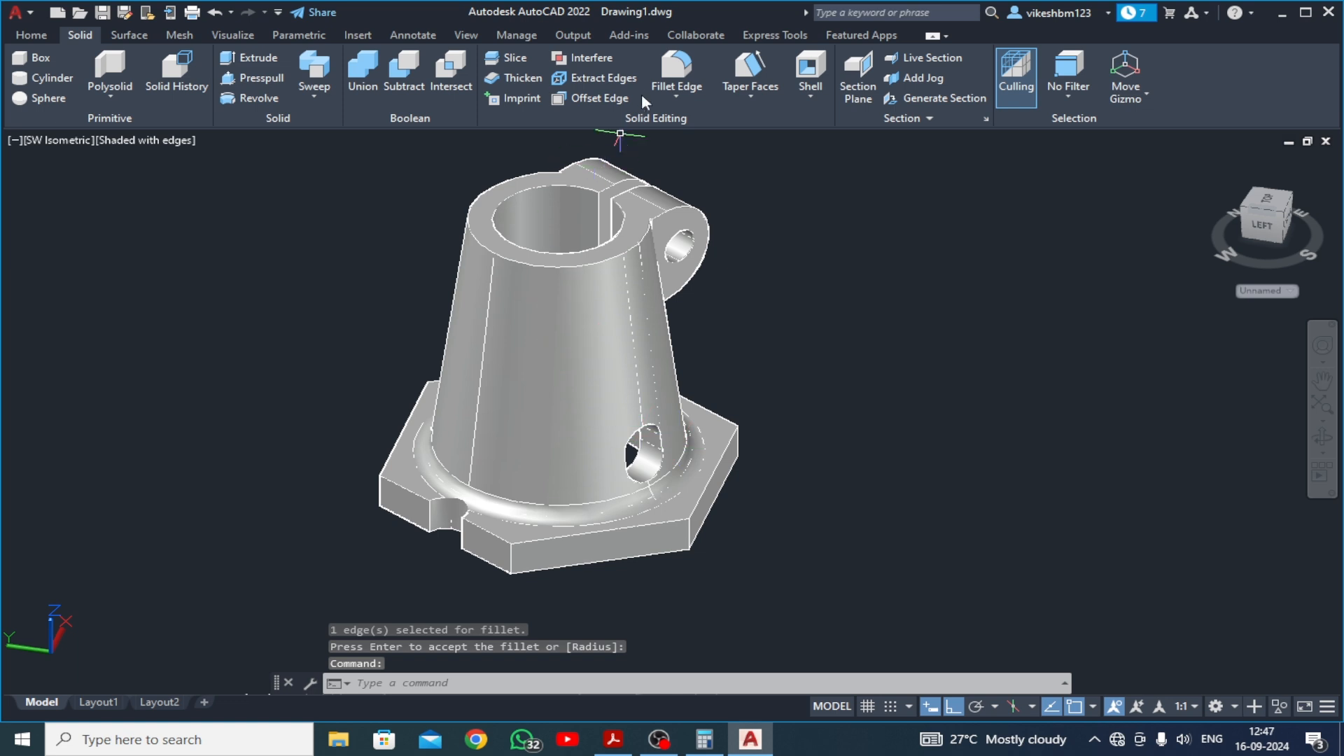
# Set an edge fillet radius of 2 and pick the base's upper edges on the near side, including both segments beside the notch
pyautogui.click(670, 76)
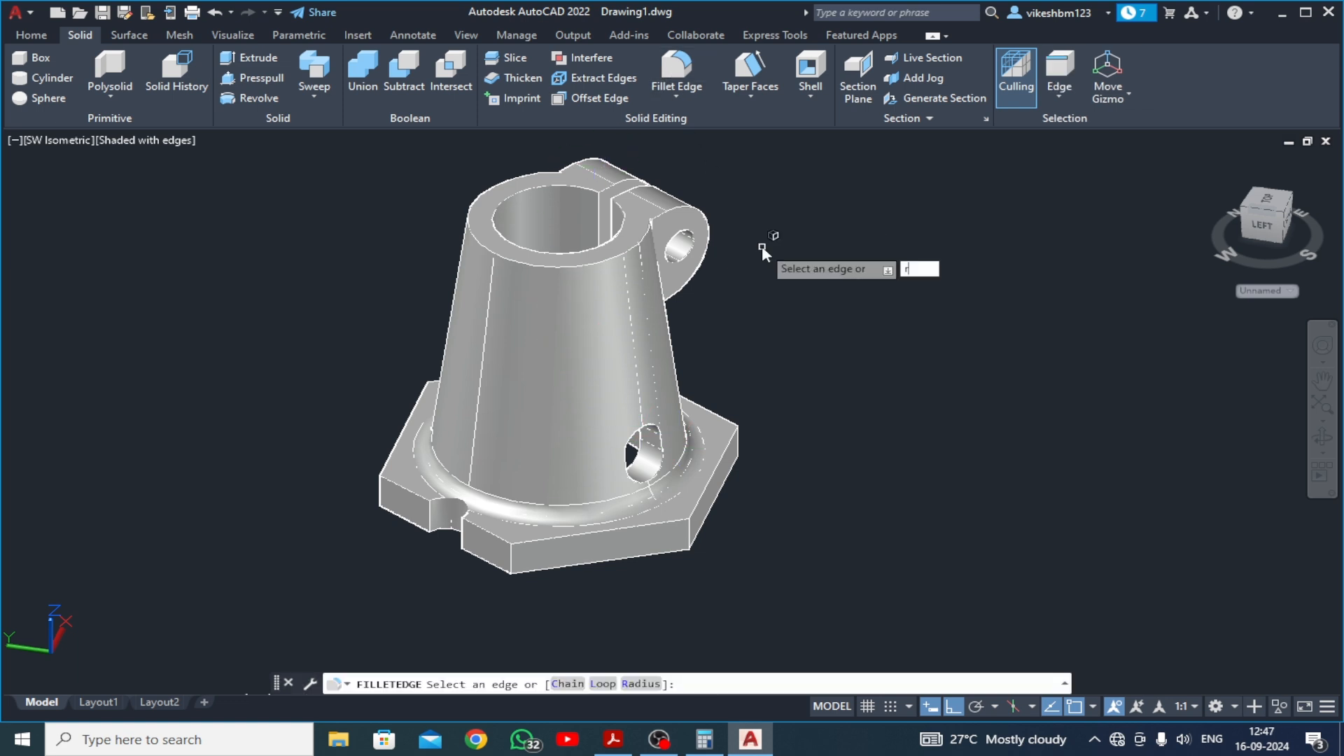
pyautogui.press('Return')
pyautogui.write('2')
pyautogui.press('Return')
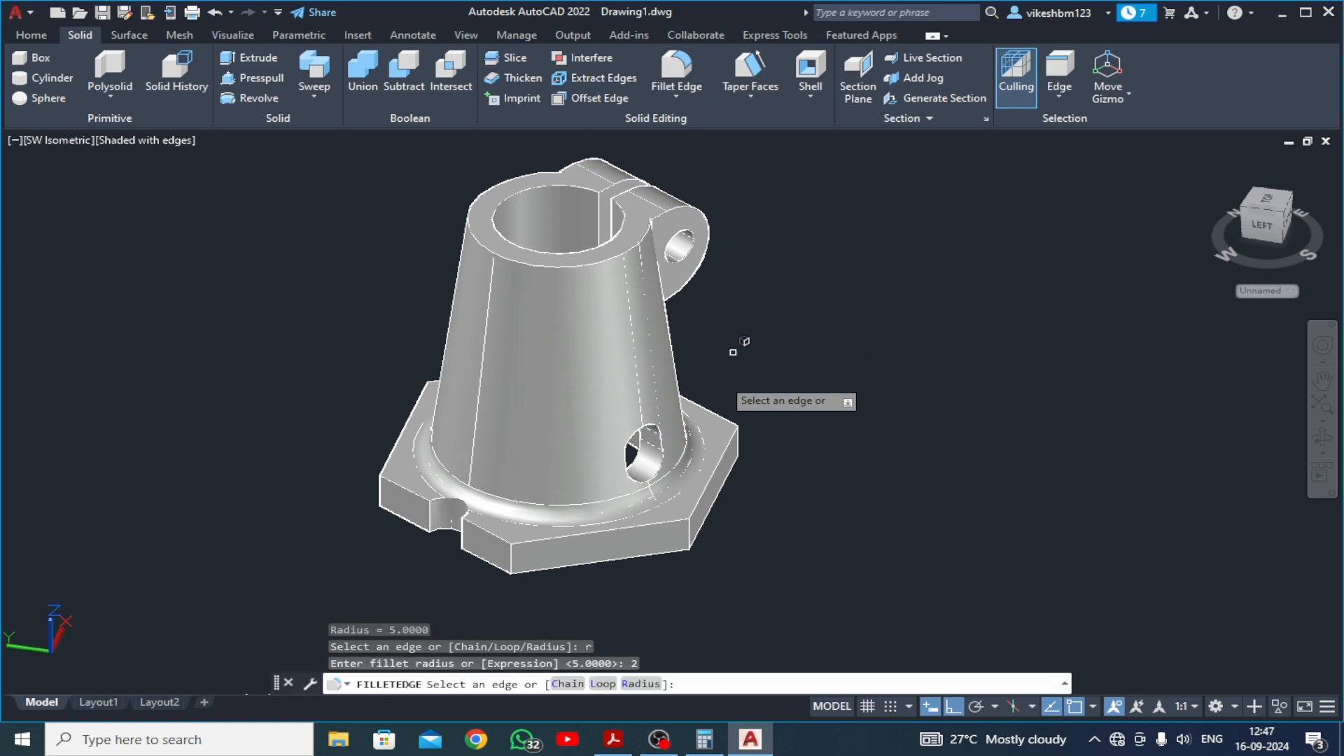
pyautogui.click(656, 520)
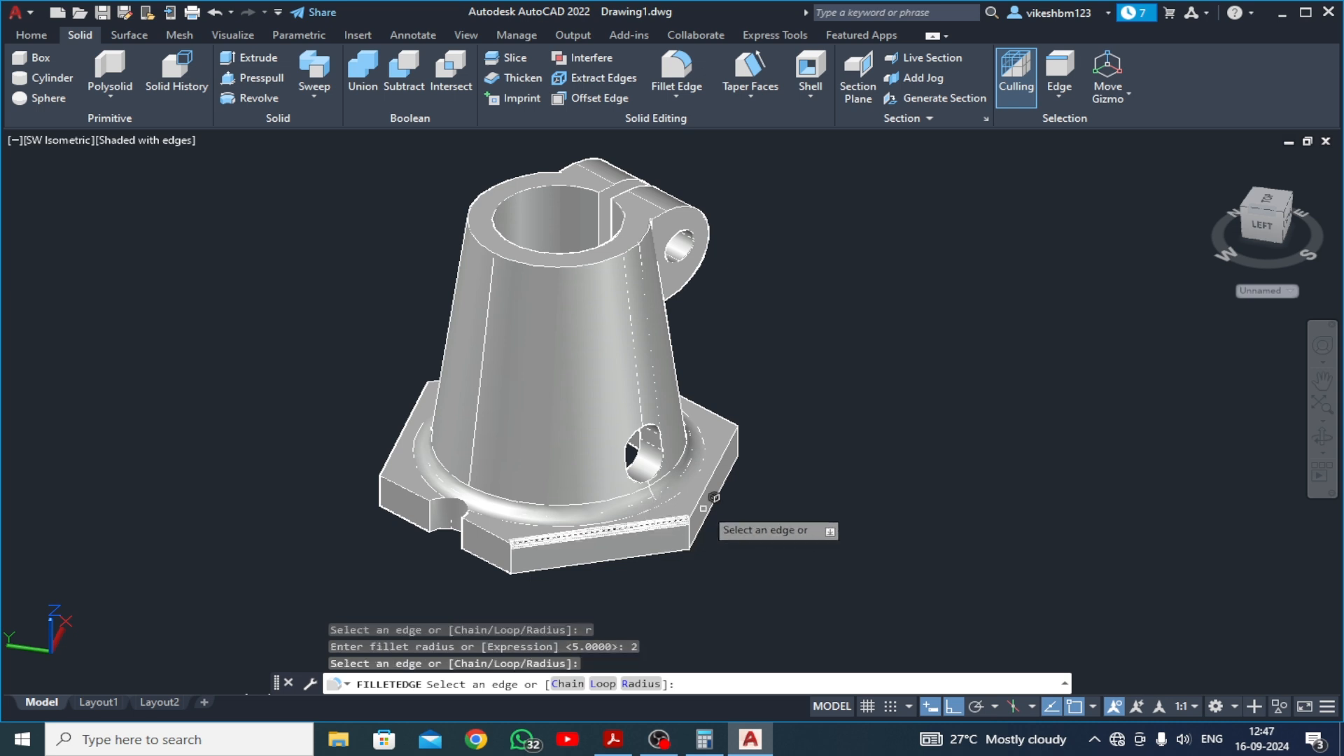
pyautogui.click(708, 501)
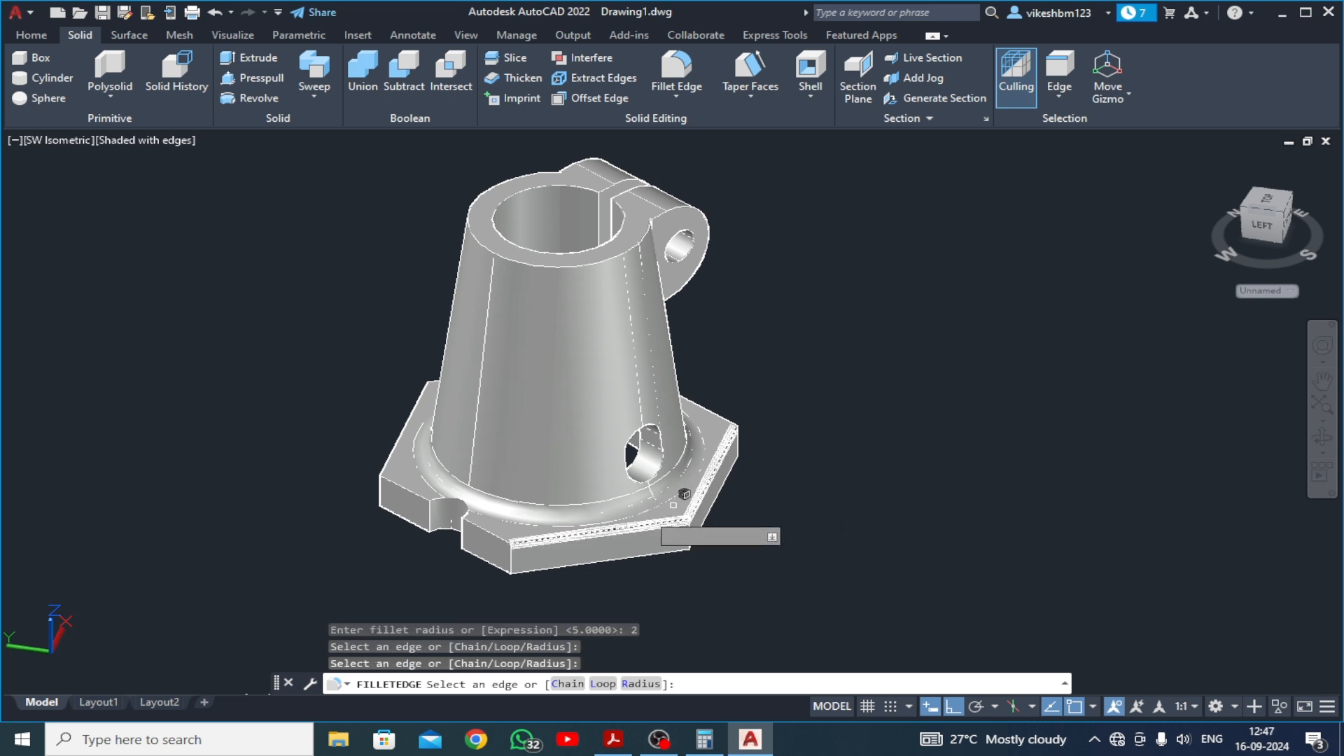
pyautogui.click(498, 538)
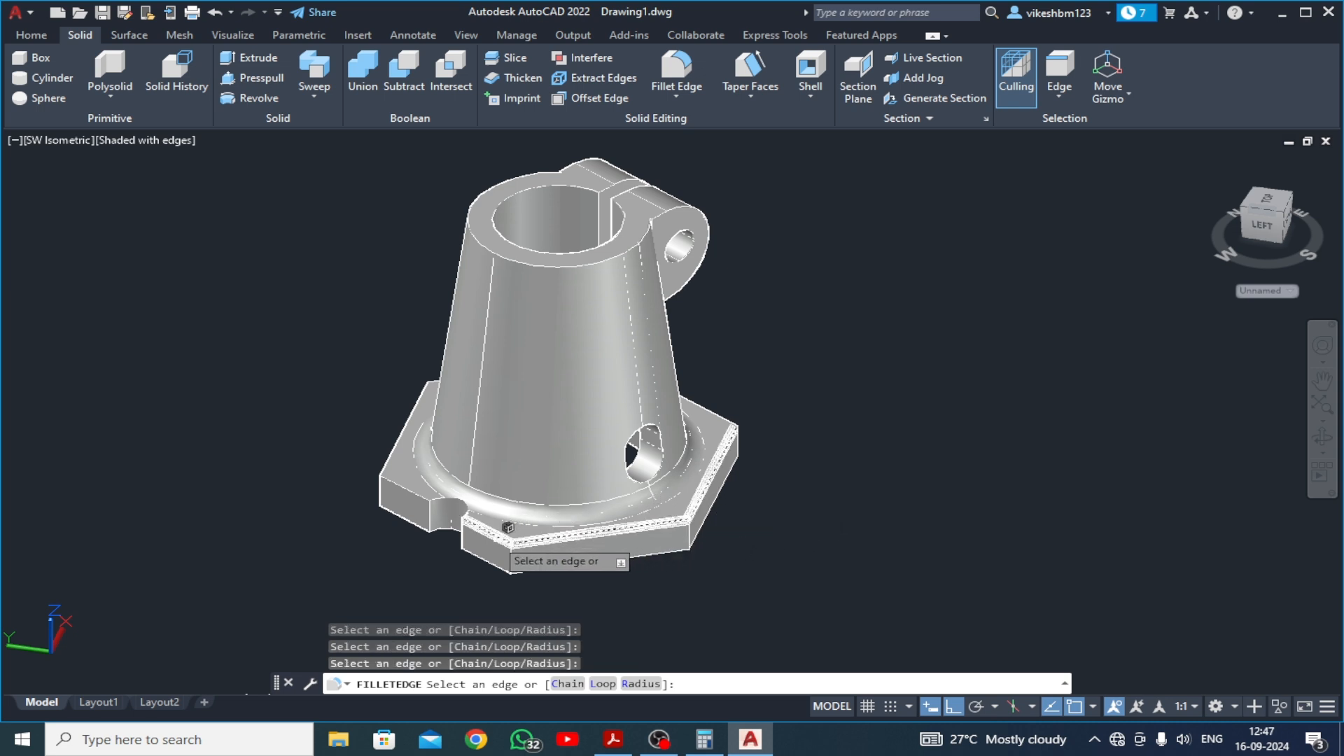
pyautogui.click(422, 498)
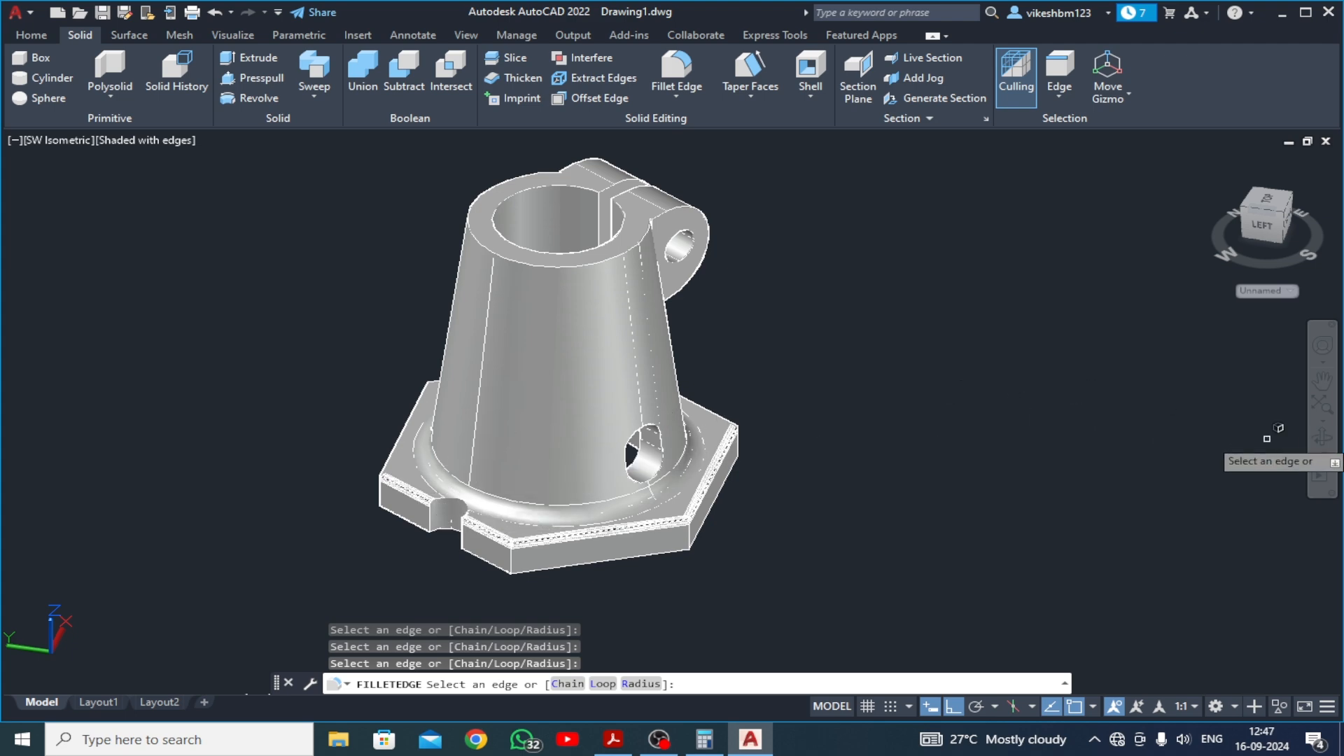
# Add the base's remaining upper edges on the lug side to the selection and apply the fillet
pyautogui.click(1316, 438)
pyautogui.moveTo(999, 534); pyautogui.dragTo(618, 502)
pyautogui.press('Escape')
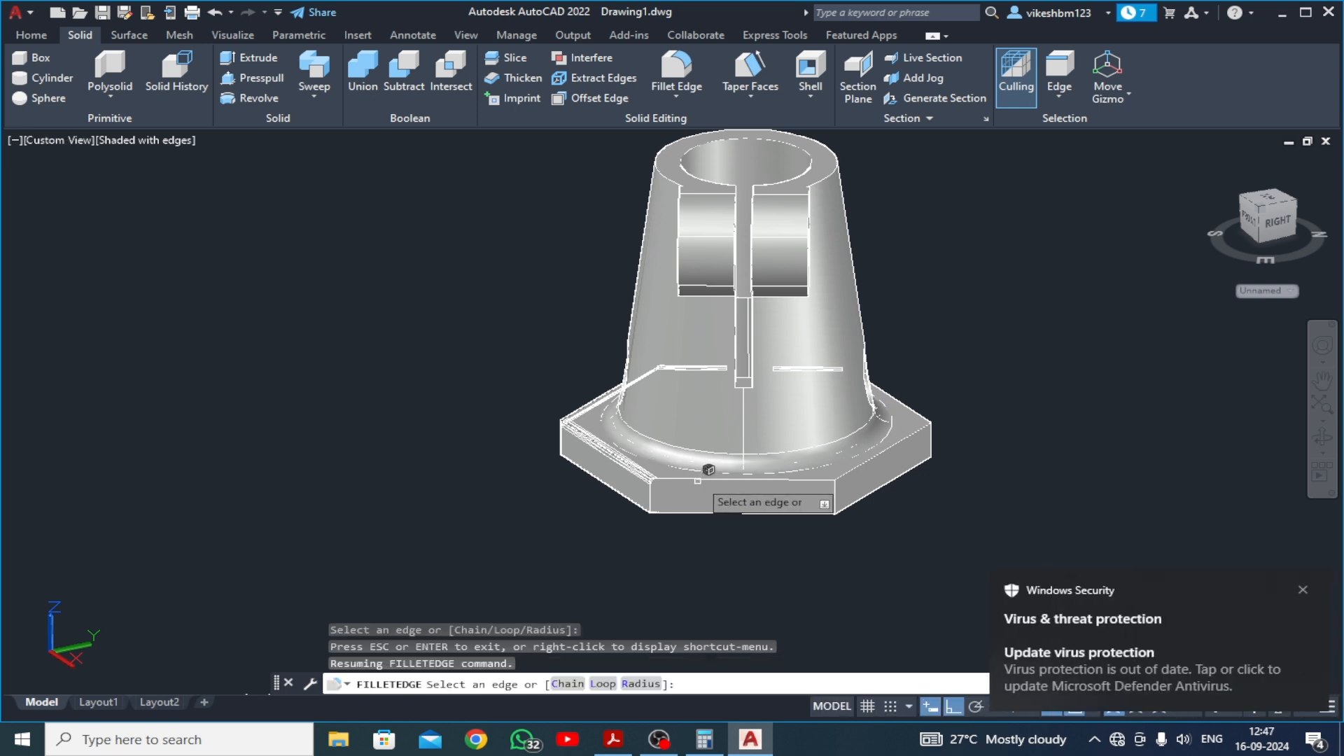
pyautogui.click(745, 480)
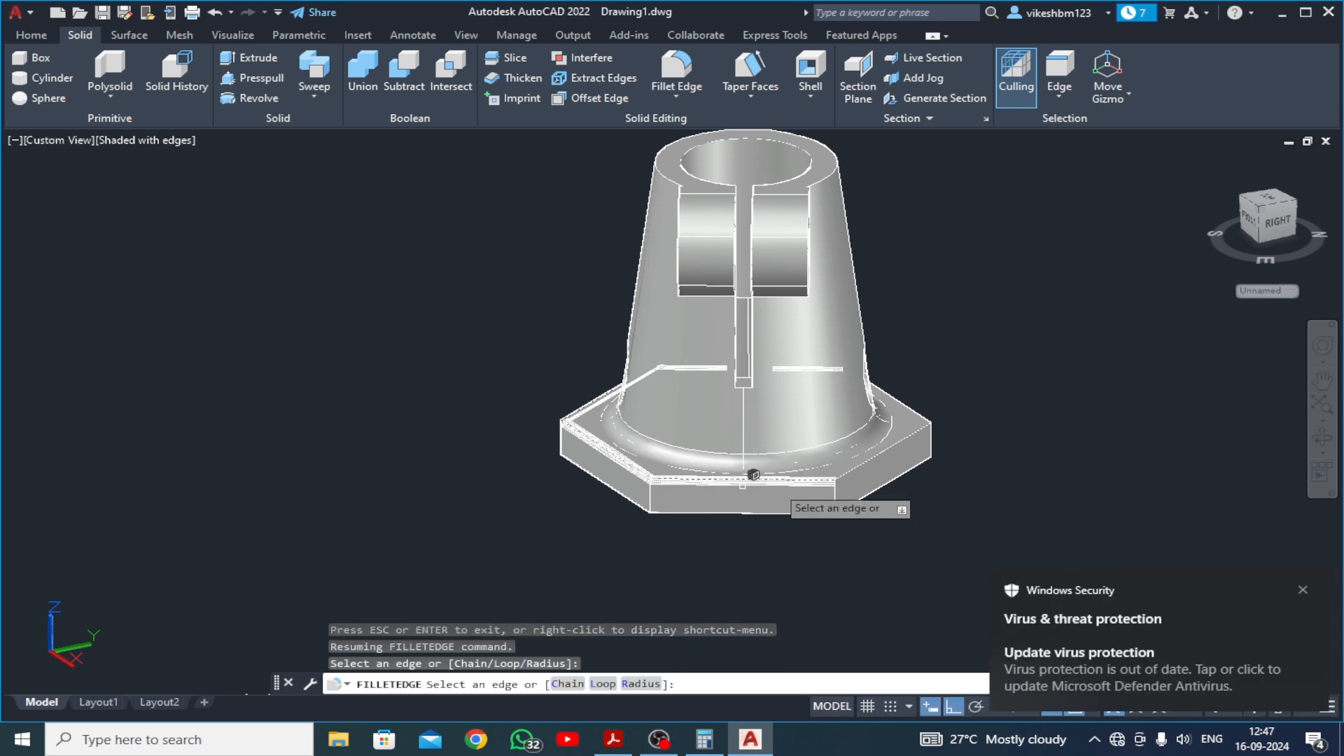
pyautogui.click(874, 451)
pyautogui.moveTo(1030, 470); pyautogui.dragTo(918, 509, button='middle')
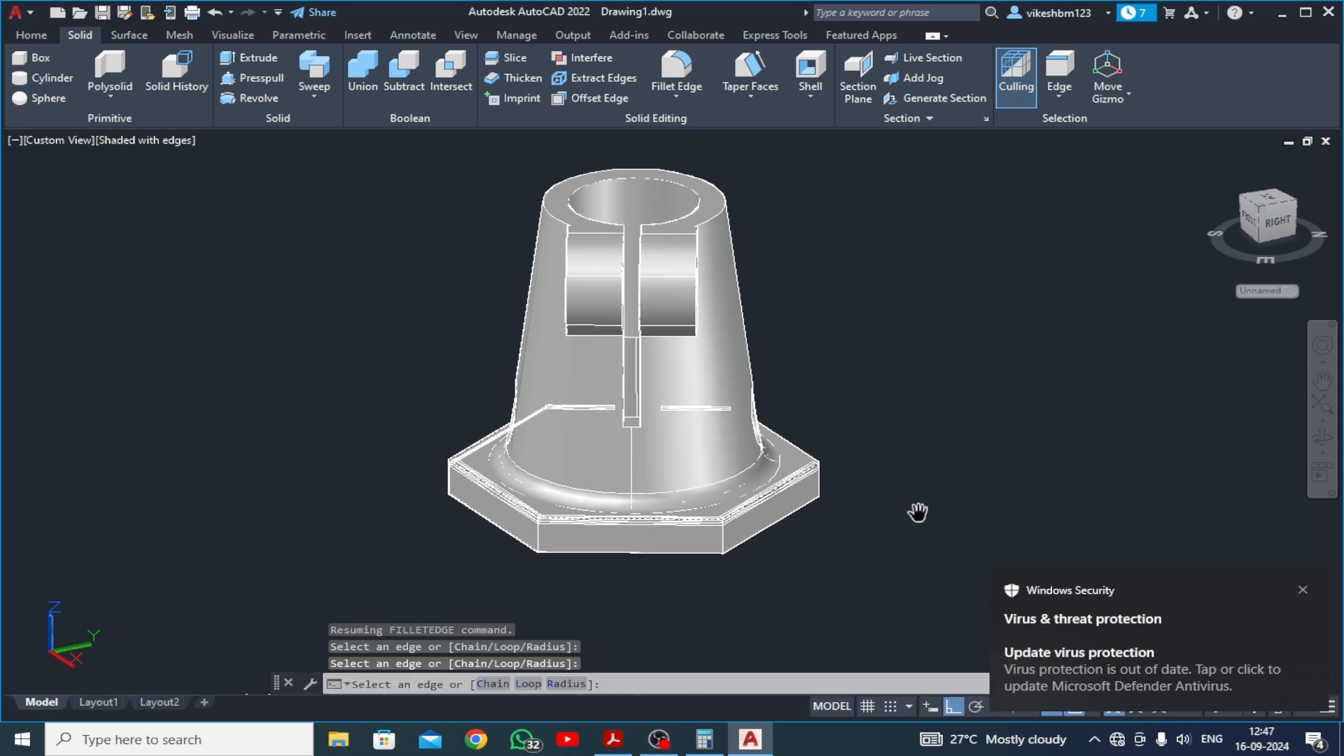
pyautogui.click(1301, 593)
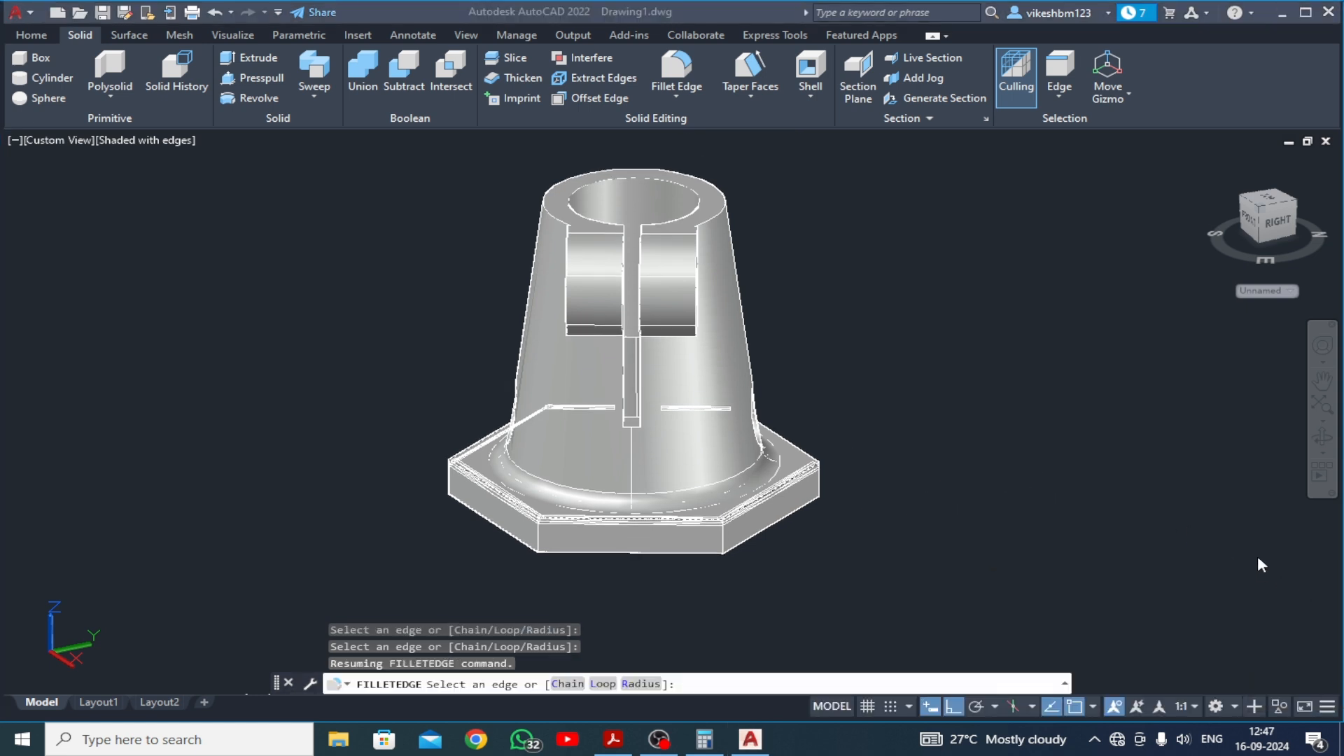
pyautogui.moveTo(843, 490); pyautogui.dragTo(850, 483, button='middle')
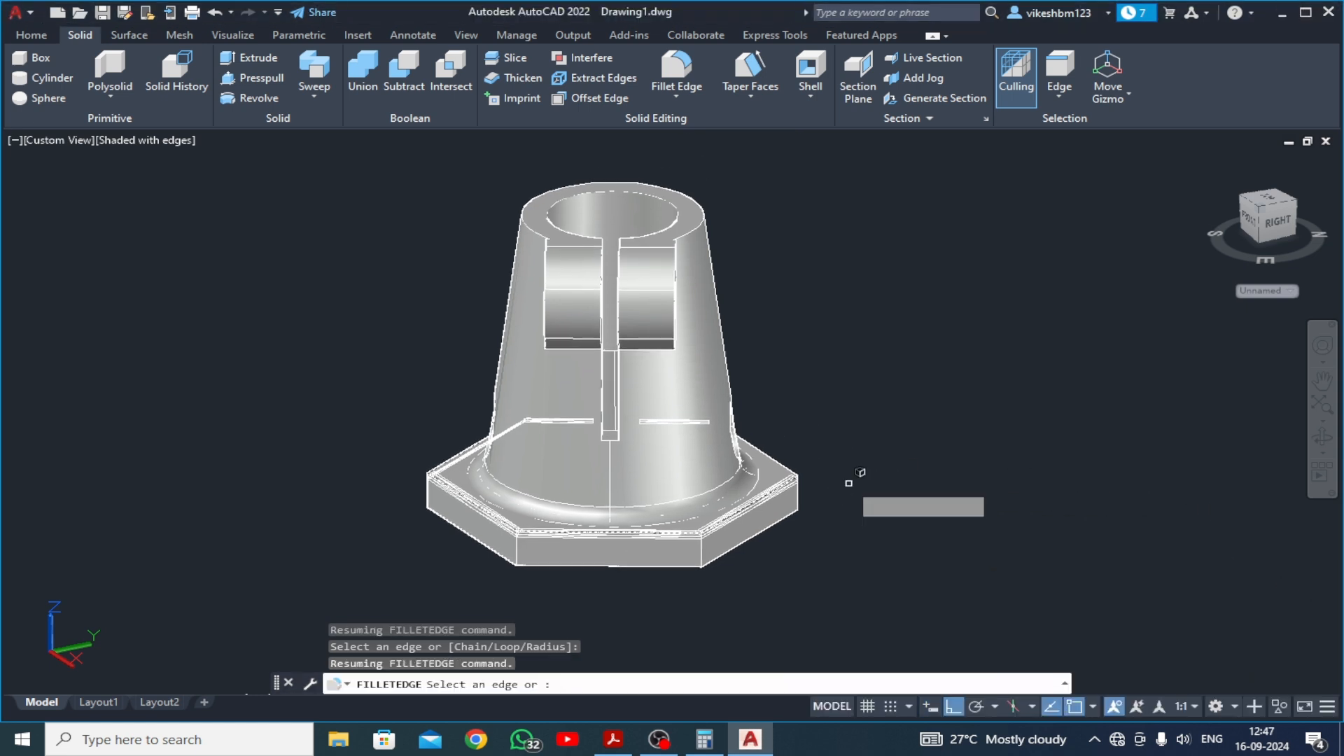
pyautogui.click(787, 466)
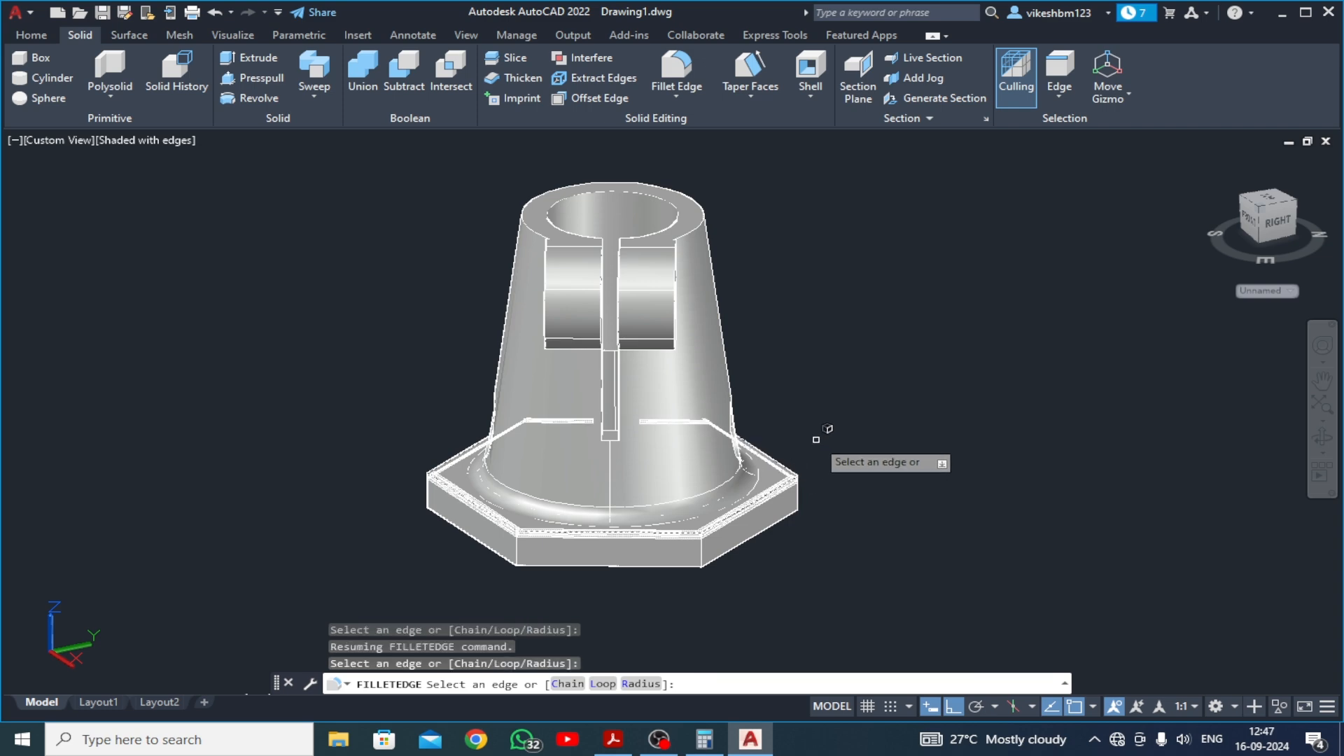
pyautogui.press('Return')
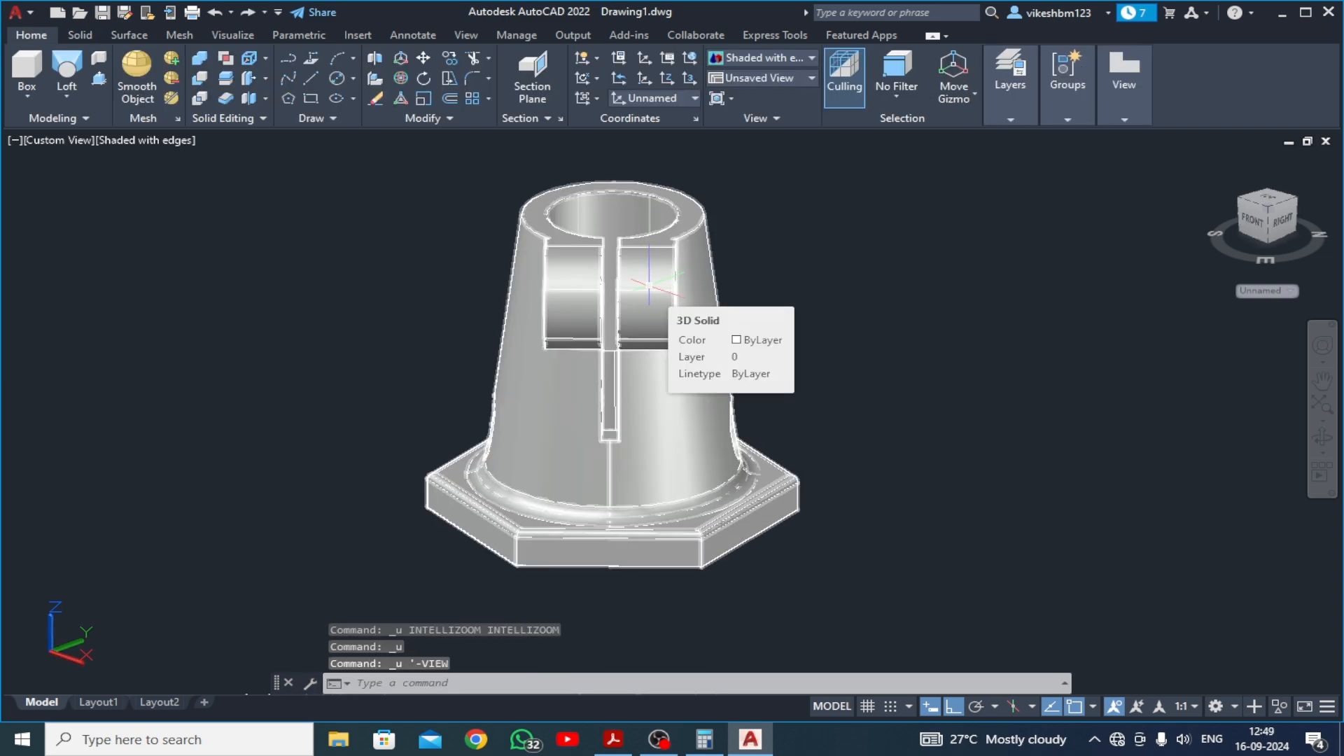
# Set an edge fillet radius of 5 and pick the edge where one side of the lug meets the tapered body
pyautogui.click(57, 139)
pyautogui.click(120, 294)
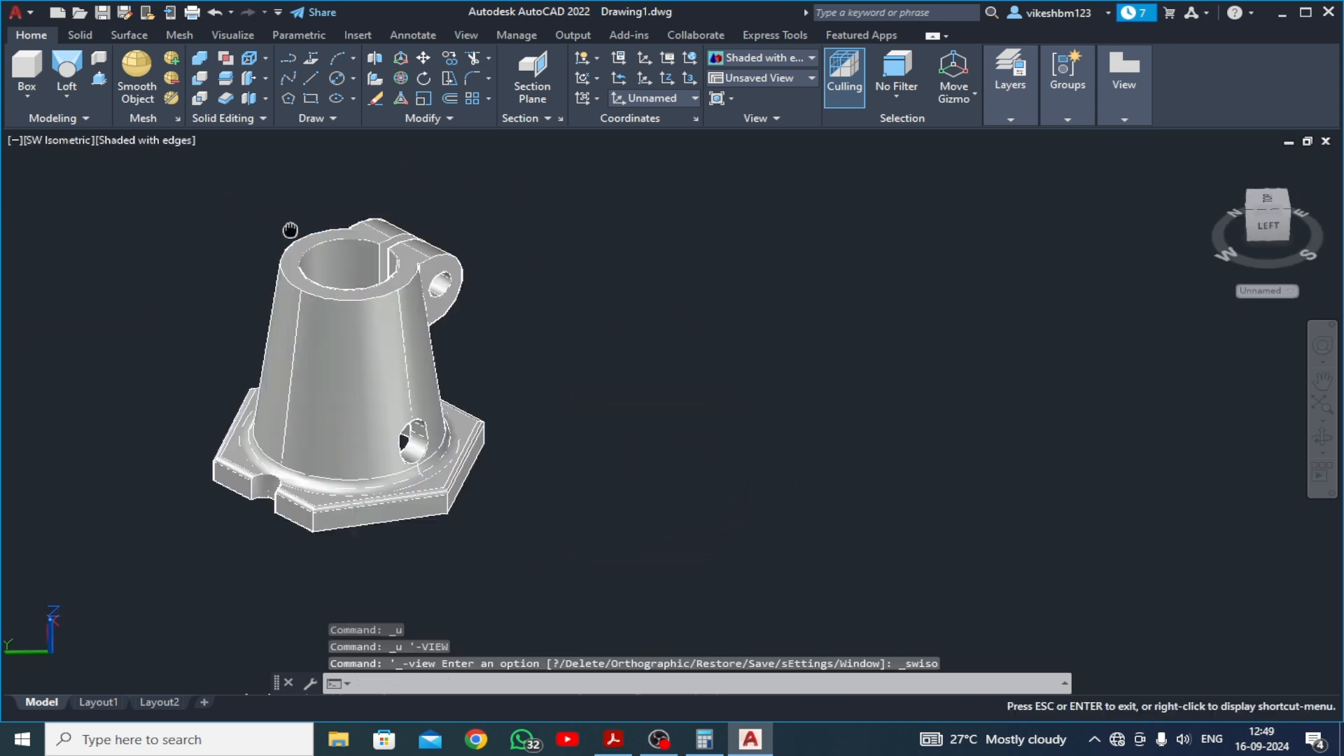
pyautogui.scroll(6, 805, 420)
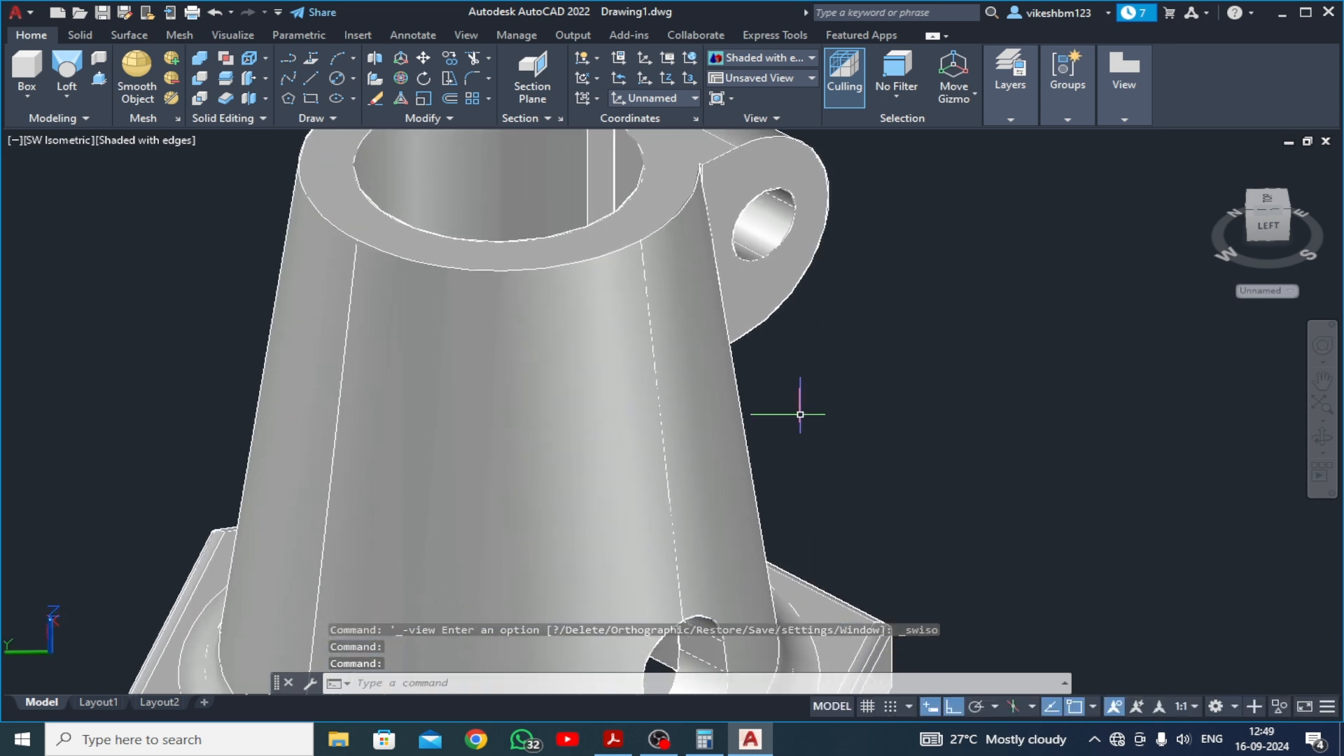
pyautogui.moveTo(463, 289); pyautogui.dragTo(450, 281, button='middle')
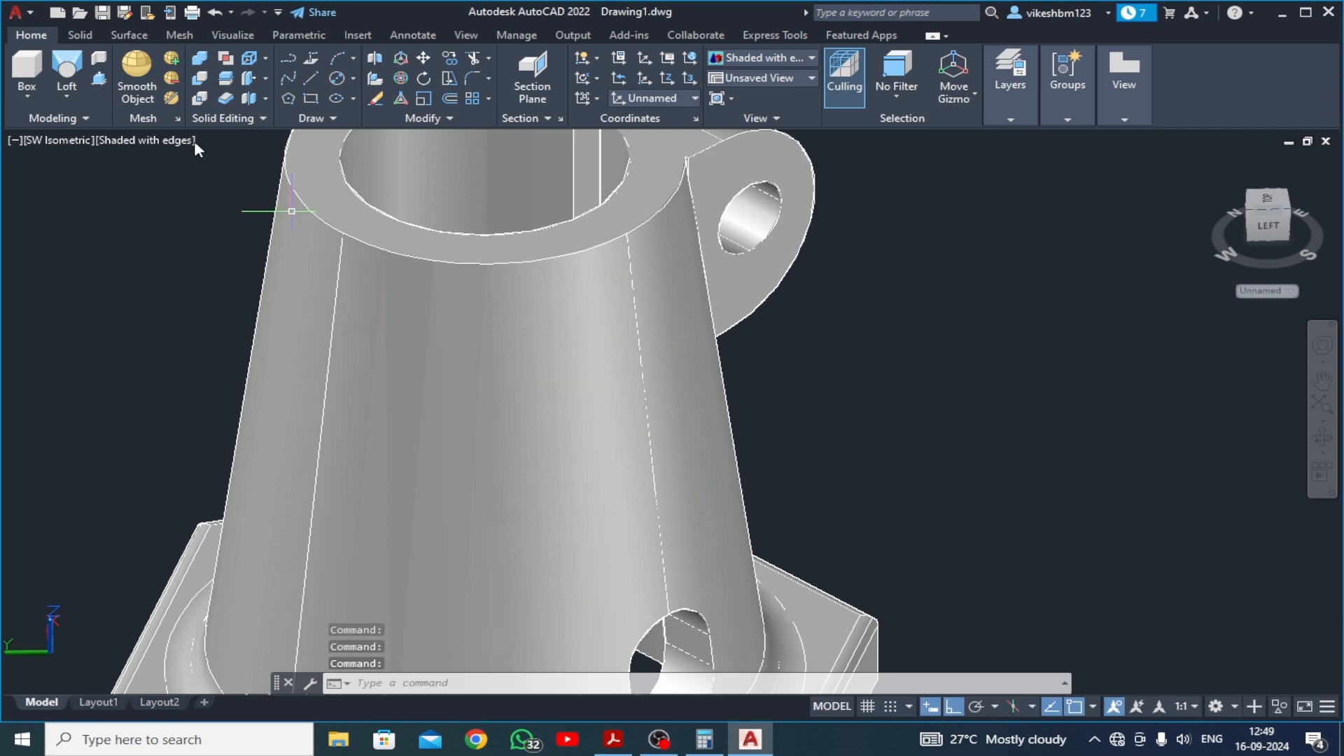
pyautogui.click(80, 35)
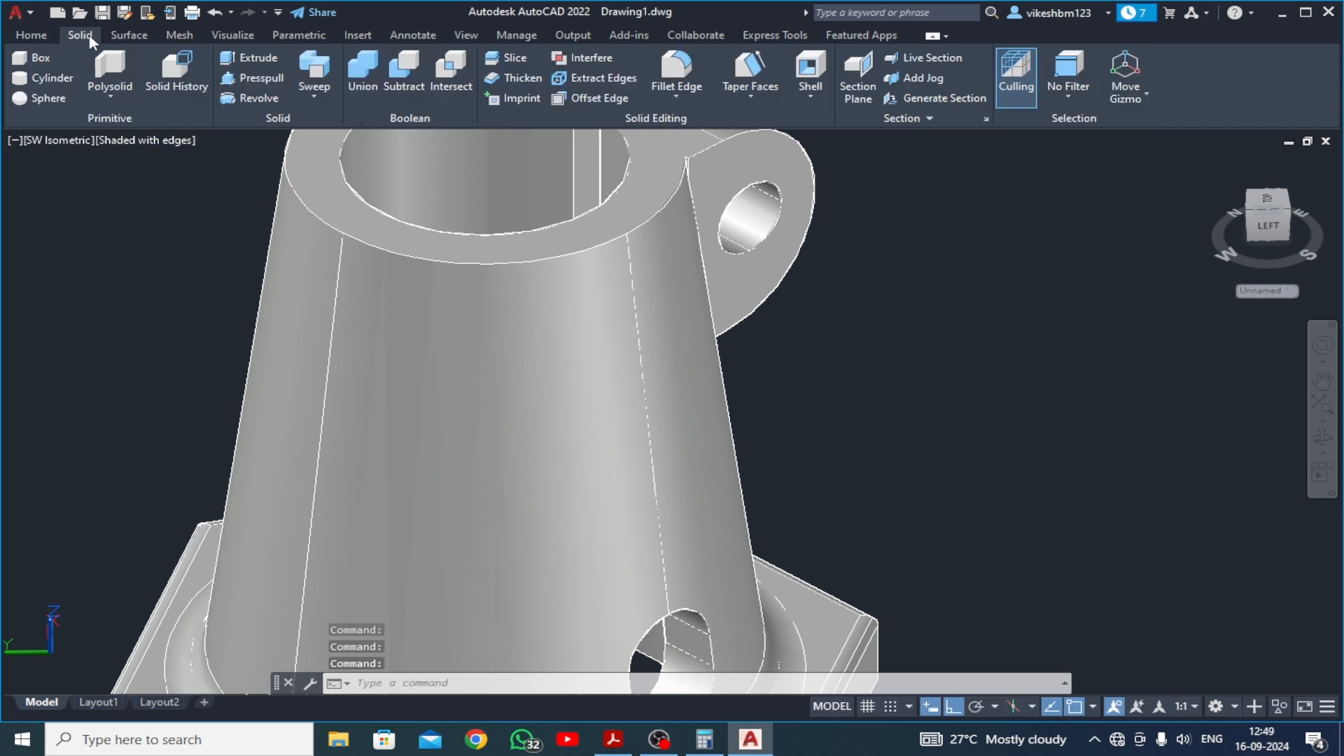
pyautogui.click(676, 70)
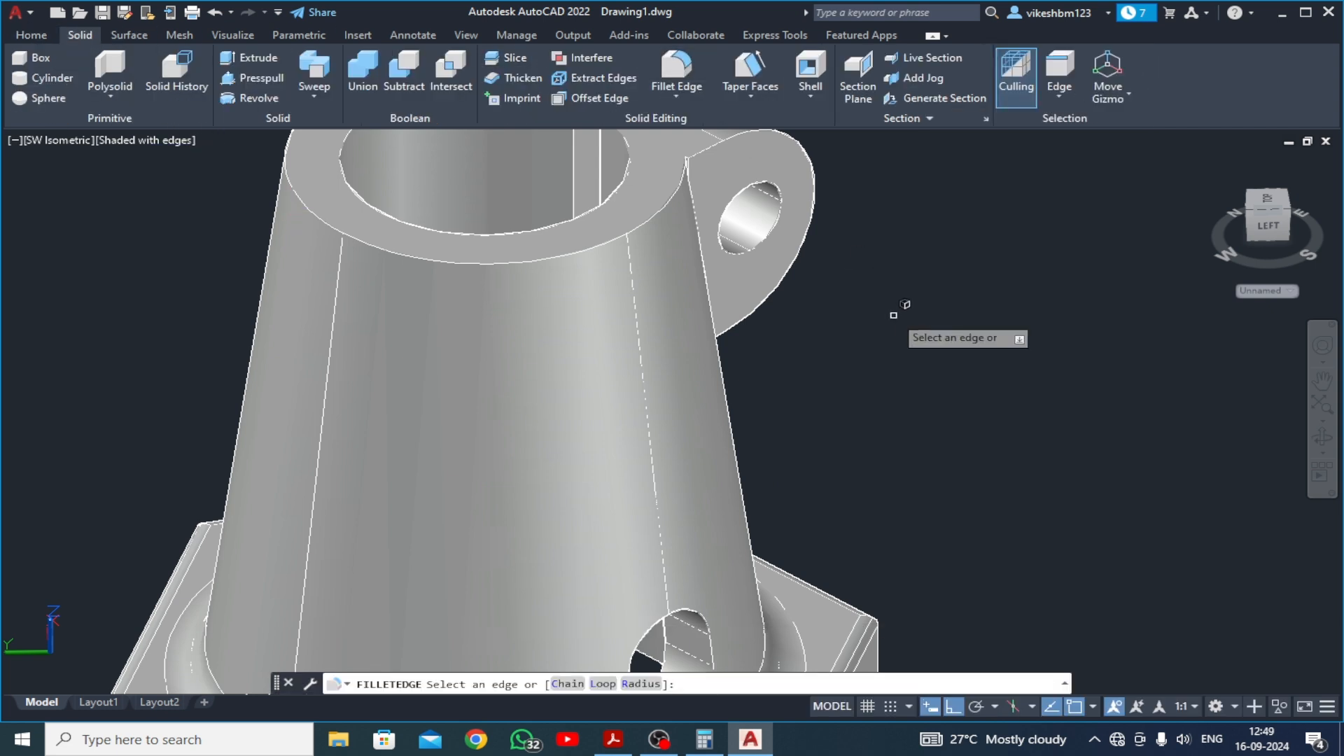
pyautogui.write('r')
pyautogui.press('Return')
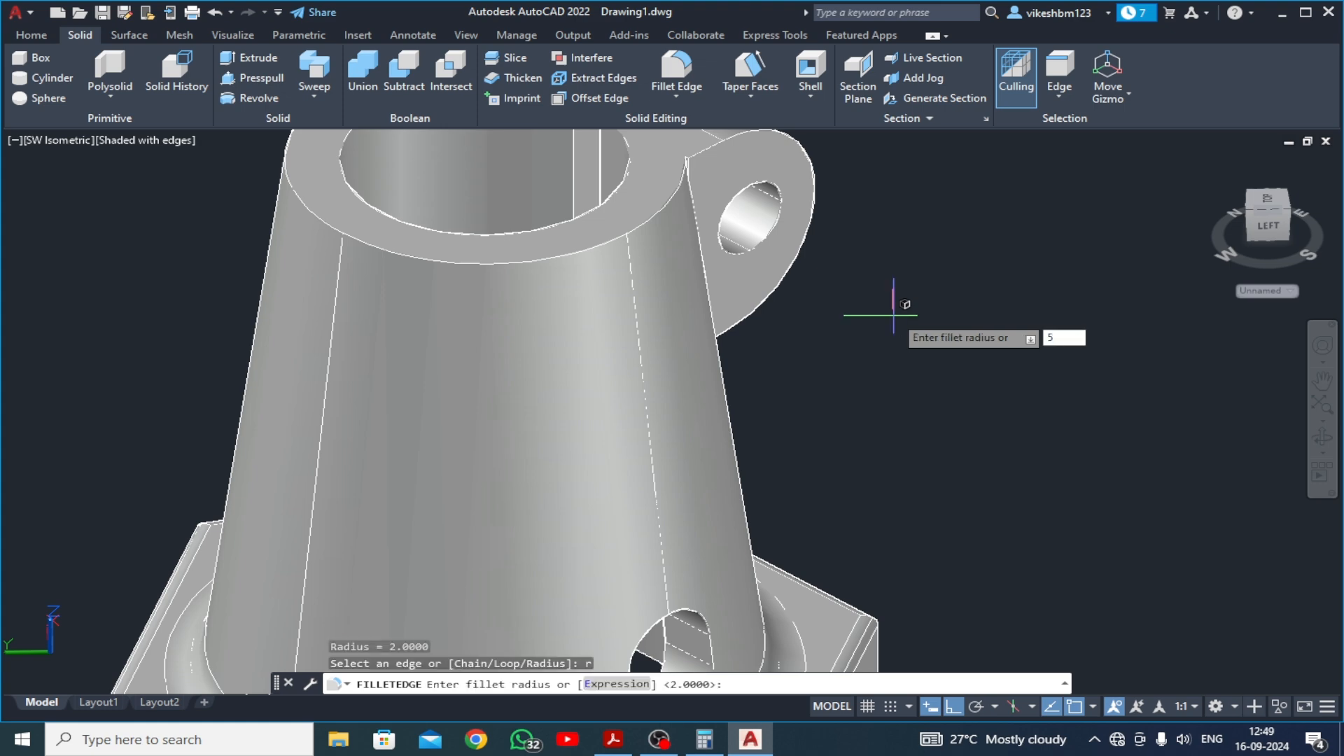
pyautogui.write('5')
pyautogui.press('Return')
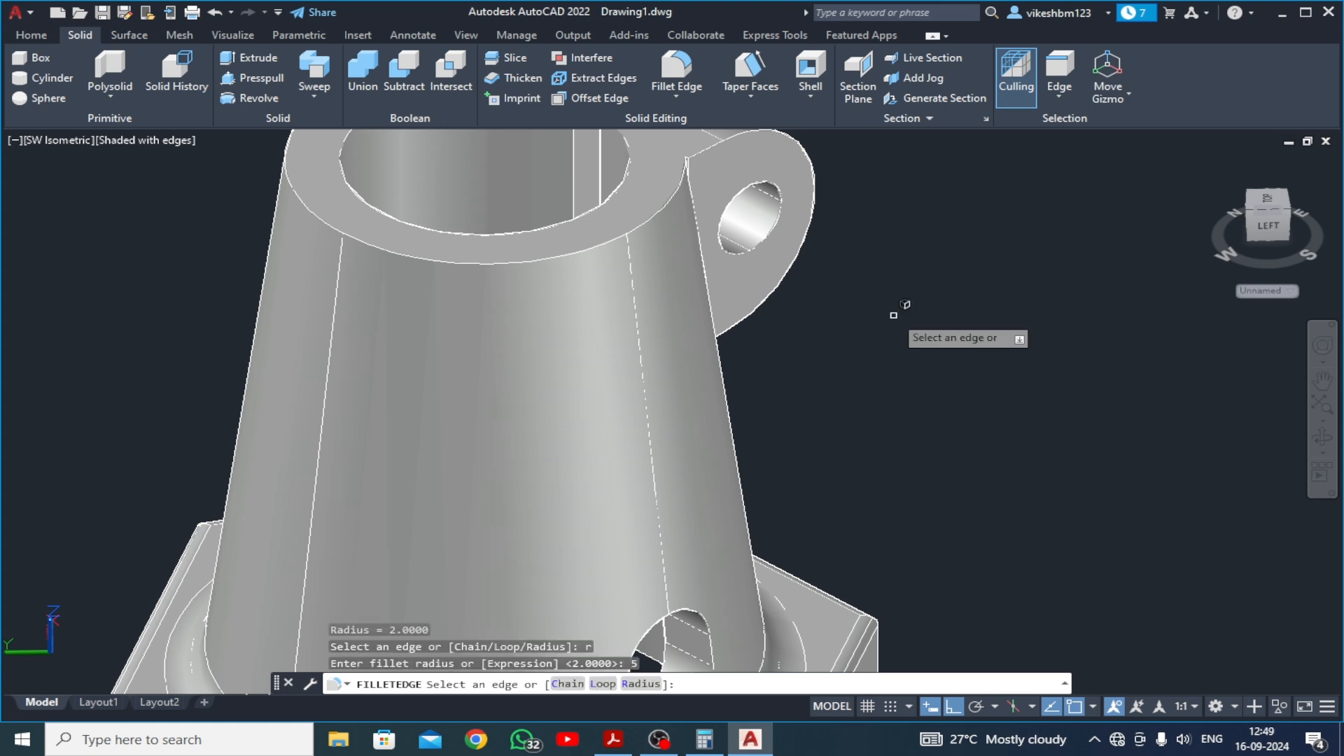
pyautogui.click(1318, 446)
pyautogui.moveTo(1125, 456); pyautogui.dragTo(831, 436)
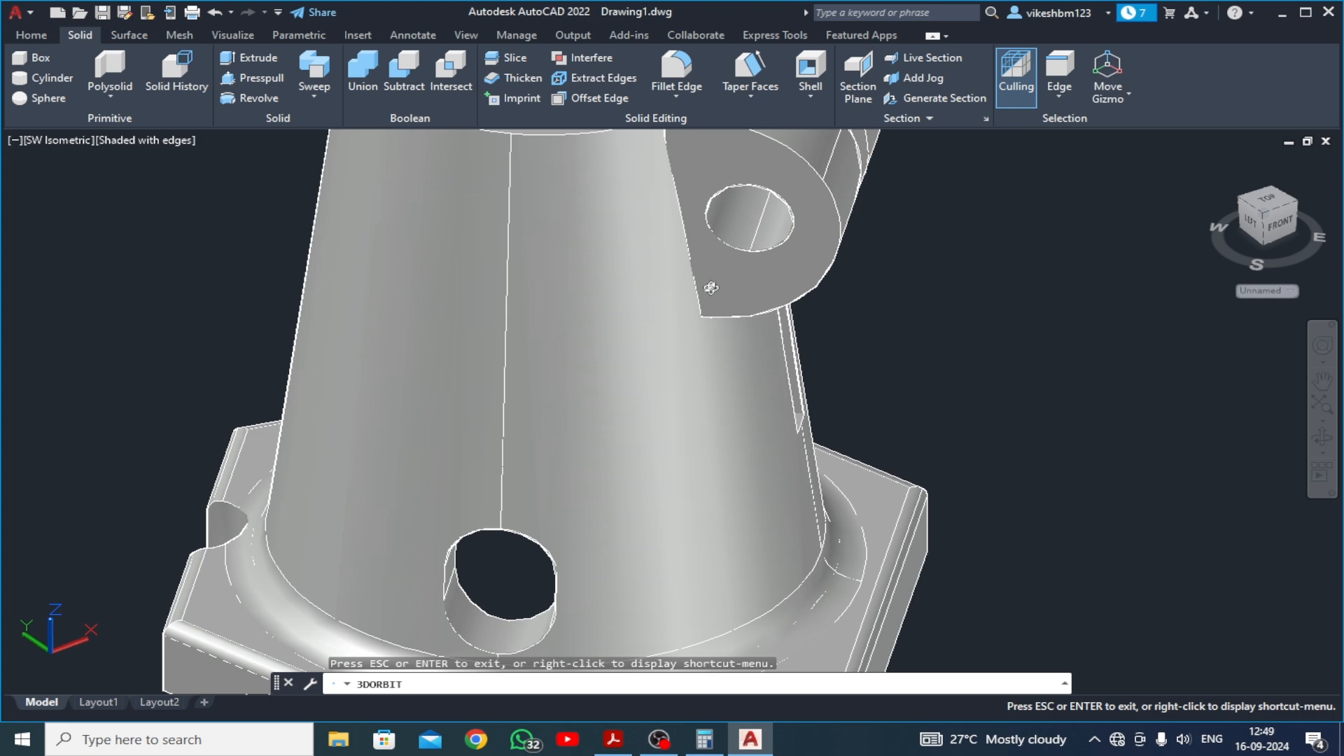
pyautogui.press('Escape')
pyautogui.click(688, 250)
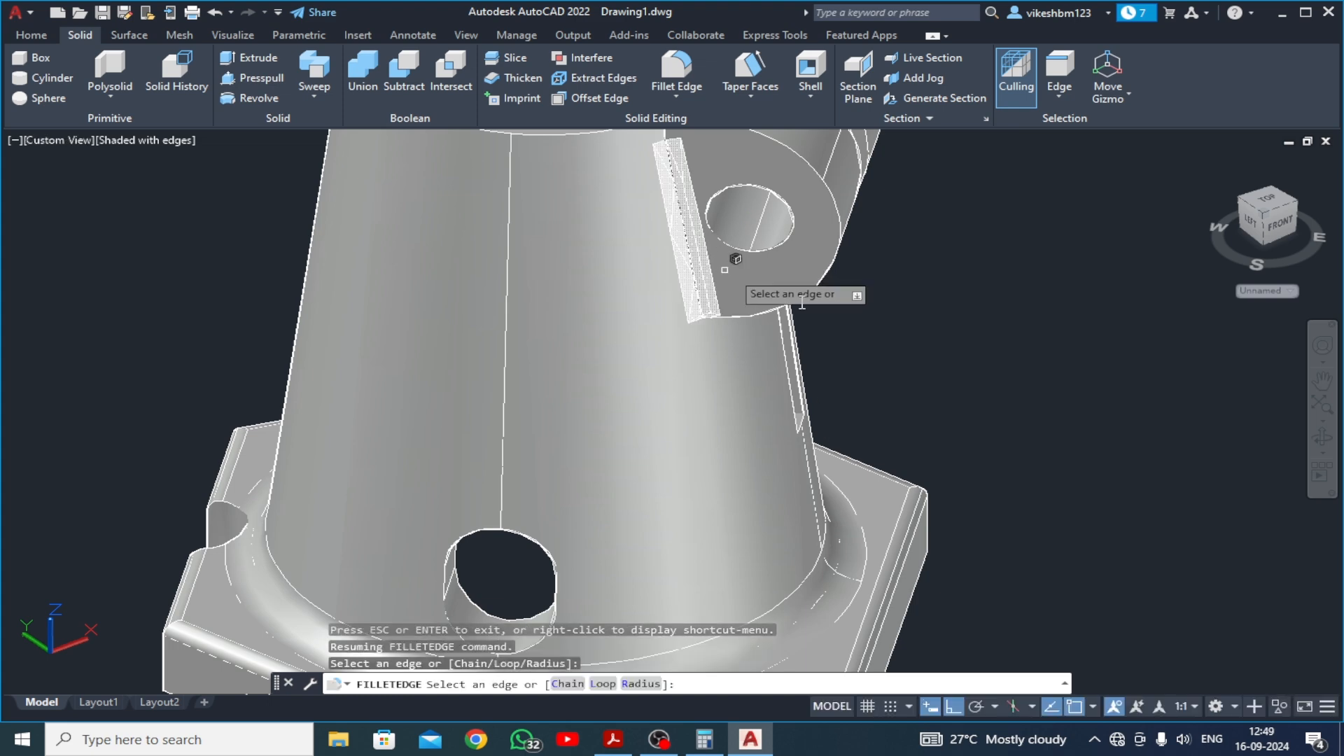
# Add the junction edge on the lug's opposite side to the selection and apply the fillet to both lug edges
pyautogui.click(1322, 438)
pyautogui.moveTo(1120, 441); pyautogui.dragTo(660, 373)
pyautogui.press('Escape')
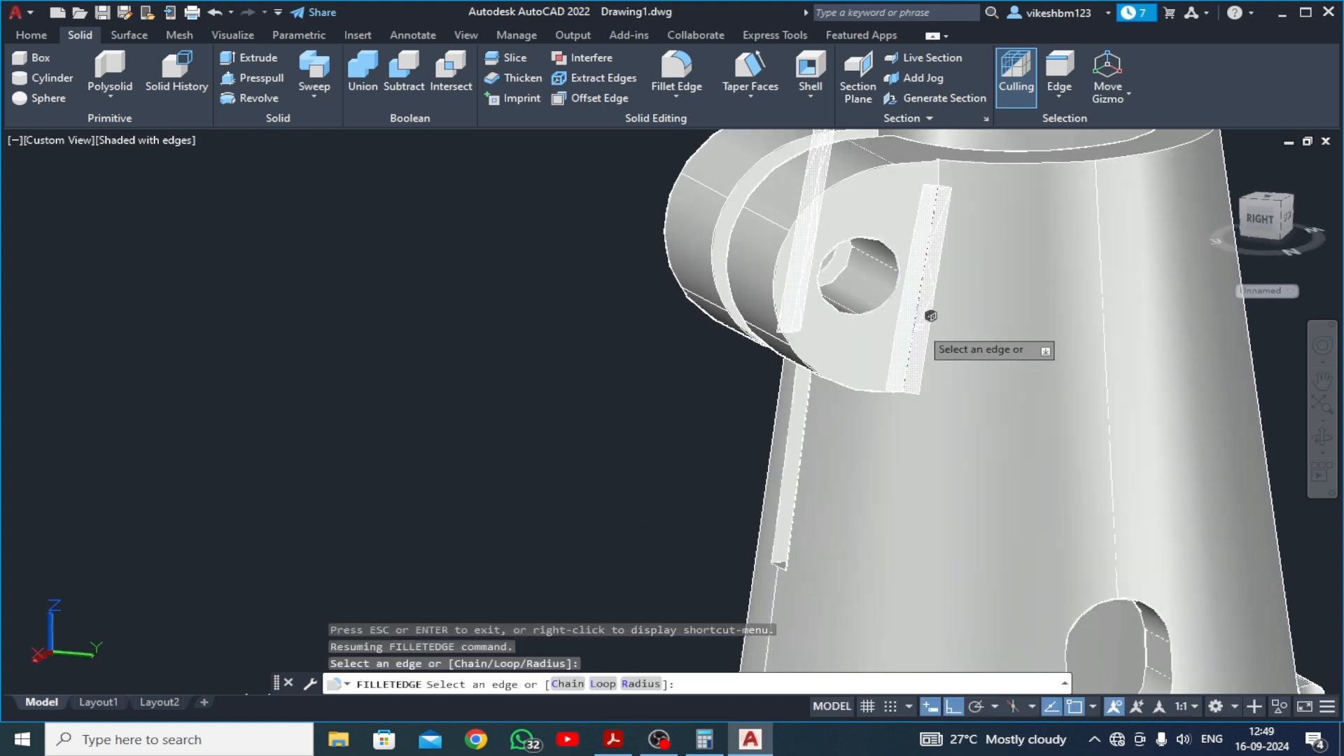
pyautogui.click(917, 334)
pyautogui.scroll(-3, 917, 336)
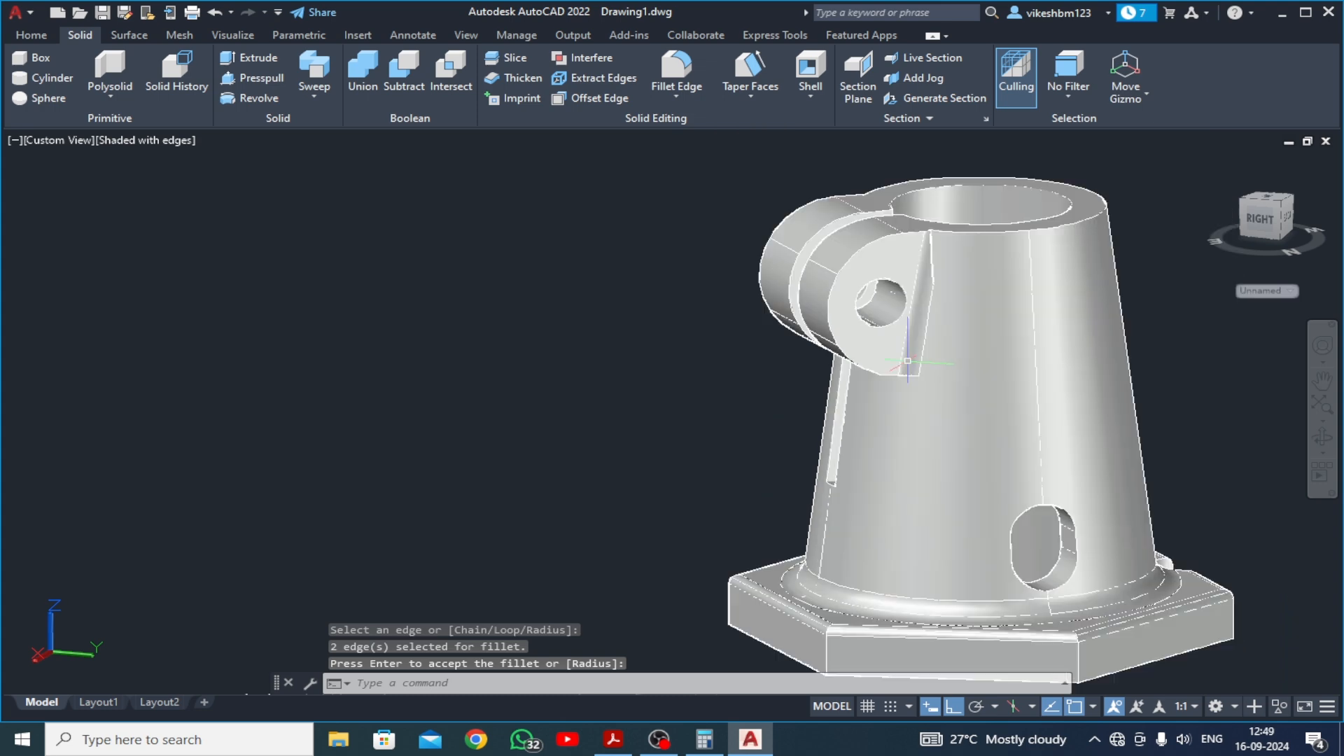
pyautogui.moveTo(921, 372); pyautogui.dragTo(771, 330, button='middle')
pyautogui.press('Return')
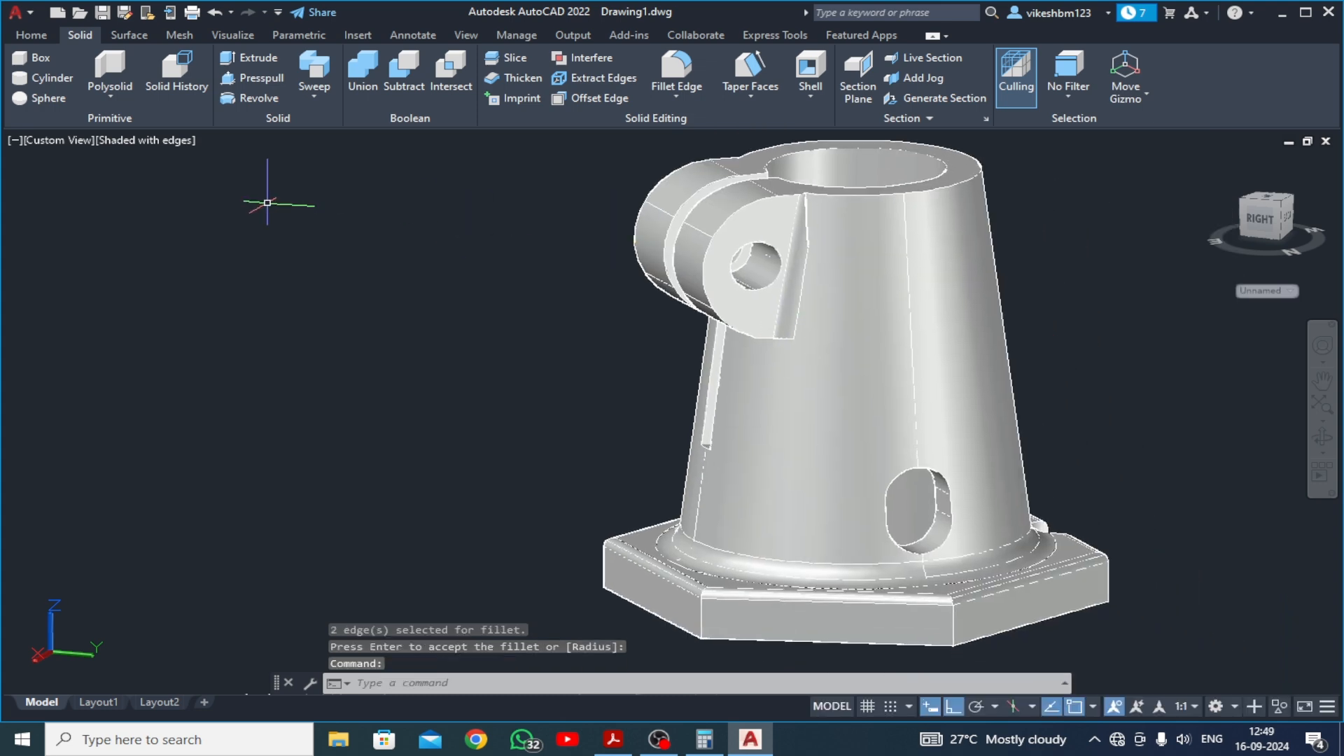
# Return to the SW Isometric view and inspect the filleted bracket up close
pyautogui.click(74, 144)
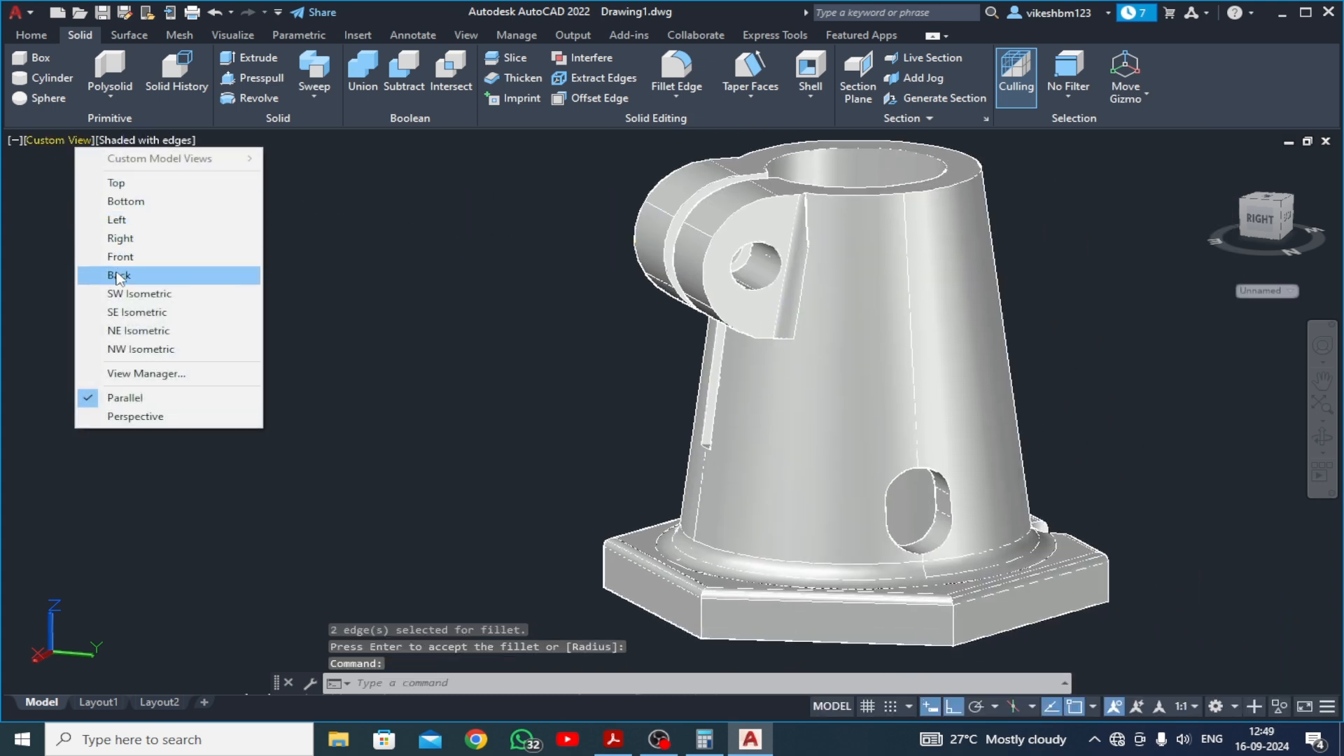
pyautogui.click(91, 294)
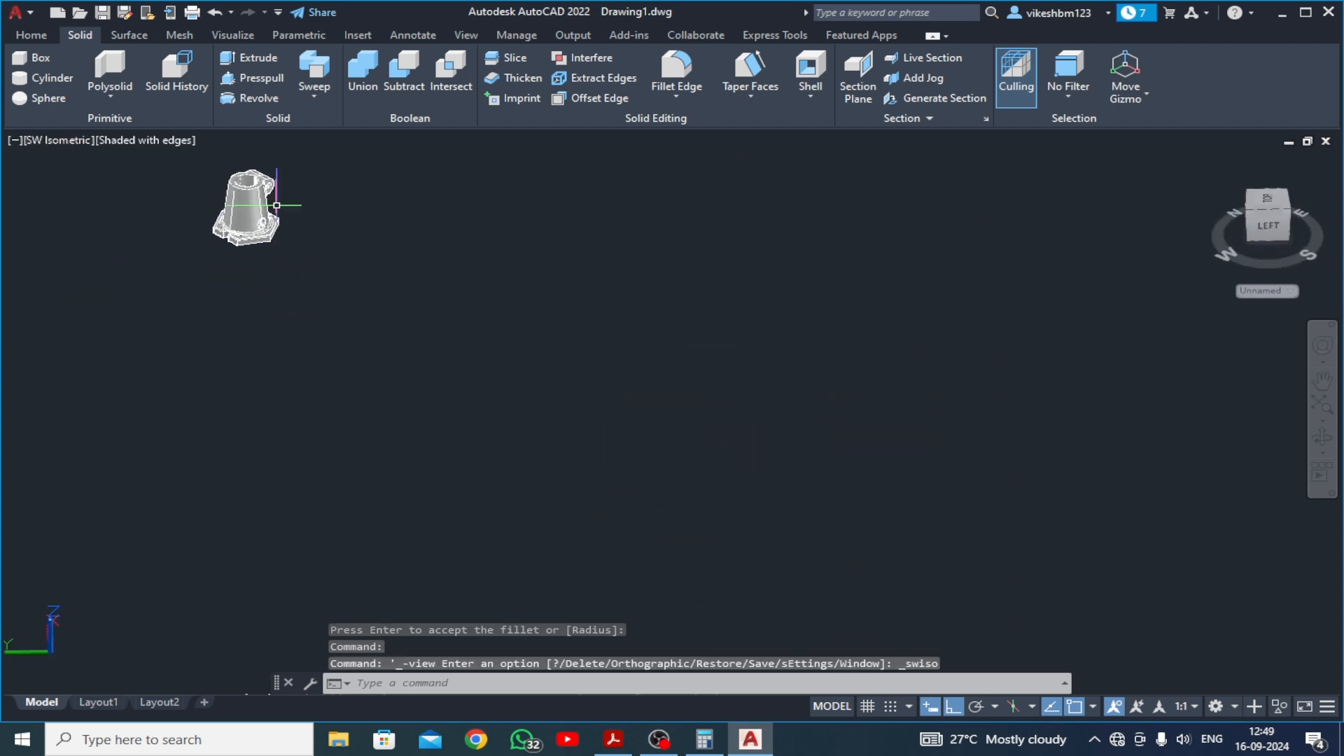
pyautogui.scroll(3, 285, 205)
pyautogui.moveTo(285, 210); pyautogui.dragTo(819, 441, button='middle')
pyautogui.scroll(5, 819, 441)
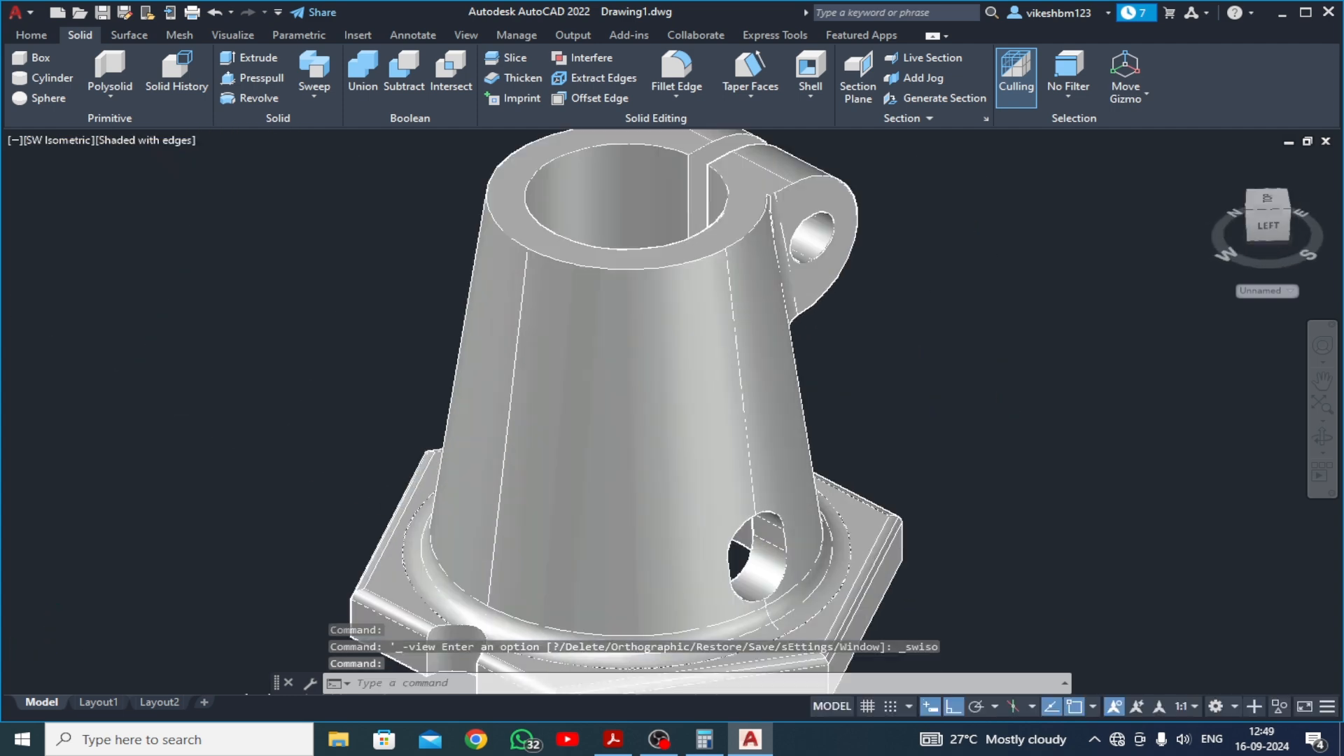
# Set the color of the whole bracket solid to index color 120 in its properties
pyautogui.scroll(-6, 700, 312)
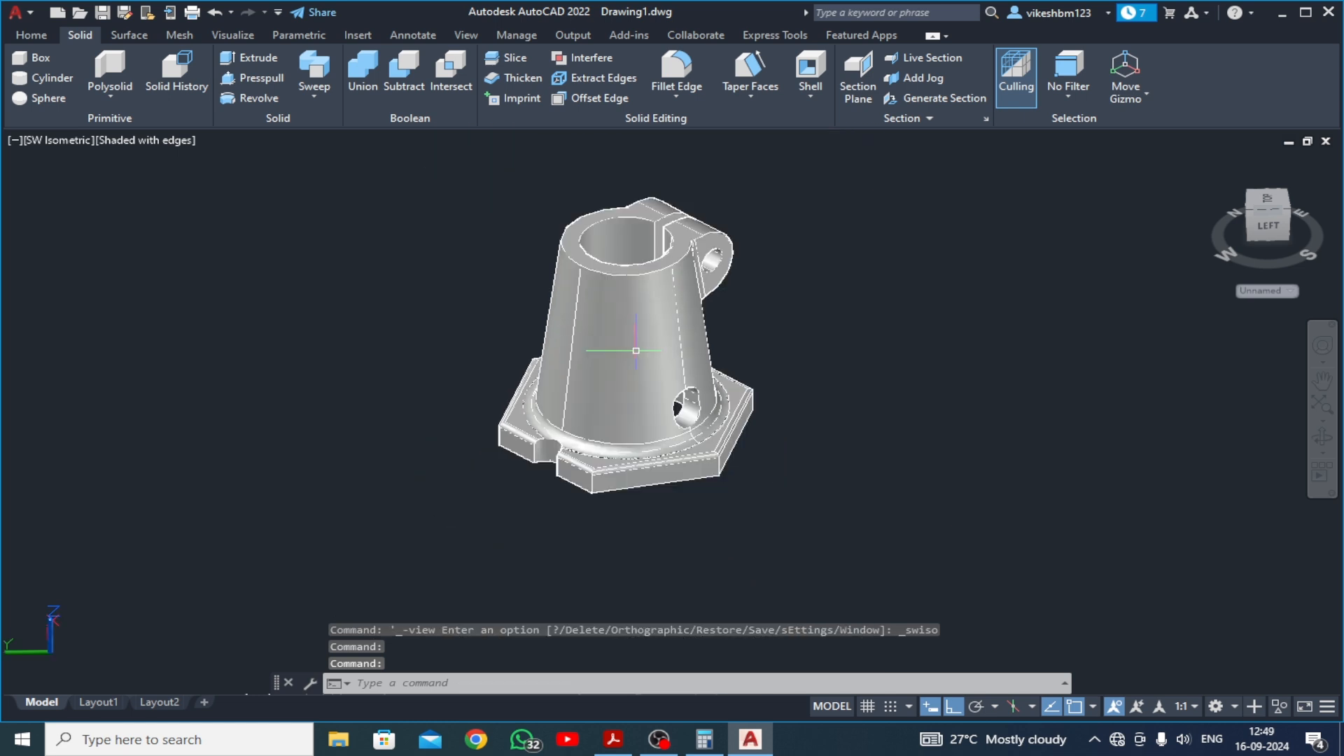
pyautogui.rightClick(819, 311)
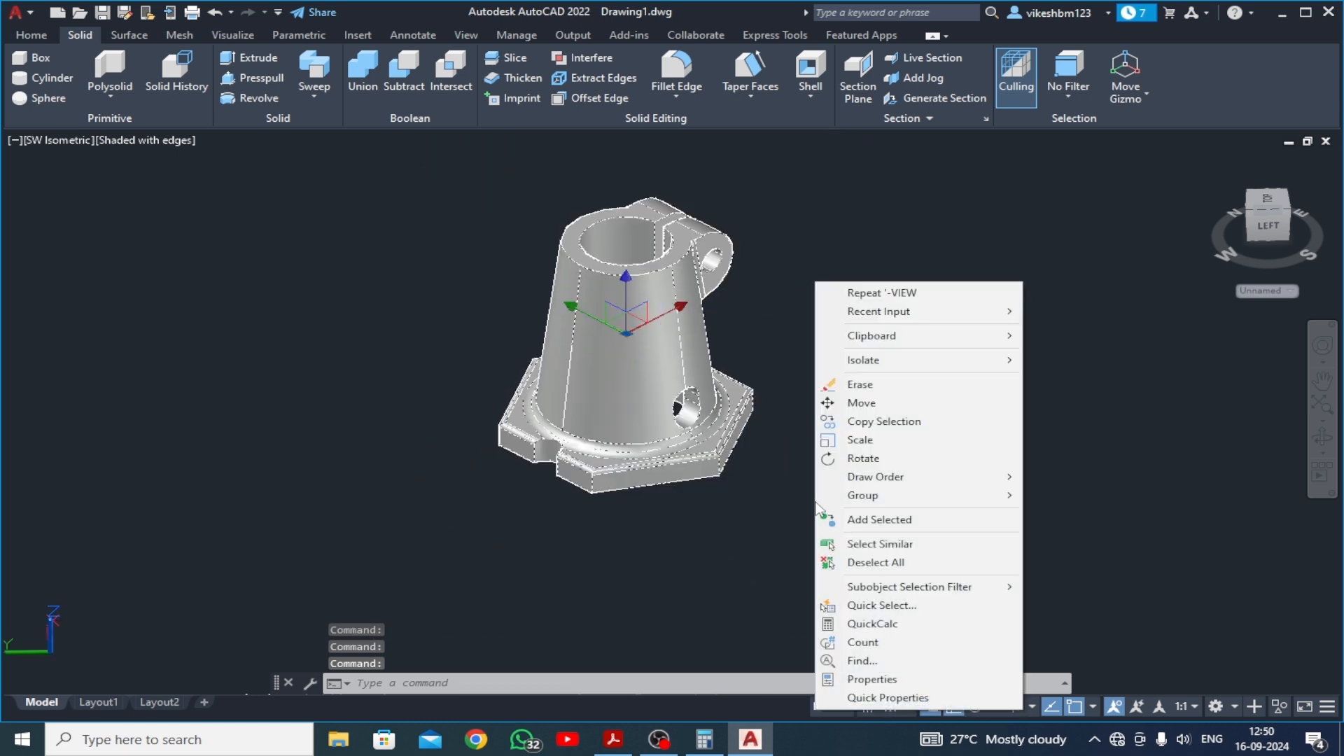
pyautogui.click(854, 679)
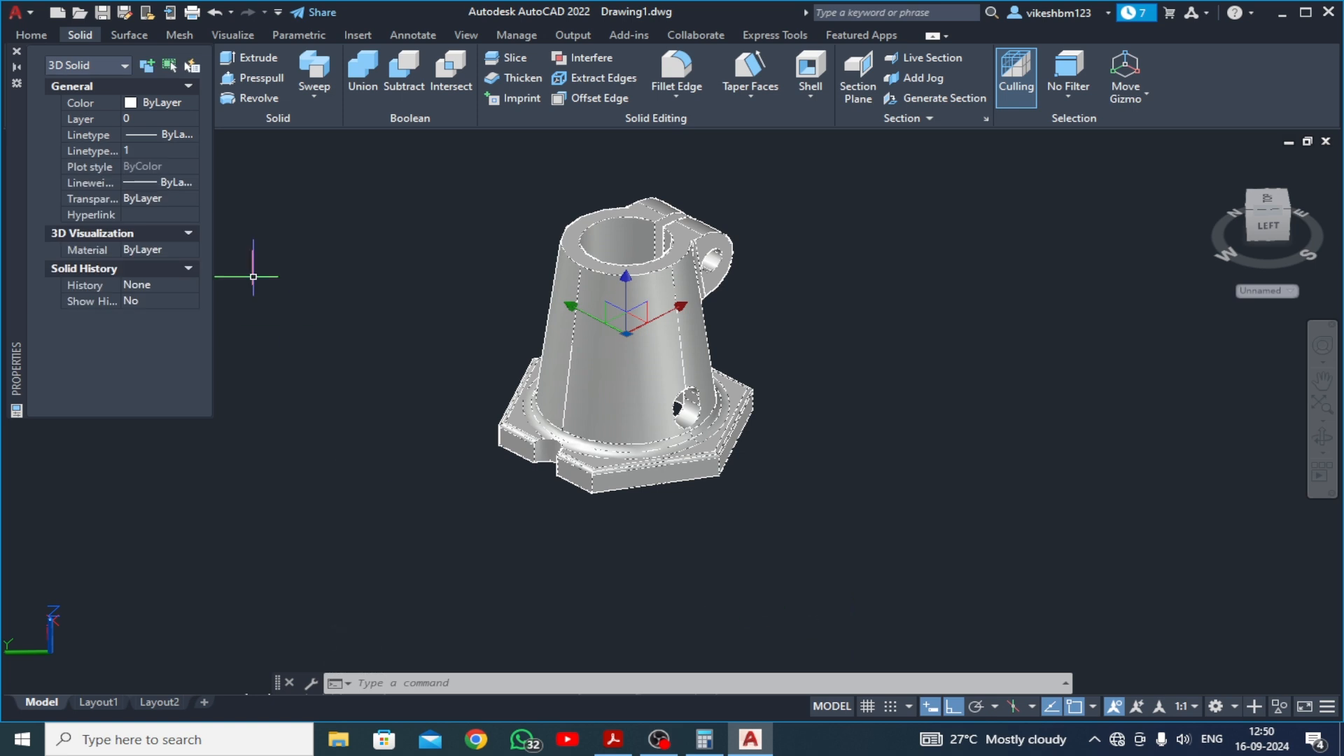
pyautogui.click(168, 102)
pyautogui.click(190, 102)
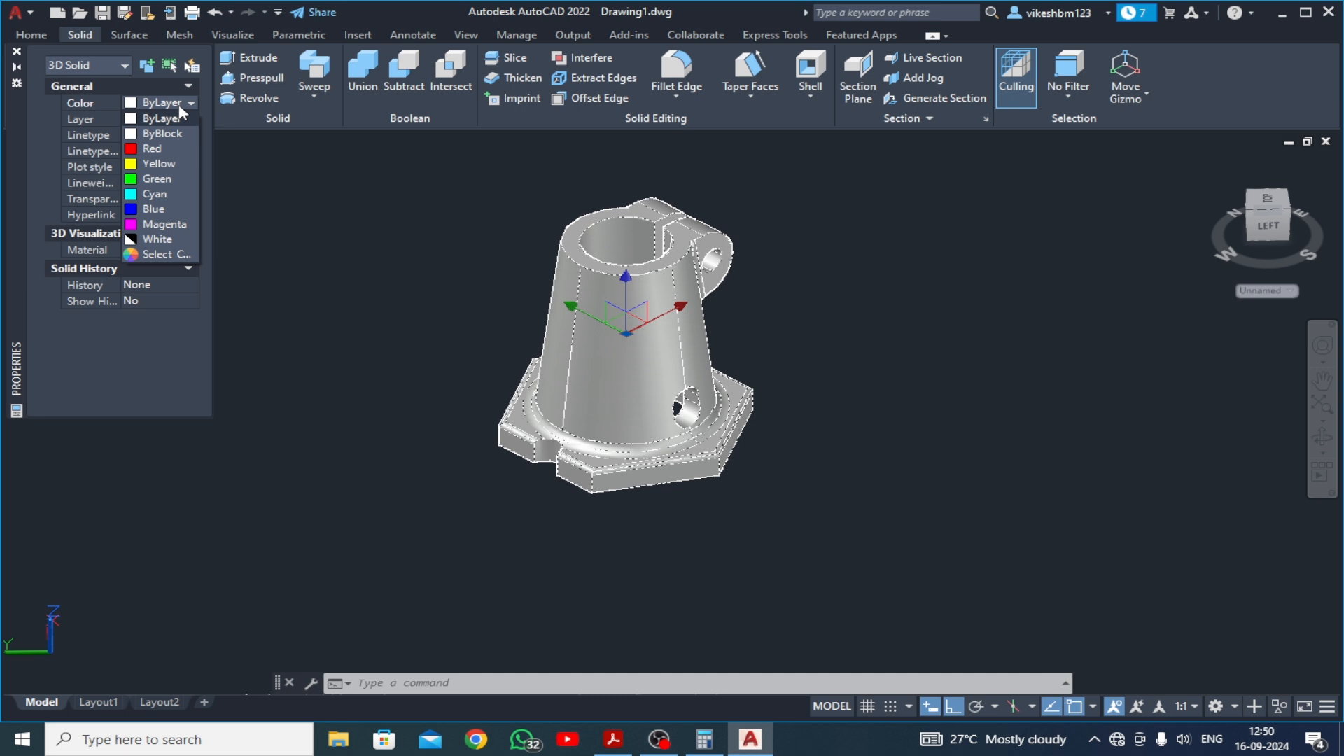
pyautogui.click(178, 255)
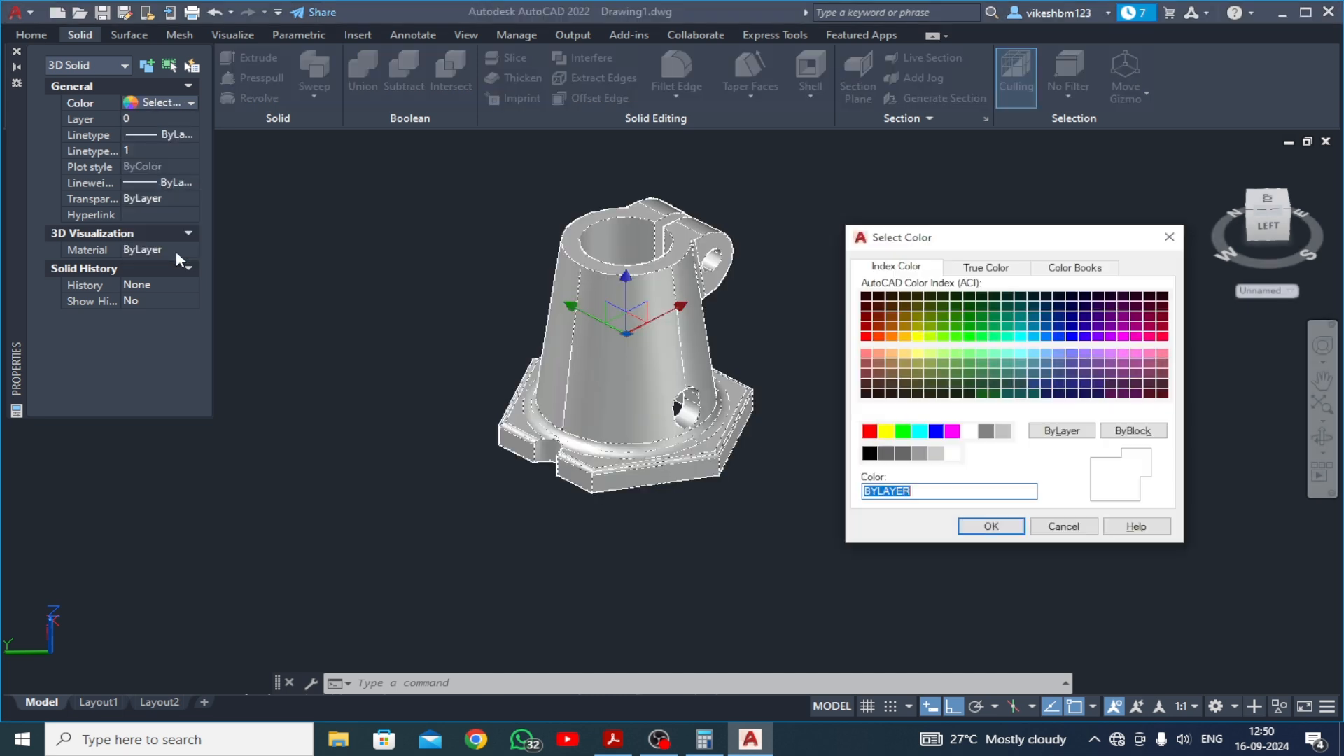
pyautogui.click(1007, 336)
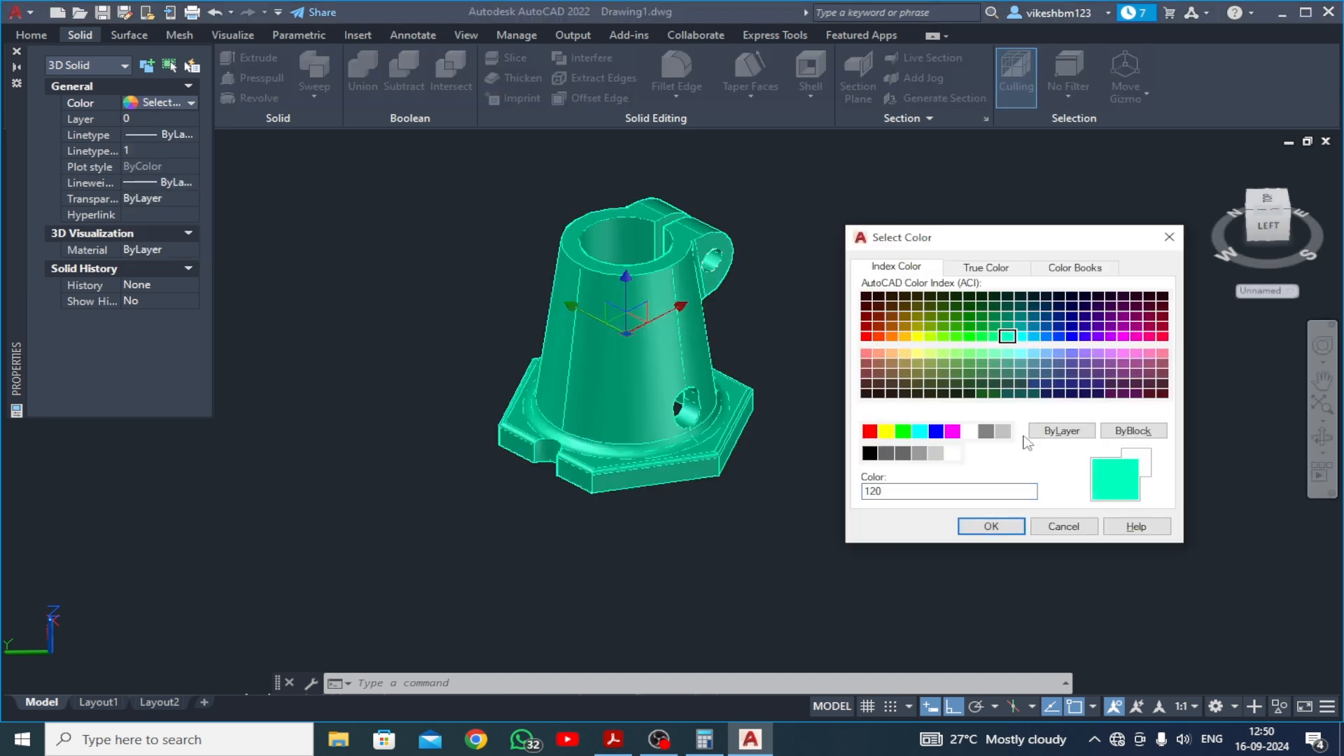
pyautogui.click(989, 527)
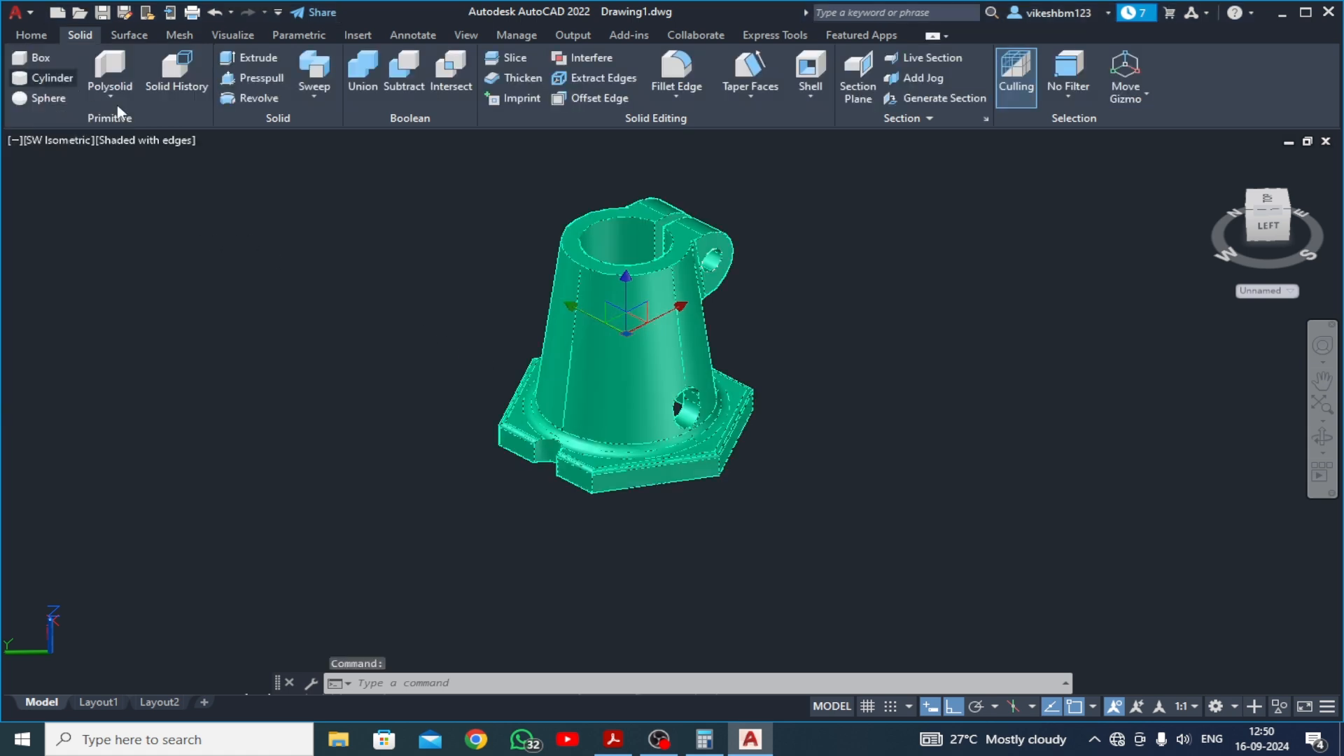
pyautogui.press('Escape')
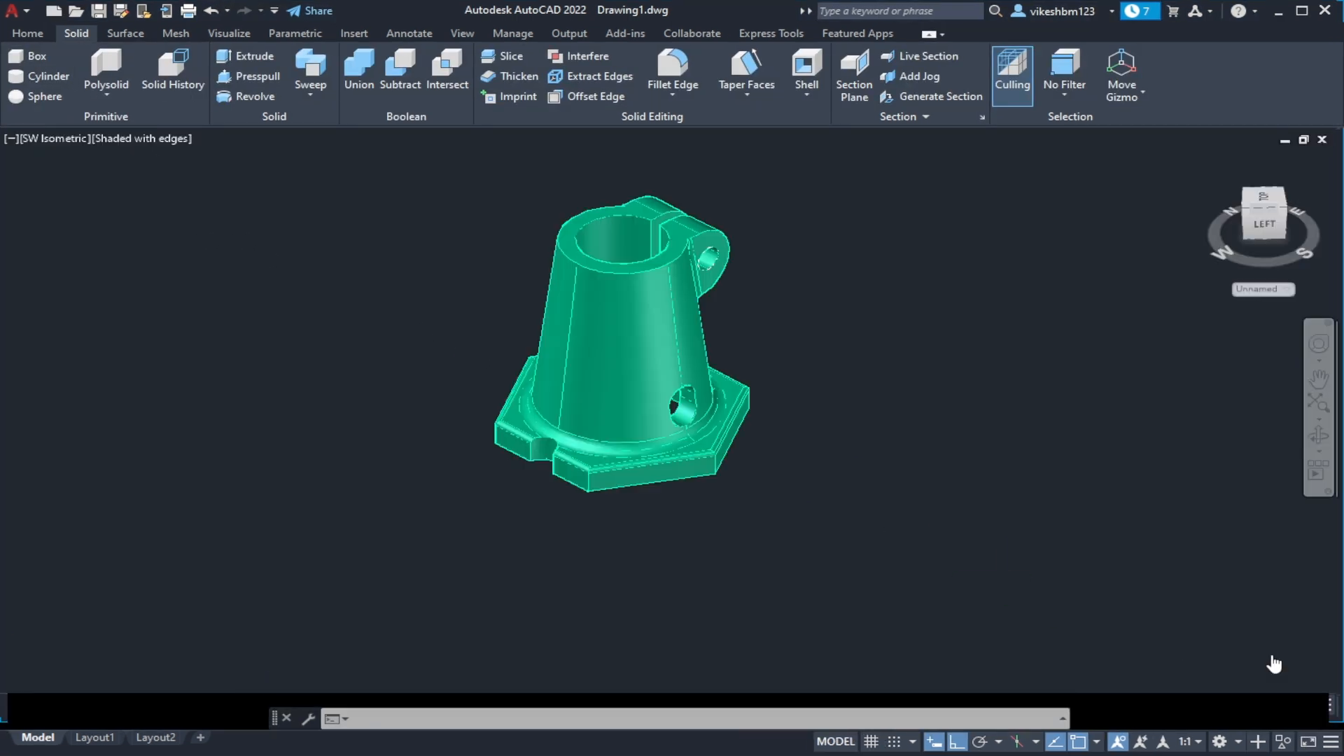
# Switch to the clean full-screen display and orbit around the colored bracket to inspect its lug side and oblong opening
pyautogui.click(1305, 707)
pyautogui.scroll(2, 697, 279)
pyautogui.moveTo(699, 285); pyautogui.dragTo(725, 329, button='middle')
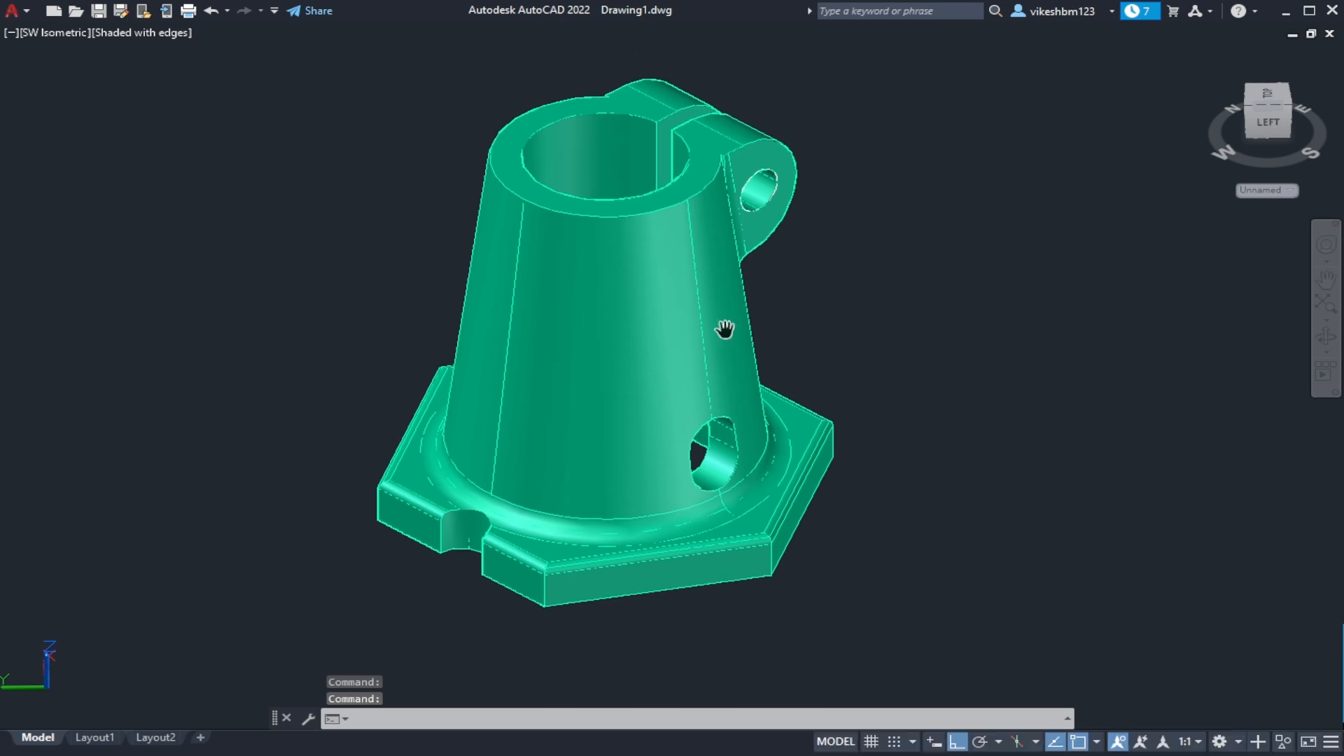
pyautogui.click(1329, 340)
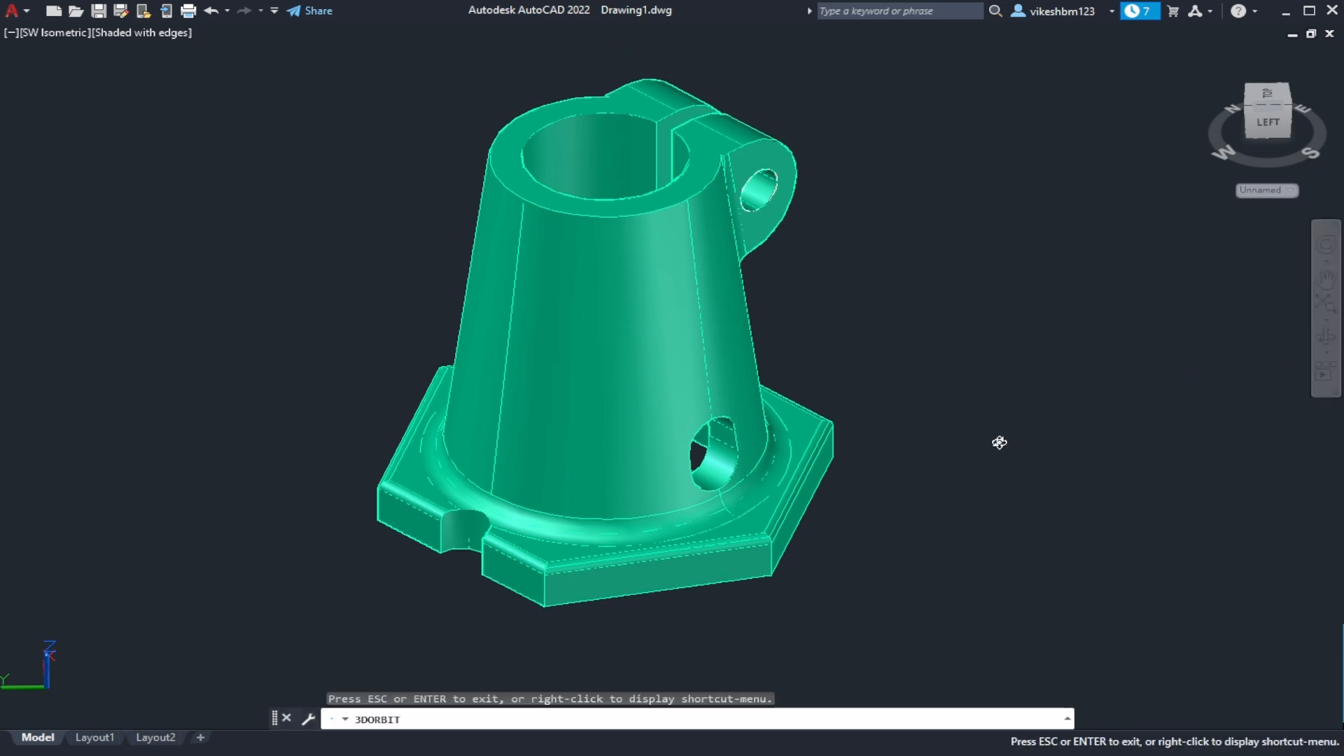
pyautogui.moveTo(999, 444); pyautogui.dragTo(522, 412)
pyautogui.moveTo(975, 435); pyautogui.dragTo(494, 412)
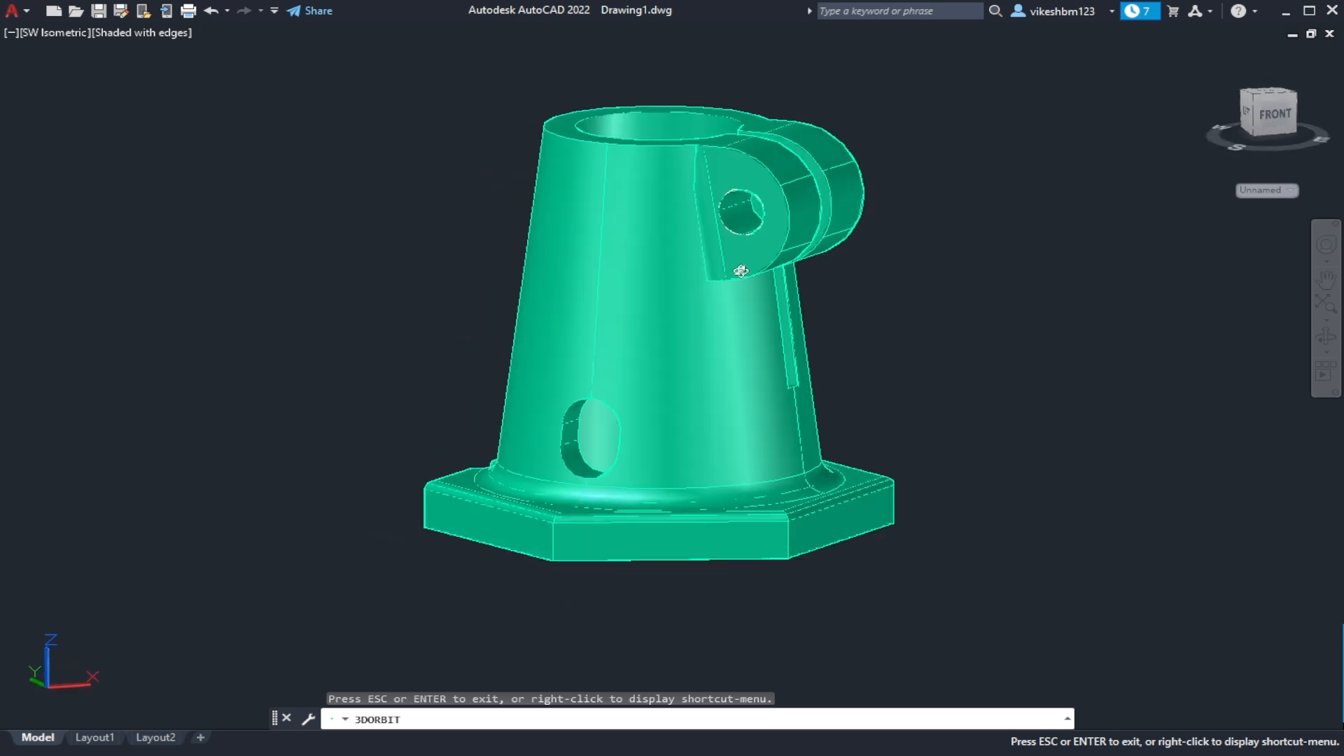